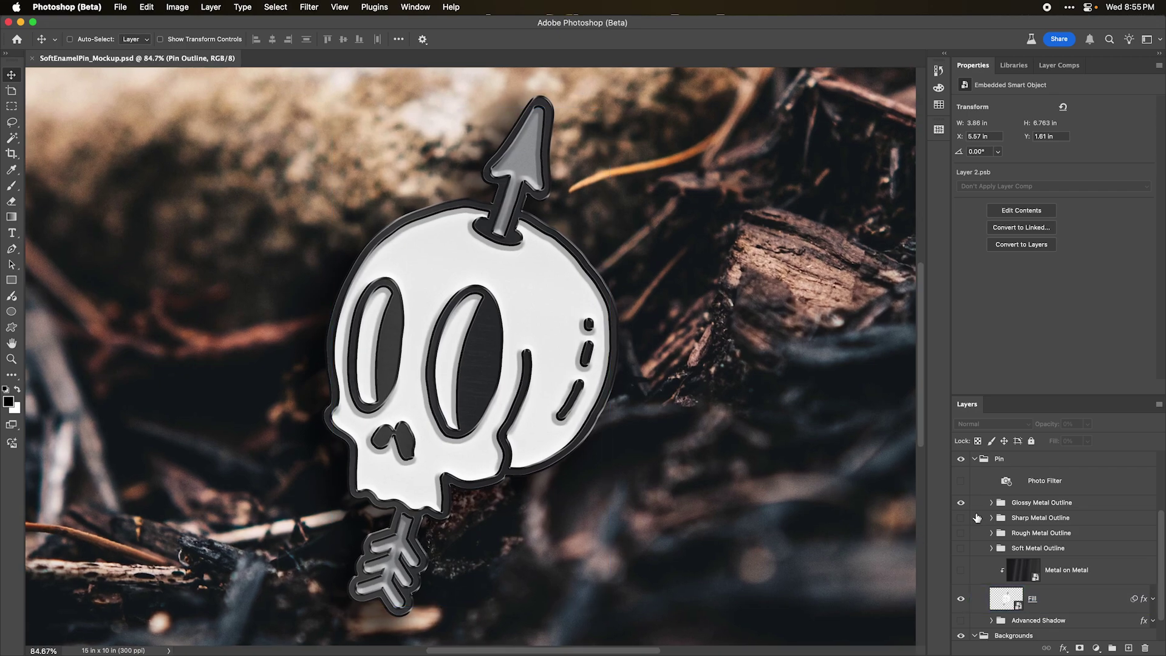
- Switch the pin from the Glossy Metal Outline to the Sharp Metal Outline and return from the metal textures to SoftEnamelPin_Mockup.psd
{"action": "left_click", "coordinate": [960, 502]}
{"action": "left_click", "coordinate": [962, 518]}
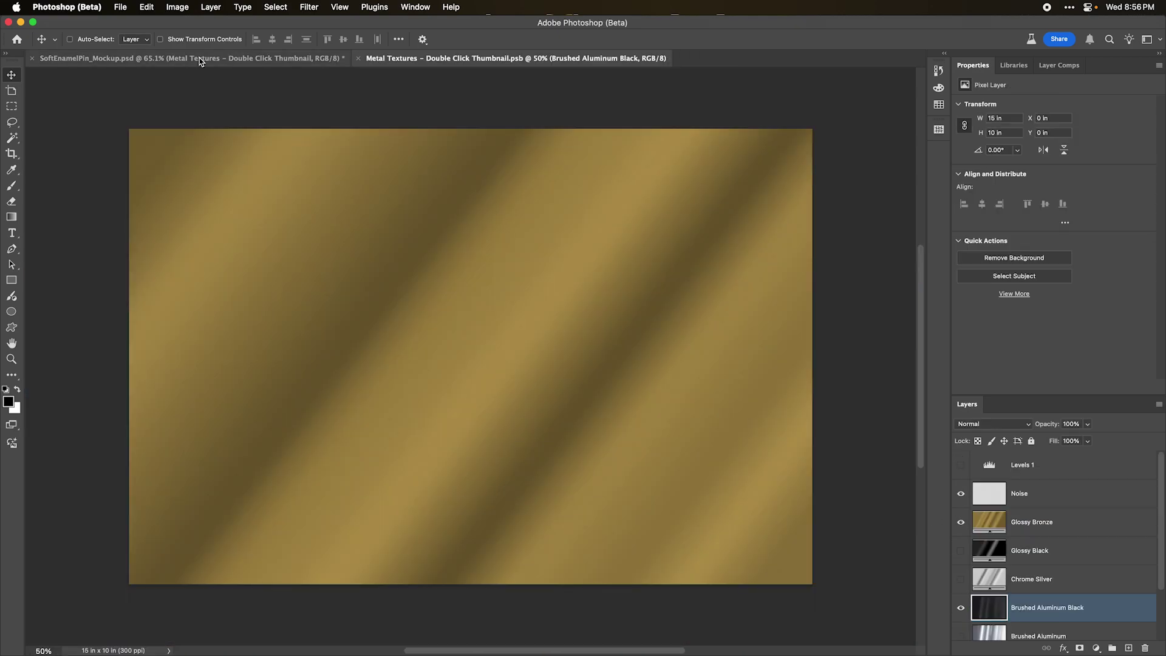
{"action": "left_click", "coordinate": [199, 60]}
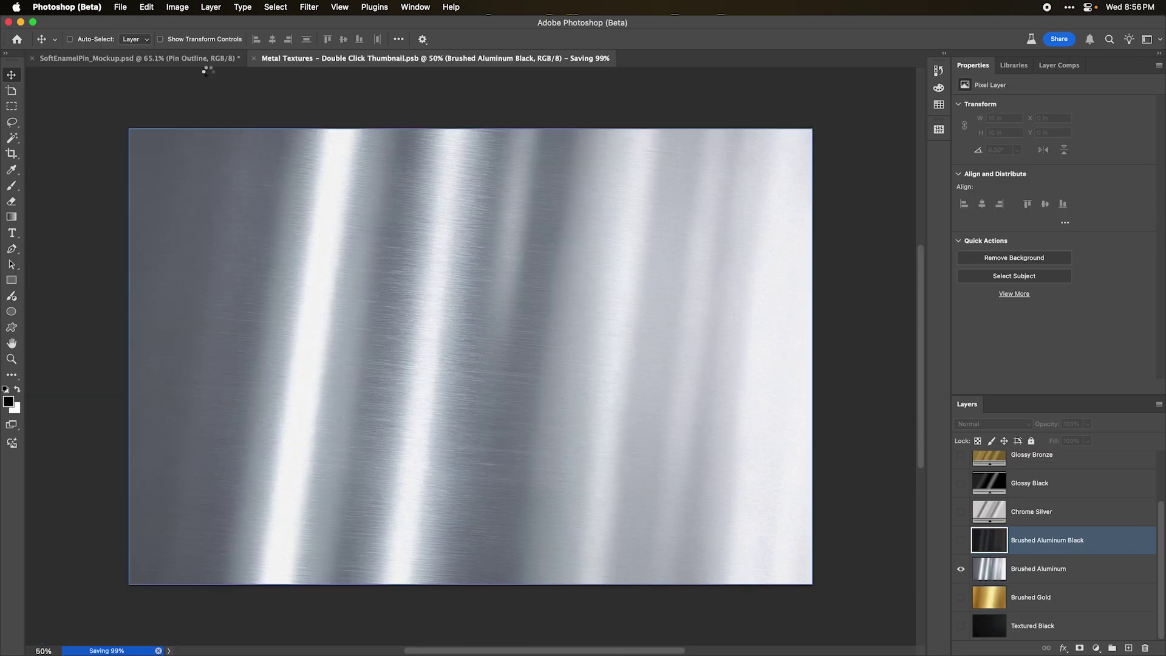
{"action": "left_click", "coordinate": [205, 59]}
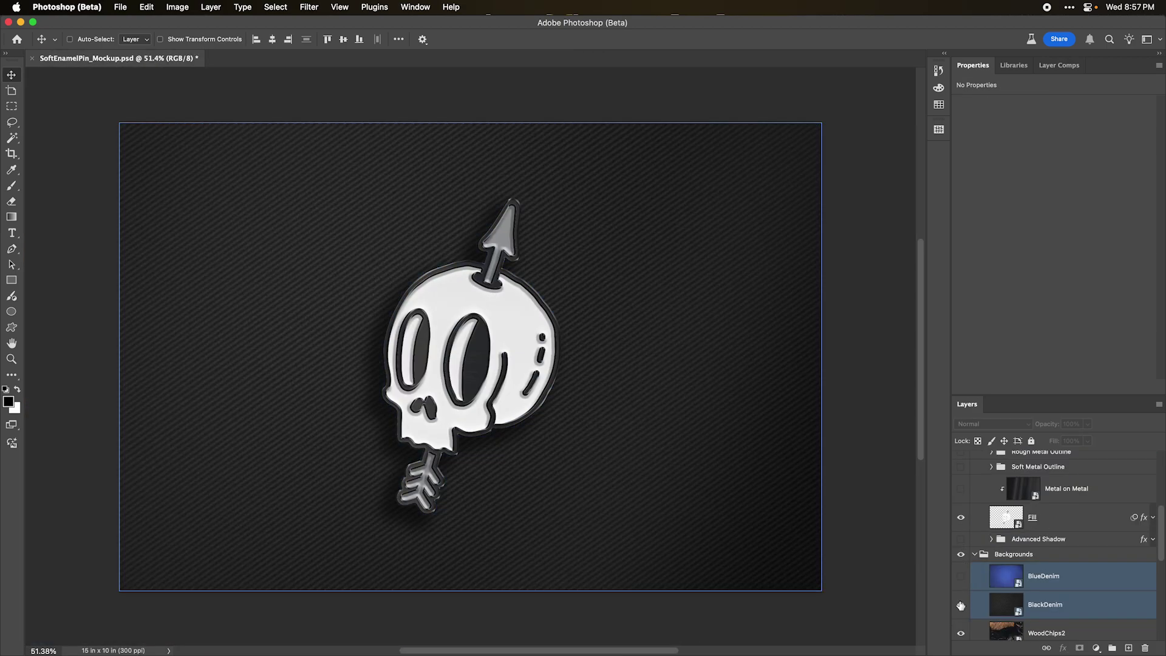
- Preview the mockup's backgrounds by hiding BlackDenim, WoodChips2, WoodChips, Wood, Tree and Sand one after another
{"action": "left_click", "coordinate": [960, 604]}
{"action": "scroll", "coordinate": [963, 606], "scroll_direction": "down", "scroll_amount": 1}
{"action": "left_click", "coordinate": [960, 612]}
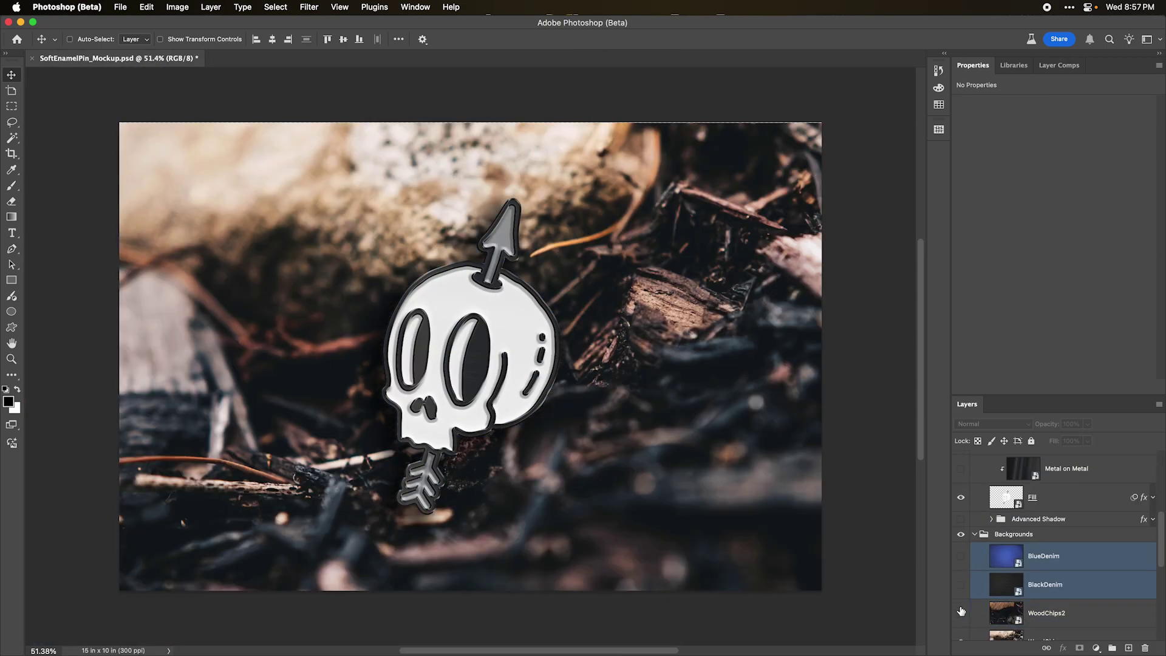
{"action": "scroll", "coordinate": [961, 611], "scroll_direction": "down", "scroll_amount": 1}
{"action": "left_click", "coordinate": [961, 608]}
{"action": "scroll", "coordinate": [961, 604], "scroll_direction": "down", "scroll_amount": 1}
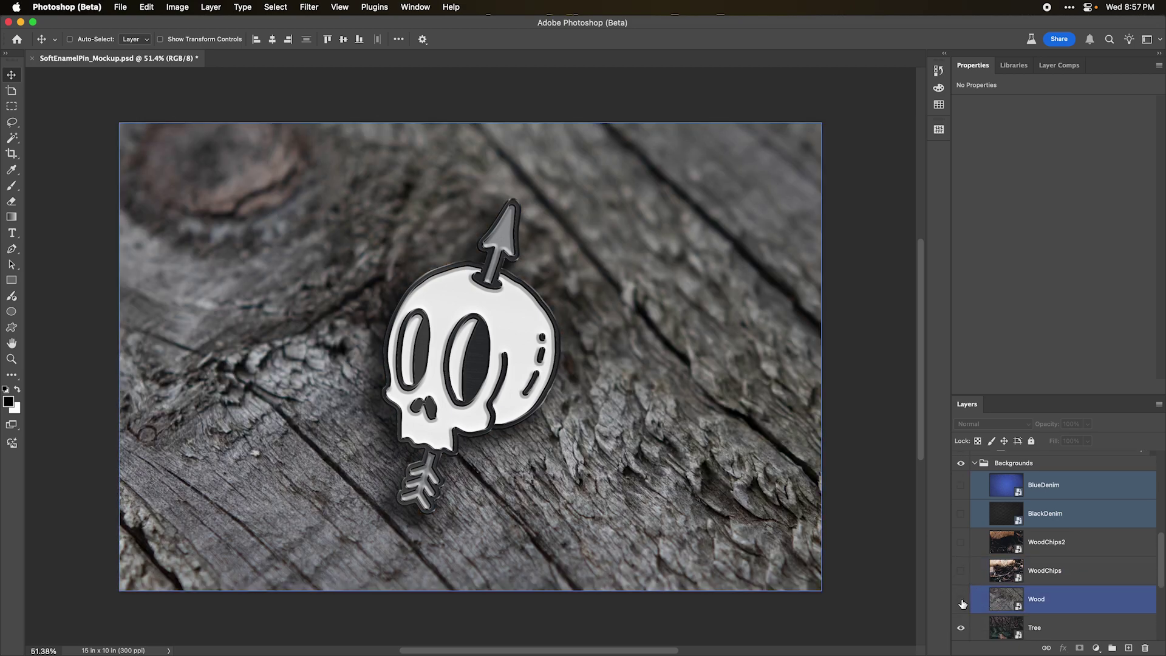
{"action": "left_click", "coordinate": [961, 603]}
{"action": "scroll", "coordinate": [961, 603], "scroll_direction": "down", "scroll_amount": 2}
{"action": "left_click", "coordinate": [961, 578]}
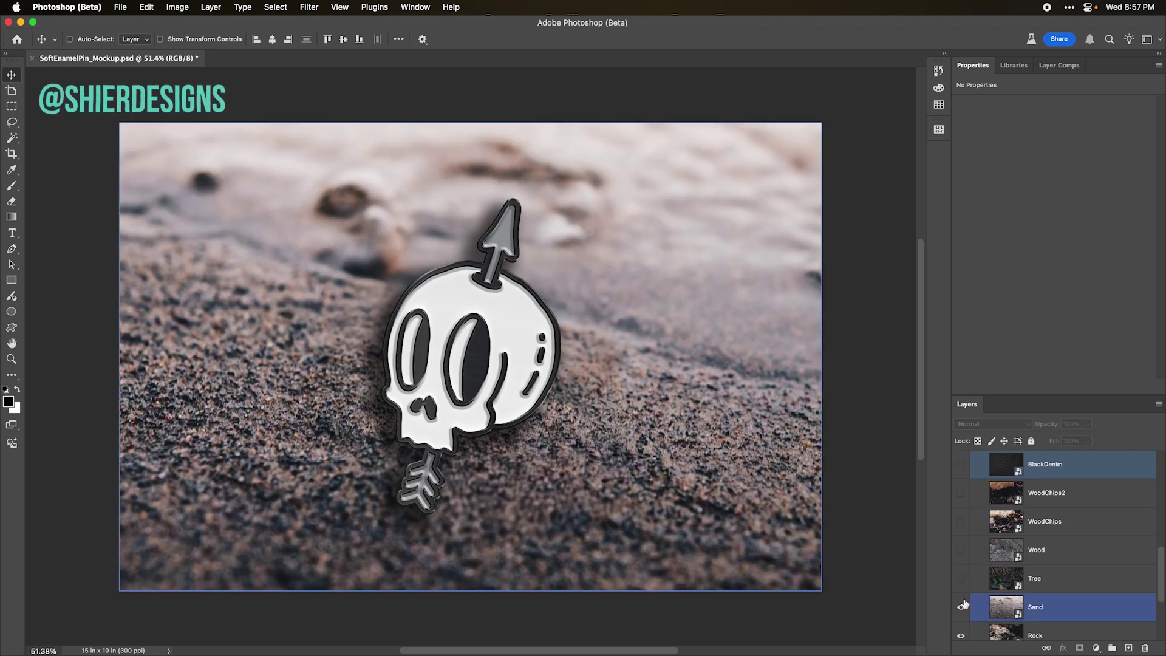
{"action": "left_click", "coordinate": [961, 605]}
{"action": "scroll", "coordinate": [960, 604], "scroll_direction": "down", "scroll_amount": 1}
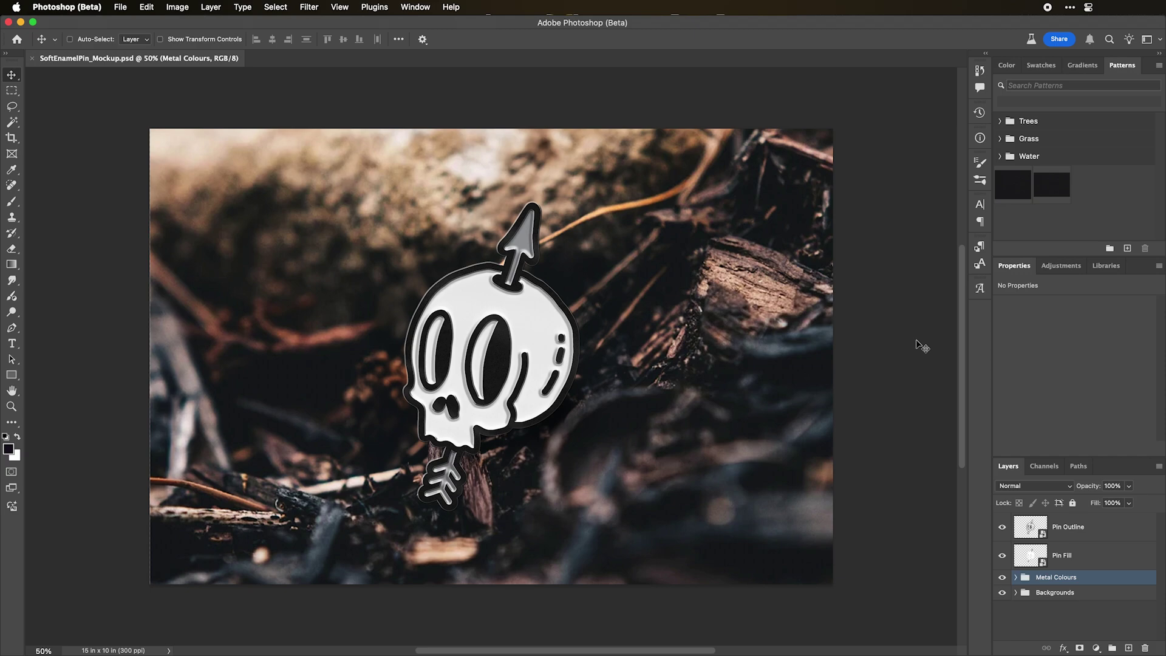
- Preview the Silver Metal and Gold Metal variants in the Metal Colours group and return to Black Metal
{"action": "left_click", "coordinate": [520, 399], "text": "super"}
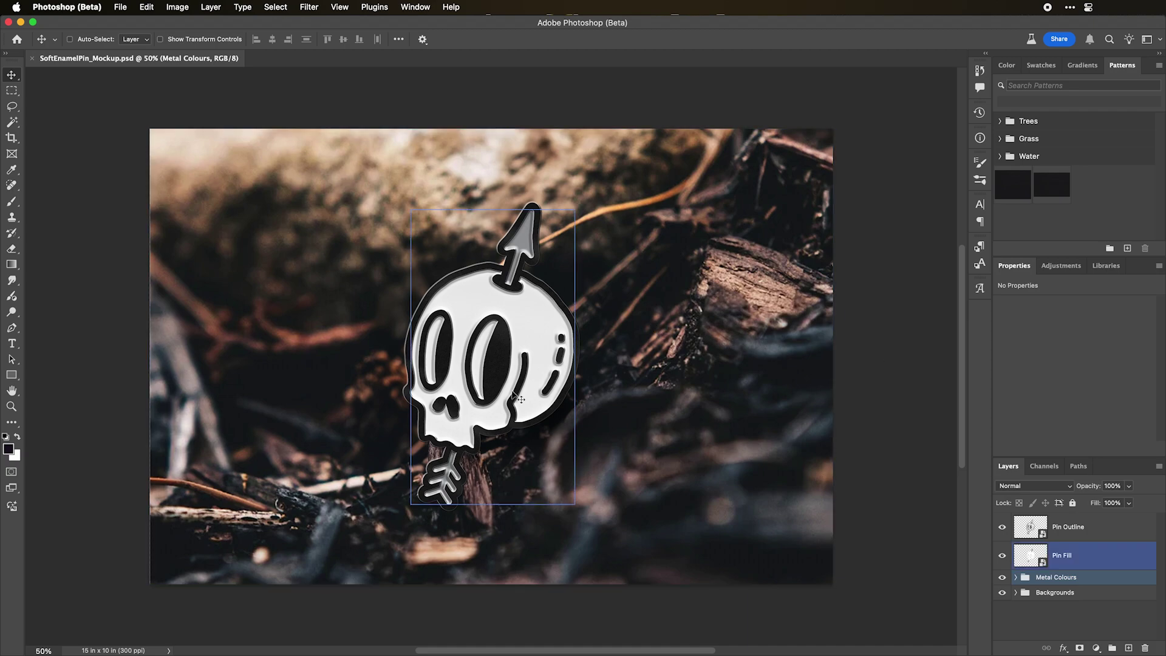
{"action": "left_click", "coordinate": [1015, 577]}
{"action": "scroll", "coordinate": [1043, 597], "scroll_direction": "down", "scroll_amount": 3}
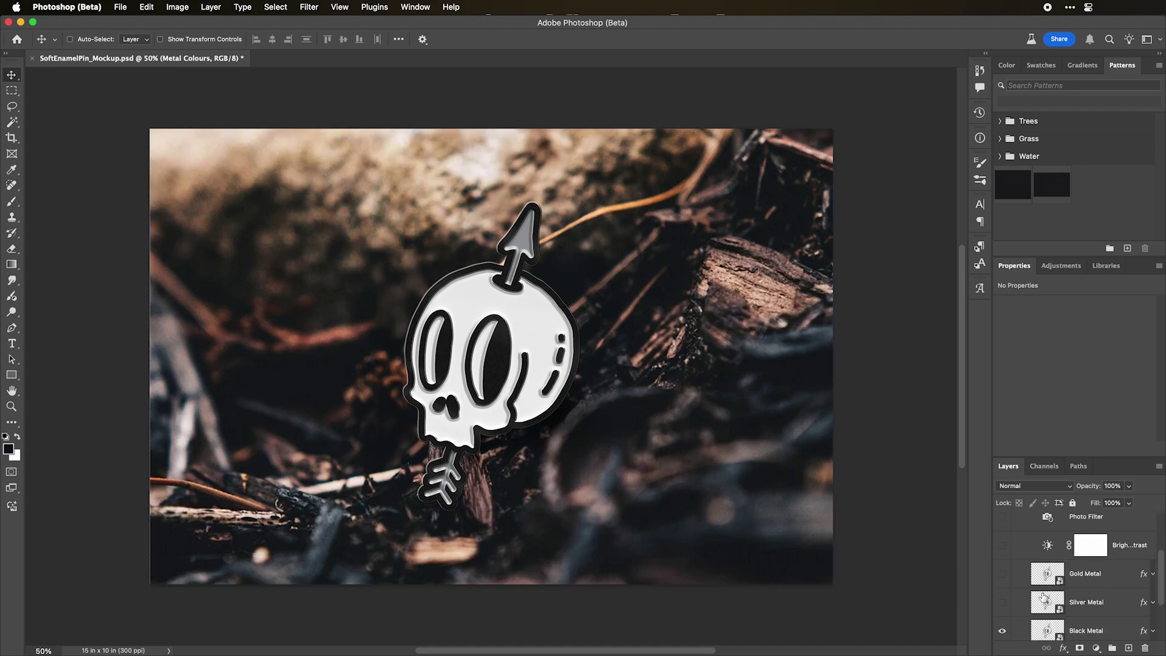
{"action": "left_click", "coordinate": [1002, 620]}
{"action": "left_click", "coordinate": [1002, 592]}
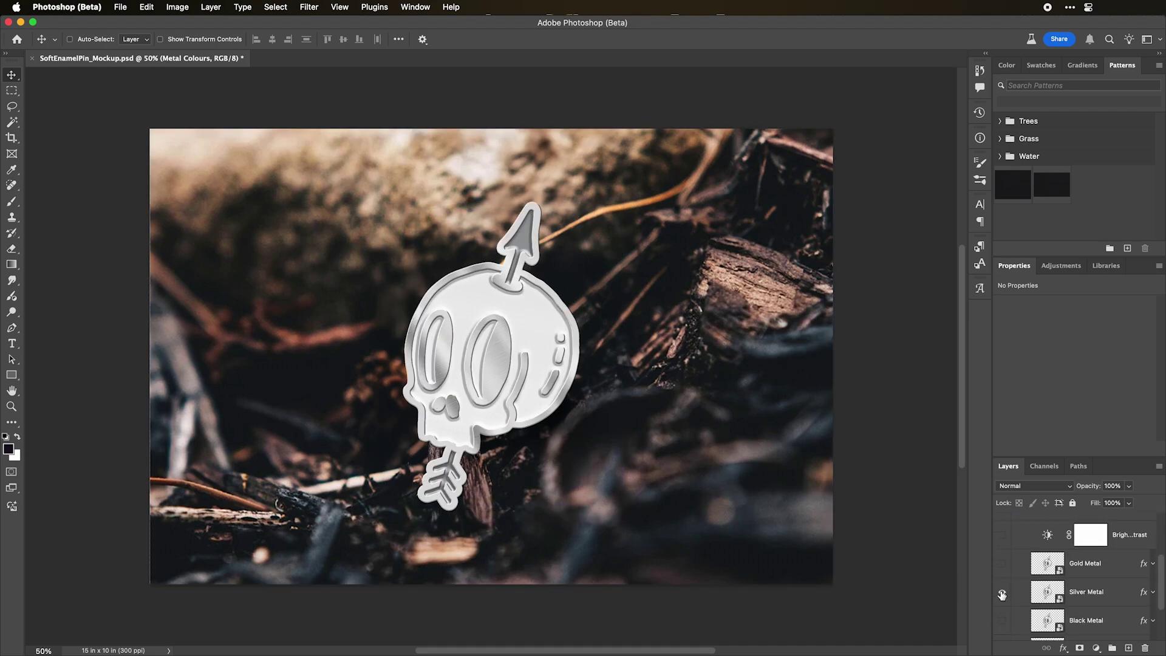
{"action": "left_click", "coordinate": [1002, 592]}
{"action": "left_click", "coordinate": [1001, 563]}
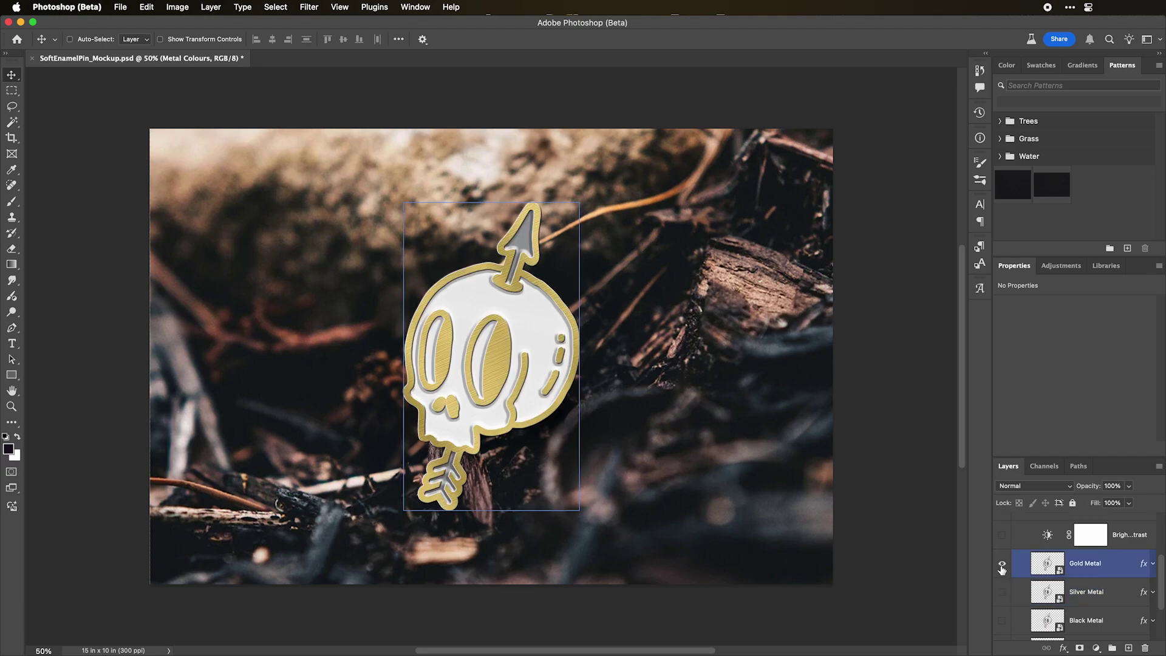
{"action": "left_click", "coordinate": [1002, 564]}
{"action": "left_click", "coordinate": [1001, 620]}
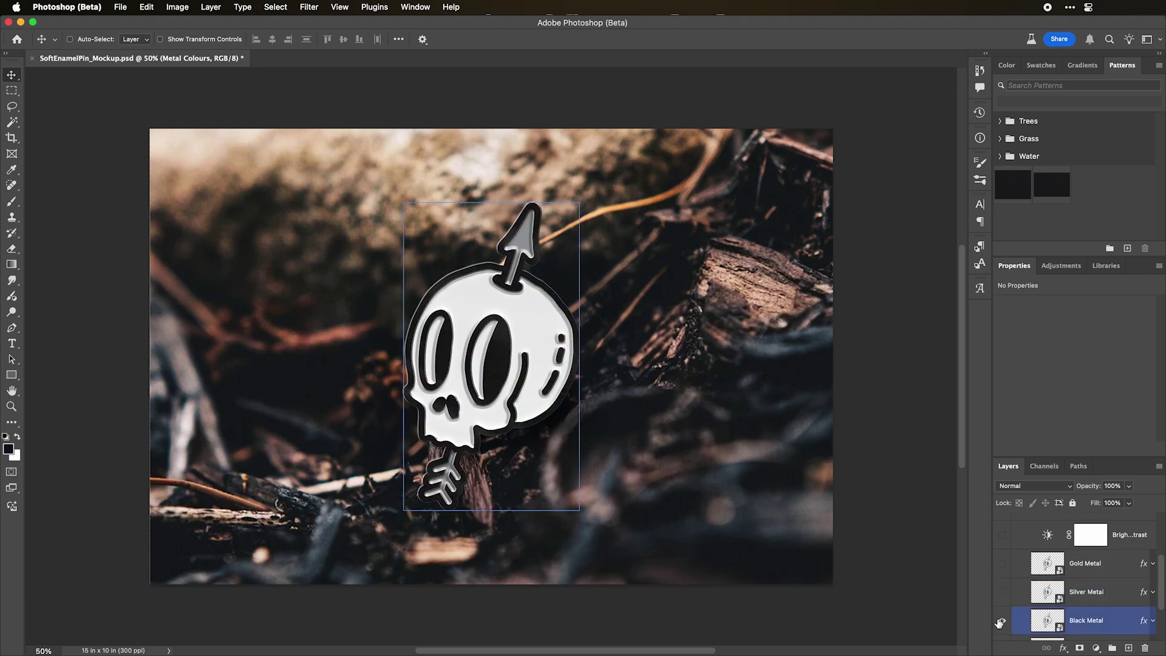
{"action": "scroll", "coordinate": [1002, 613], "scroll_direction": "down", "scroll_amount": 2}
{"action": "left_click", "coordinate": [999, 618]}
{"action": "scroll", "coordinate": [999, 623], "scroll_direction": "up", "scroll_amount": 3}
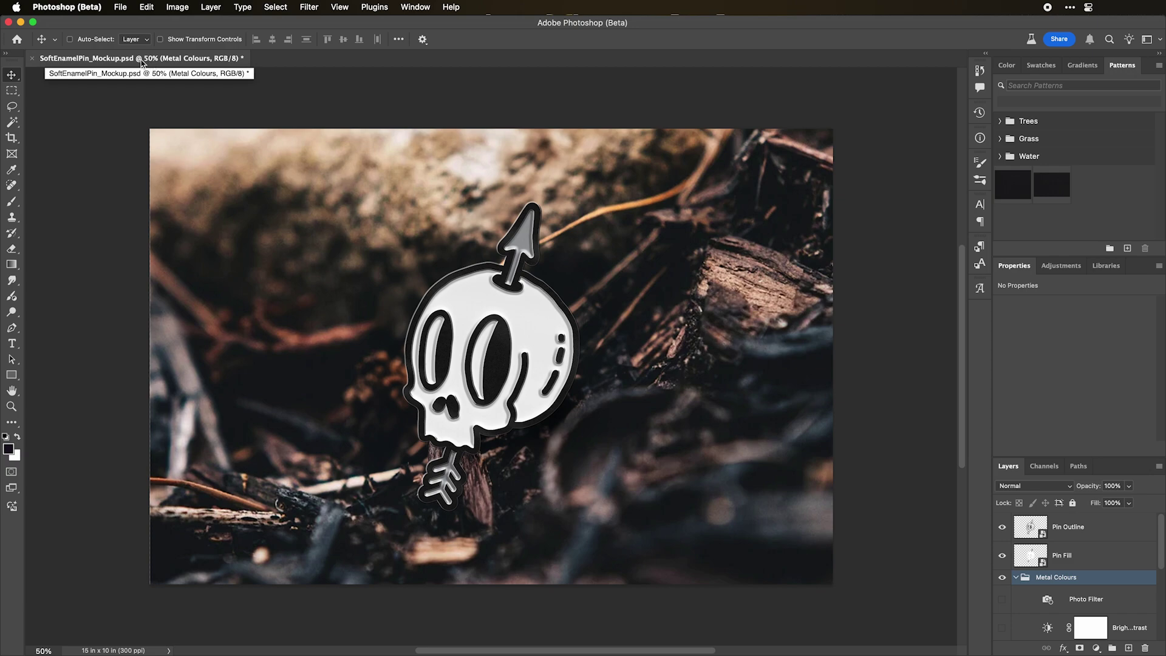
- Close the mockup and start a new document using inches and RGB Color mode
{"action": "key", "text": "super+w"}
{"action": "key", "text": "super+n"}
{"action": "left_click", "coordinate": [780, 243]}
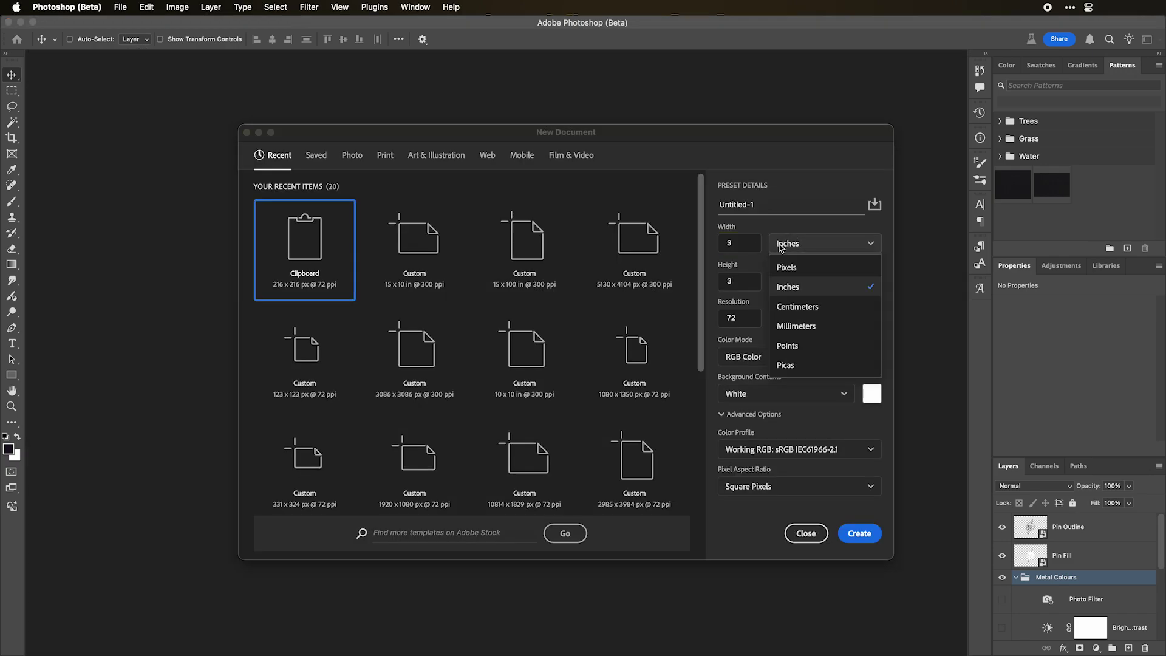
{"action": "left_click", "coordinate": [780, 243]}
{"action": "left_click", "coordinate": [764, 358]}
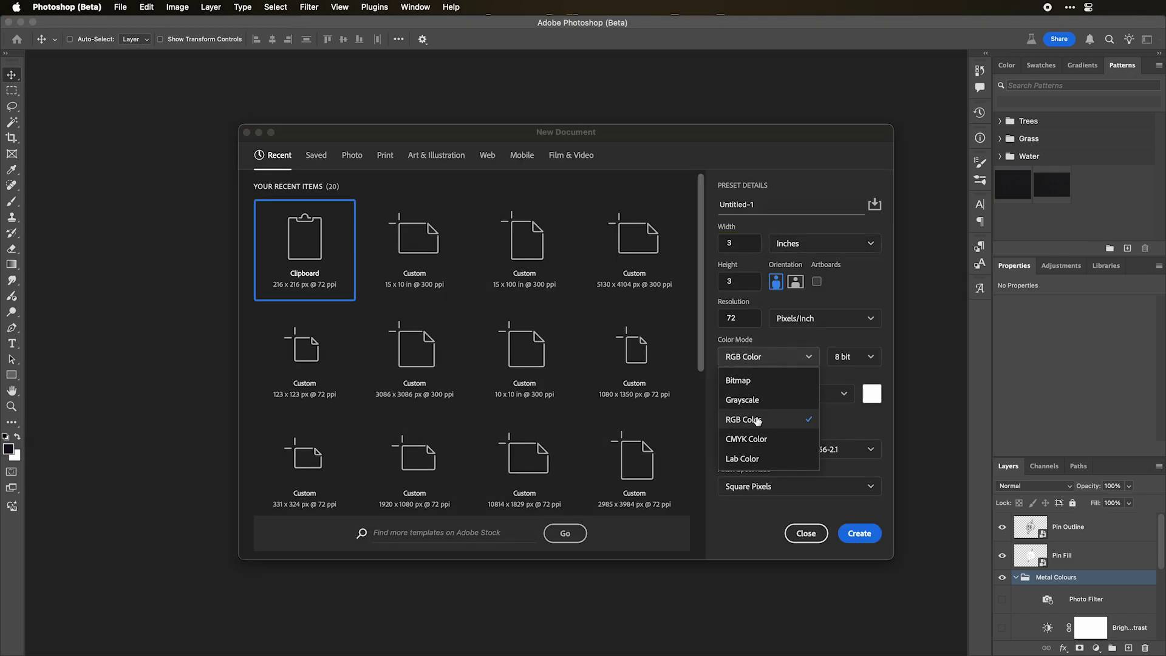
{"action": "left_click", "coordinate": [756, 418]}
- Create the document at 15 × 10 inches and 300 pixels/inch, and dock its floating window
{"action": "double_click", "coordinate": [739, 243]}
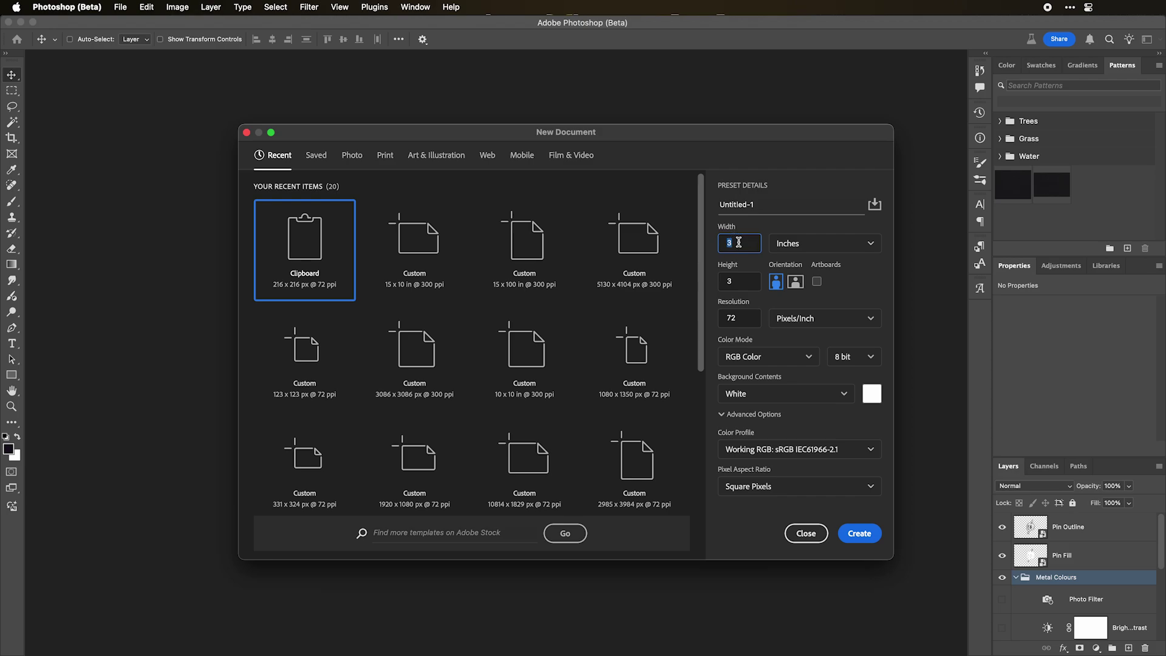
{"action": "type", "text": "15"}
{"action": "key", "text": "Tab"}
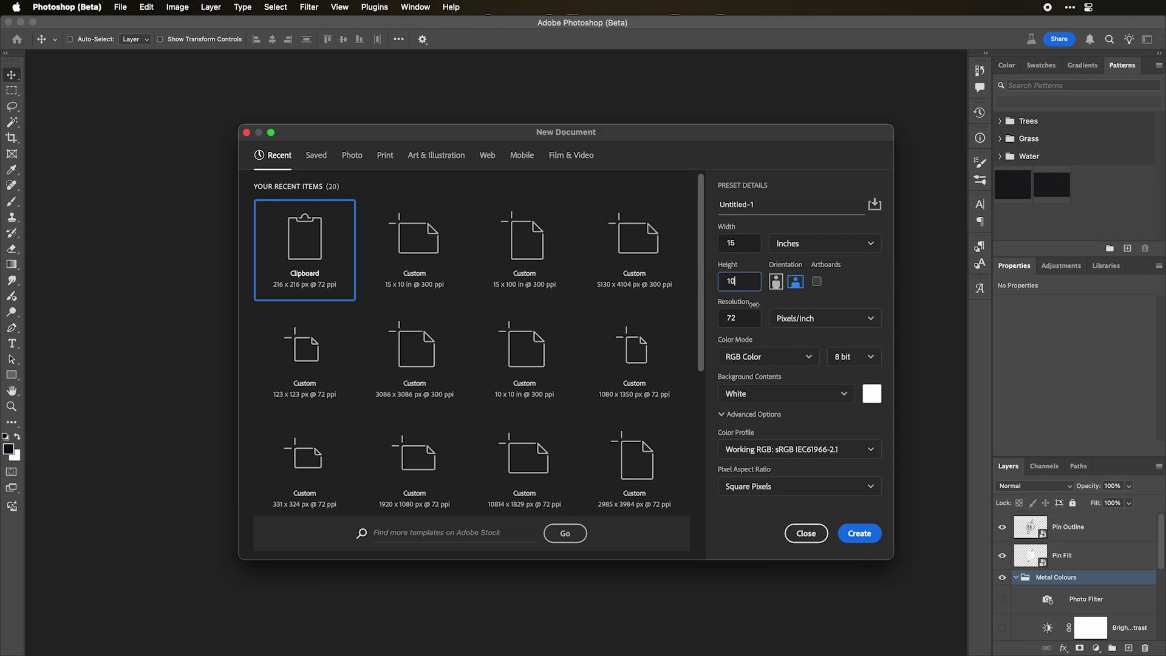
{"action": "double_click", "coordinate": [742, 317]}
{"action": "type", "text": "300"}
{"action": "double_click", "coordinate": [757, 281]}
{"action": "left_click", "coordinate": [858, 534]}
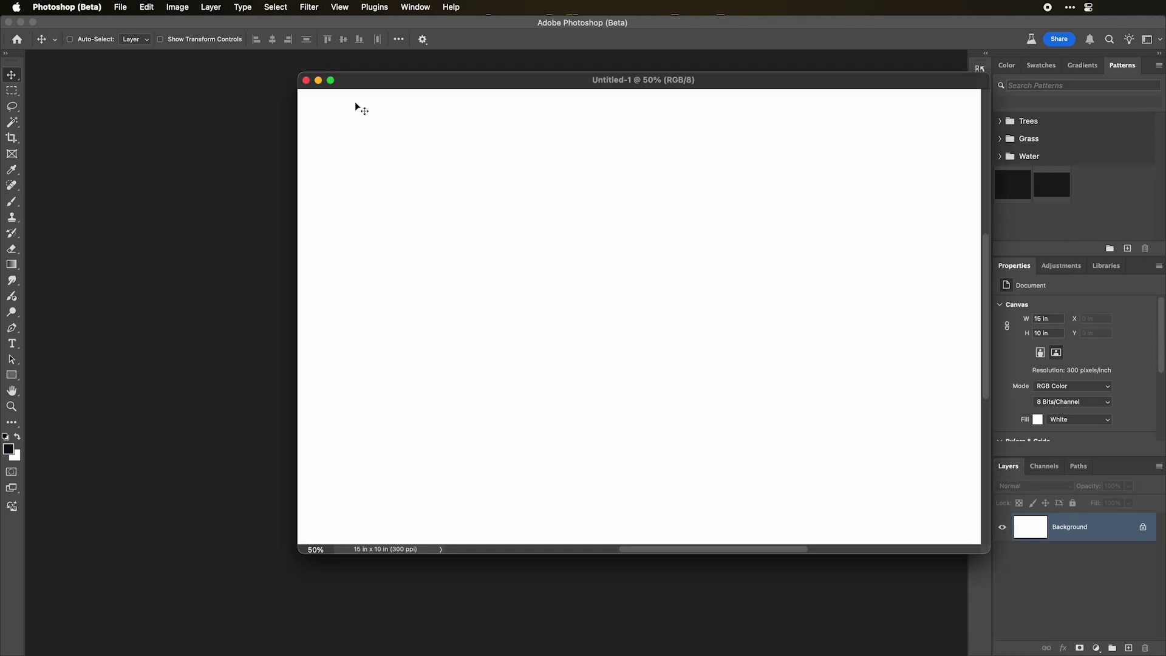
{"action": "left_click_drag", "start_coordinate": [356, 106], "coordinate": [331, 58]}
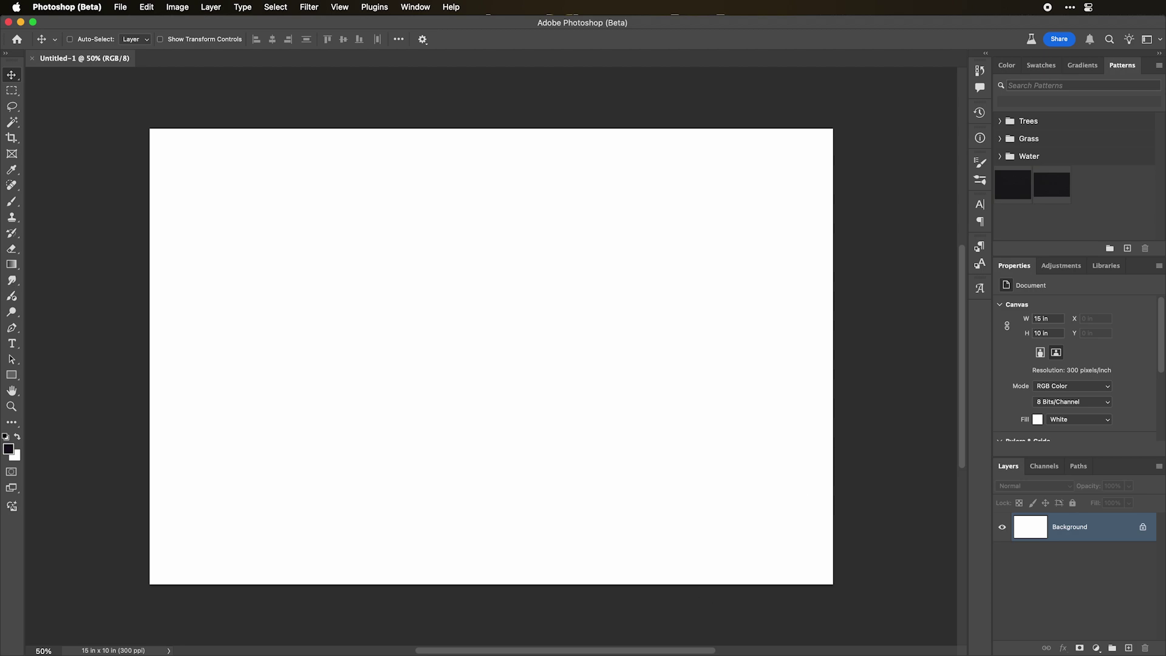
- Switch to Safari and download the black and white backpack photo from Unsplash
{"action": "key", "text": "super+Tab"}
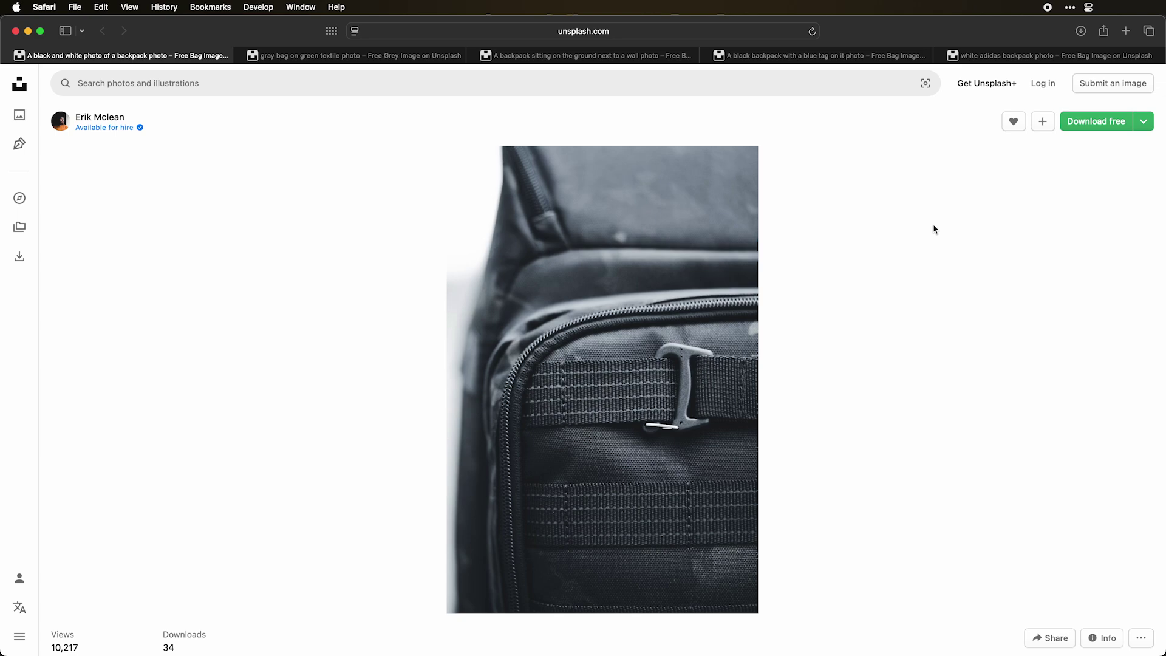
{"action": "left_click", "coordinate": [1111, 124]}
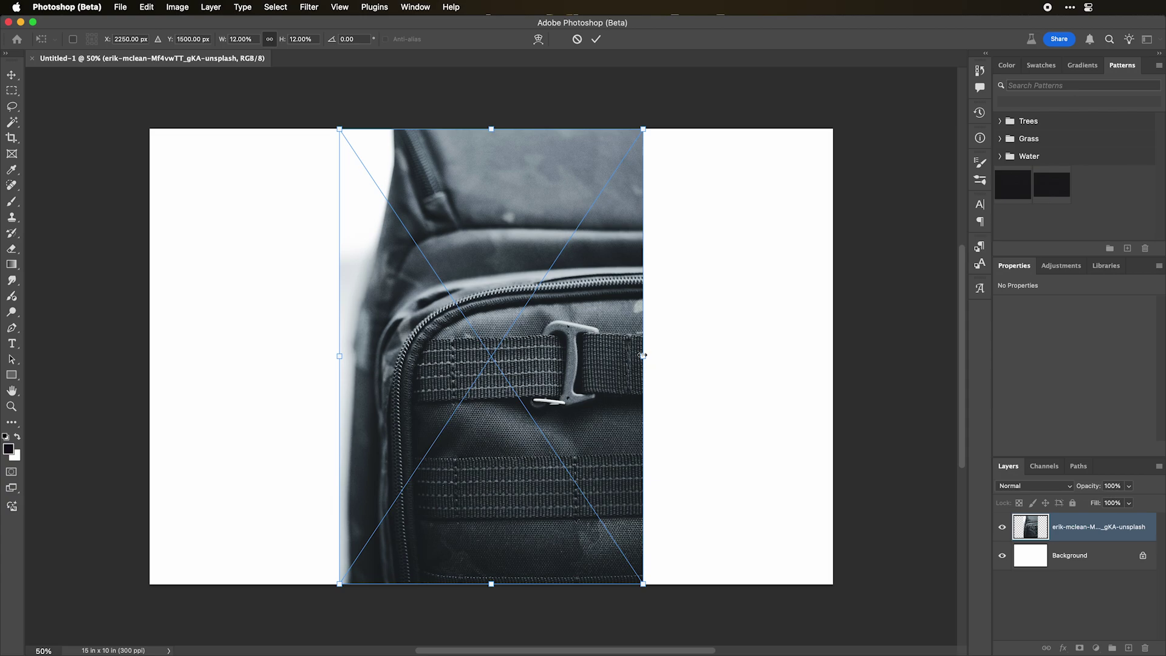
- Scale the placed backpack photo to about 31% and move it up so the lower woven strap and fabric fill the canvas
{"action": "left_click_drag", "start_coordinate": [642, 355], "coordinate": [885, 312]}
{"action": "left_click_drag", "start_coordinate": [763, 507], "coordinate": [751, 185]}
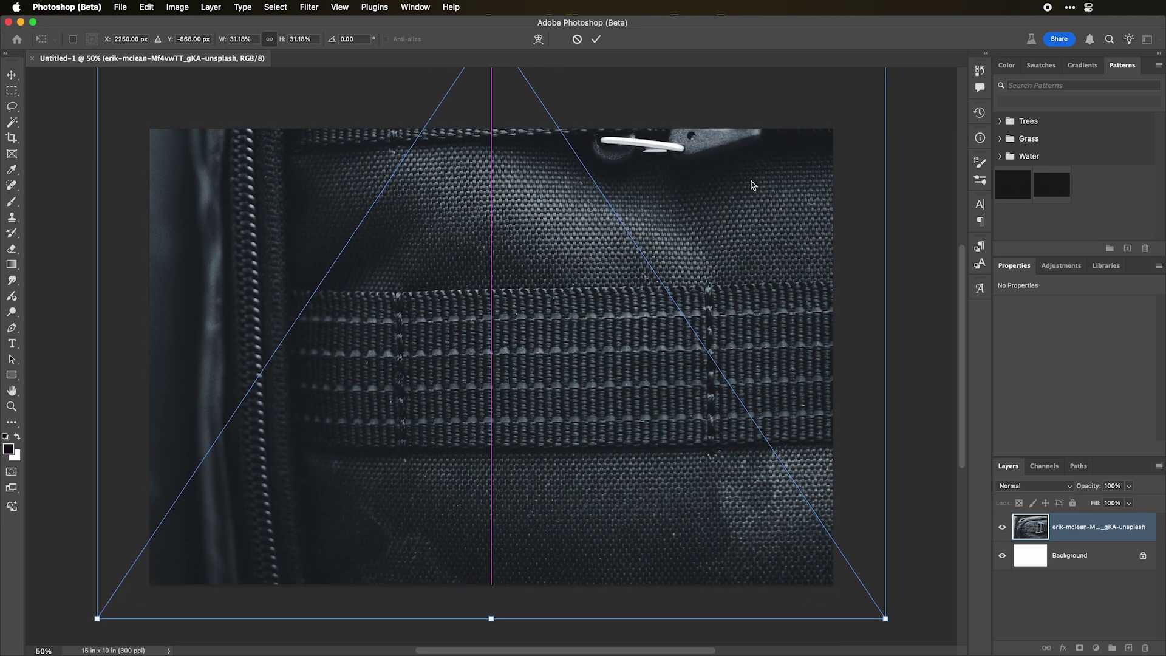
{"action": "key", "text": "Return"}
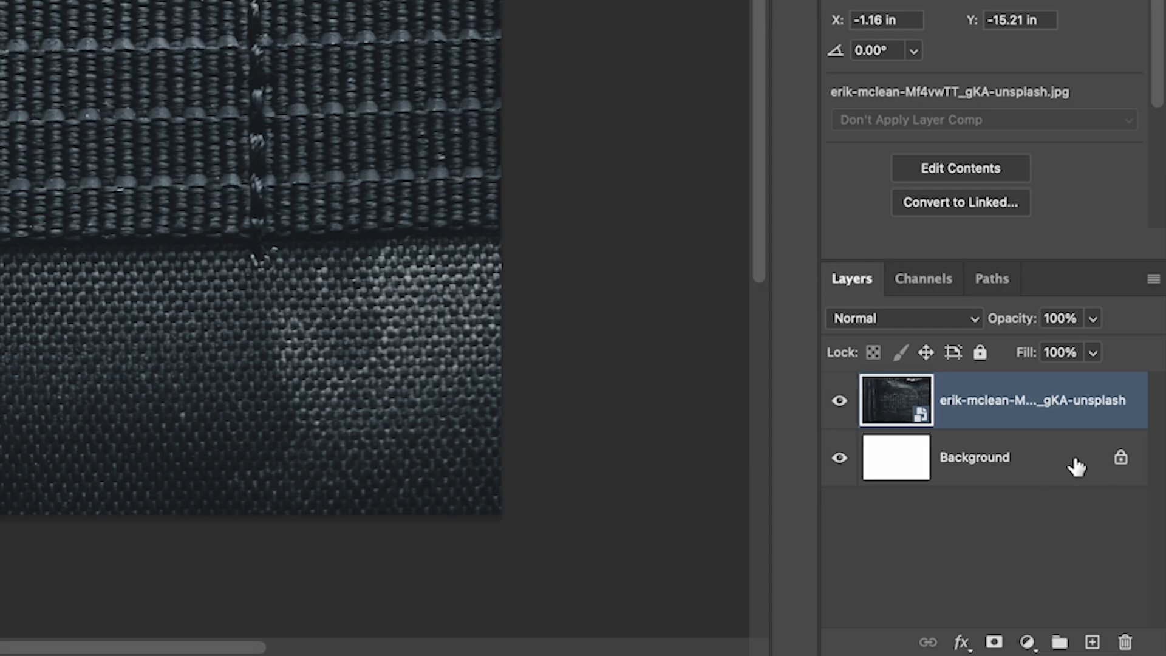
- Unlock the white Background layer and delete it
{"action": "double_click", "coordinate": [1073, 460]}
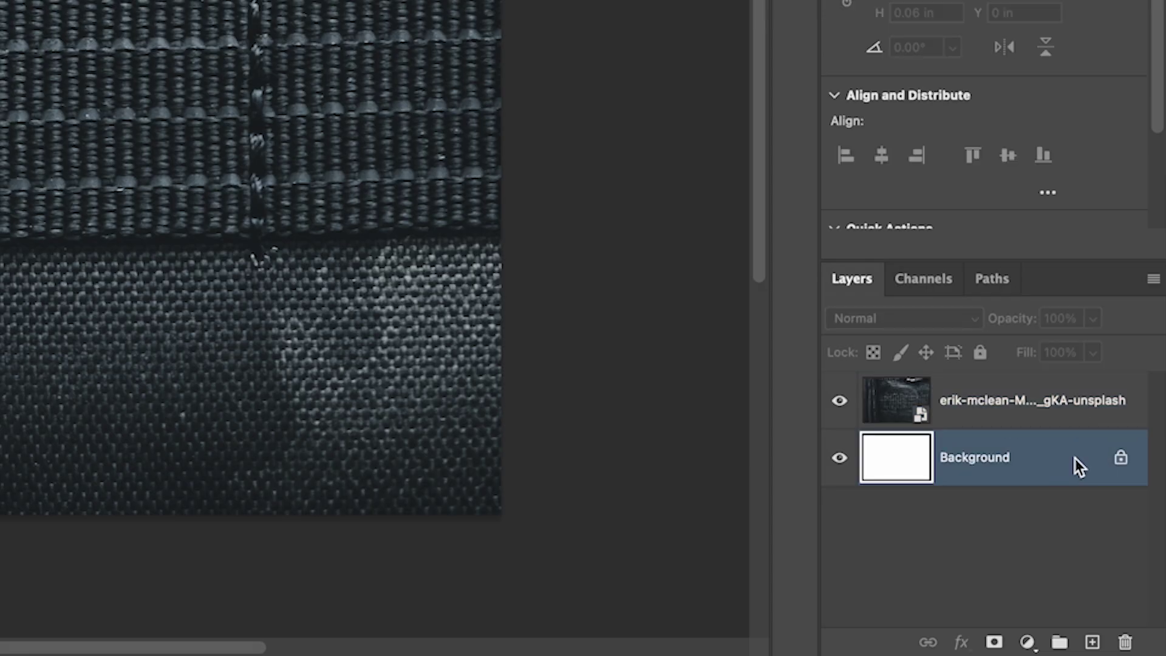
{"action": "key", "text": "Return"}
{"action": "key", "text": "Delete"}
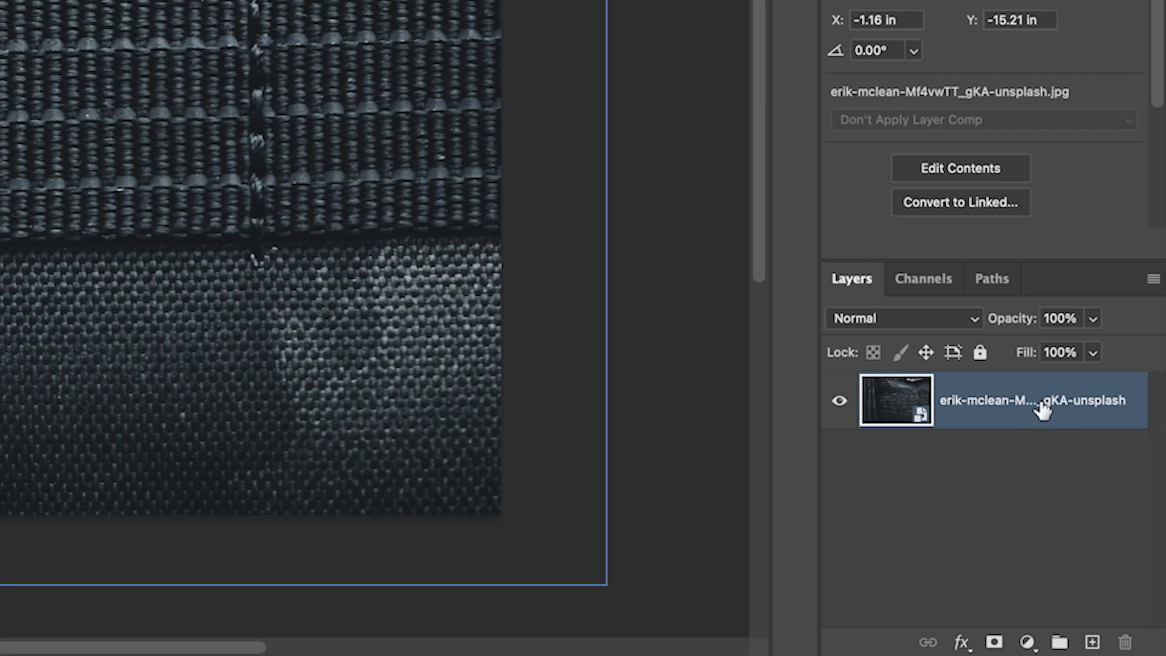
- Rename the backpack photo layer as Background
{"action": "double_click", "coordinate": [1042, 419]}
{"action": "type", "text": "Back"}
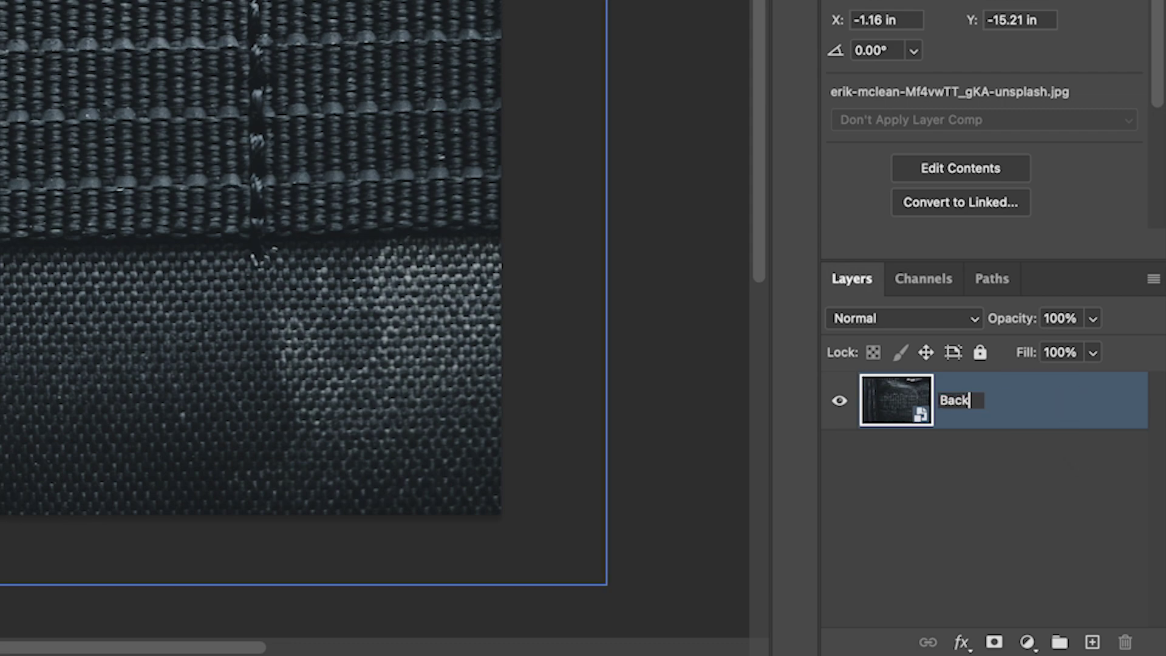
{"action": "type", "text": "ground"}
{"action": "key", "text": "Return"}
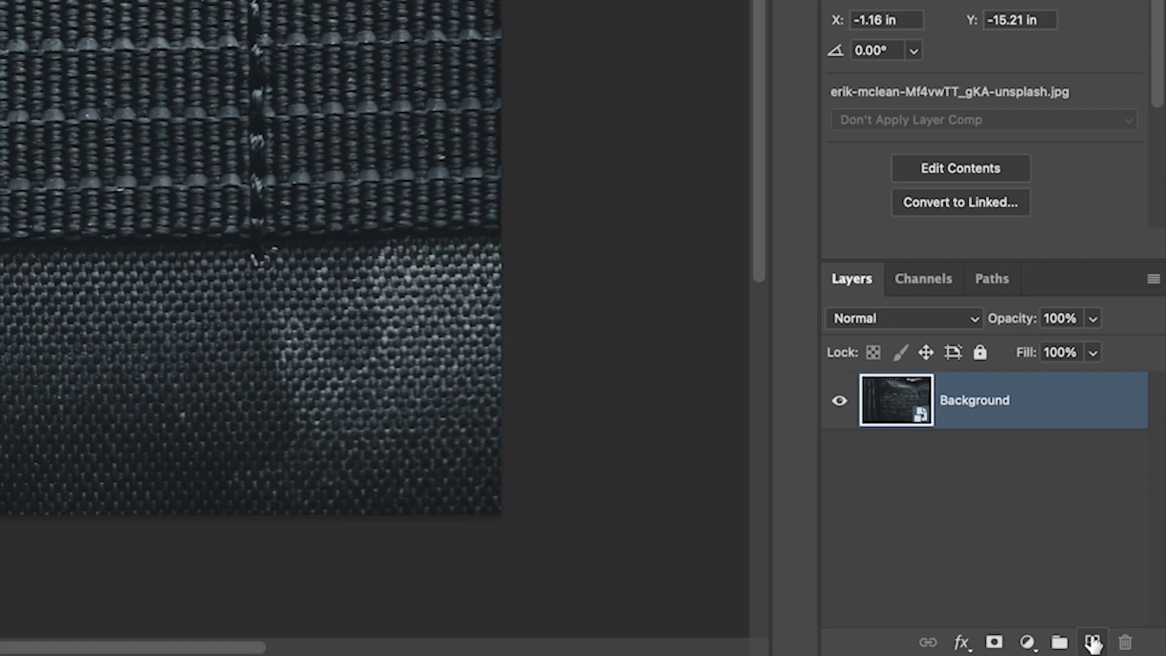
- Add two blank layers above the photo and convert each one to its own smart object
{"action": "left_click", "coordinate": [1093, 642]}
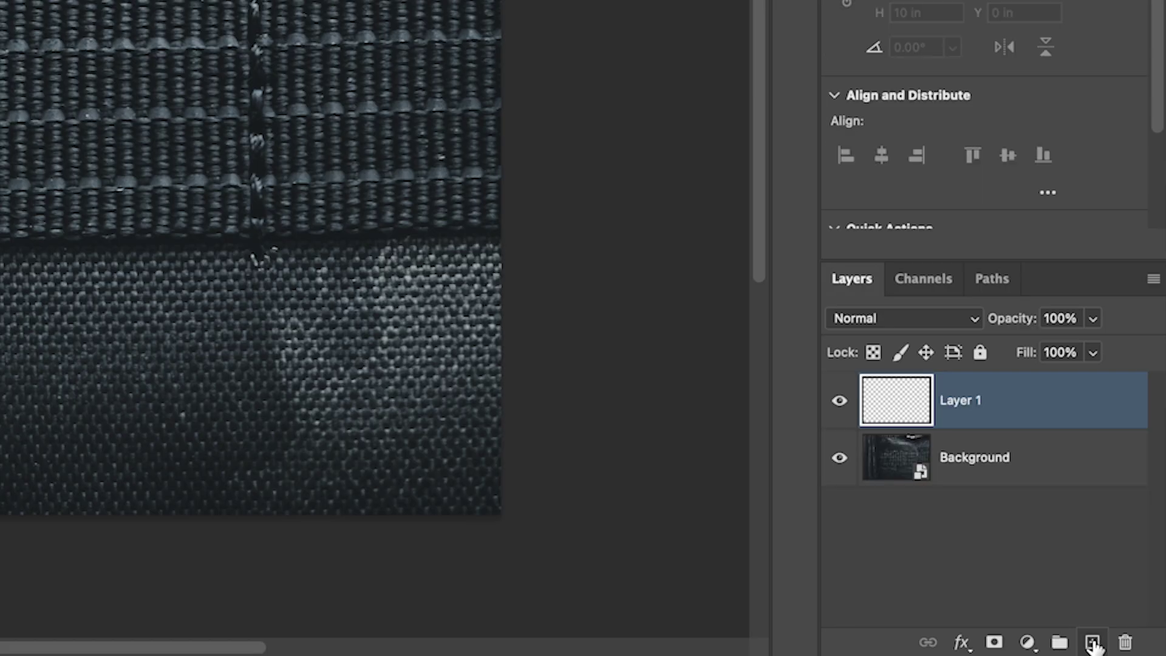
{"action": "left_click", "coordinate": [1093, 642]}
{"action": "left_click", "coordinate": [1052, 461]}
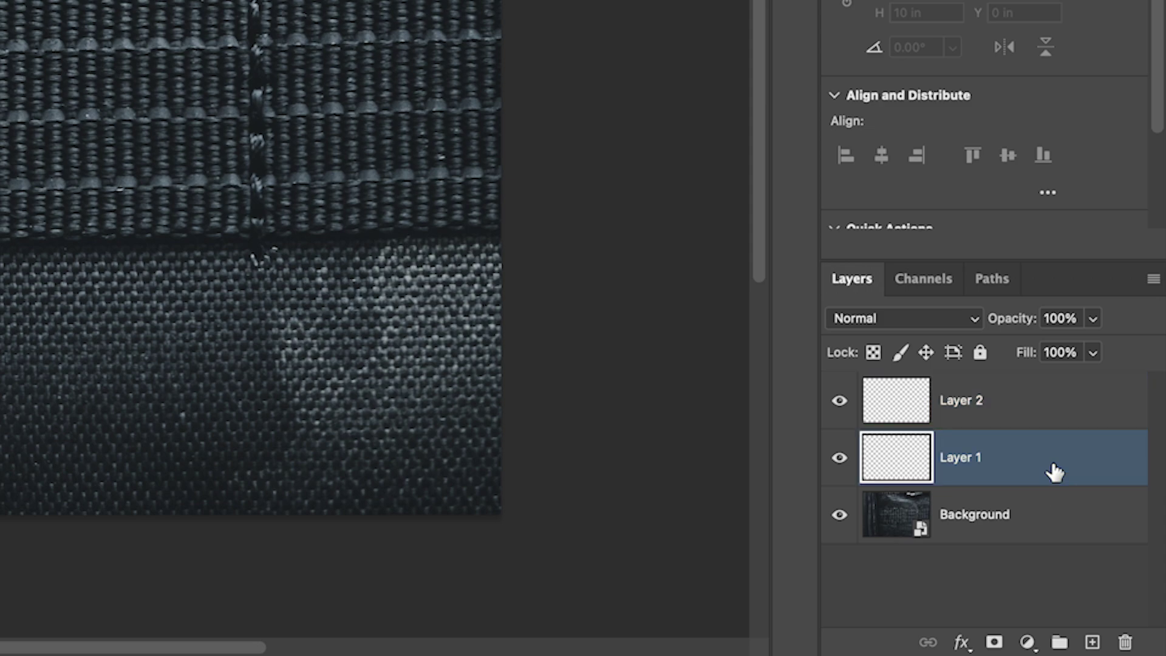
{"action": "right_click", "coordinate": [1051, 460]}
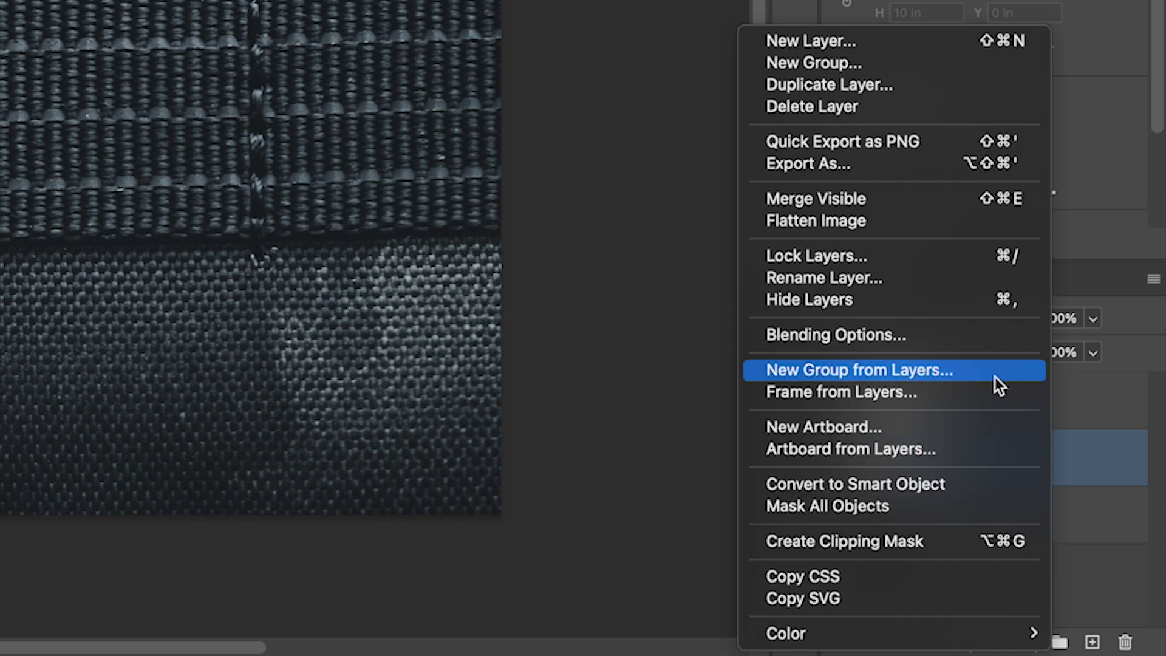
{"action": "left_click", "coordinate": [997, 491]}
{"action": "left_click", "coordinate": [1051, 398]}
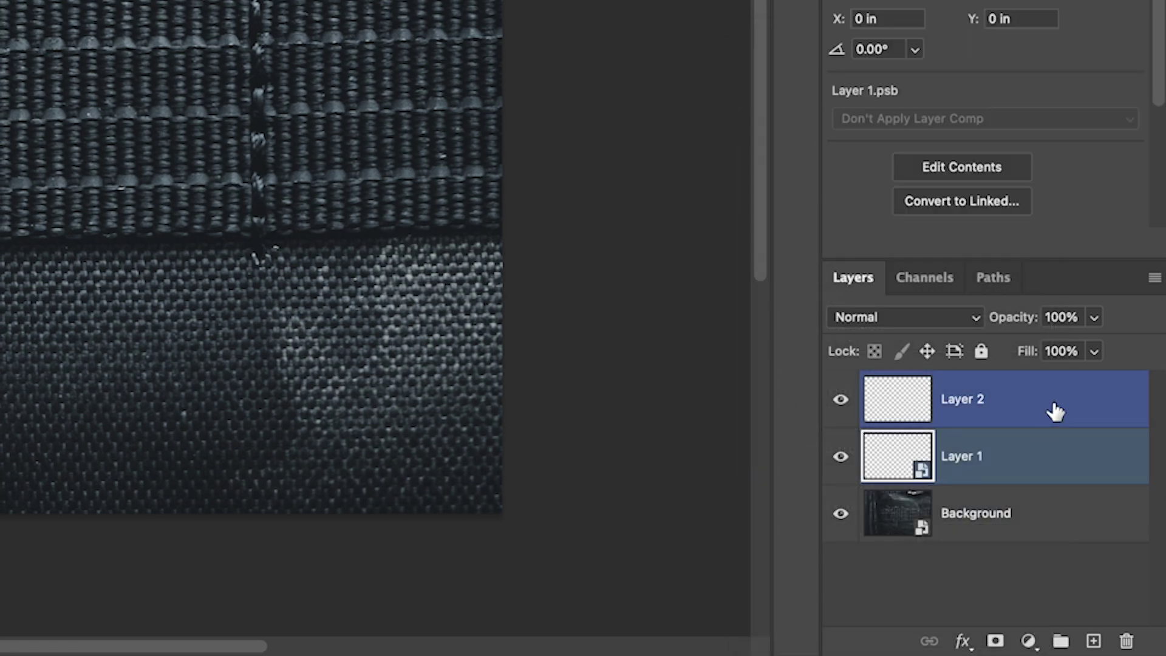
{"action": "right_click", "coordinate": [1052, 402]}
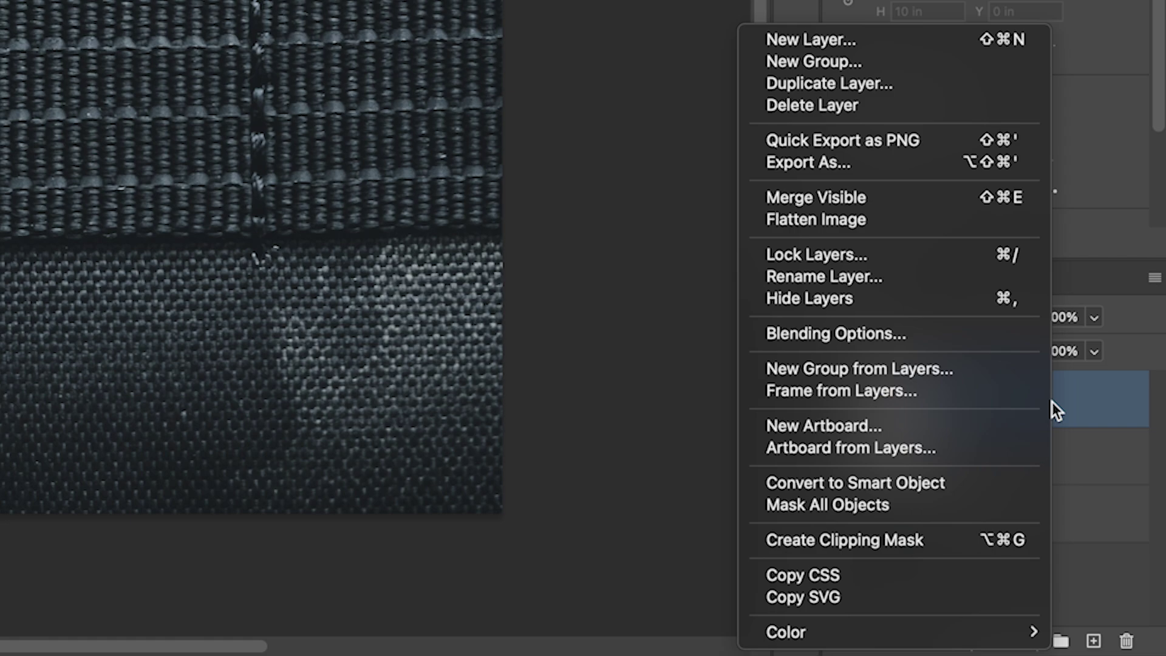
{"action": "left_click", "coordinate": [985, 485]}
- Rename the Layer 1 smart object as Pin Fill
{"action": "left_click", "coordinate": [975, 469]}
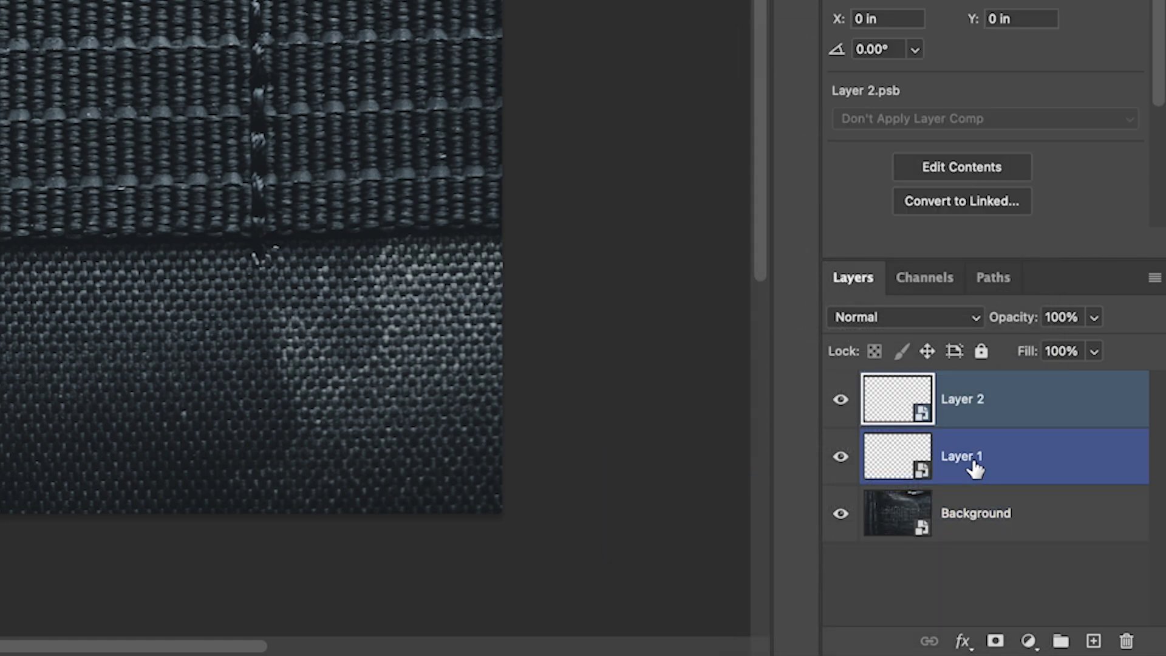
{"action": "double_click", "coordinate": [972, 464]}
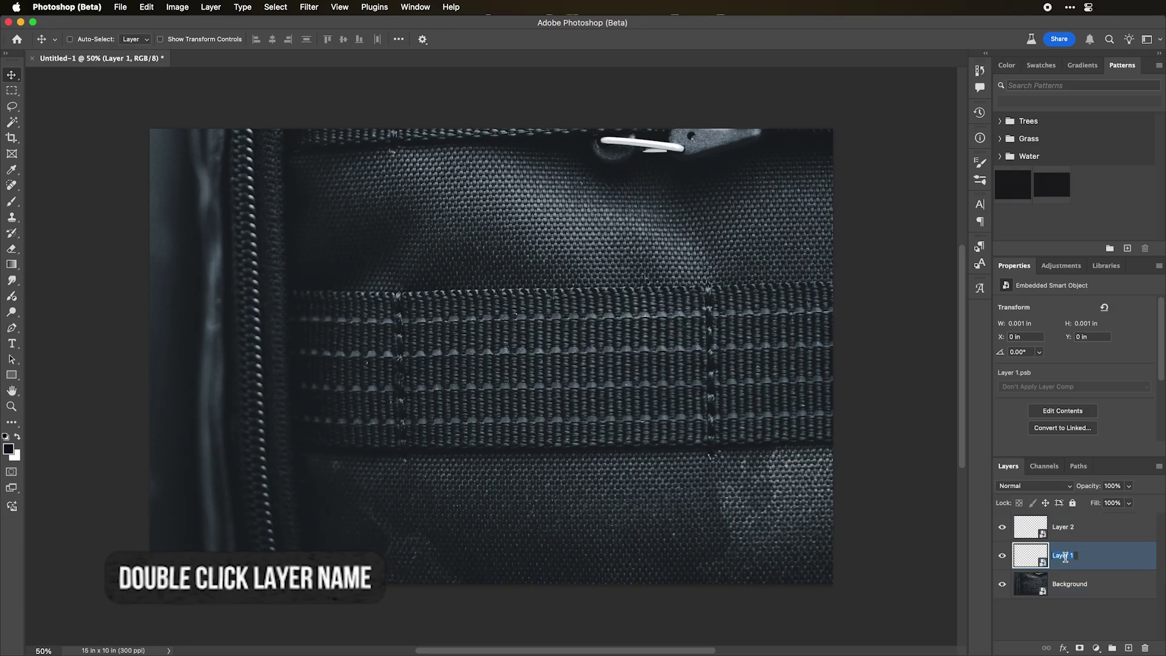
{"action": "type", "text": "P"}
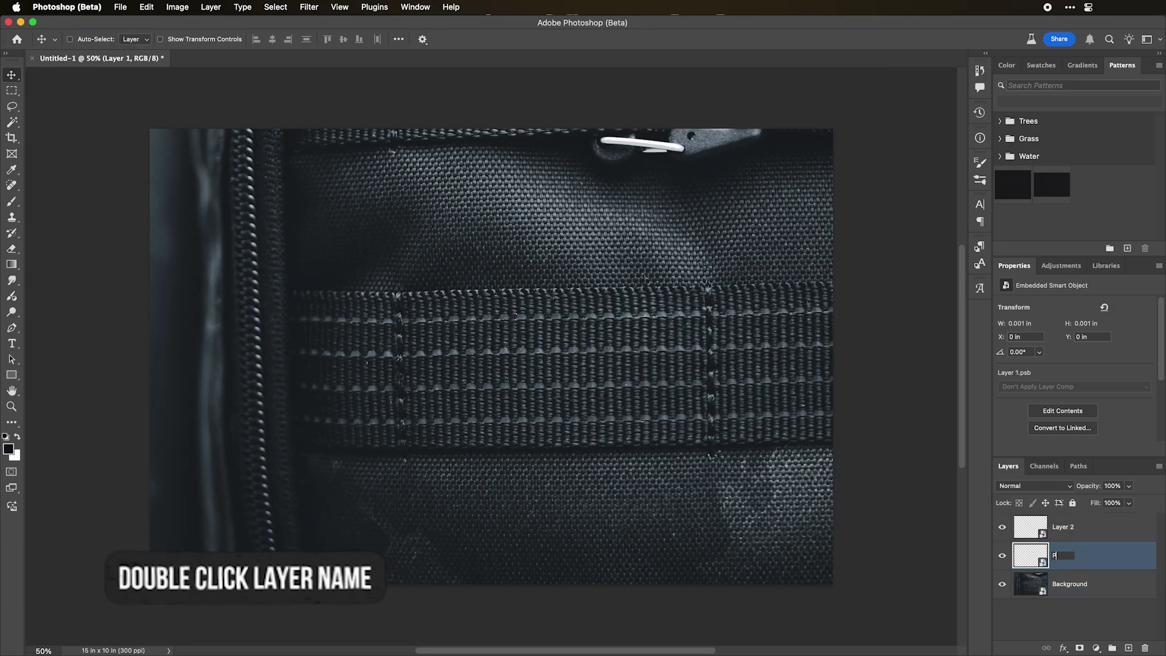
{"action": "type", "text": "in Fill"}
{"action": "key", "text": "Return"}
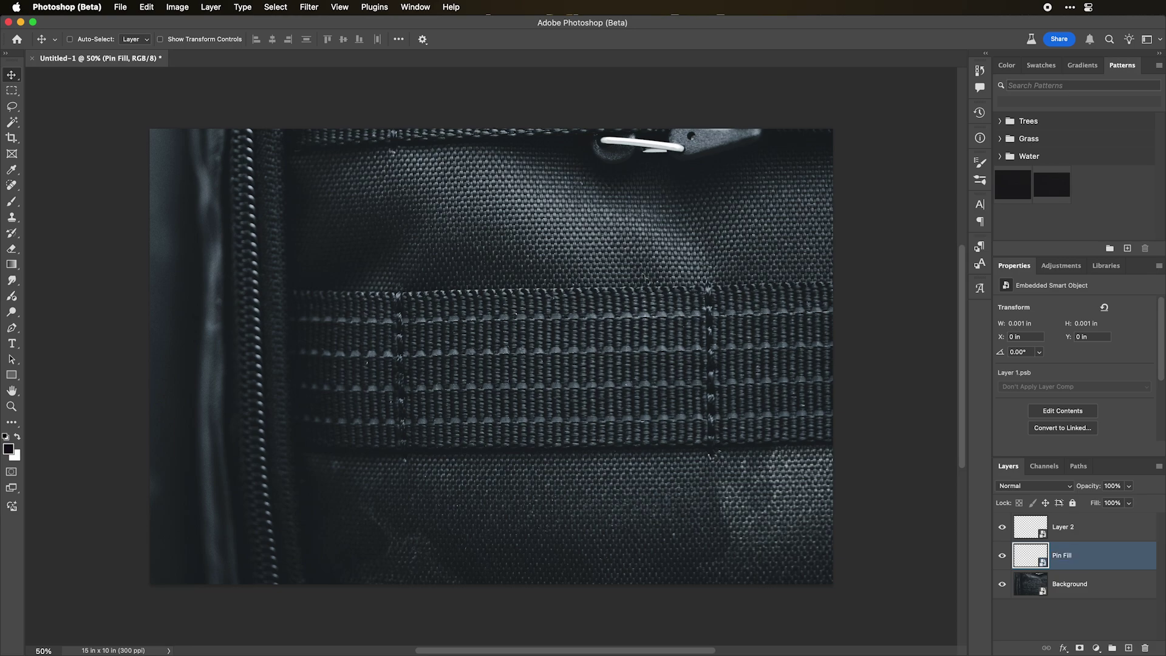
- Rename the Layer 2 smart object as Pin Outline
{"action": "double_click", "coordinate": [1066, 526]}
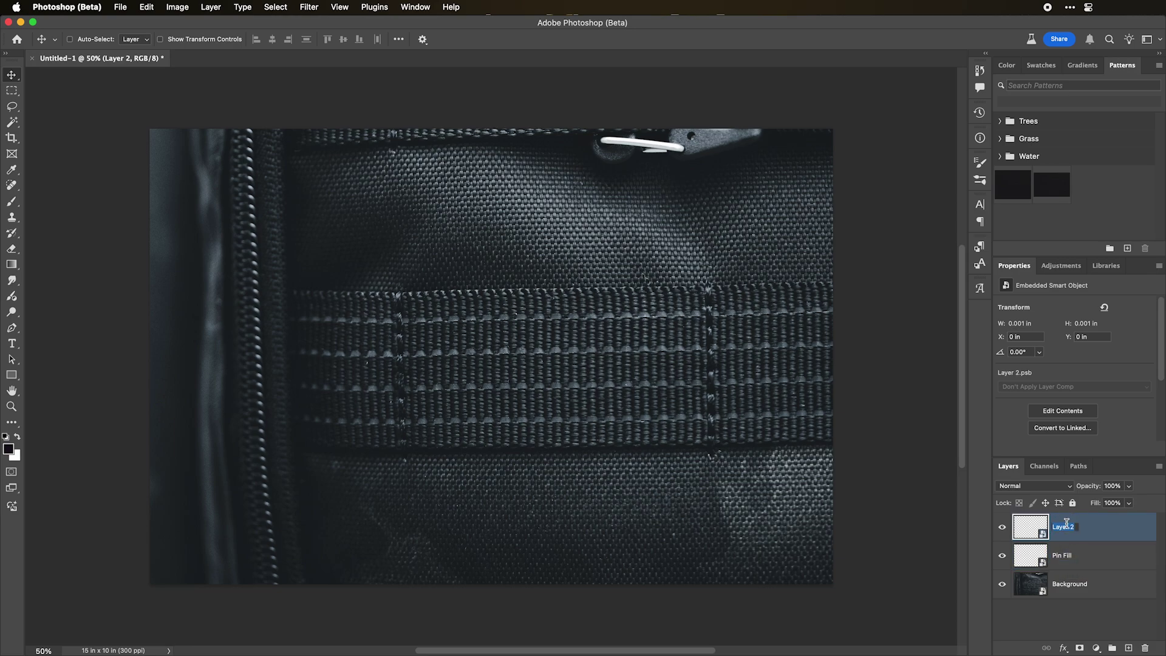
{"action": "type", "text": "F"}
{"action": "type", "text": "in Outline"}
{"action": "key", "text": "Return"}
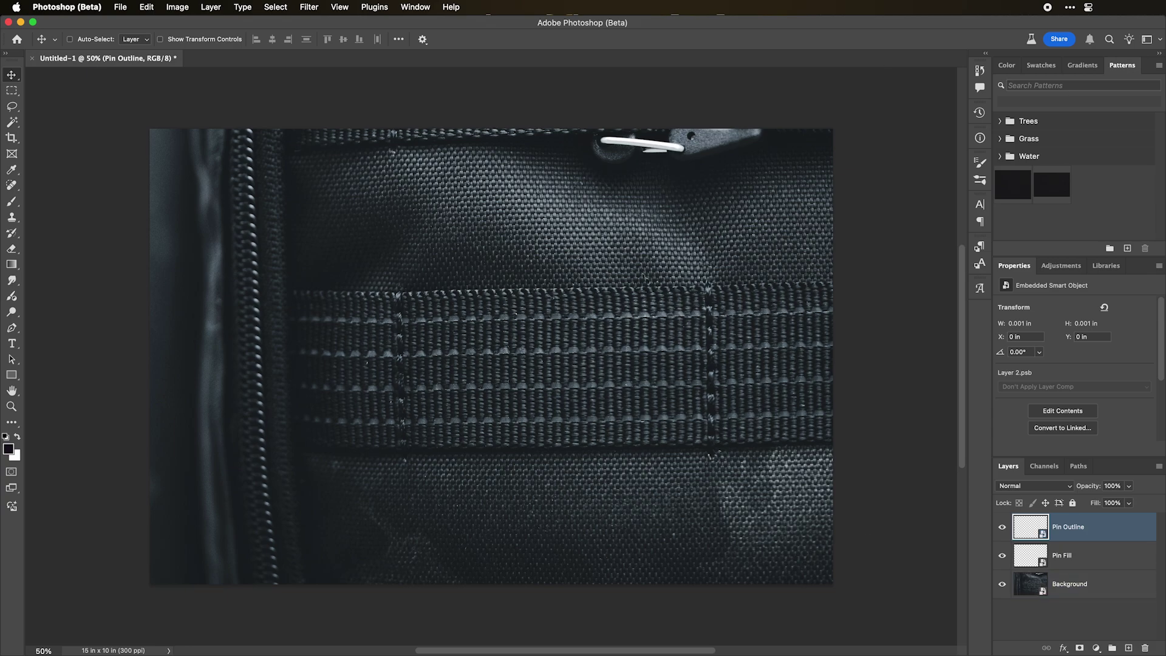
- Switch to the MyPins.ai document in Illustrator to reach the sheet of pin artwork
{"action": "key", "text": "super+Tab"}
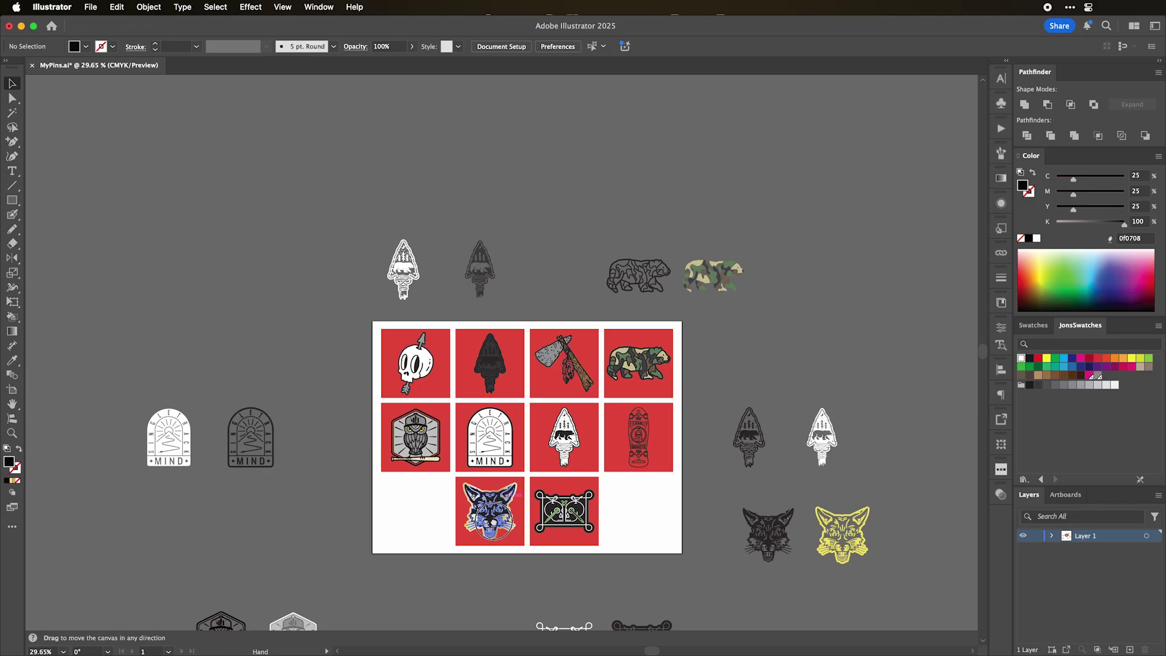
{"action": "scroll", "coordinate": [506, 494], "scroll_direction": "down", "scroll_amount": 2}
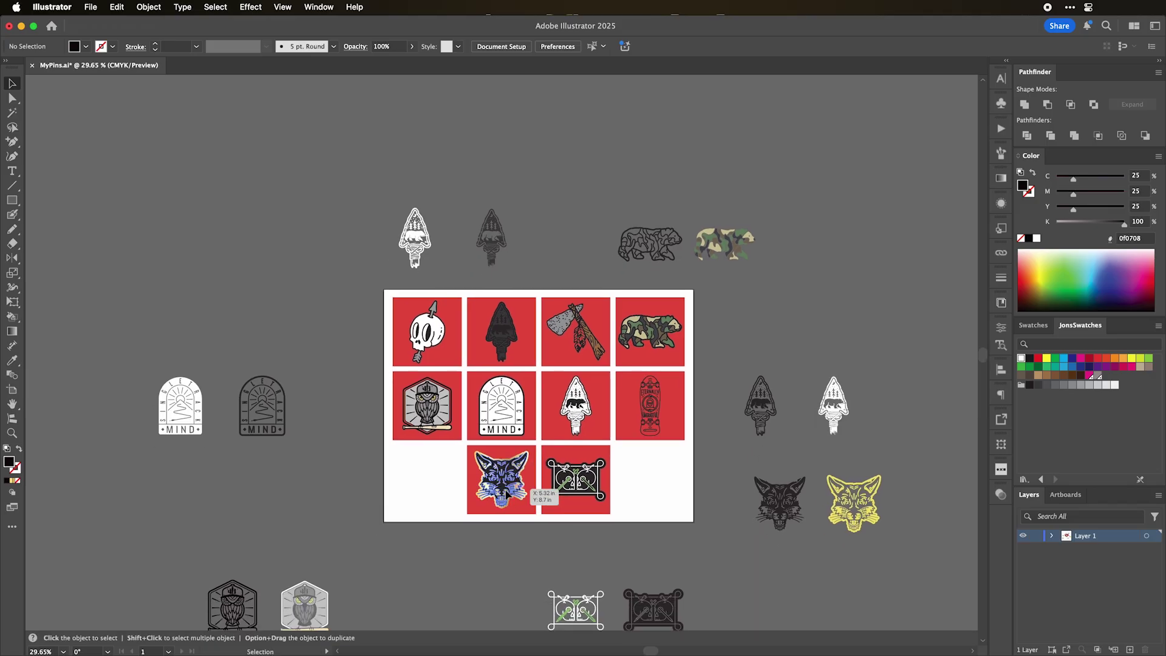
{"action": "scroll", "coordinate": [505, 495], "scroll_direction": "down", "scroll_amount": 3}
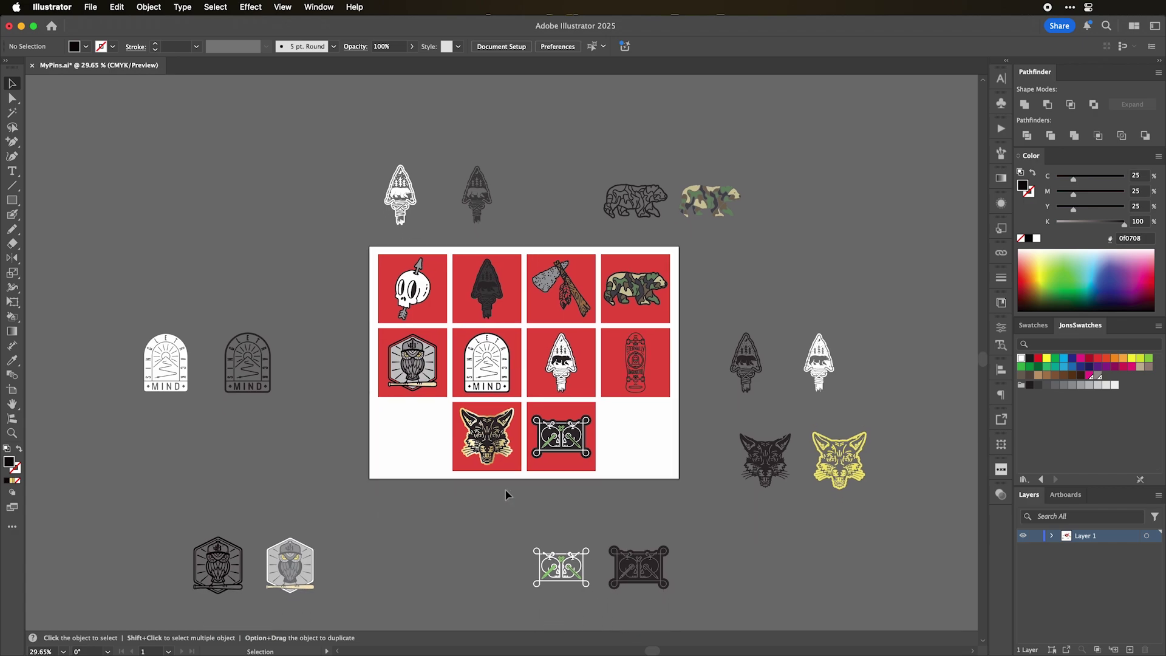
{"action": "left_click", "coordinate": [427, 271]}
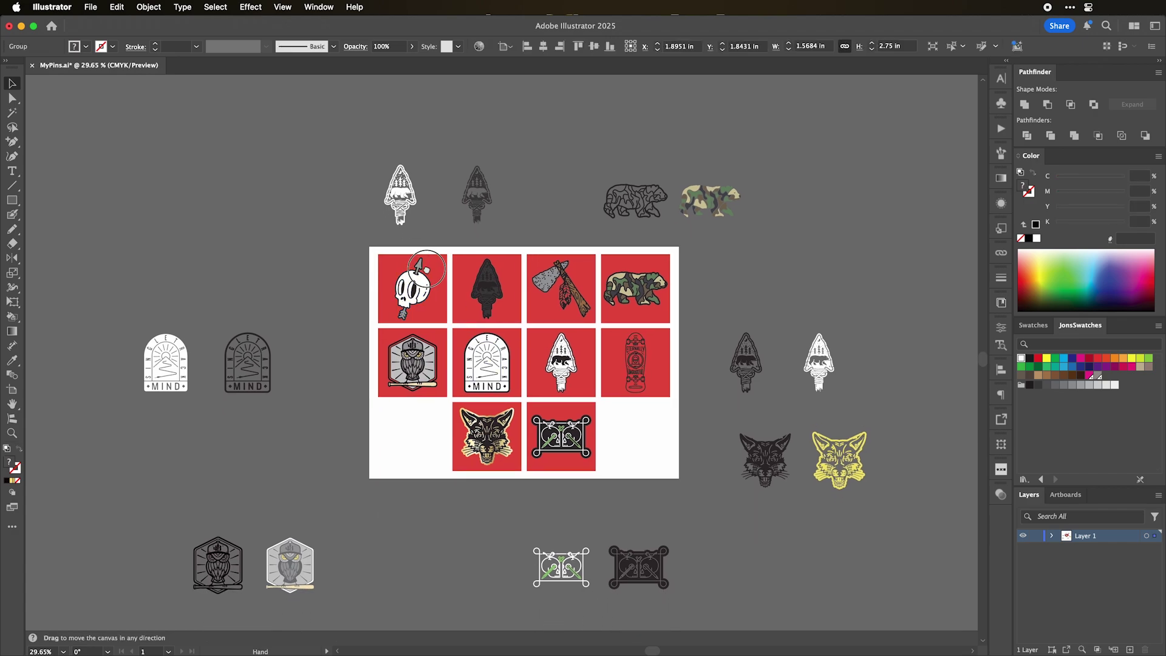
{"action": "scroll", "coordinate": [428, 275], "scroll_direction": "up", "scroll_amount": 3}
{"action": "left_click", "coordinate": [508, 405], "text": "shift"}
{"action": "scroll", "coordinate": [547, 410], "scroll_direction": "up", "scroll_amount": 2}
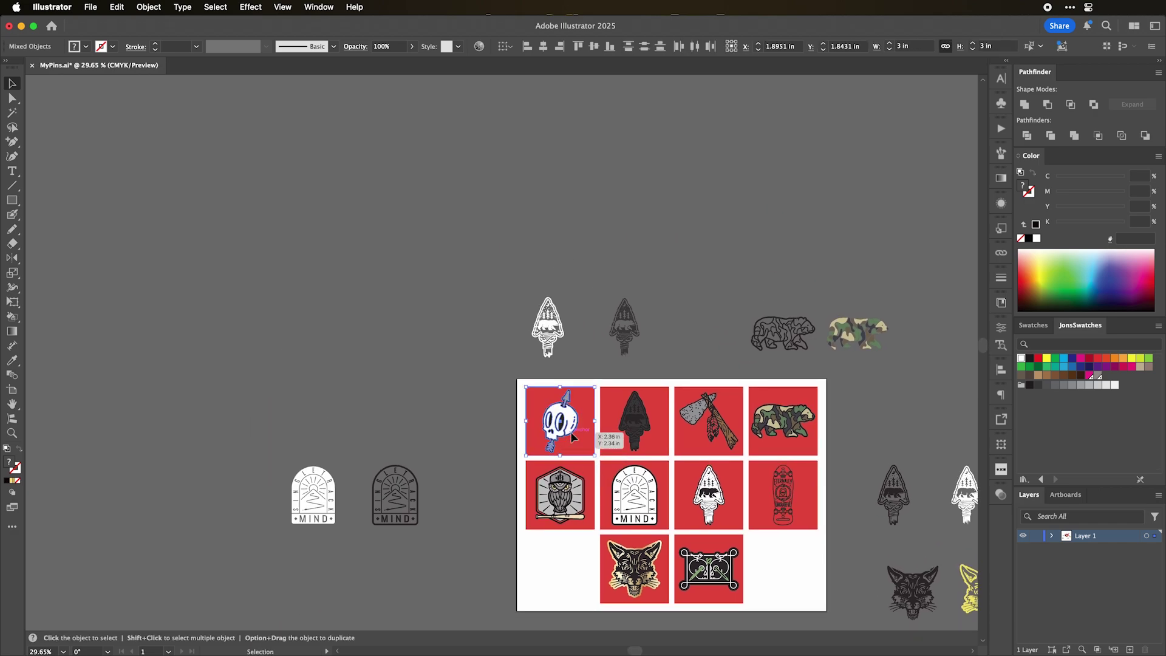
{"action": "scroll", "coordinate": [587, 413], "scroll_direction": "up", "scroll_amount": 3}
{"action": "left_click", "coordinate": [385, 396]}
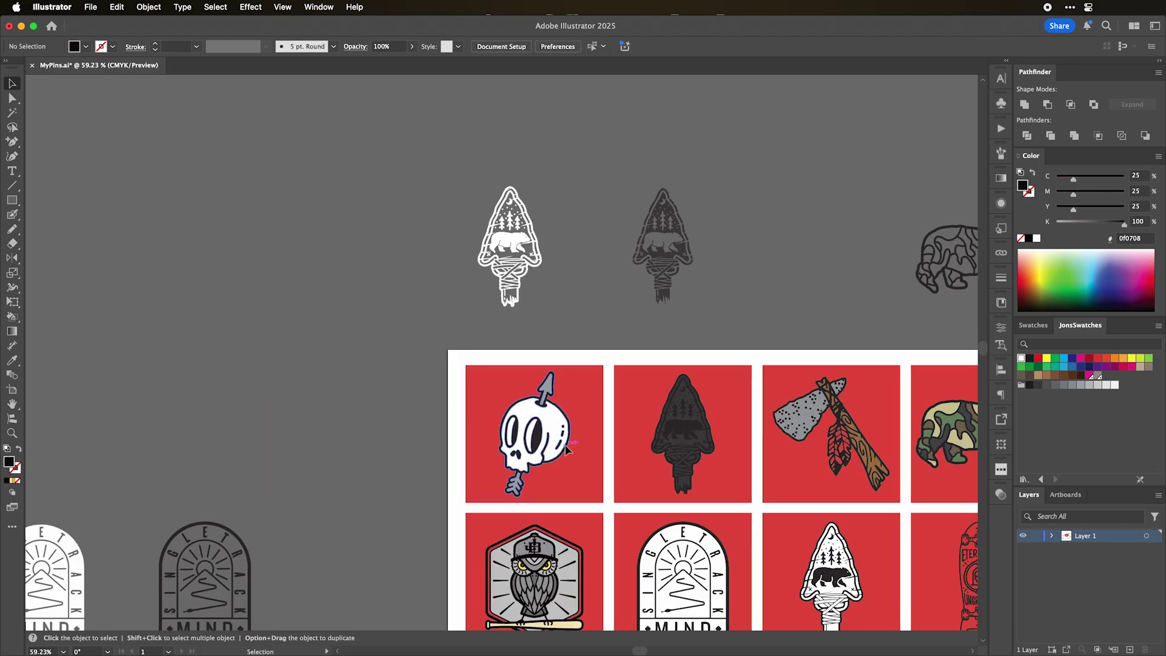
- Place the skull artwork together with its red square on the empty canvas to the left of the artboard
{"action": "left_click", "coordinate": [583, 418]}
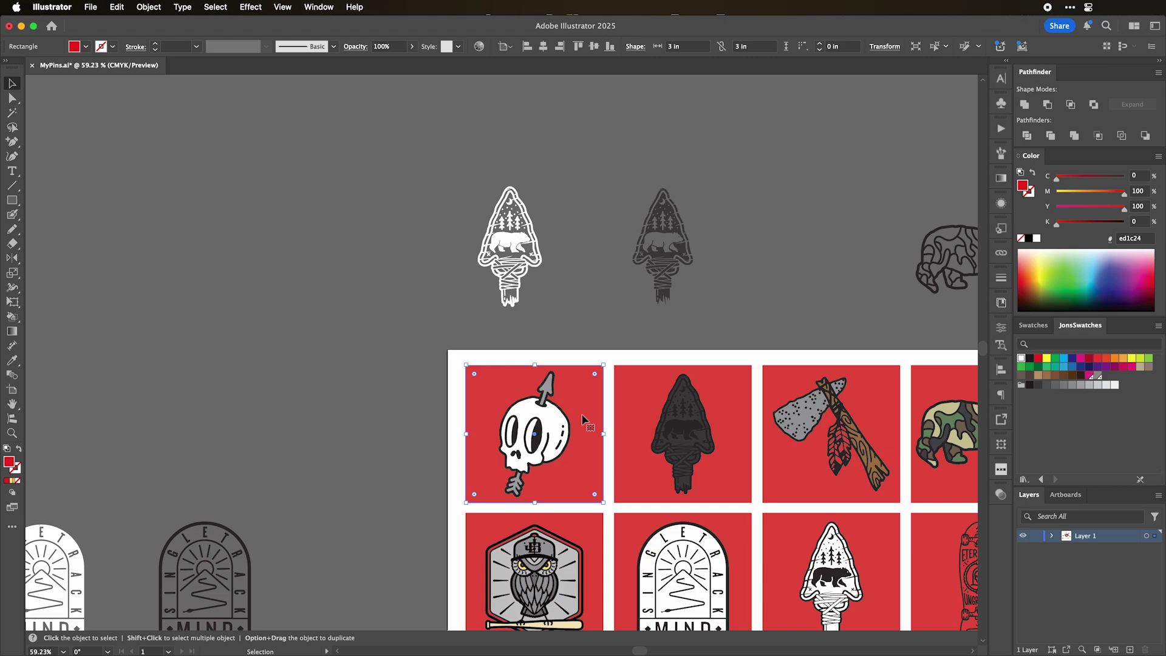
{"action": "left_click", "coordinate": [550, 461], "text": "shift"}
{"action": "scroll", "coordinate": [556, 467], "scroll_direction": "left", "scroll_amount": 5}
{"action": "scroll", "coordinate": [555, 467], "scroll_direction": "up", "scroll_amount": 2}
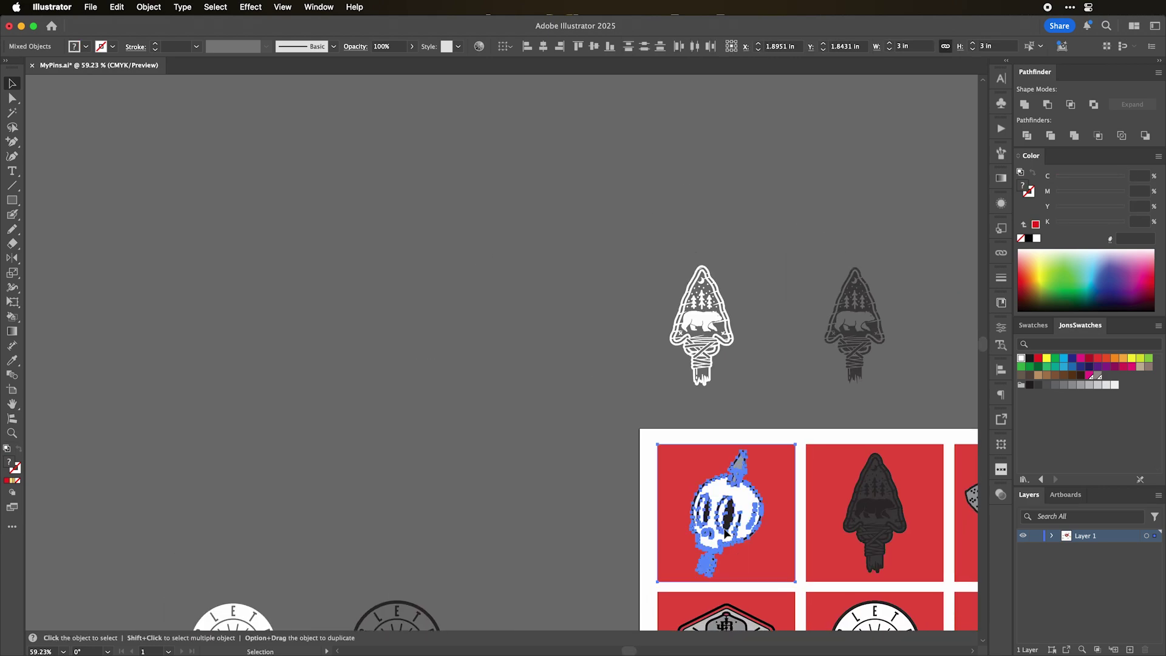
{"action": "left_click_drag", "start_coordinate": [725, 535], "coordinate": [313, 391]}
- Duplicate the skull and its red square horizontally, about 3.4 in to the right of the first set
{"action": "scroll", "coordinate": [471, 410], "scroll_direction": "up", "scroll_amount": 3}
{"action": "left_click", "coordinate": [235, 302], "text": "shift"}
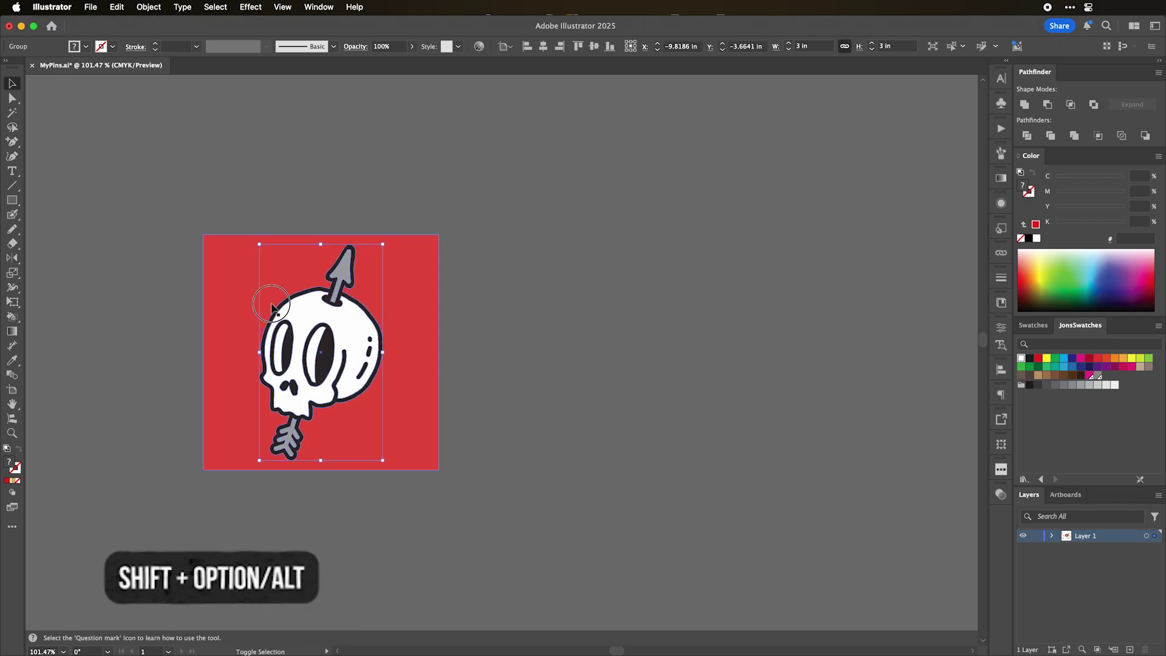
{"action": "left_click", "coordinate": [224, 448], "text": "shift"}
{"action": "left_click", "coordinate": [236, 356], "text": "shift"}
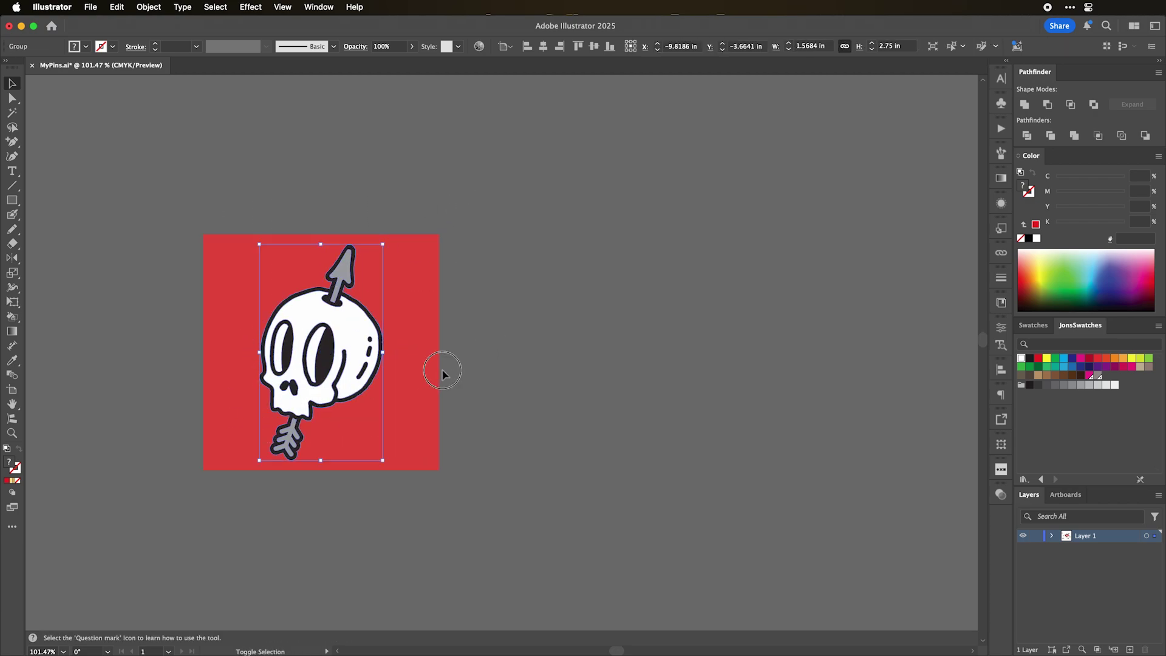
{"action": "key", "text": "super+a"}
{"action": "left_click_drag", "start_coordinate": [285, 351], "coordinate": [556, 351]}
{"action": "left_click", "coordinate": [519, 515]}
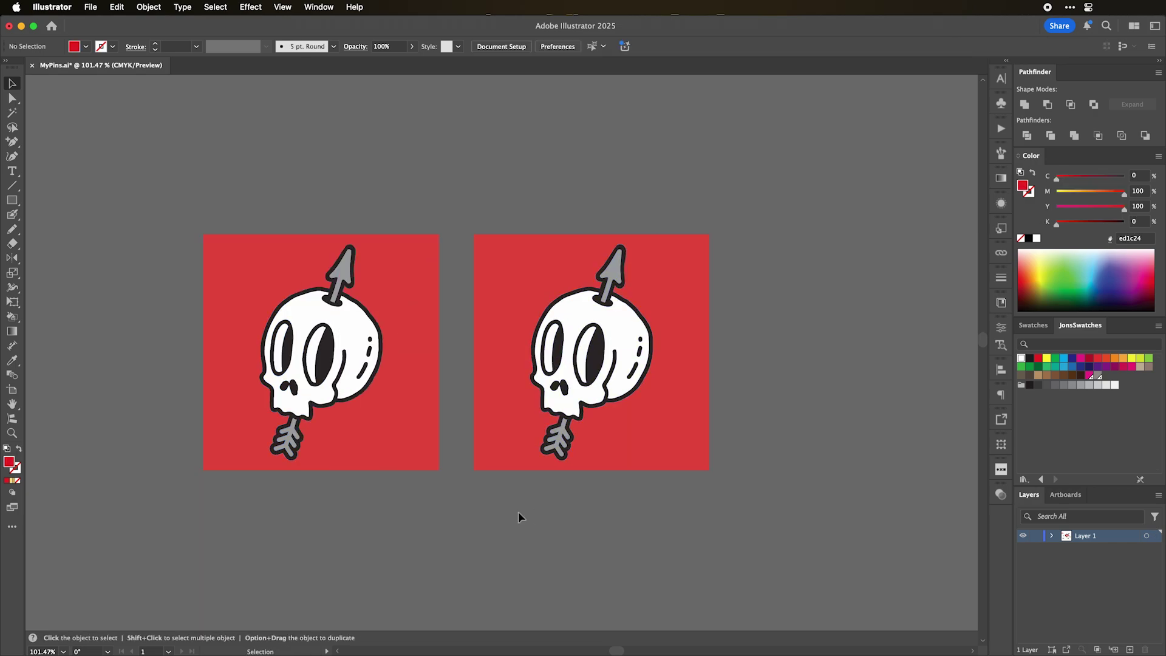
- Expand the left skull artwork and apply the Pathfinder Merge operation to both skull groups
{"action": "left_click", "coordinate": [358, 301]}
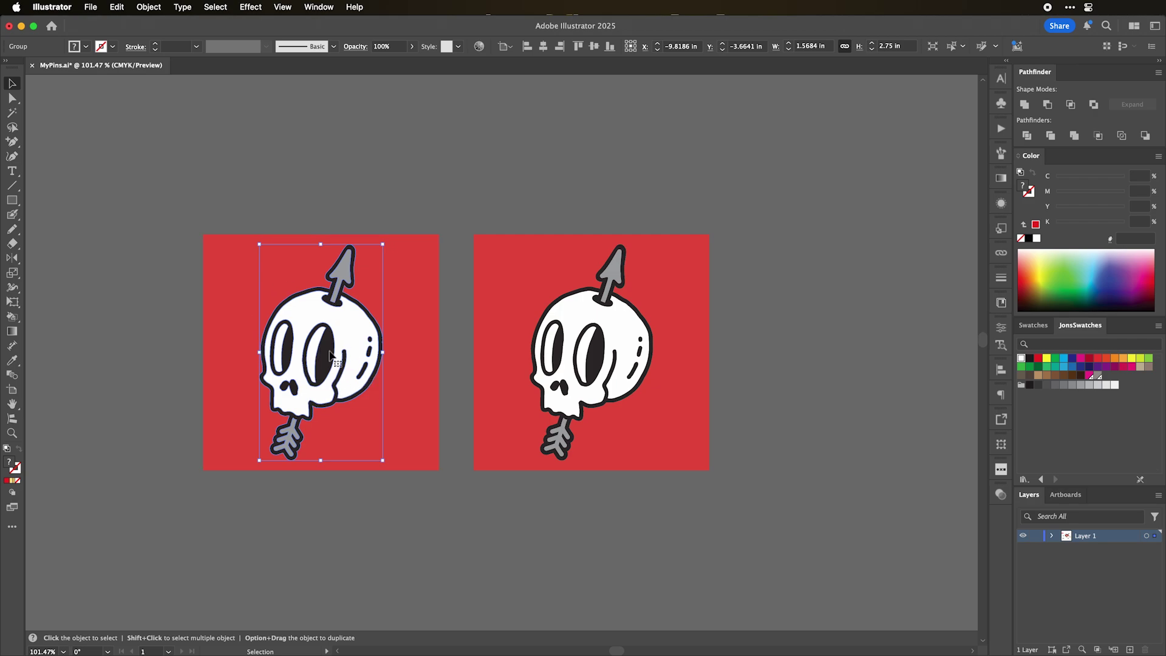
{"action": "left_click", "coordinate": [160, 6]}
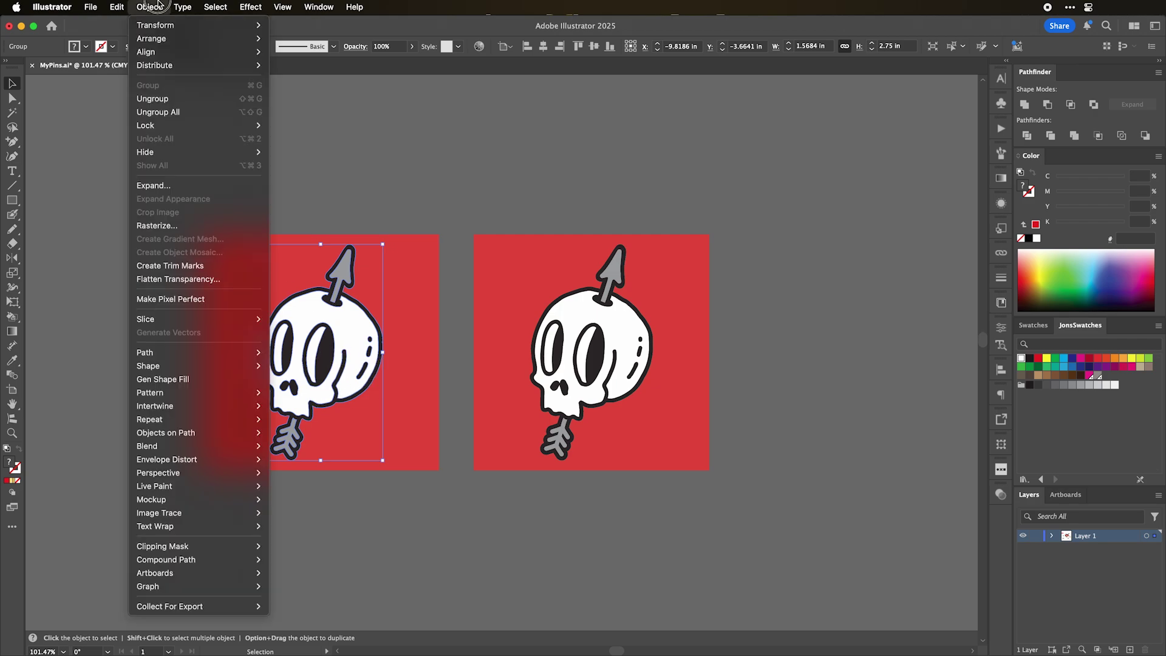
{"action": "left_click", "coordinate": [180, 188]}
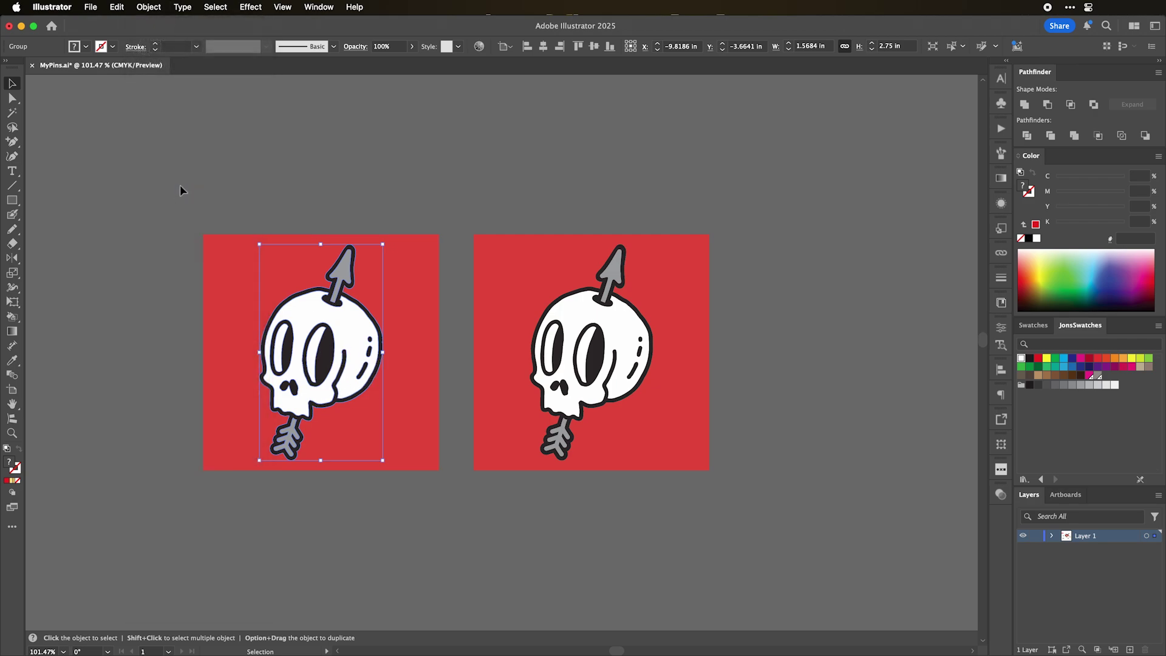
{"action": "left_click", "coordinate": [157, 6]}
{"action": "left_click", "coordinate": [159, 182]}
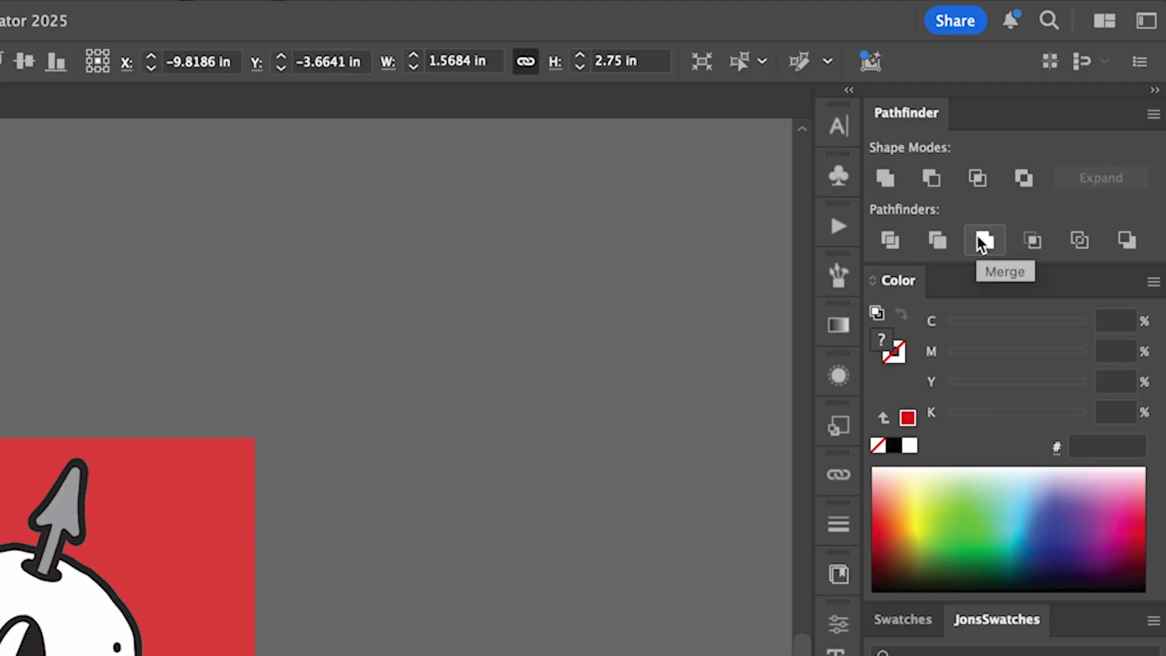
{"action": "left_click", "coordinate": [982, 242]}
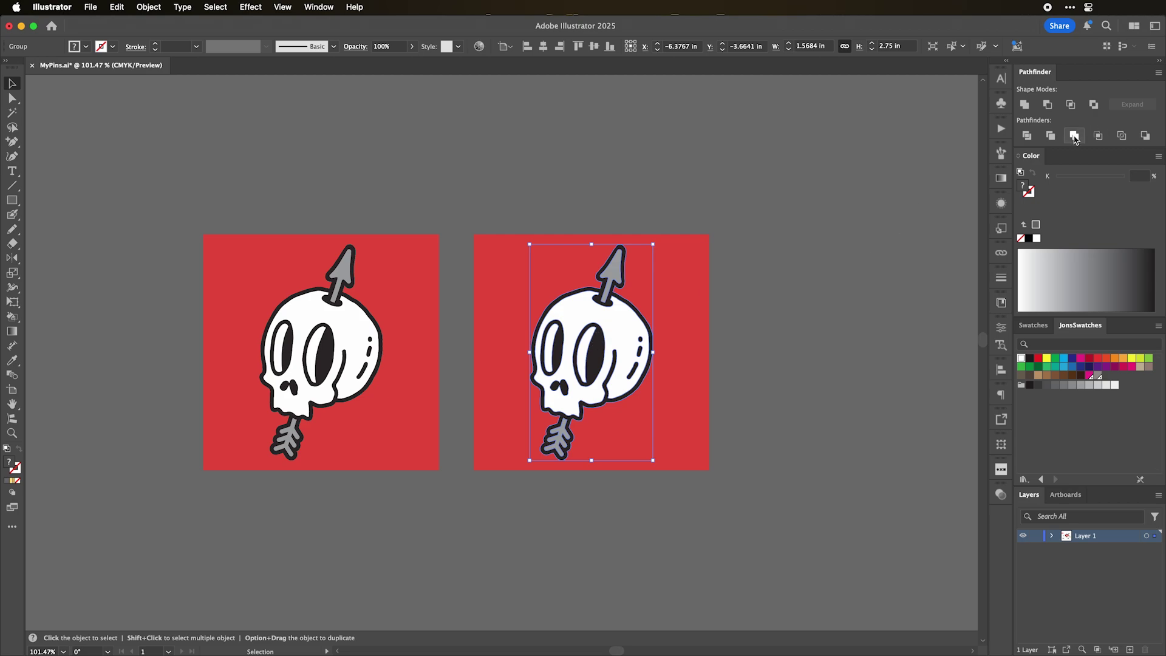
{"action": "left_click", "coordinate": [1074, 136]}
- Isolate the left skull group and cut all of its black shapes, selecting them with the Magic Wand
{"action": "left_click", "coordinate": [355, 349]}
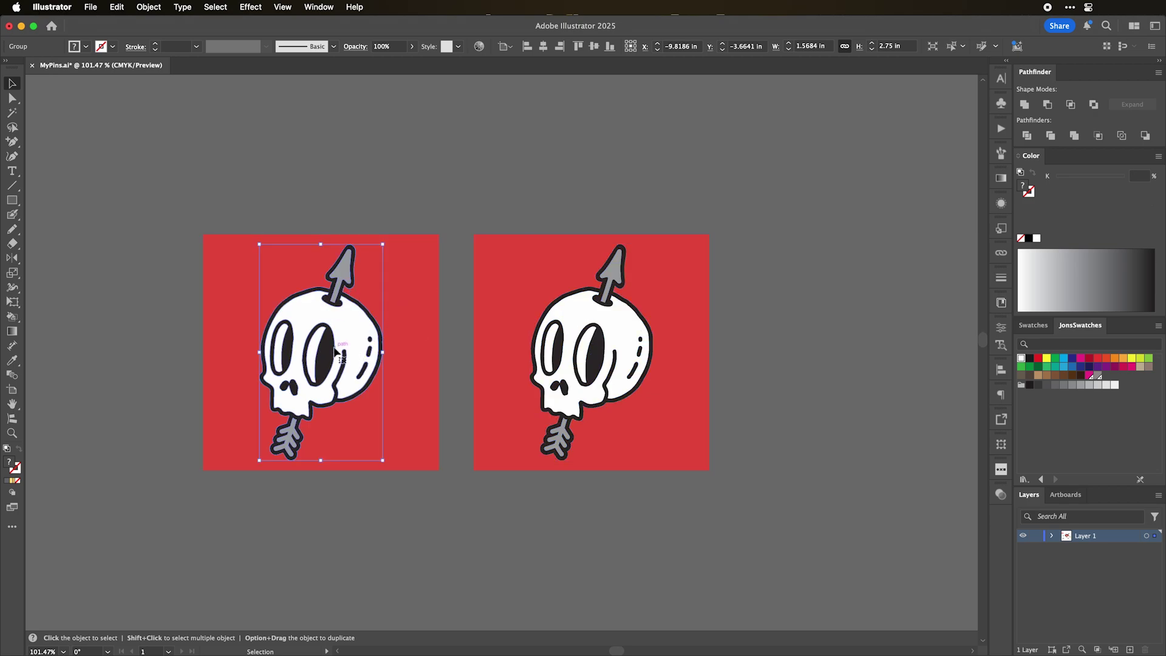
{"action": "double_click", "coordinate": [326, 356]}
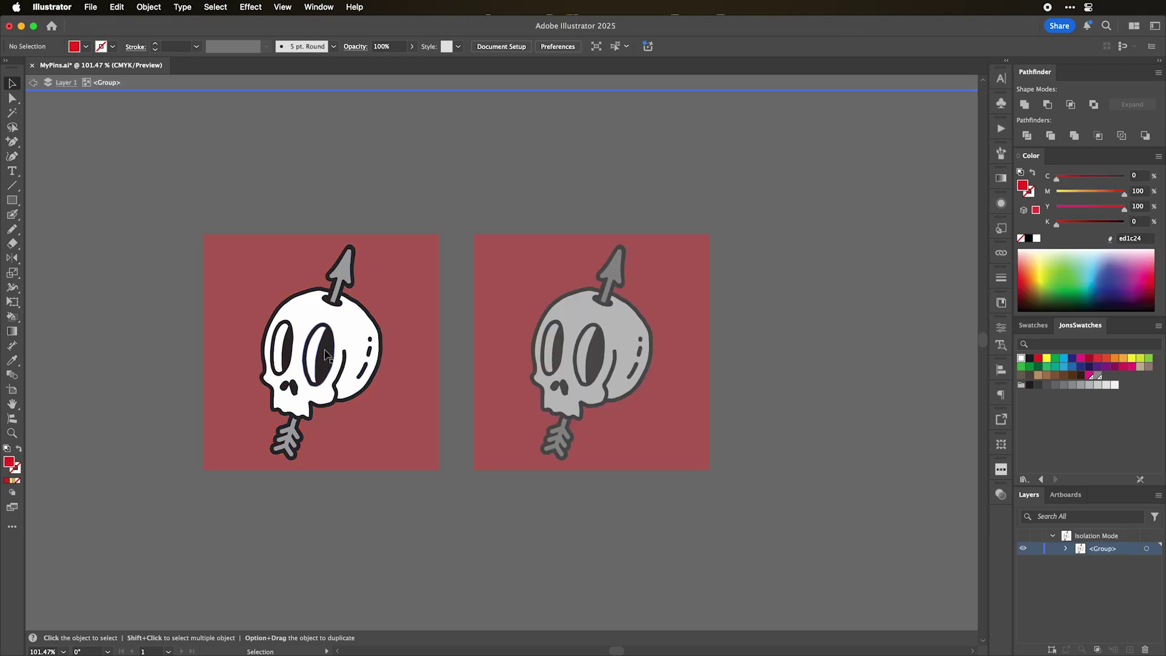
{"action": "key", "text": "y"}
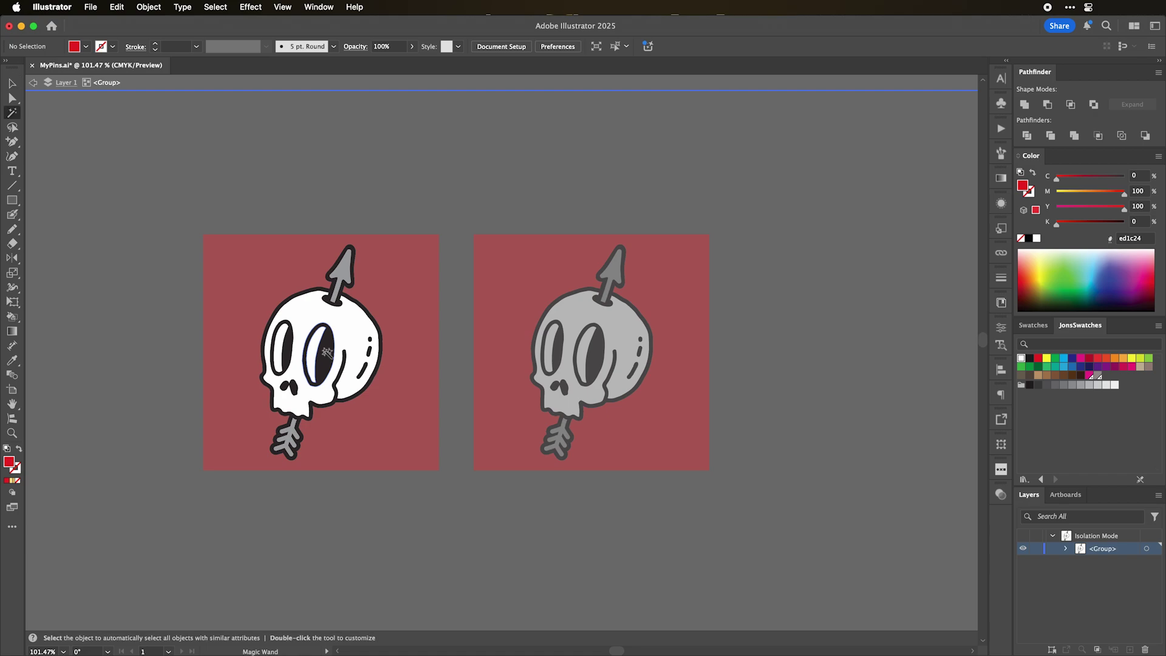
{"action": "key", "text": "y"}
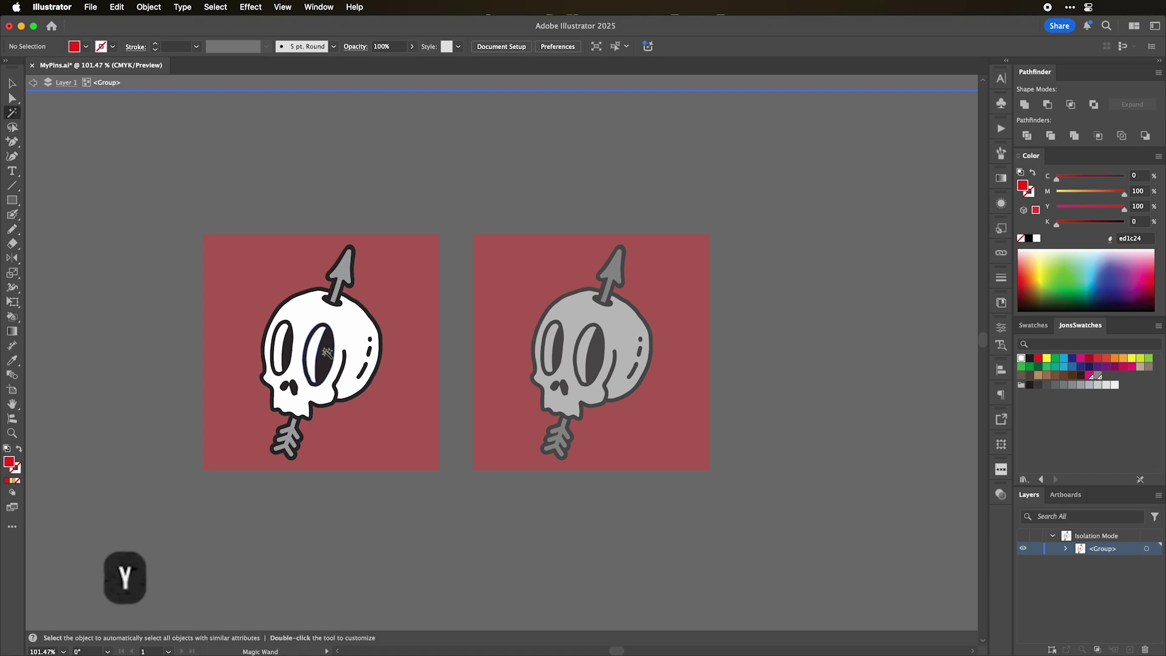
{"action": "left_click", "coordinate": [327, 354]}
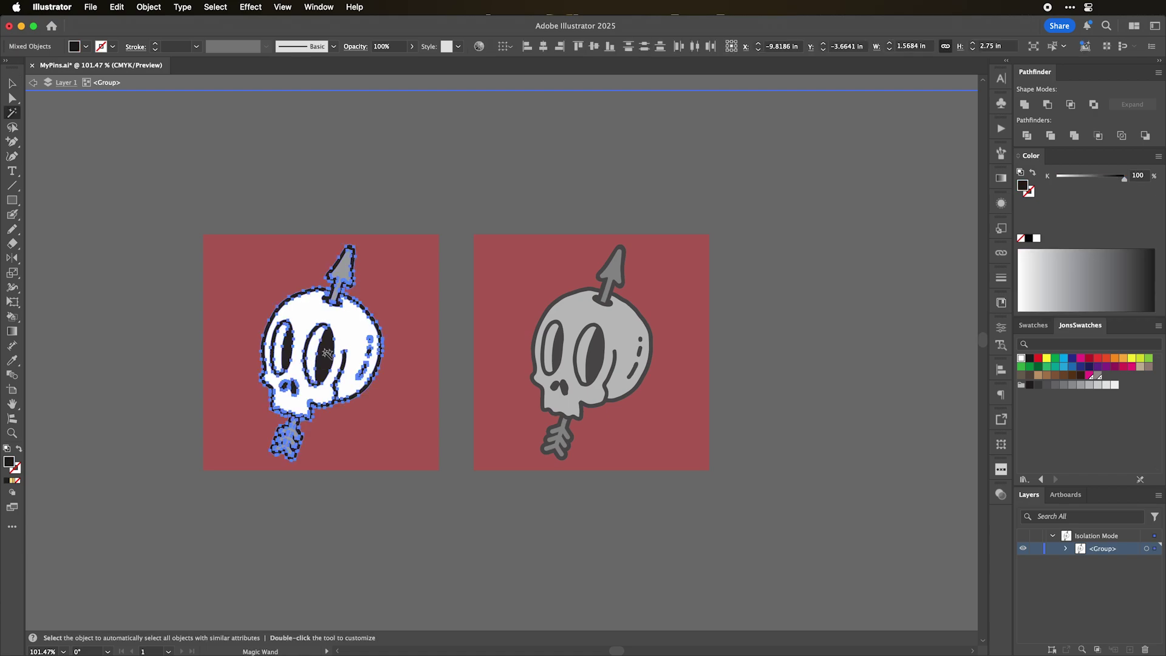
{"action": "key", "text": "super+x"}
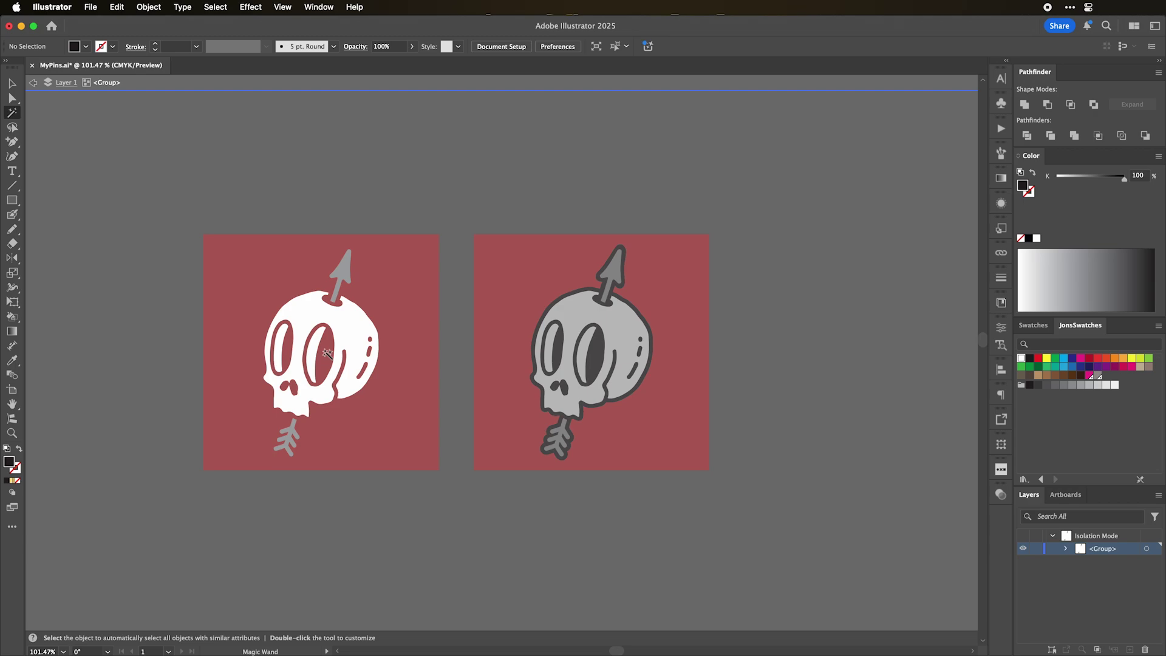
- Replace the left skull's remaining white and grey fills with the cut black outline pasted in place, and leave isolation mode
{"action": "key", "text": "super+a"}
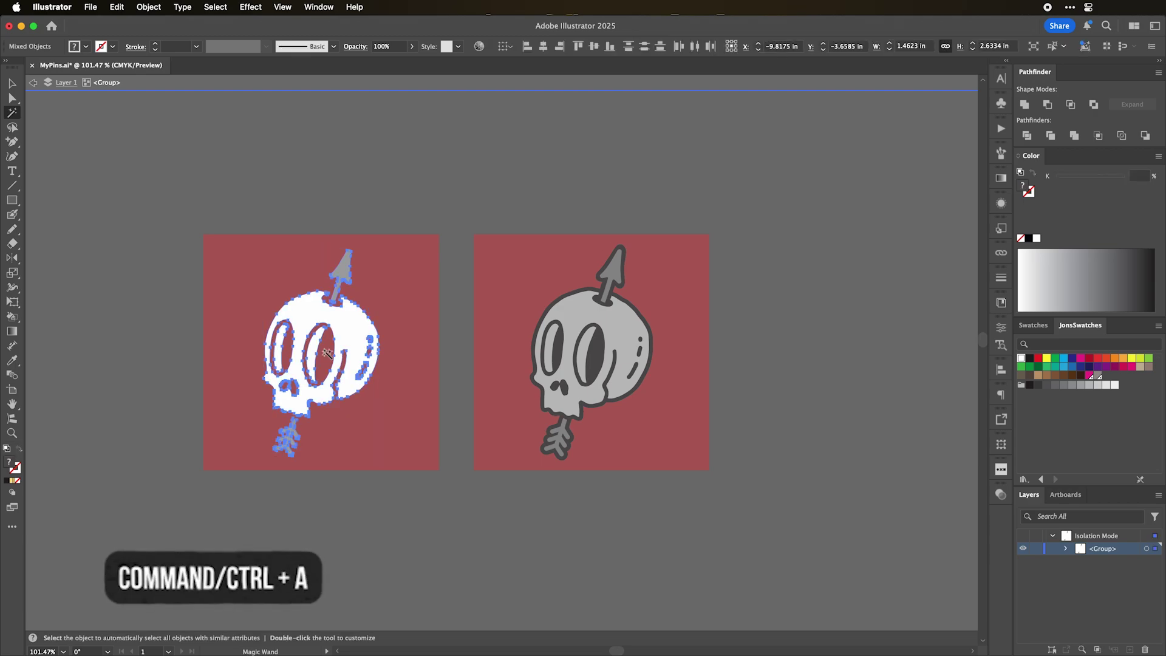
{"action": "key", "text": "Delete"}
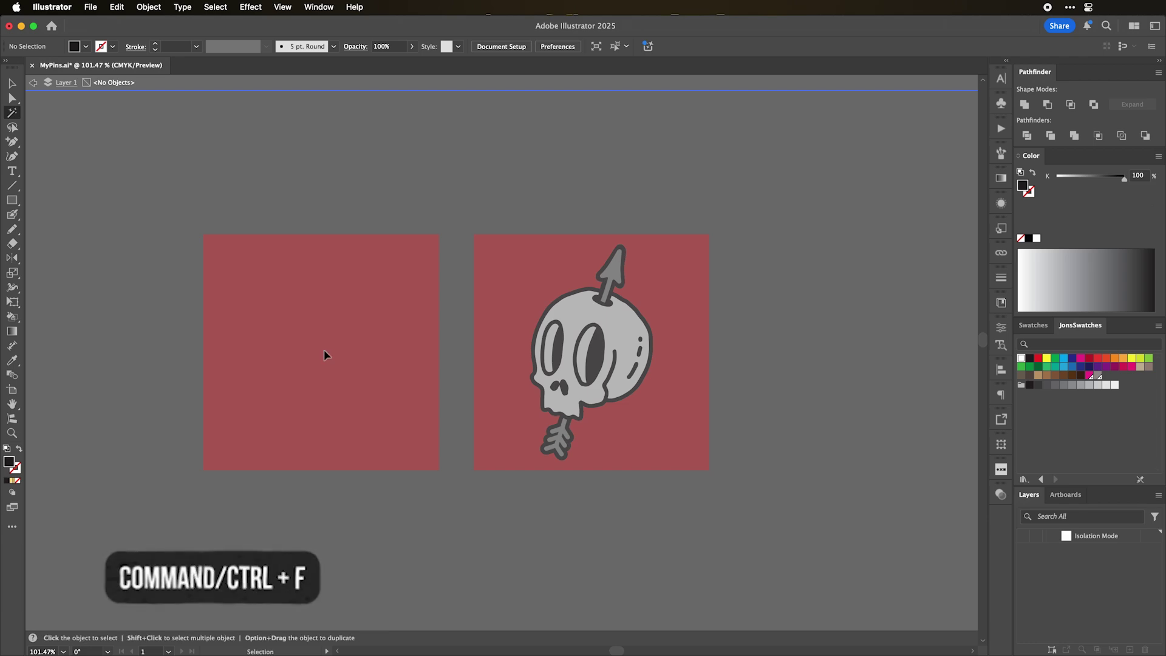
{"action": "key", "text": "super+f"}
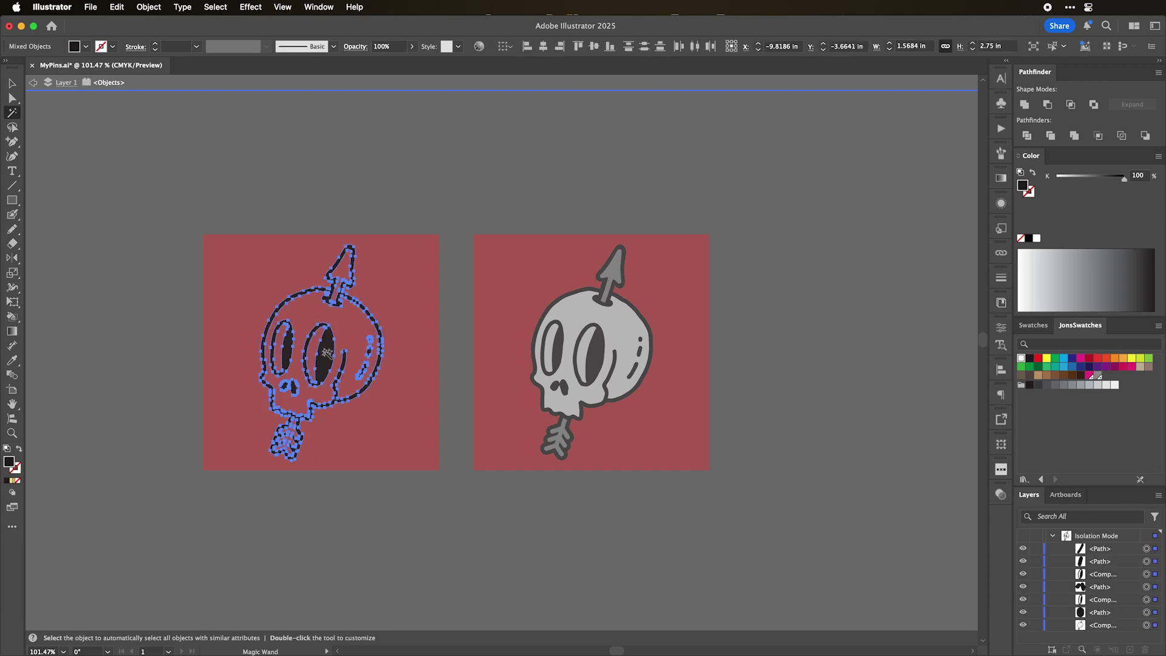
{"action": "key", "text": "v"}
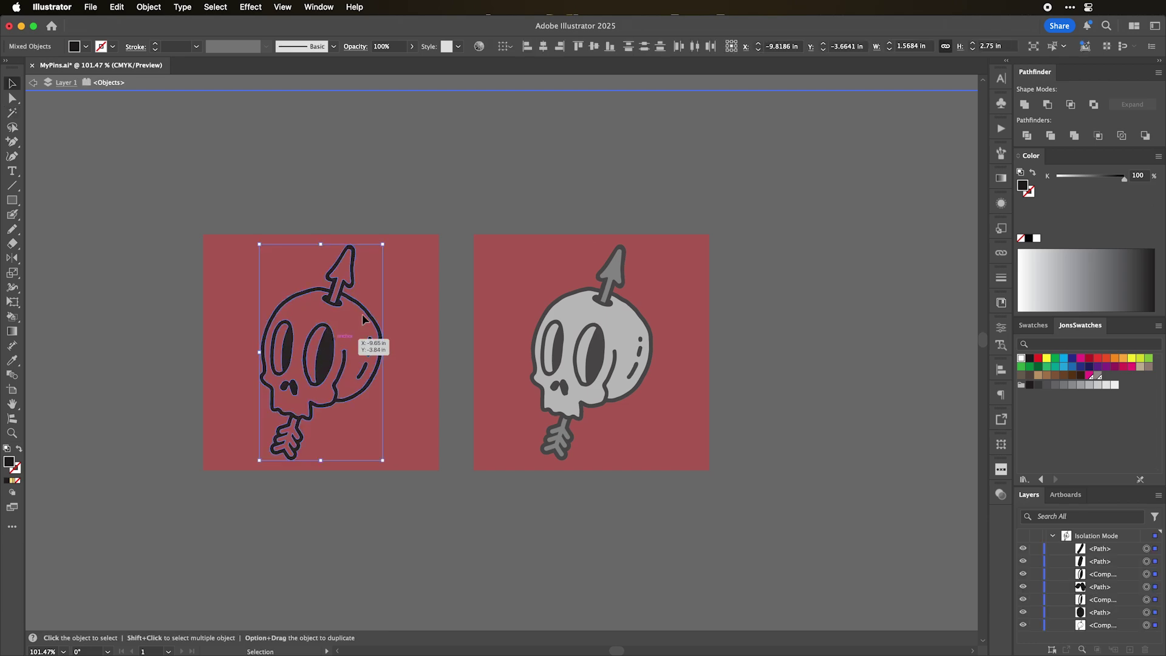
{"action": "double_click", "coordinate": [466, 225]}
- Isolate the right skull group, delete all of its black shapes selected with the Magic Wand, and leave isolation mode
{"action": "key", "text": "space"}
{"action": "left_click_drag", "start_coordinate": [643, 314], "coordinate": [605, 313]}
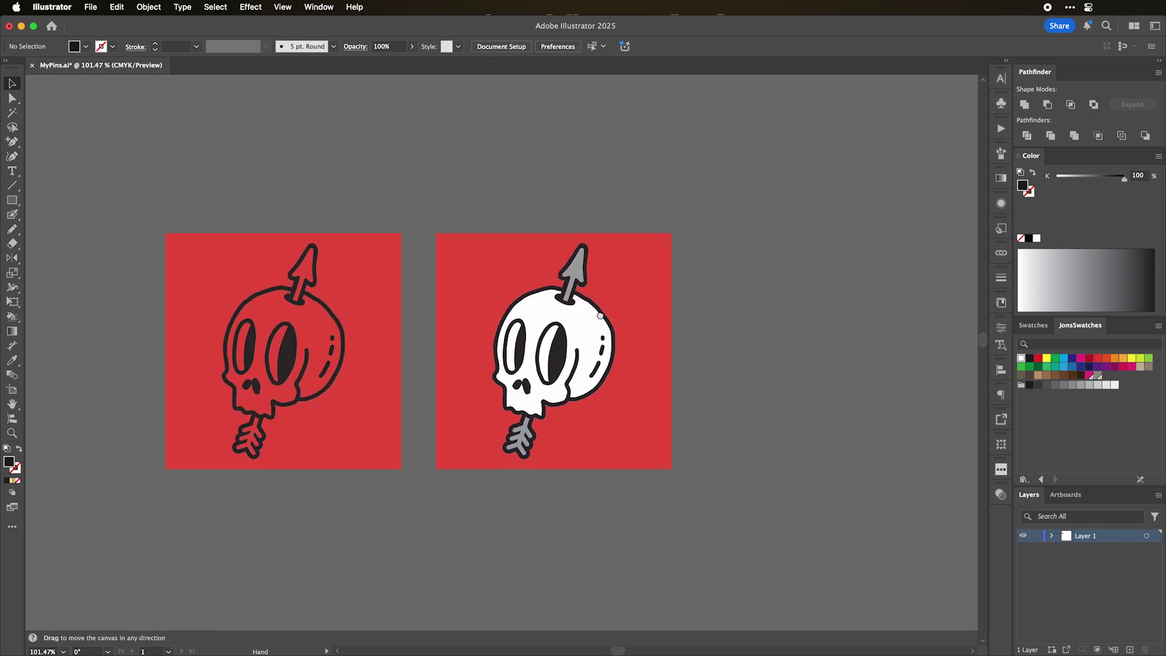
{"action": "double_click", "coordinate": [587, 326]}
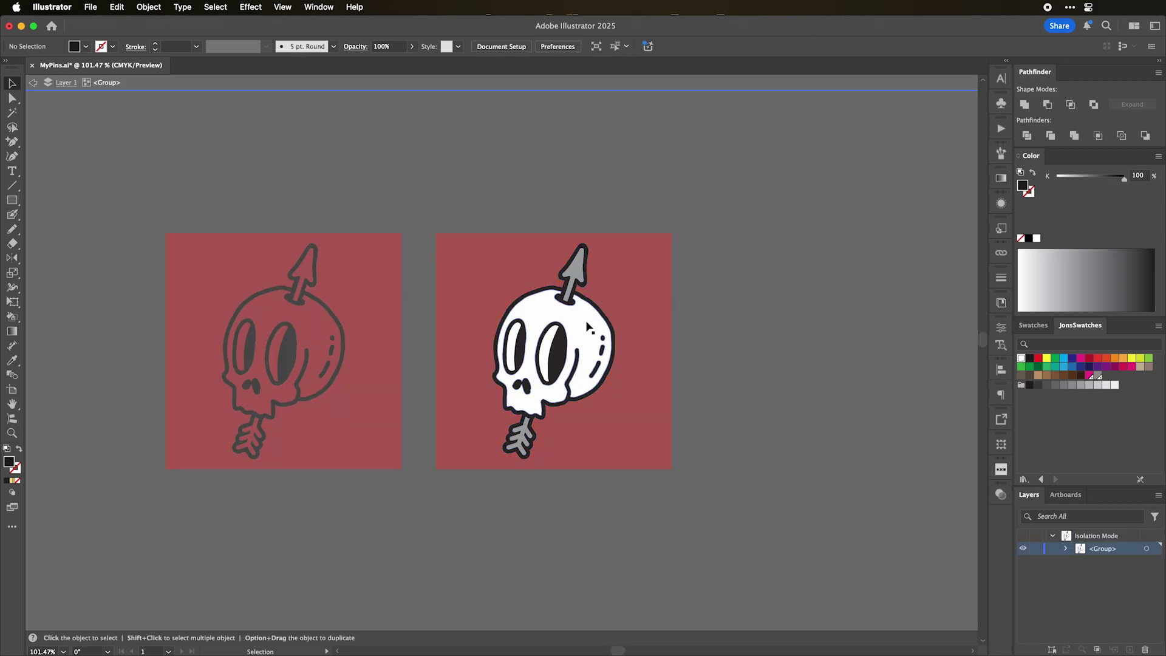
{"action": "key", "text": "y"}
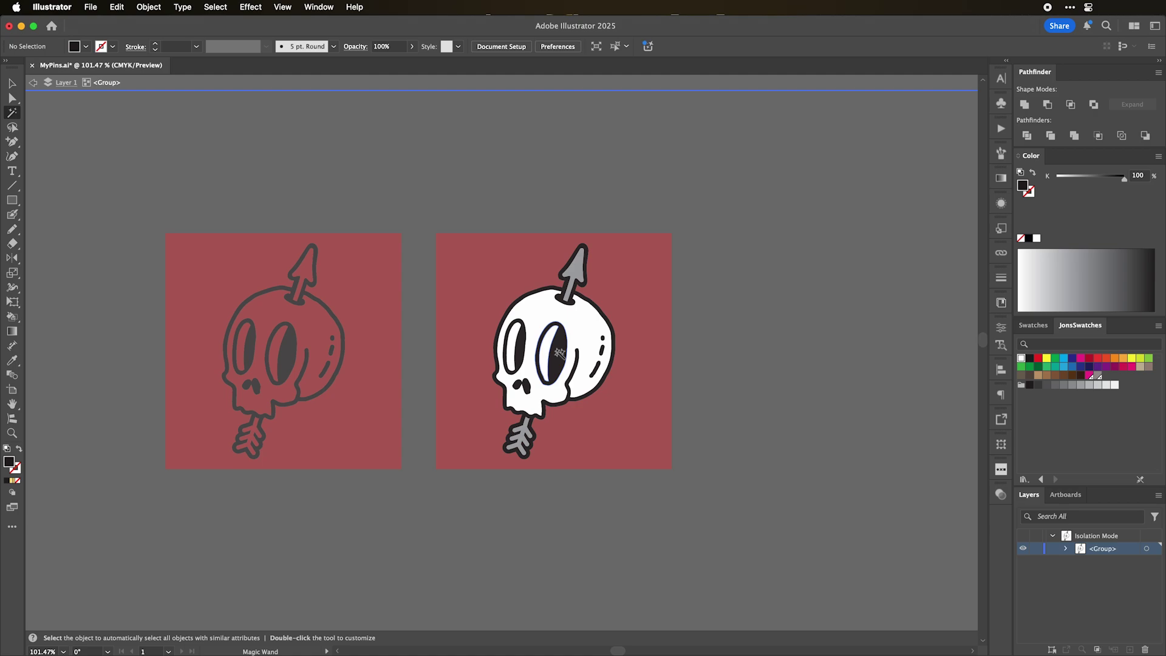
{"action": "key", "text": "y"}
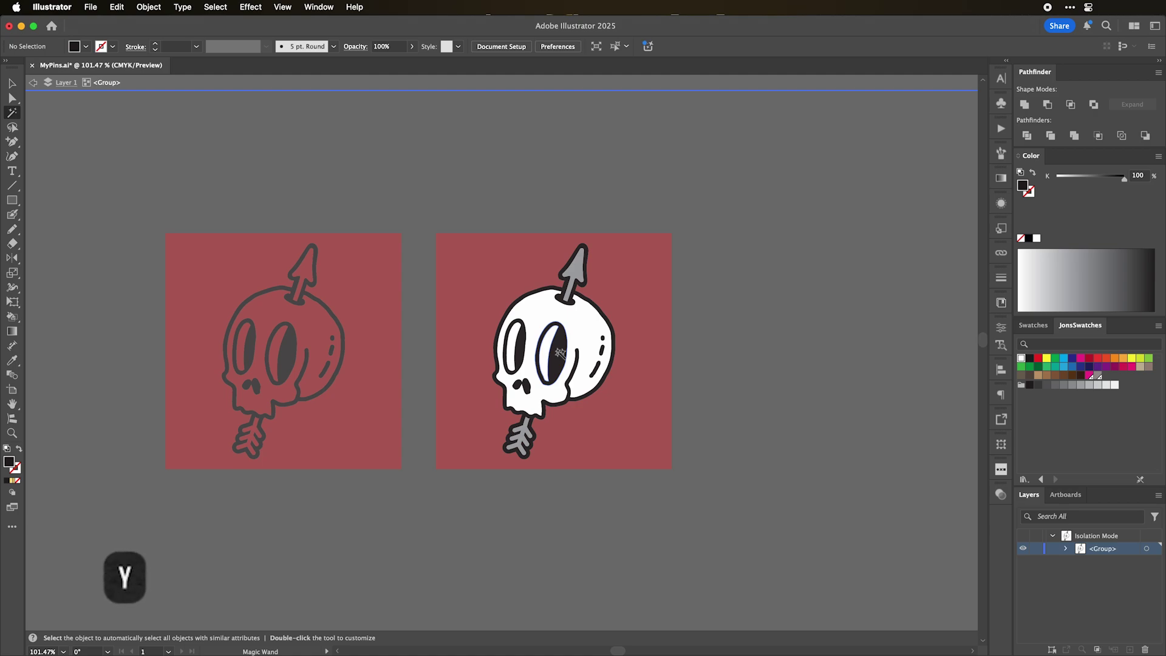
{"action": "left_click", "coordinate": [559, 352]}
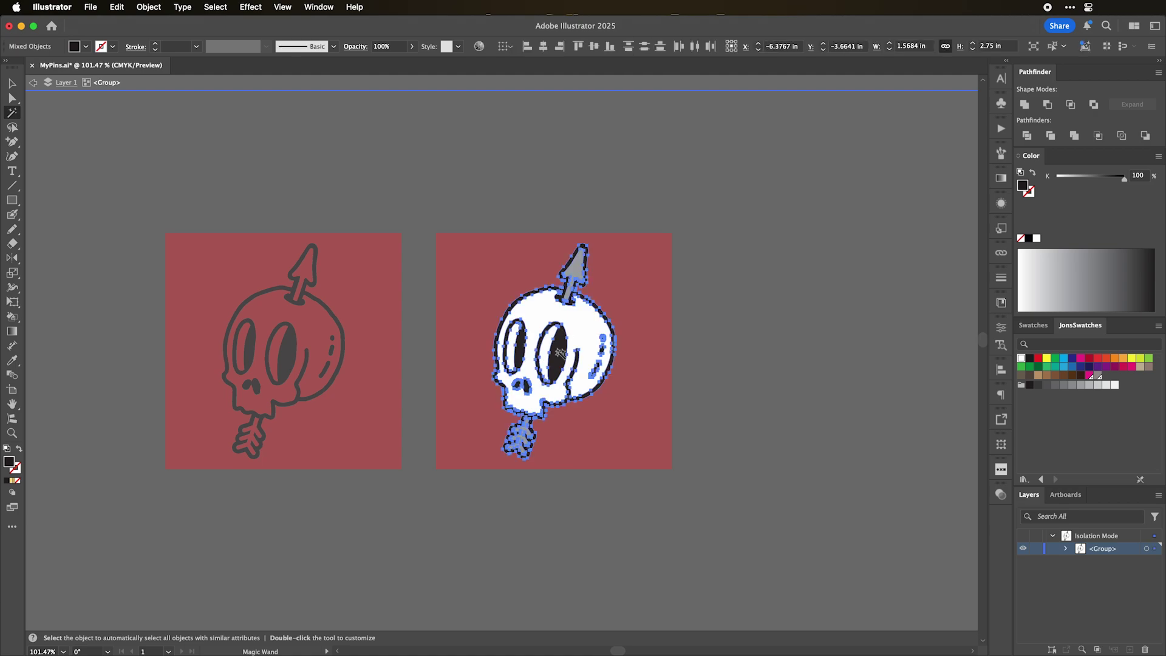
{"action": "key", "text": "Delete"}
{"action": "key", "text": "v"}
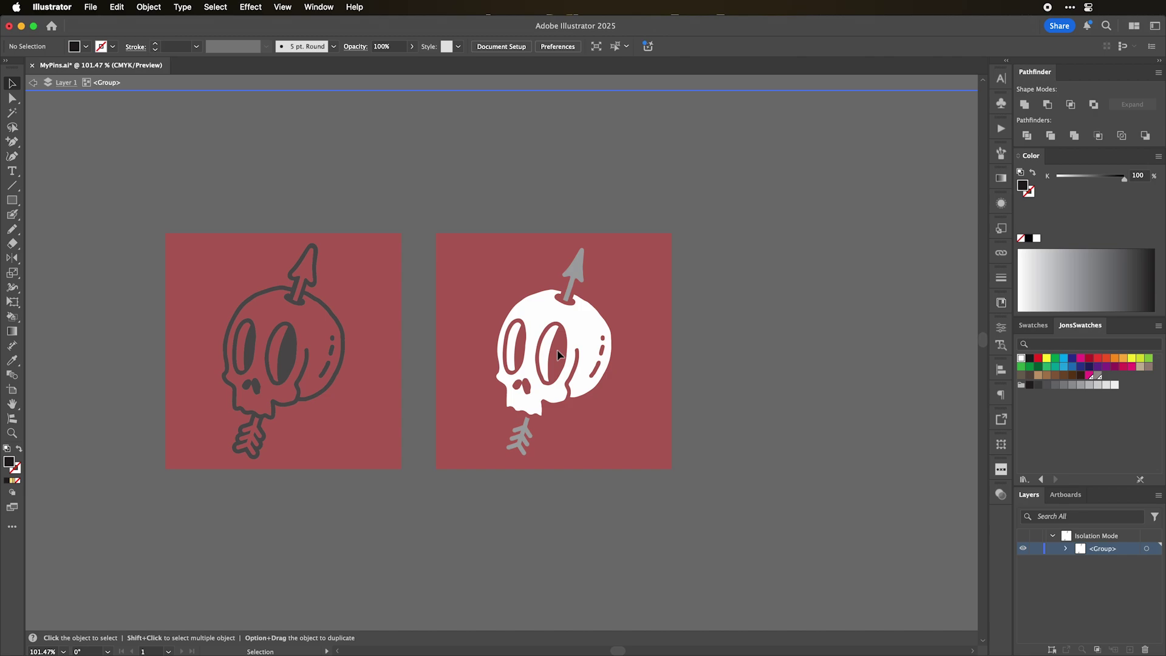
{"action": "double_click", "coordinate": [677, 320]}
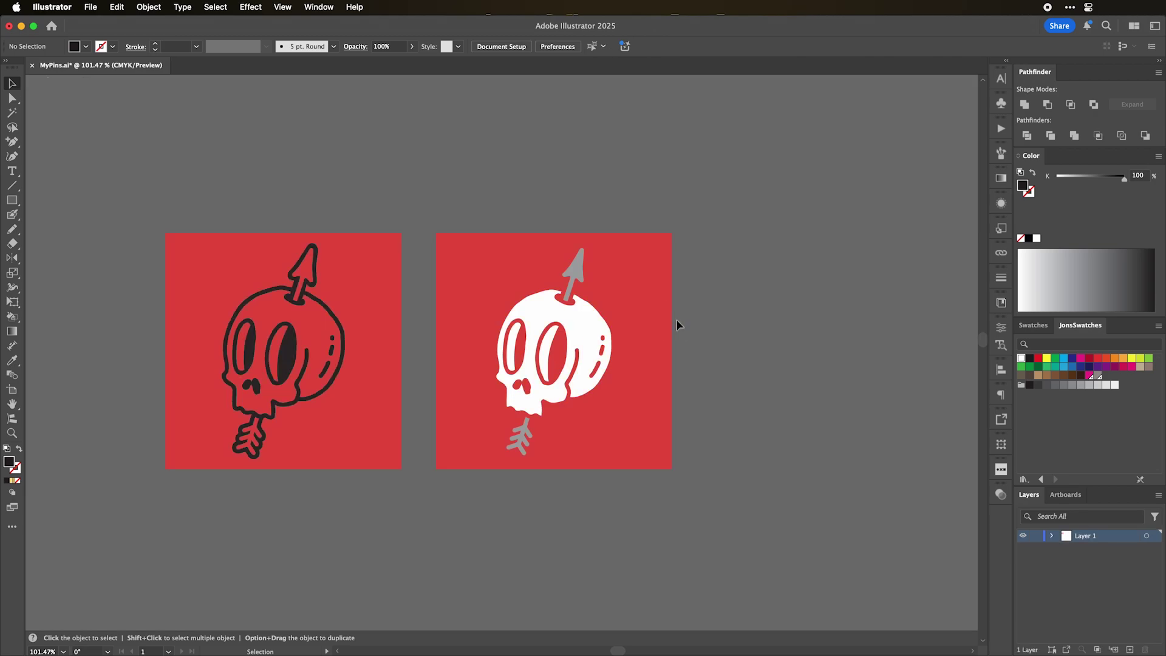
- Set the fill of both red background squares to None using the Color settings
{"action": "left_click_drag", "start_coordinate": [381, 198], "coordinate": [459, 263]}
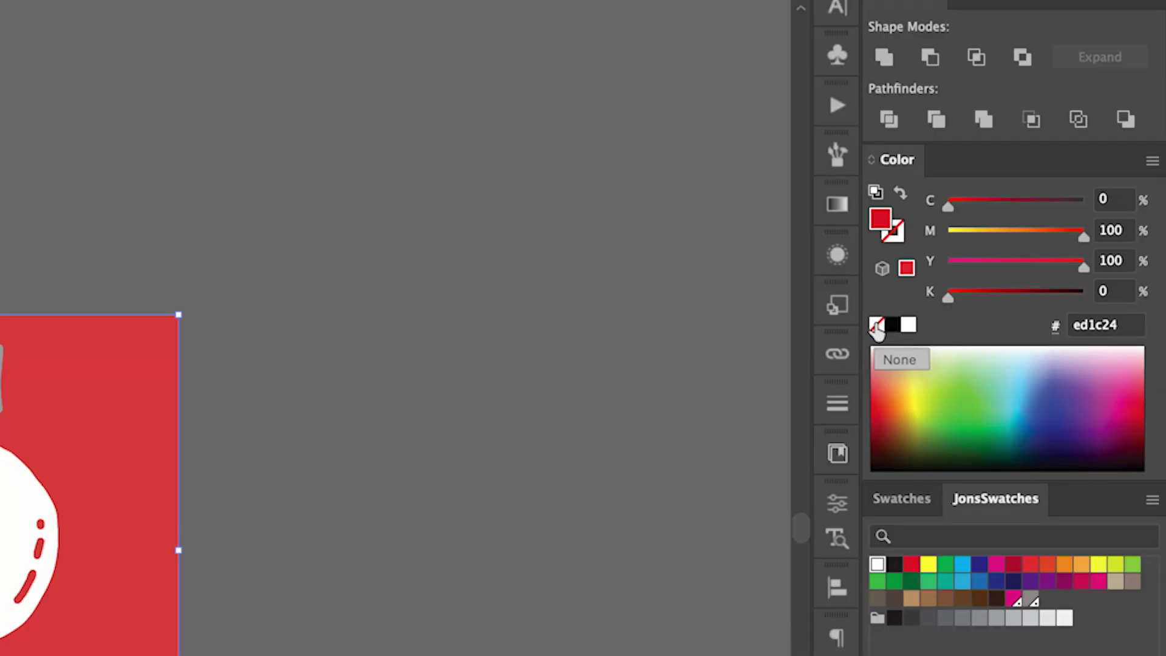
{"action": "left_click", "coordinate": [1020, 239]}
{"action": "left_click", "coordinate": [403, 495]}
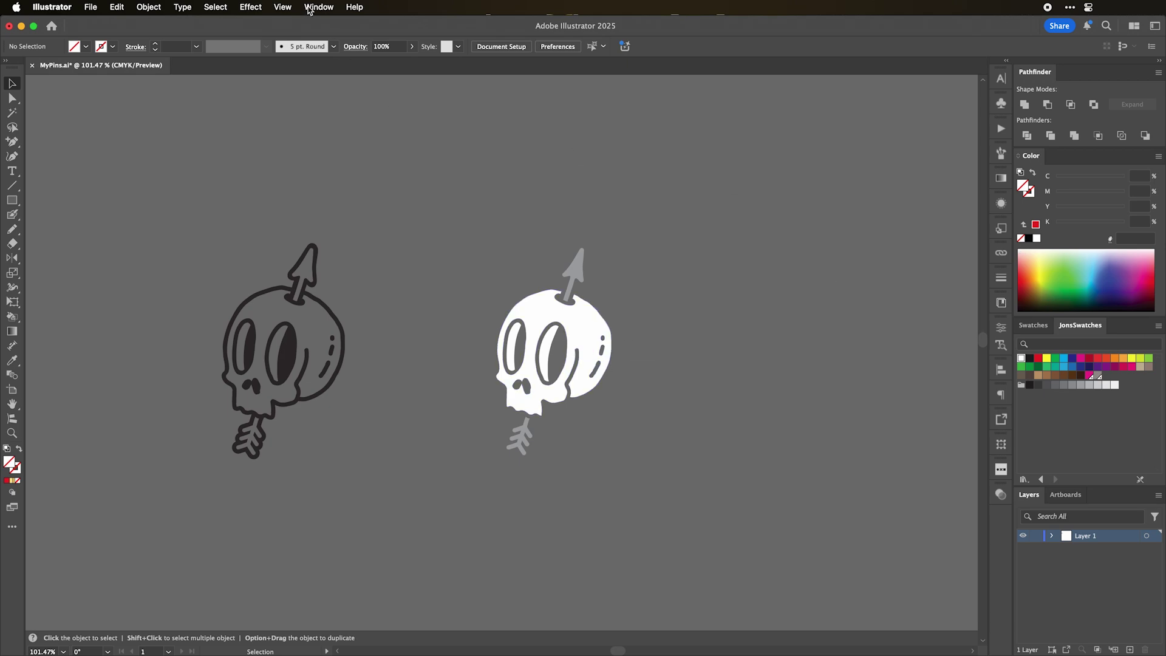
{"action": "left_click", "coordinate": [309, 8]}
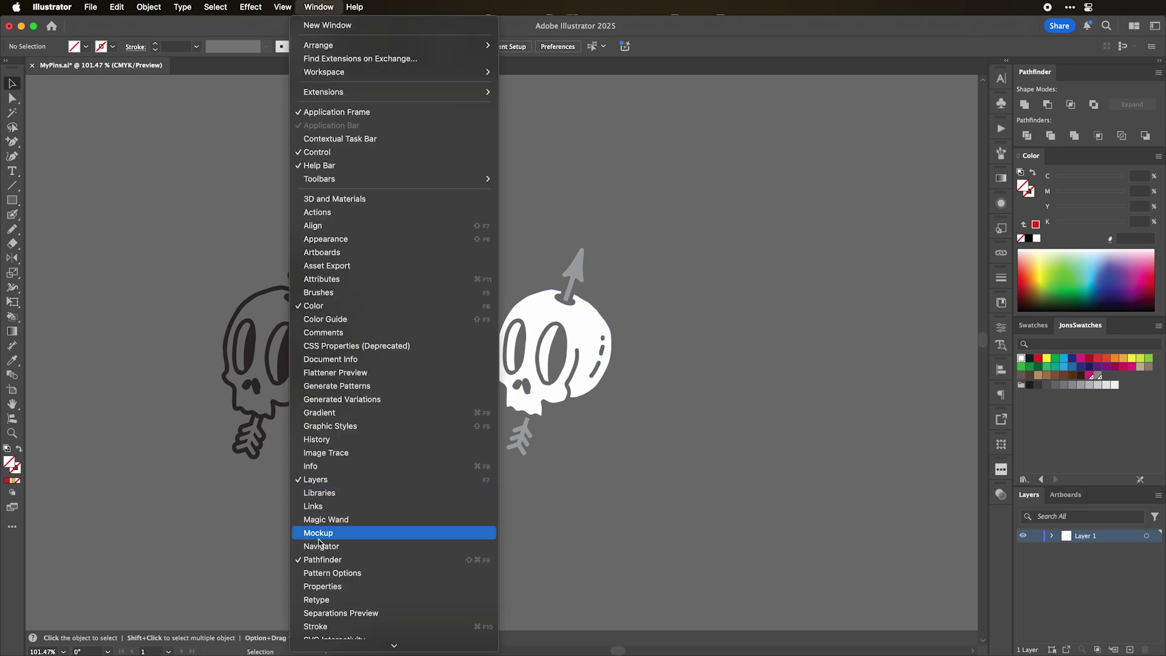
{"action": "left_click", "coordinate": [333, 306]}
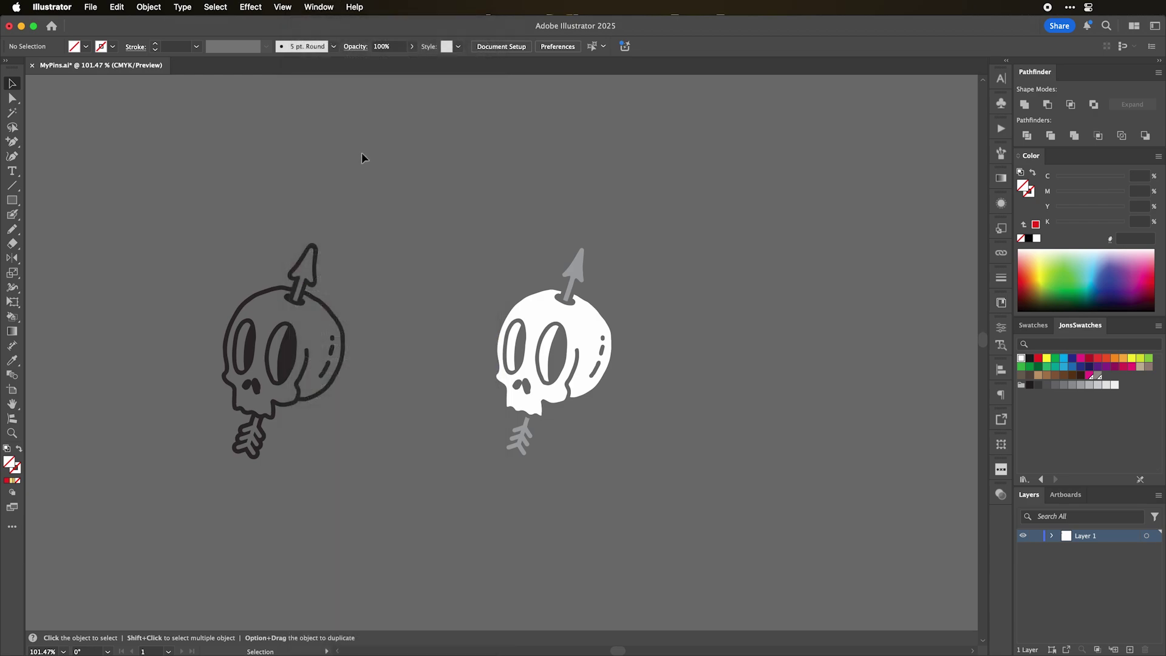
- Copy the left outline skull group, switch to Photoshop, and paste it as a Smart Object inside the Pin Outline smart object
{"action": "left_click_drag", "start_coordinate": [291, 247], "coordinate": [187, 486]}
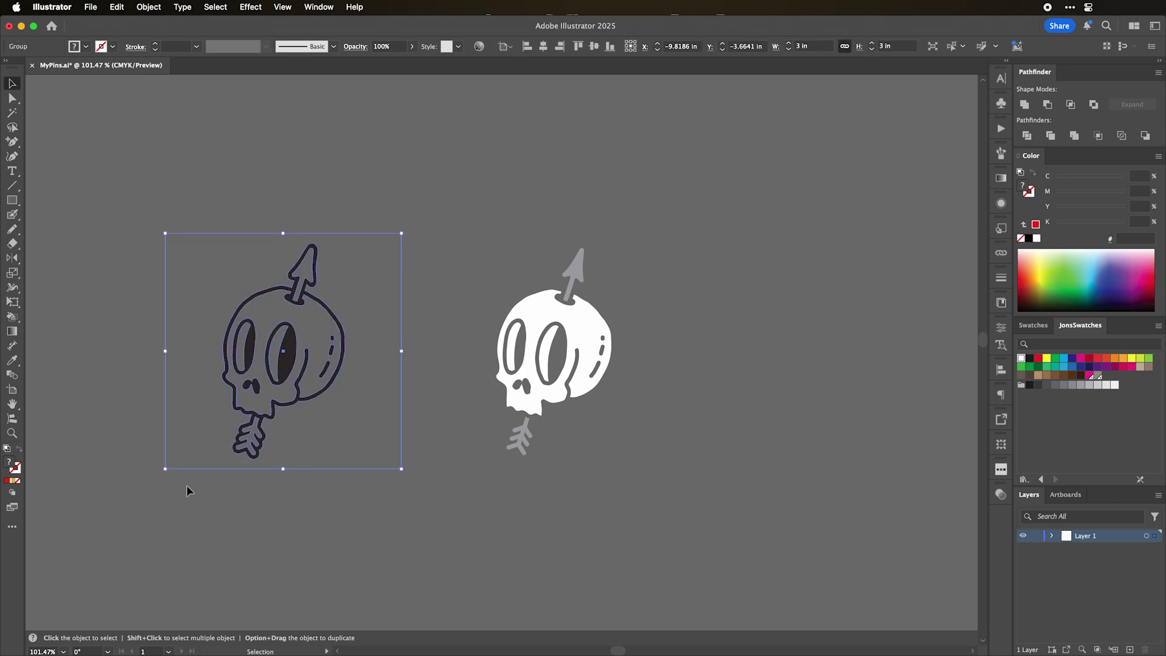
{"action": "key", "text": "a"}
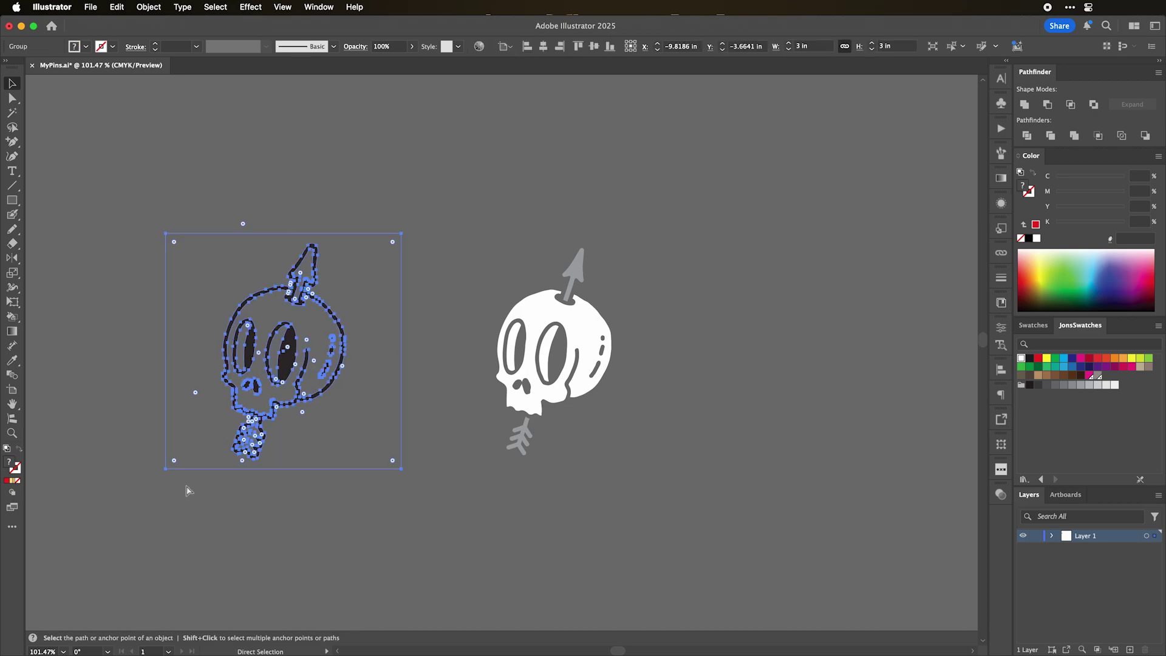
{"action": "key", "text": "v"}
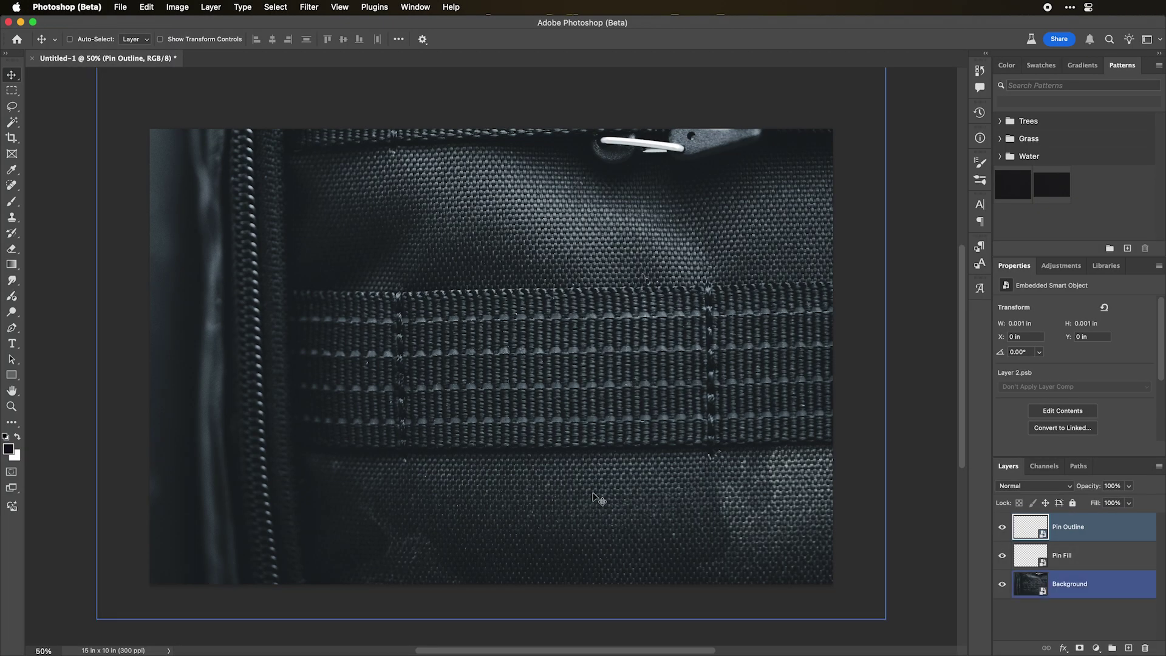
{"action": "double_click", "coordinate": [1031, 527]}
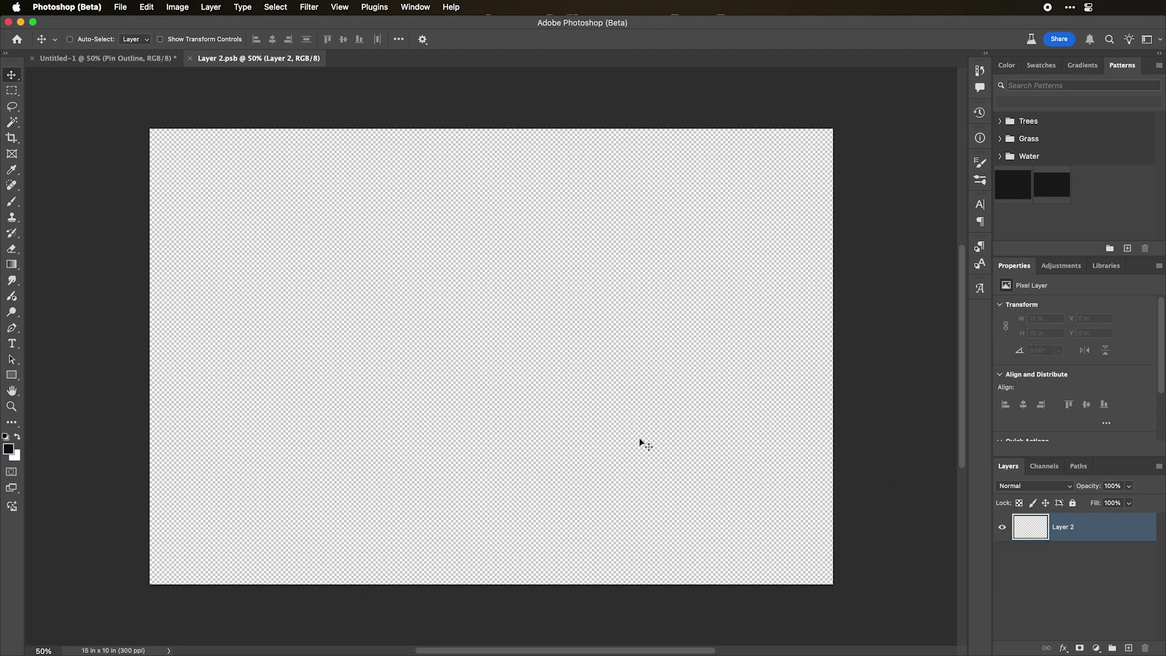
{"action": "key", "text": "super+c"}
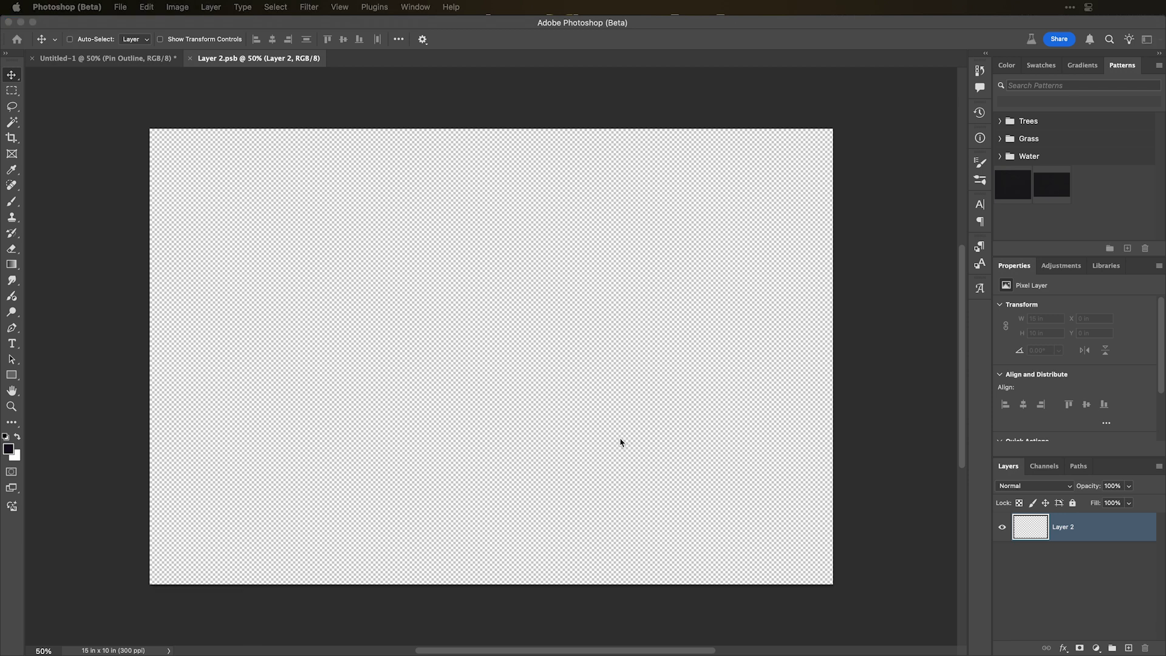
{"action": "key", "text": "super+v"}
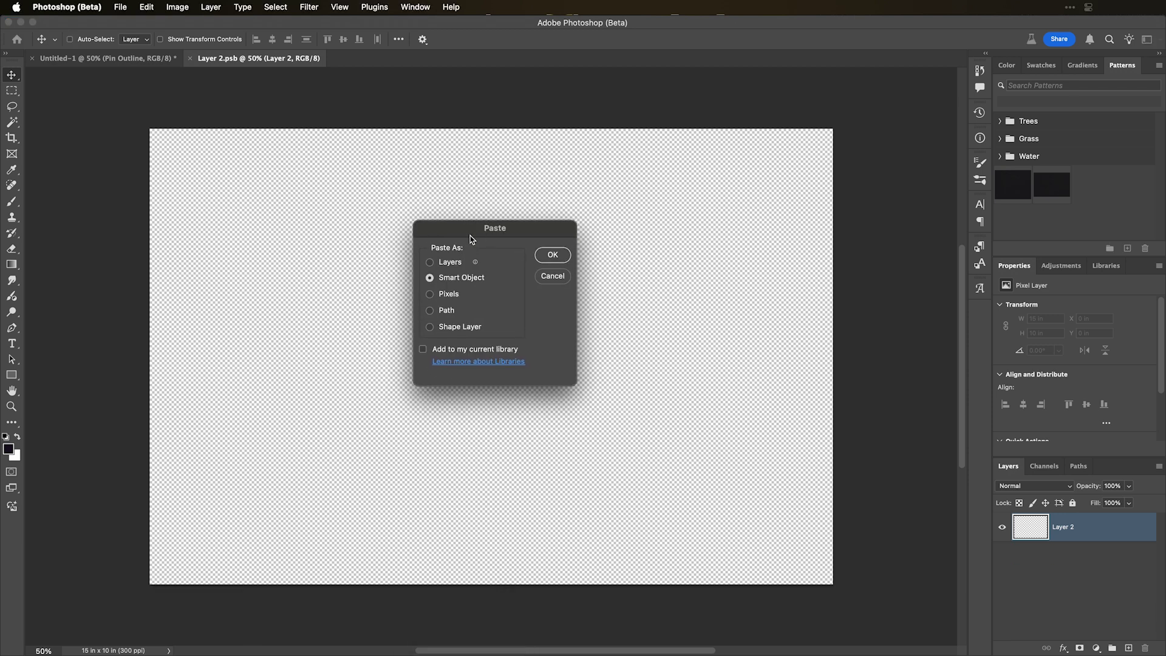
{"action": "key", "text": "Return"}
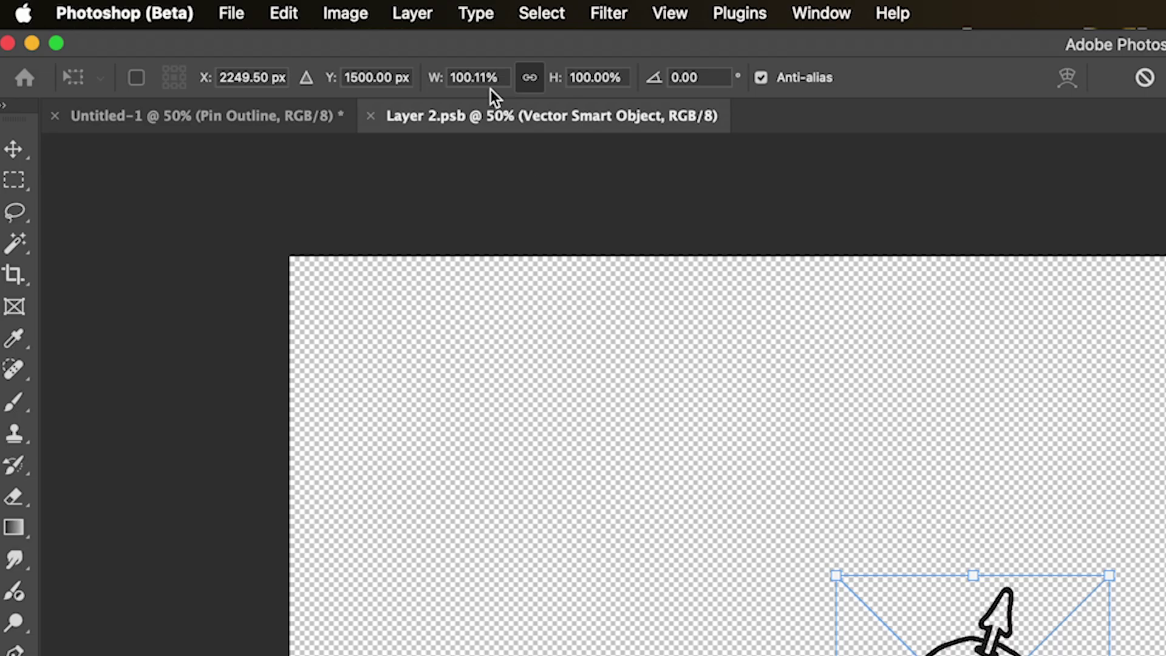
- Scale the pasted outline to 250% with linked proportions, commit it, and save and close the Pin Outline contents
{"action": "left_click", "coordinate": [246, 39]}
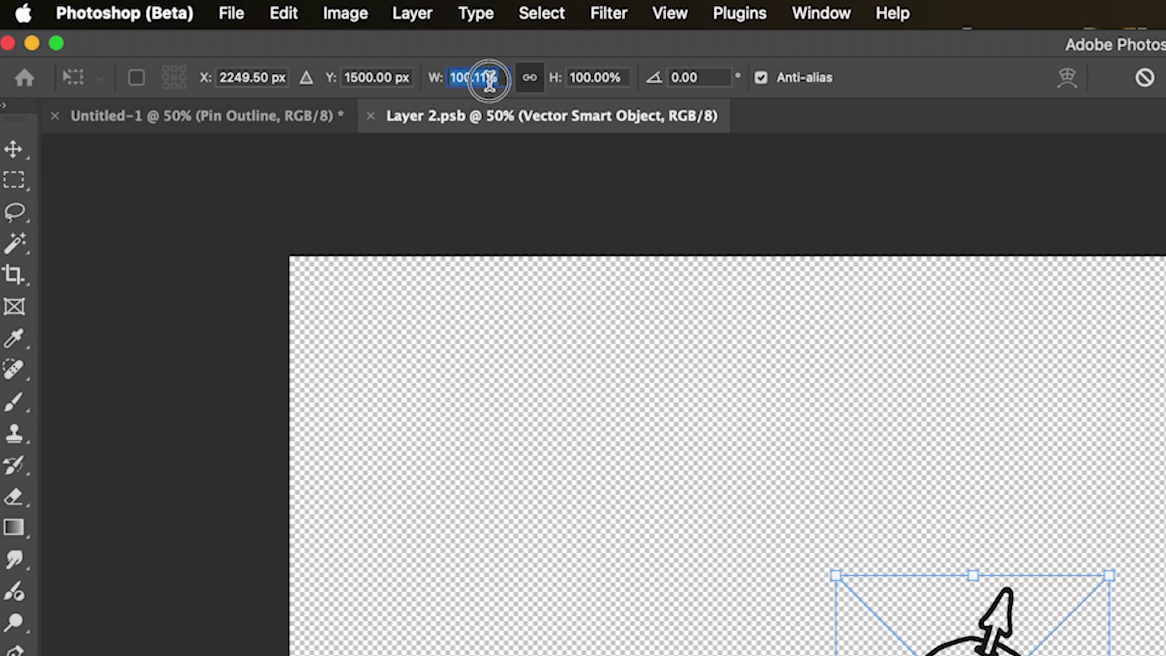
{"action": "type", "text": "250"}
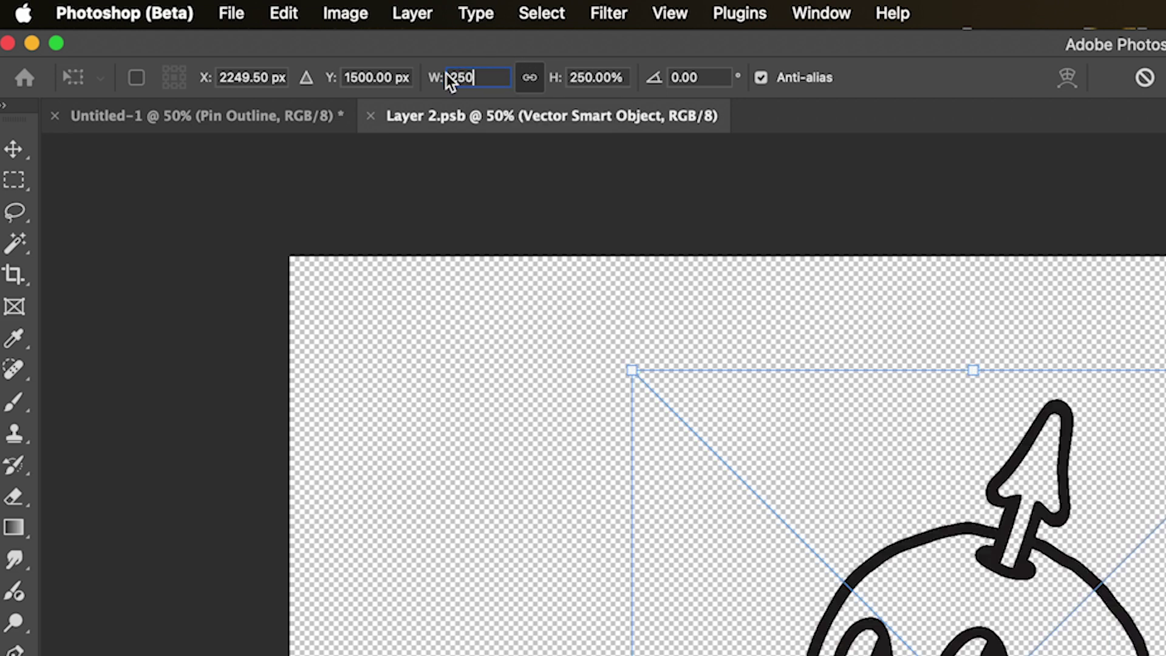
{"action": "key", "text": "Return"}
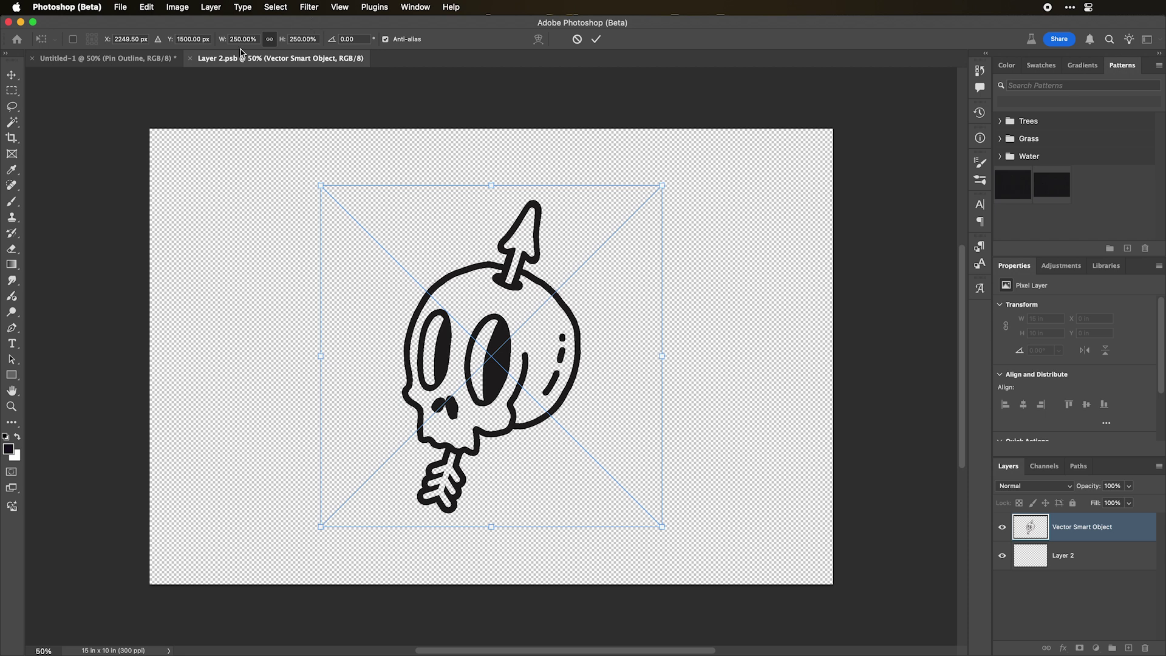
{"action": "key", "text": "Return"}
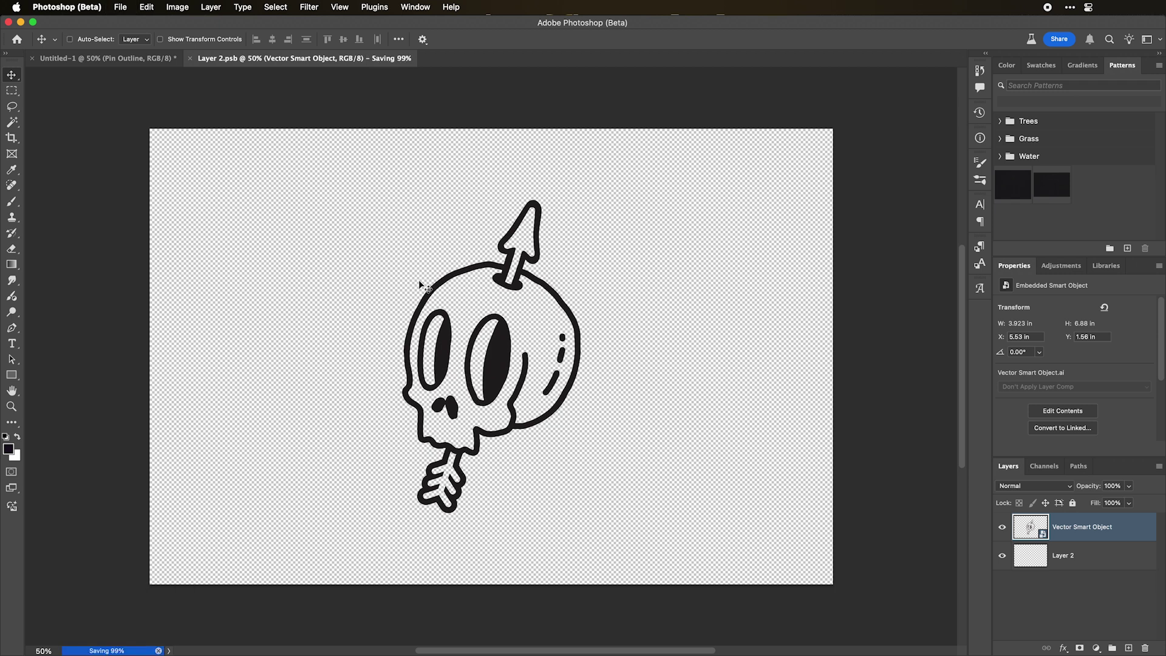
{"action": "left_click", "coordinate": [189, 58]}
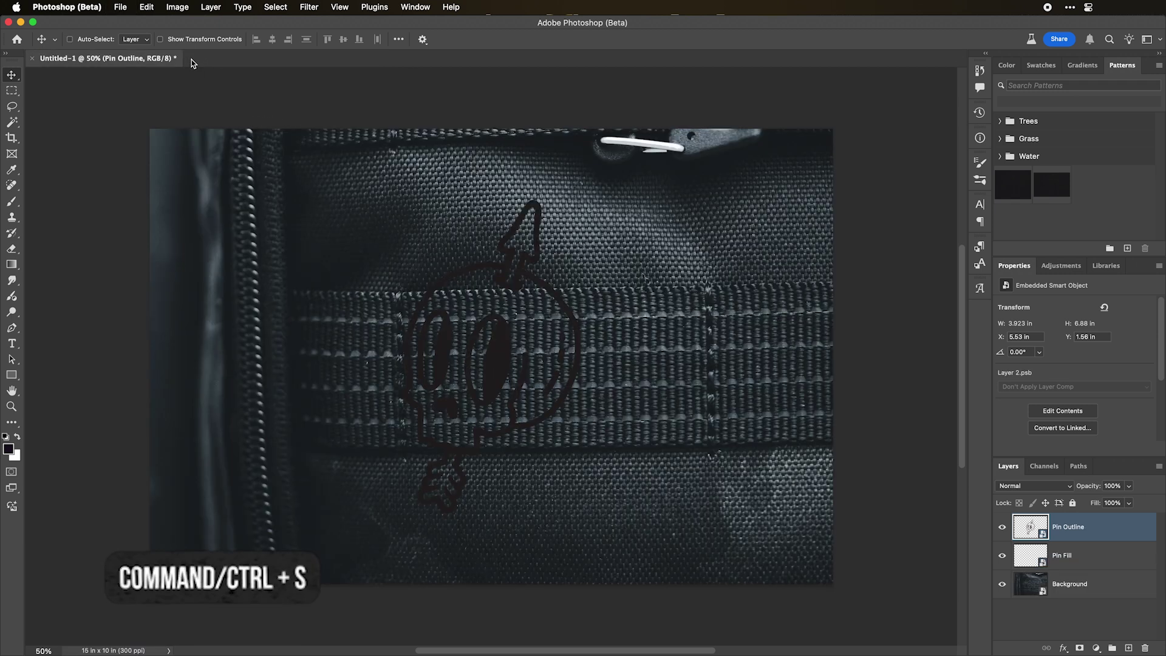
- Copy the white and grey skull fill group from Illustrator and paste it as a Smart Object inside Photoshop's Pin Fill smart object
{"action": "left_click", "coordinate": [1028, 563]}
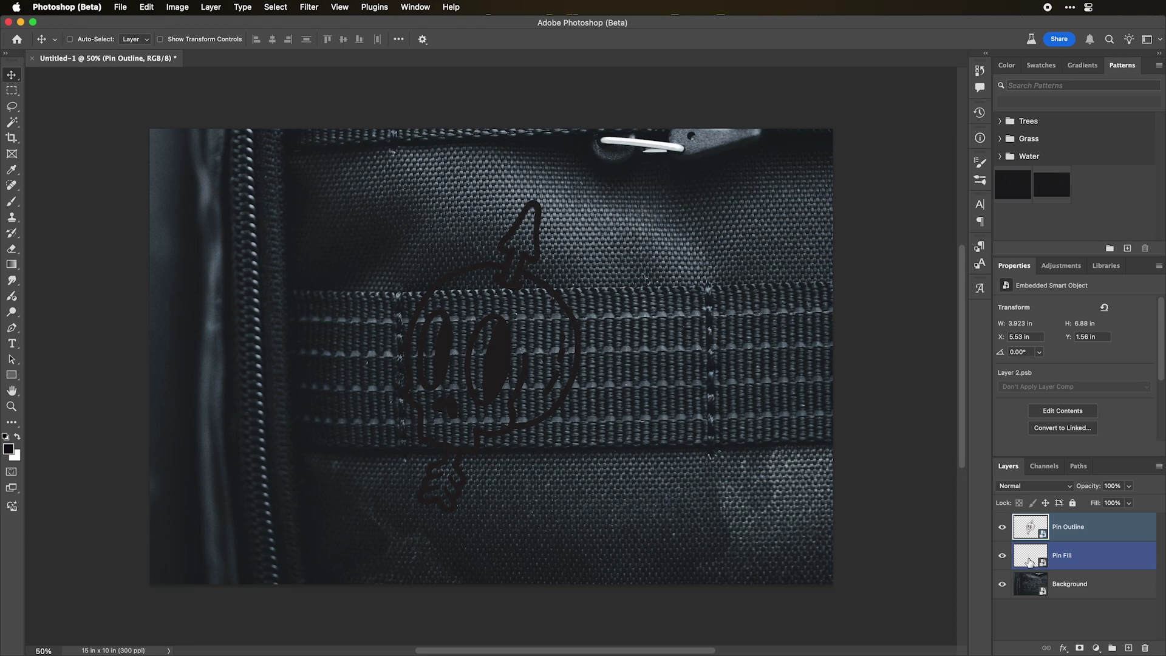
{"action": "double_click", "coordinate": [1029, 563]}
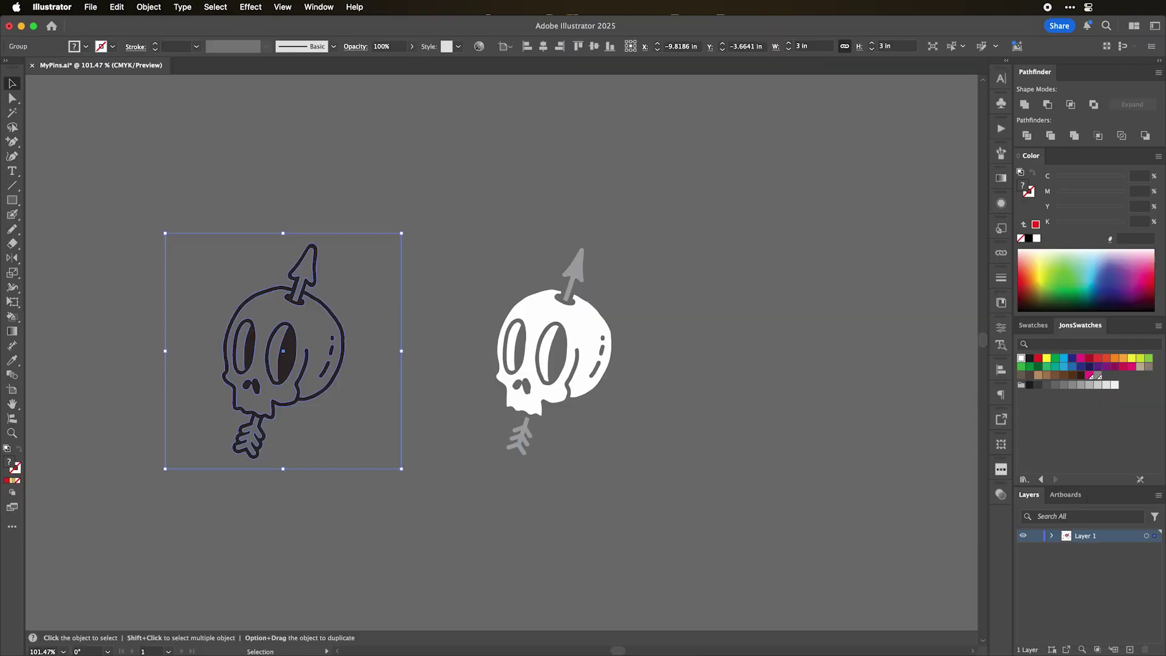
{"action": "left_click_drag", "start_coordinate": [700, 202], "coordinate": [439, 502]}
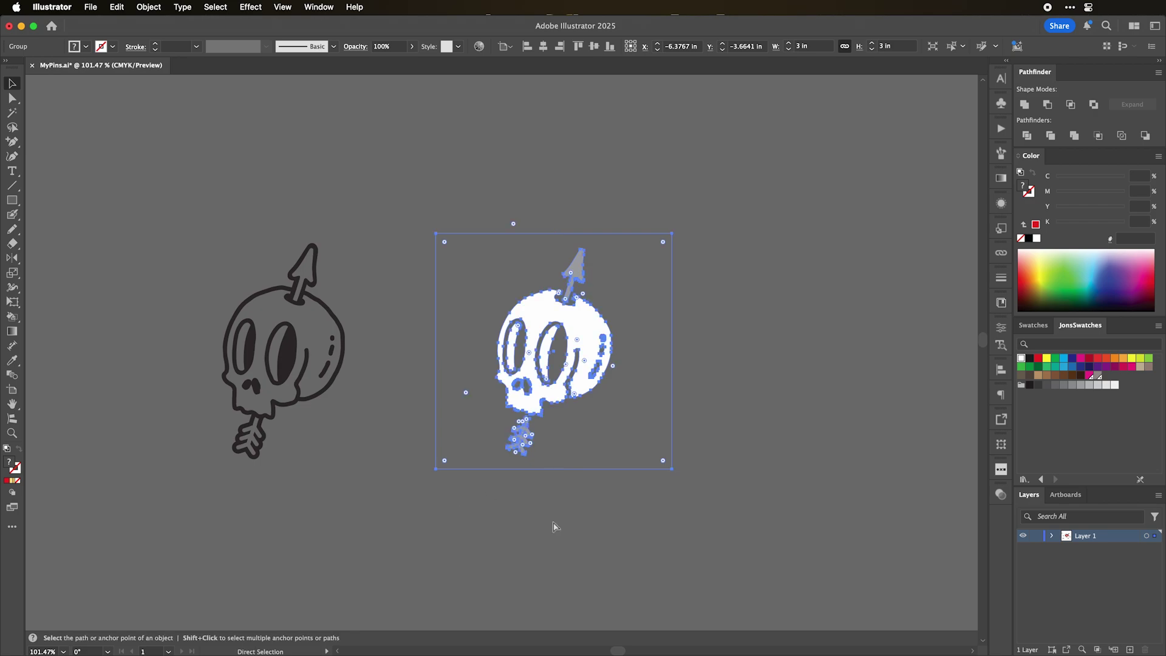
{"action": "key", "text": "super+c"}
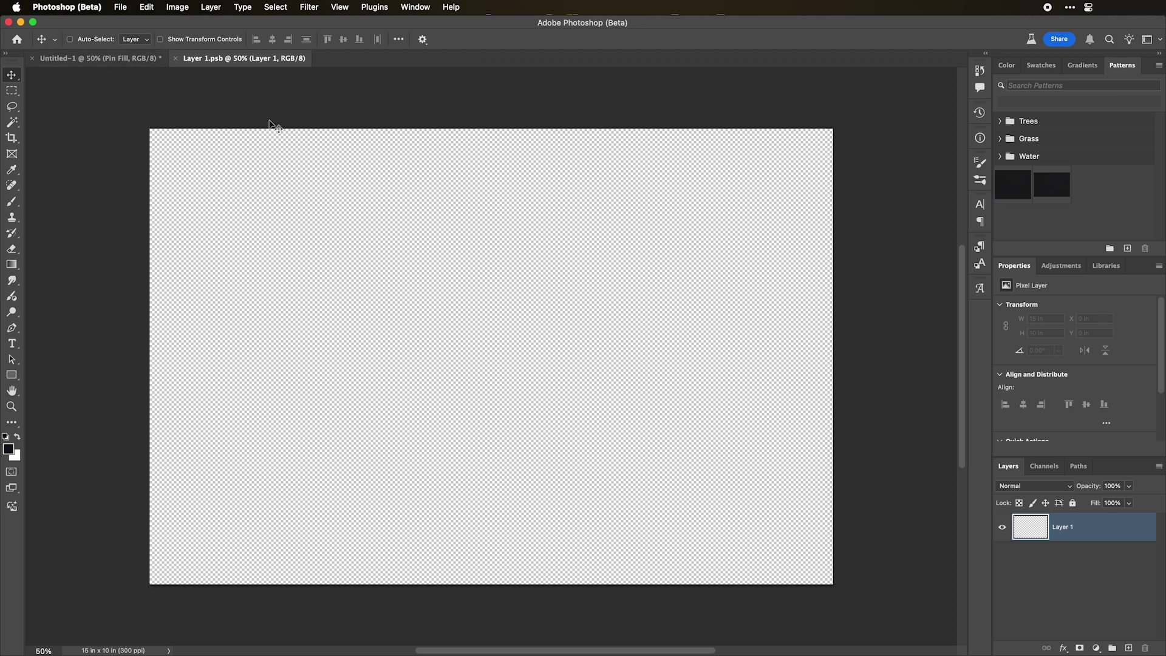
{"action": "key", "text": "super+v"}
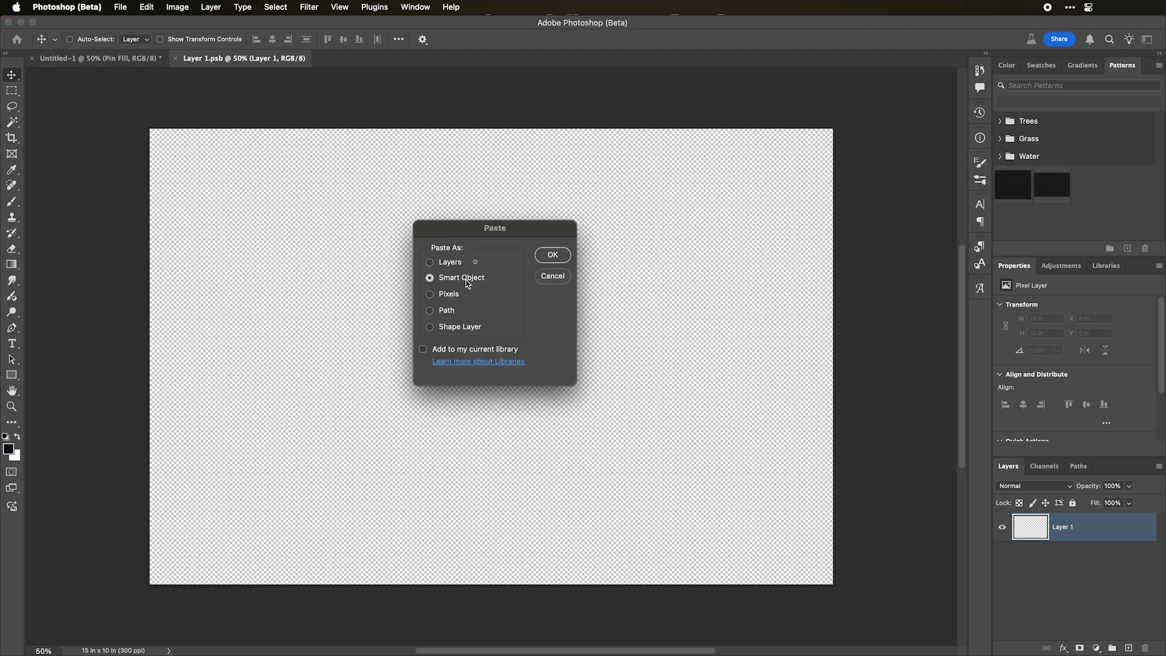
{"action": "key", "text": "Return"}
- Scale the pasted skull fill to 250% with linked proportions, commit it, and save and close the Pin Fill contents
{"action": "left_click", "coordinate": [243, 40]}
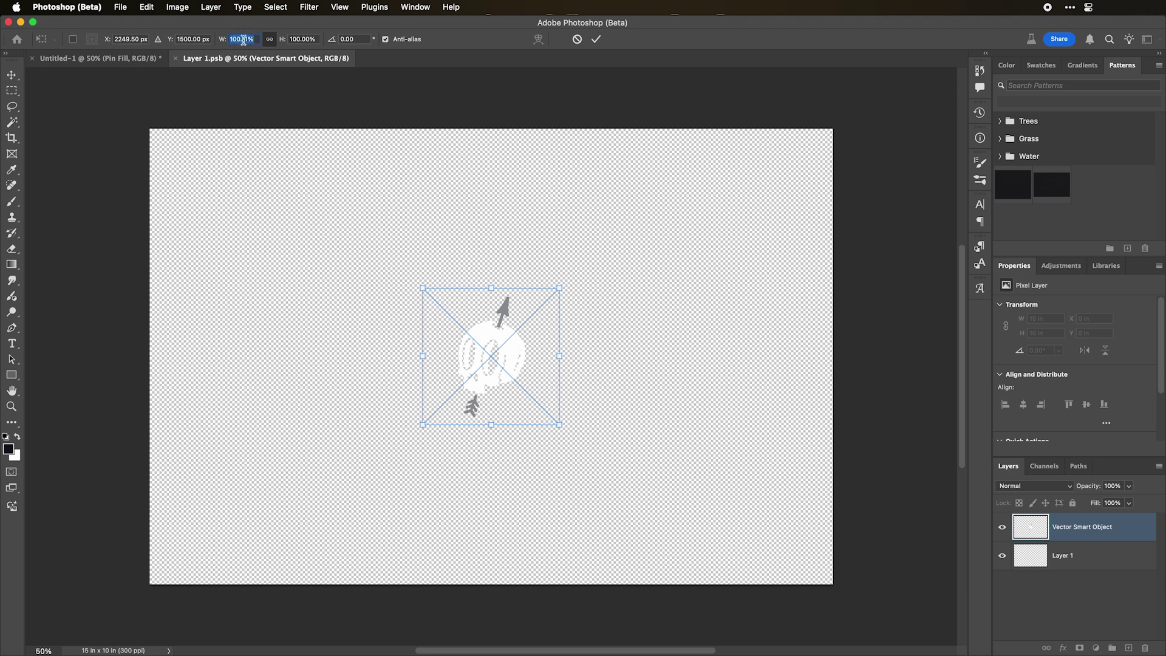
{"action": "type", "text": "250"}
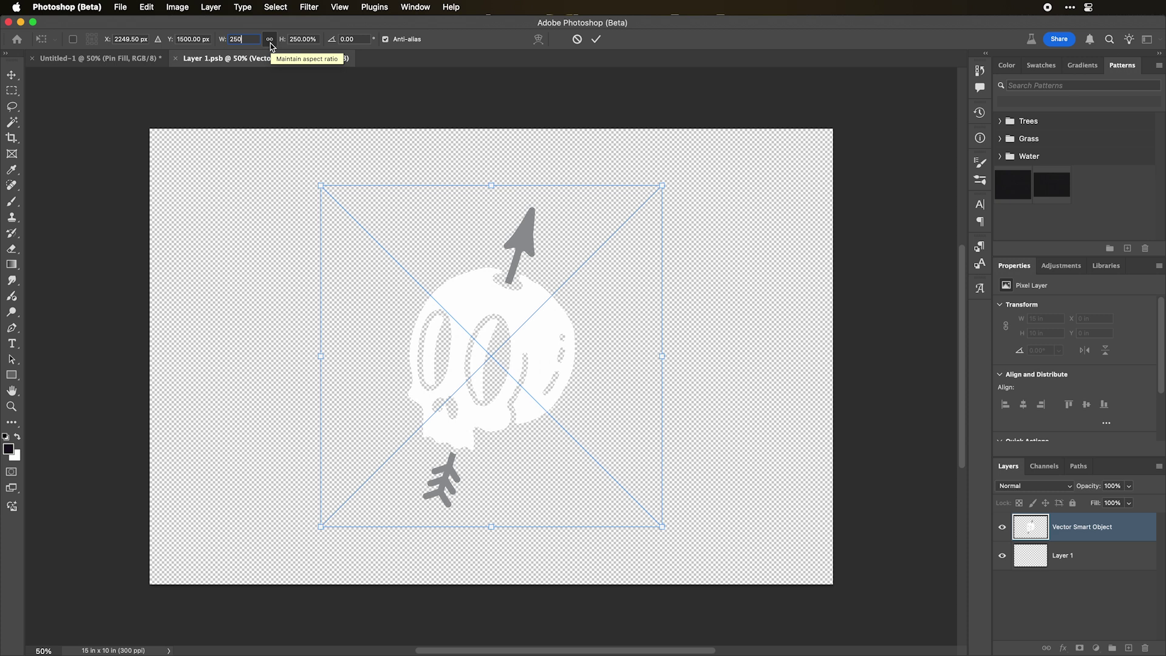
{"action": "key", "text": "Return"}
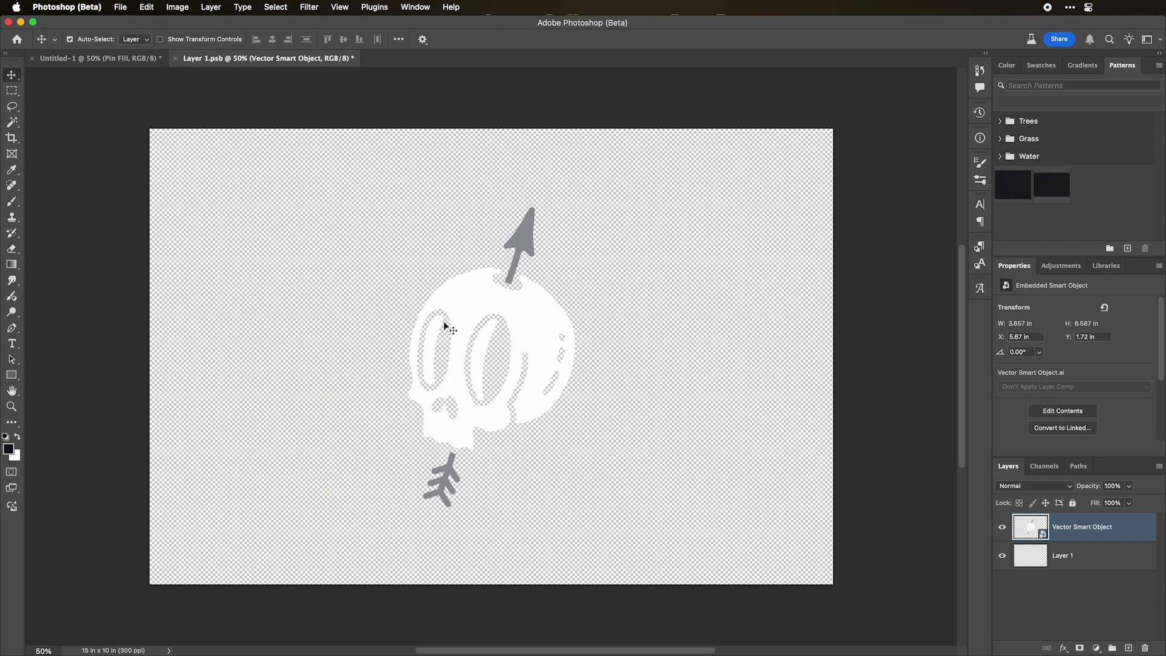
{"action": "key", "text": "super+s"}
{"action": "left_click", "coordinate": [175, 59]}
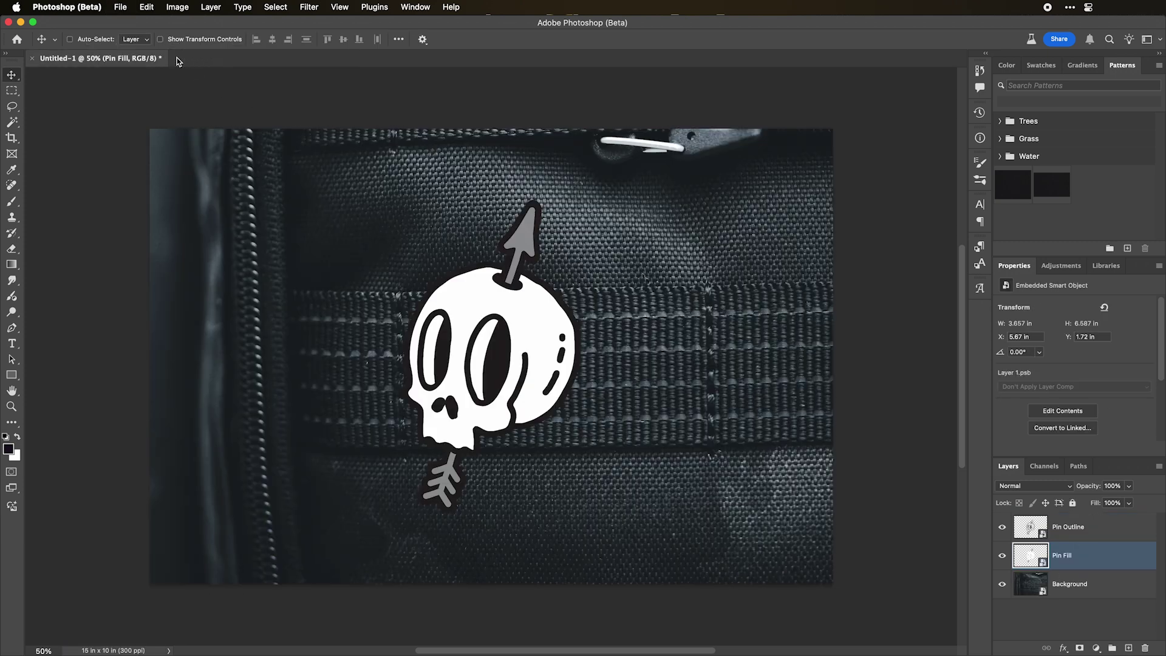
- Toggle the Pin Outline layer's visibility off and on to compare it with the fill artwork
{"action": "left_click", "coordinate": [466, 198], "text": "shift+super"}
{"action": "left_click", "coordinate": [1003, 528]}
{"action": "left_click", "coordinate": [1002, 527]}
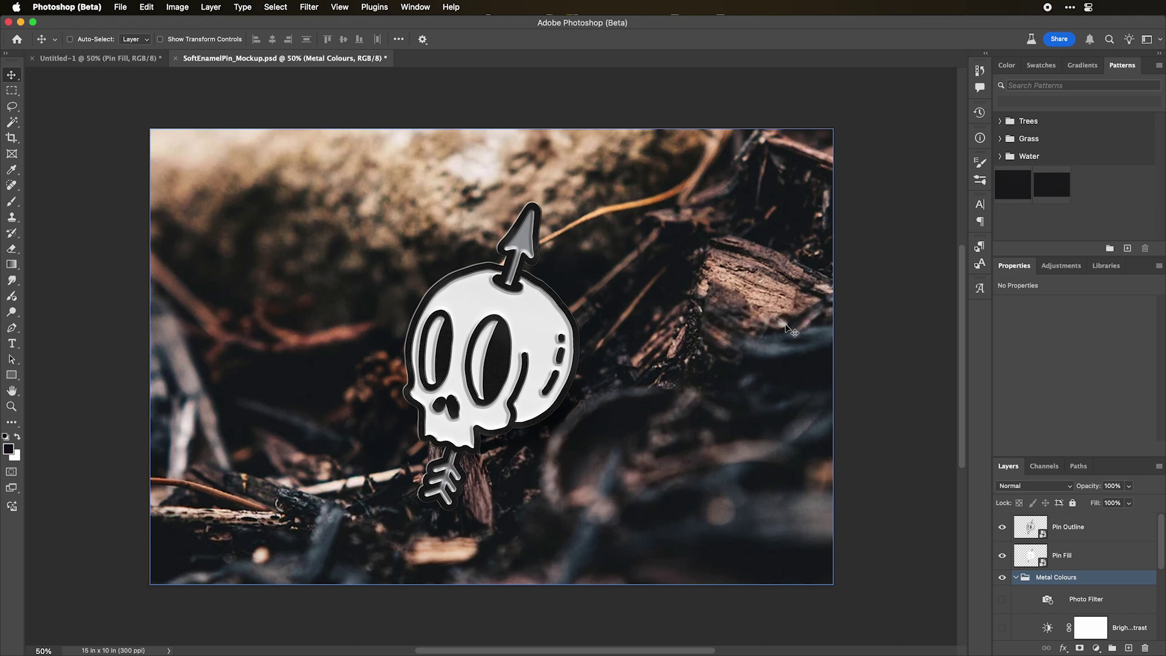
- Examine the opacity and fill settings of the Pin Outline and Pin Fill layers in SoftEnamelPin_Mockup.psd
{"action": "left_click", "coordinate": [1081, 526]}
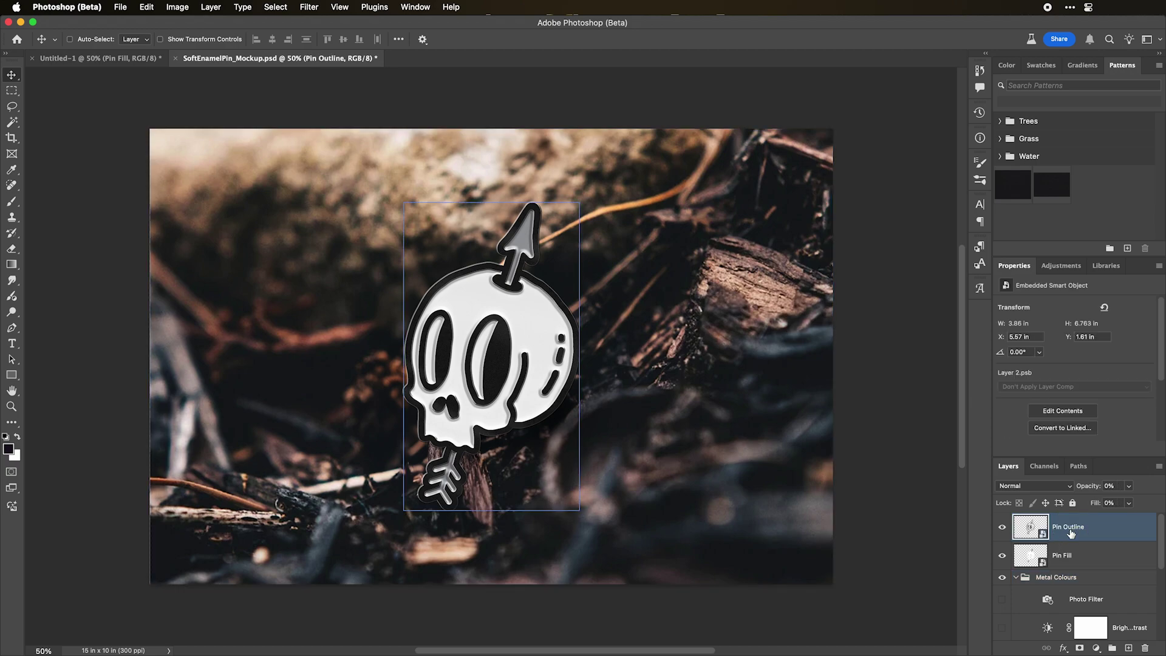
{"action": "left_click", "coordinate": [1081, 555], "text": "shift"}
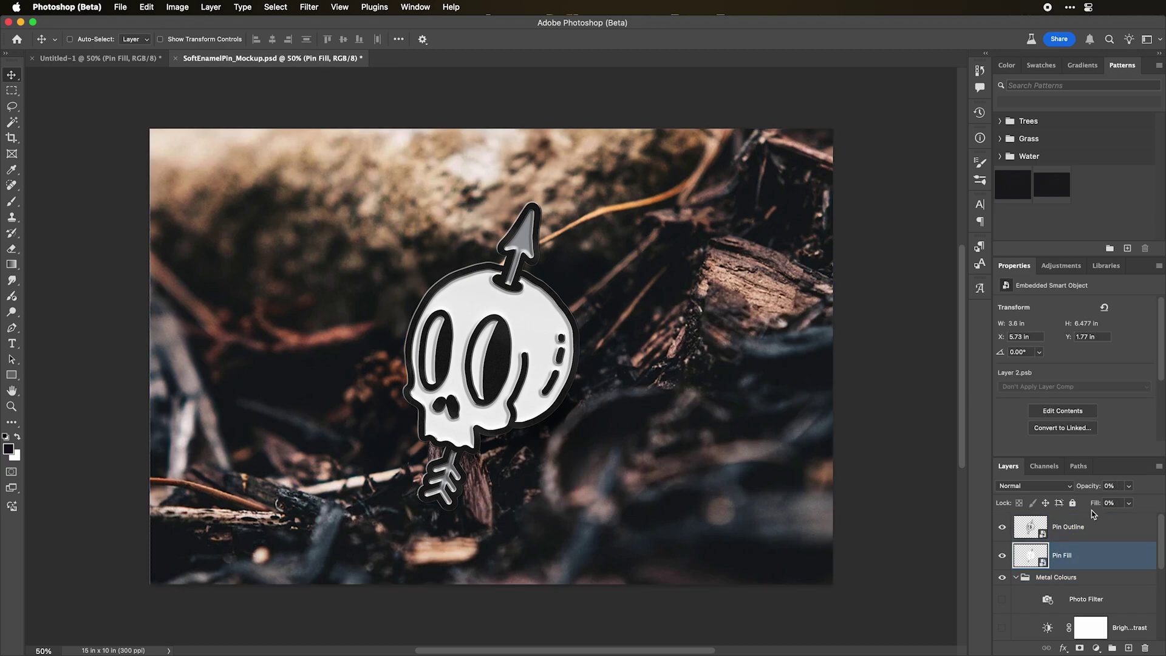
- Examine the layers in the Metal Colours group of SoftEnamelPin_Mockup.psd, toggling the Black Metal and Silver Metal layers' visibility to compare the pin with and without them
{"action": "left_click", "coordinate": [1001, 527]}
{"action": "left_click", "coordinate": [1032, 577], "text": "shift"}
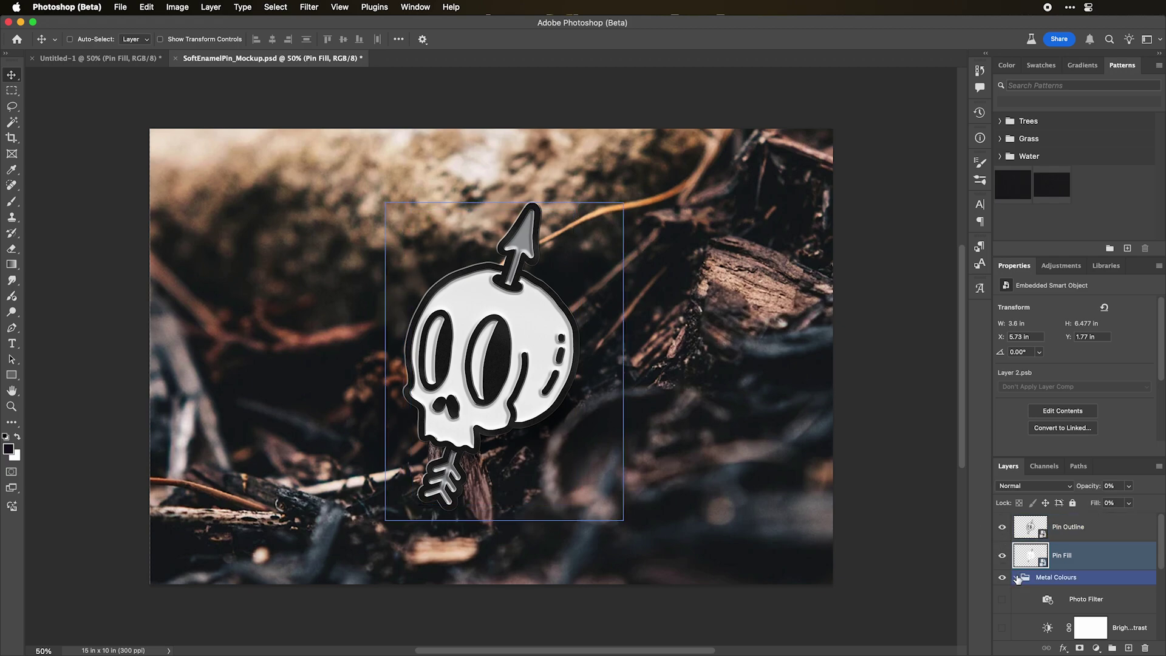
{"action": "left_click", "coordinate": [1017, 578]}
{"action": "left_click", "coordinate": [1015, 578]}
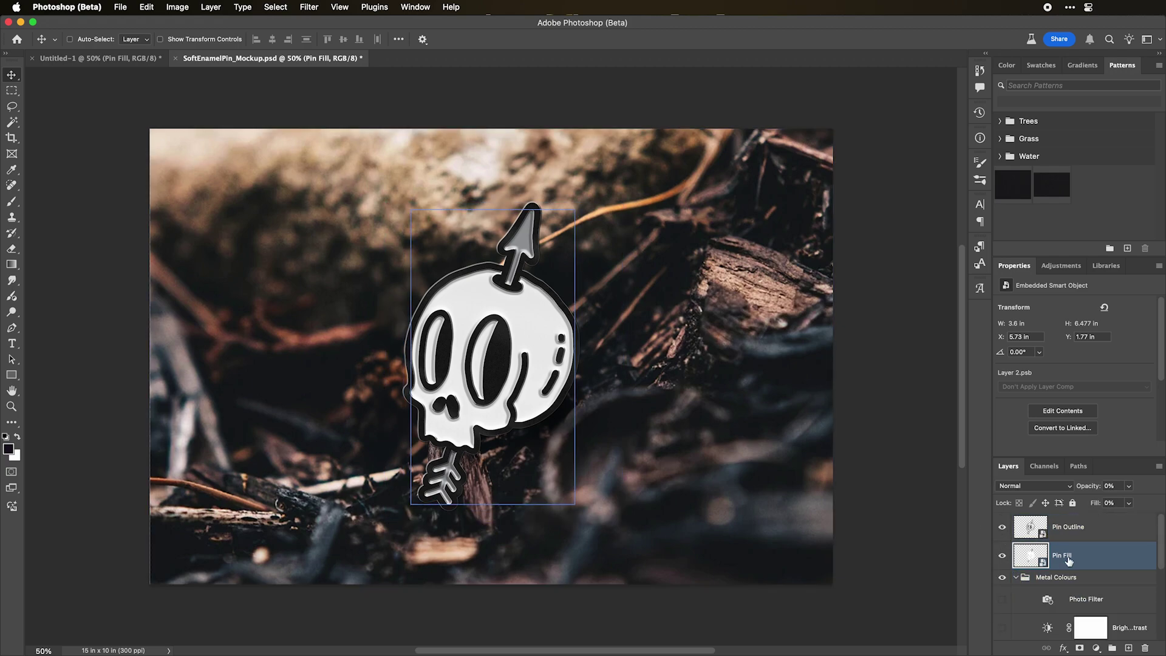
{"action": "scroll", "coordinate": [1069, 560], "scroll_direction": "down", "scroll_amount": 2}
{"action": "scroll", "coordinate": [1068, 560], "scroll_direction": "down", "scroll_amount": 1}
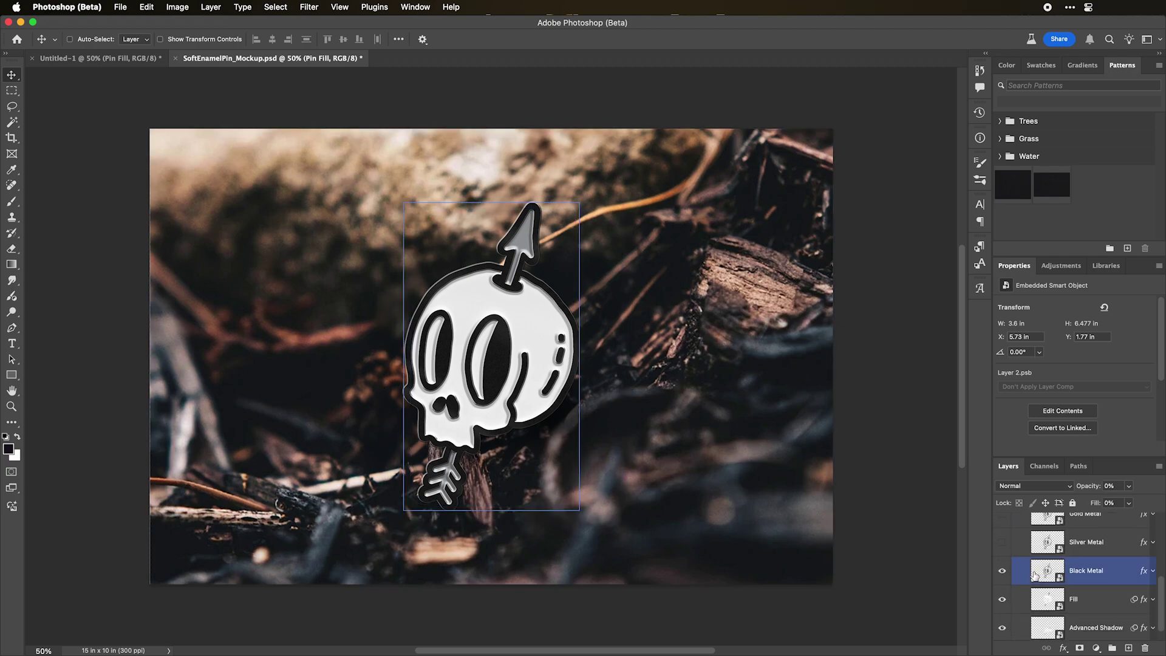
{"action": "left_click", "coordinate": [1002, 574]}
{"action": "left_click", "coordinate": [1002, 573]}
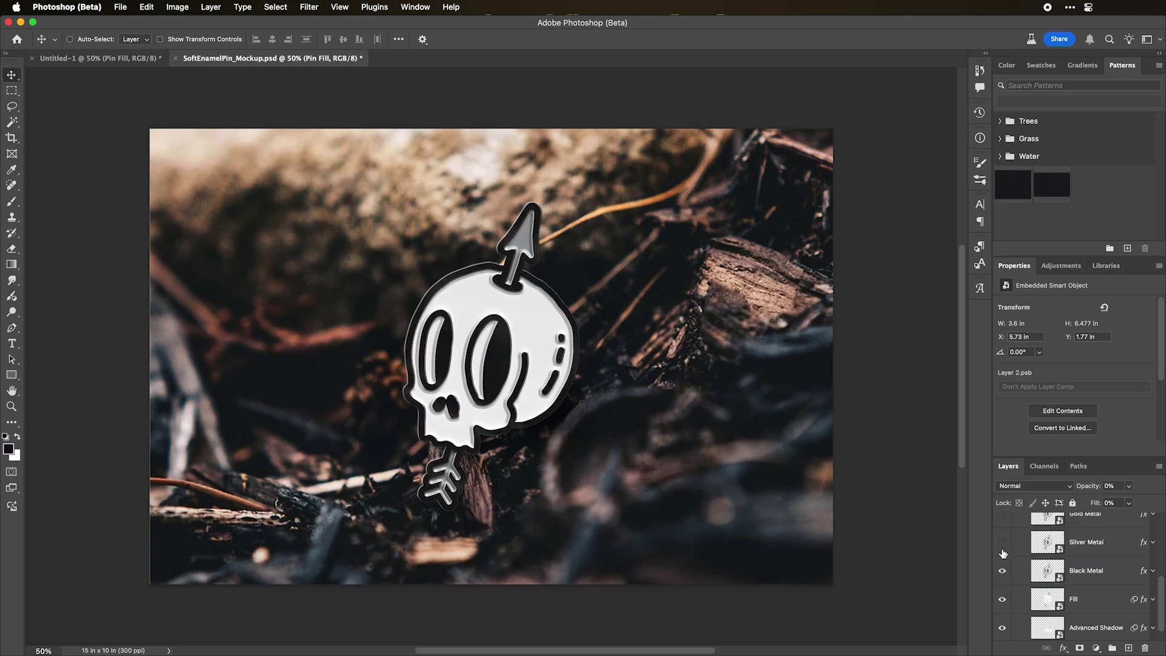
{"action": "left_click", "coordinate": [1003, 570]}
{"action": "left_click", "coordinate": [1003, 542]}
{"action": "left_click", "coordinate": [1002, 542]}
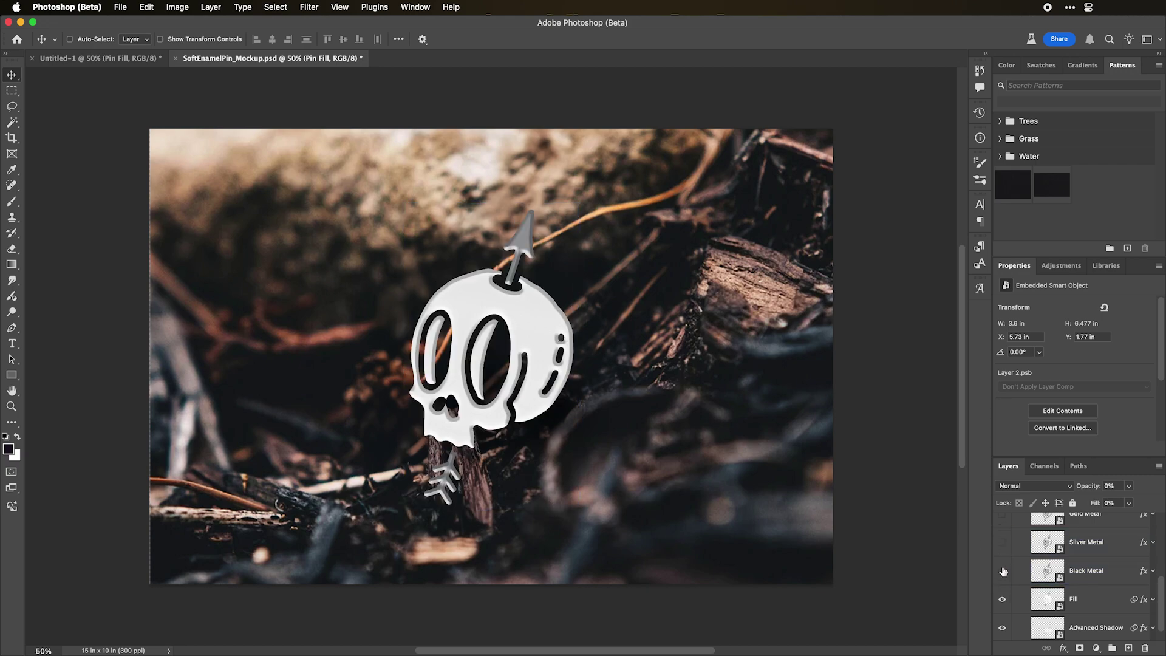
{"action": "left_click", "coordinate": [1003, 571]}
{"action": "scroll", "coordinate": [1033, 571], "scroll_direction": "up", "scroll_amount": 5}
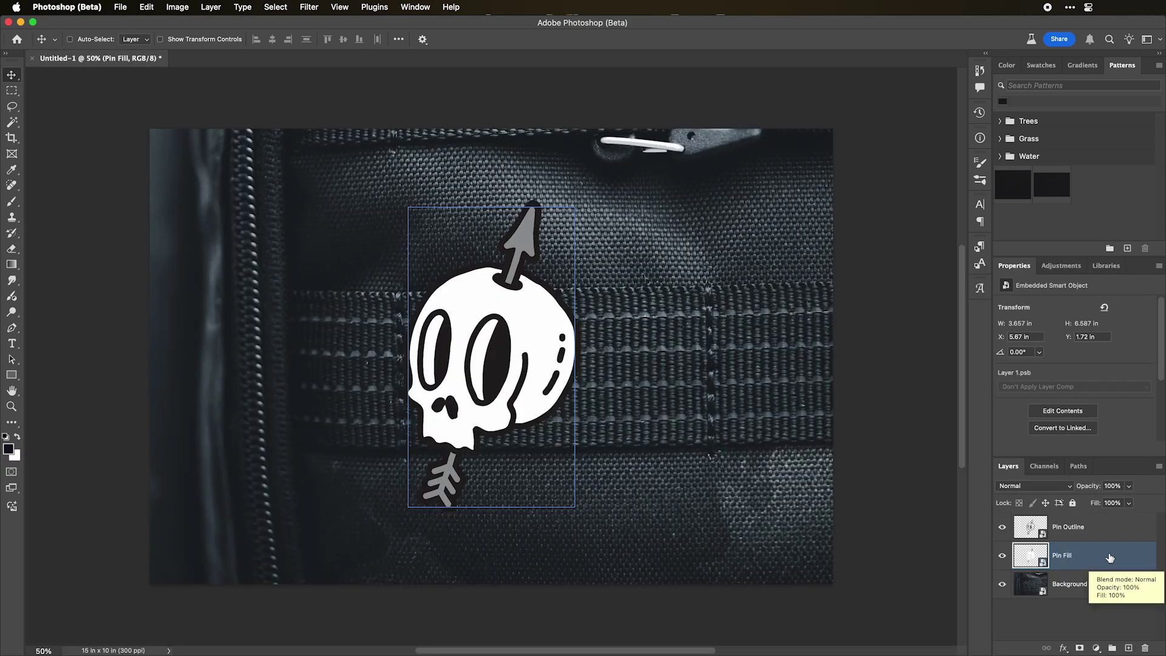
- Add Bevel & Emboss to Pin Fill: Inner Bevel, Smooth, depth 450%, direction Down, size 25 px, soften 0, angle 60°, altitude 25°, shadow opacity 25%
{"action": "key", "text": "h"}
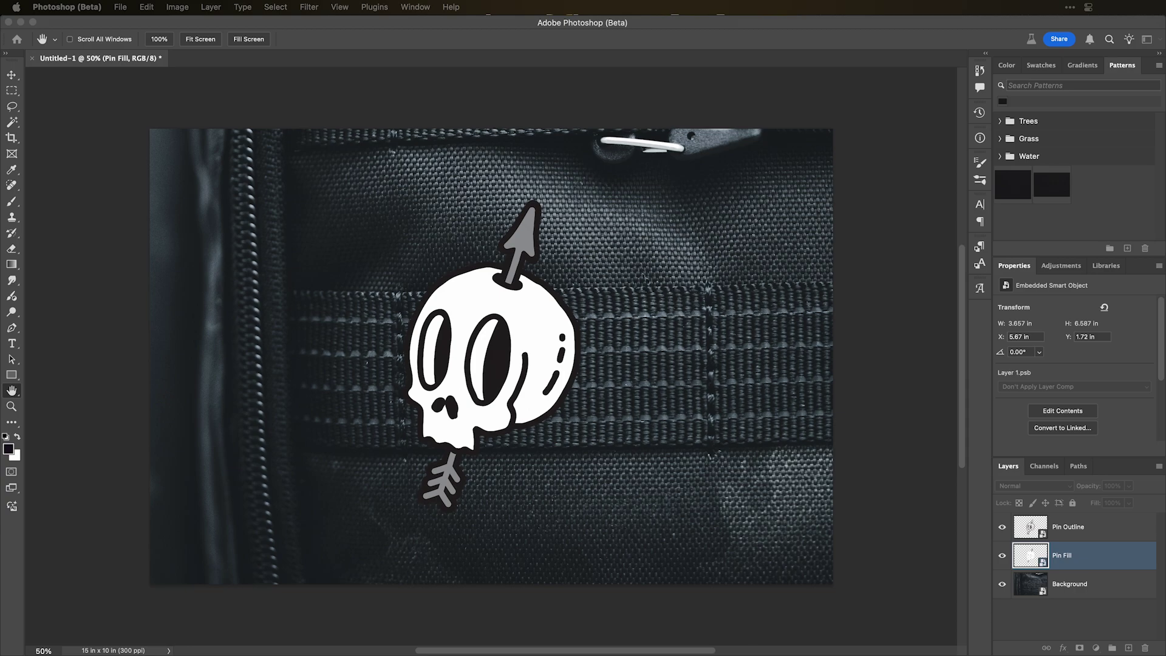
{"action": "double_click", "coordinate": [1099, 555]}
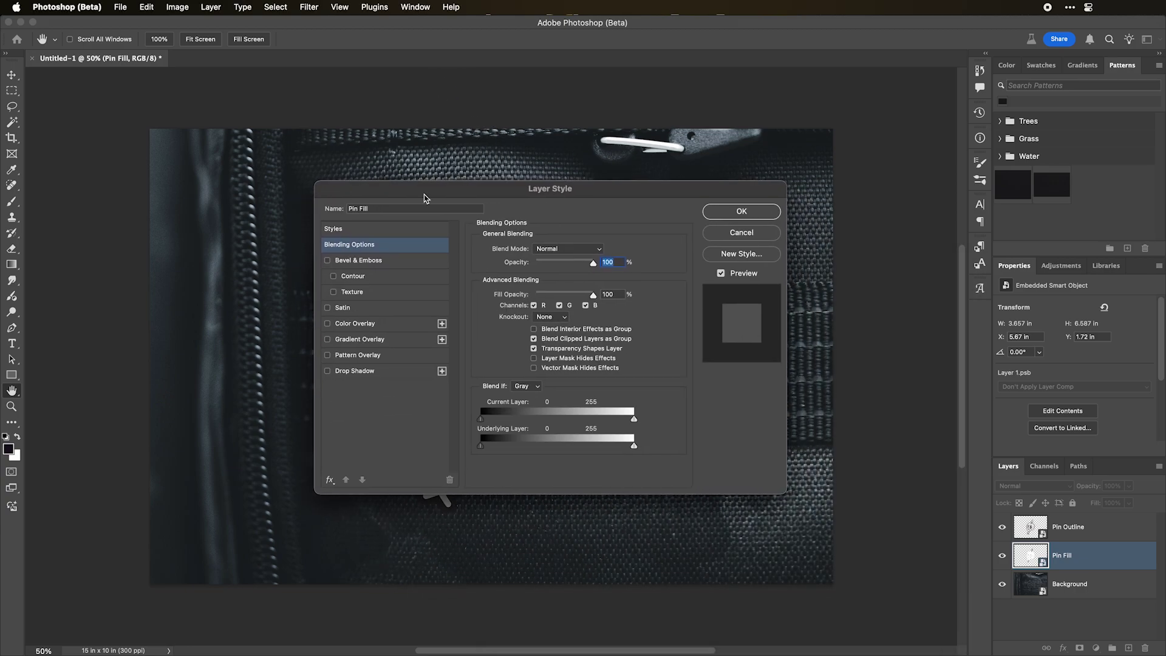
{"action": "left_click_drag", "start_coordinate": [443, 199], "coordinate": [682, 206]}
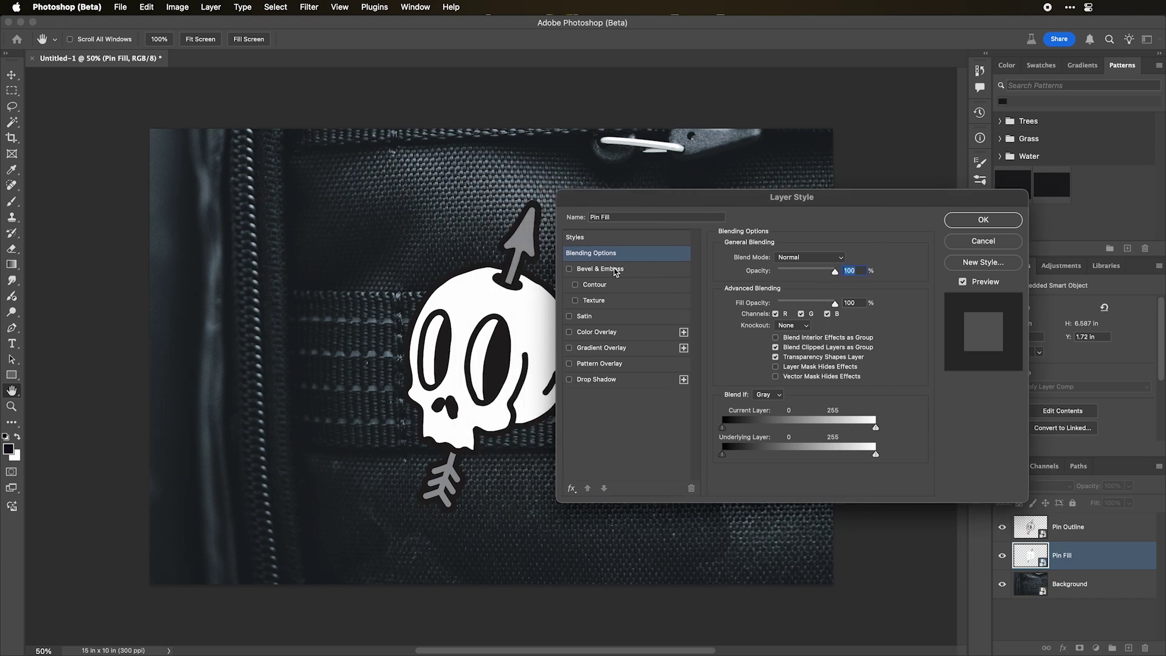
{"action": "left_click", "coordinate": [600, 269]}
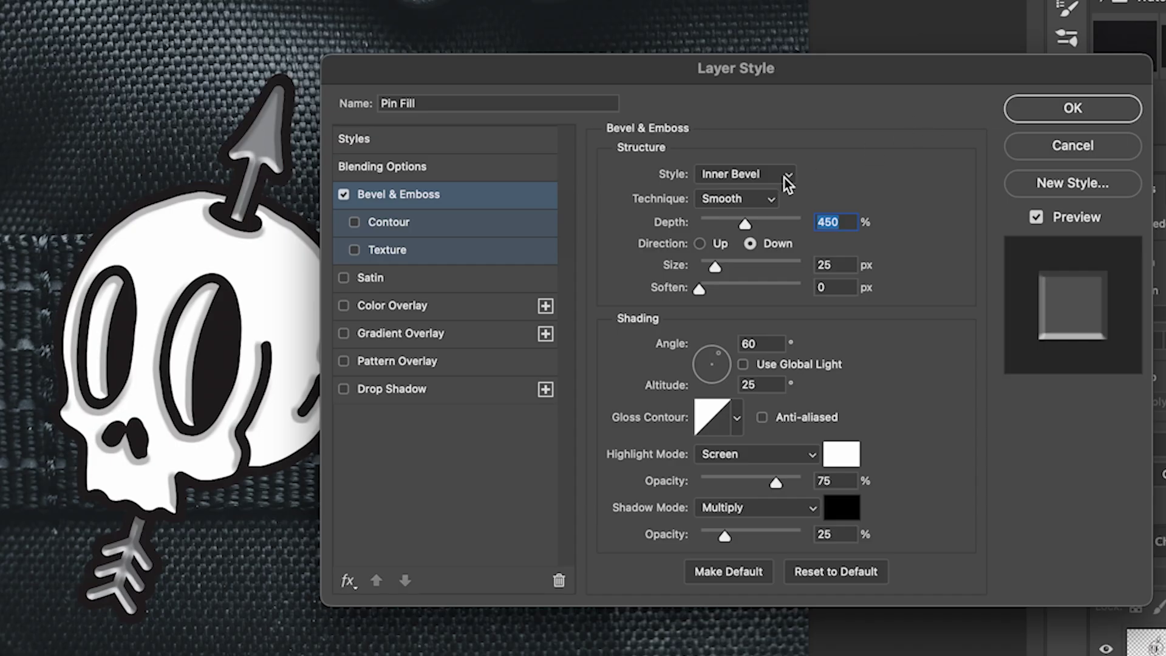
{"action": "left_click", "coordinate": [812, 258]}
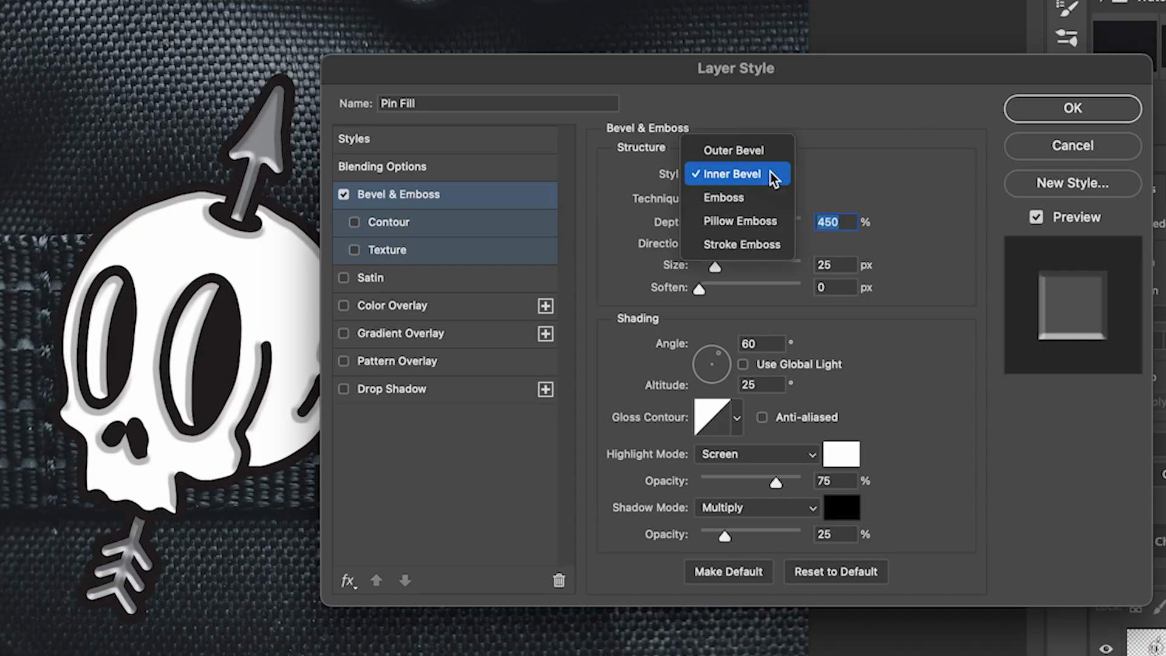
{"action": "left_click", "coordinate": [772, 175]}
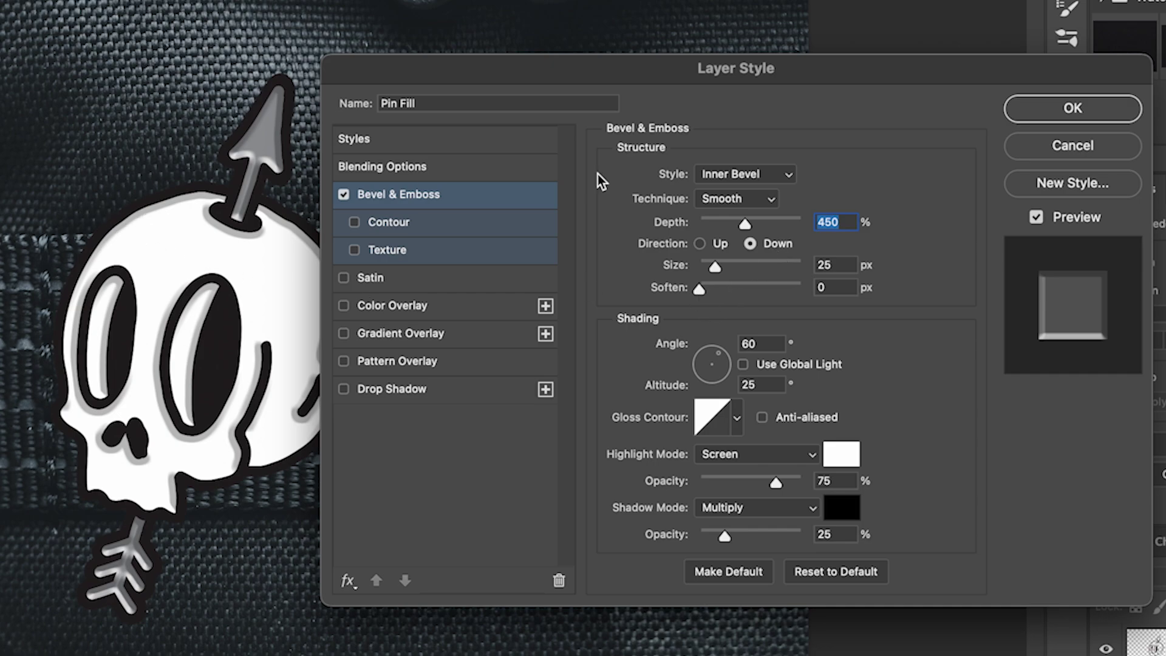
{"action": "mouse_move", "coordinate": [699, 289]}
{"action": "left_mouse_down"}
{"action": "mouse_move", "coordinate": [826, 277]}
{"action": "mouse_move", "coordinate": [823, 291]}
{"action": "mouse_move", "coordinate": [692, 282]}
{"action": "left_mouse_up"}
{"action": "left_click", "coordinate": [654, 288]}
{"action": "left_click", "coordinate": [720, 416]}
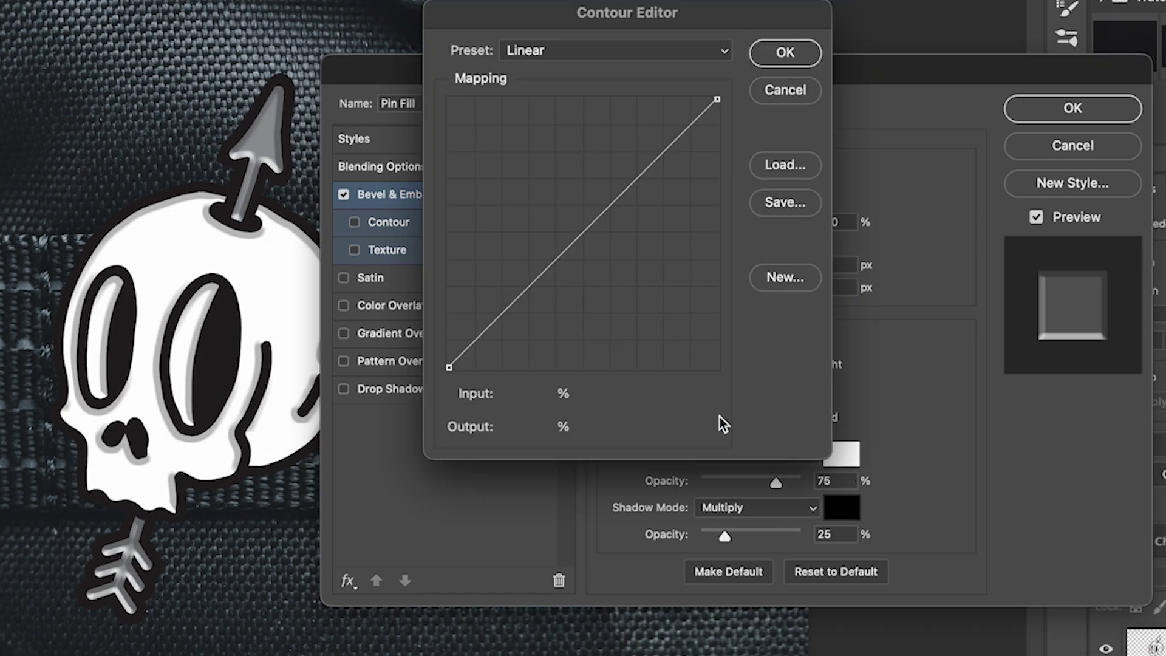
{"action": "left_click", "coordinate": [777, 94]}
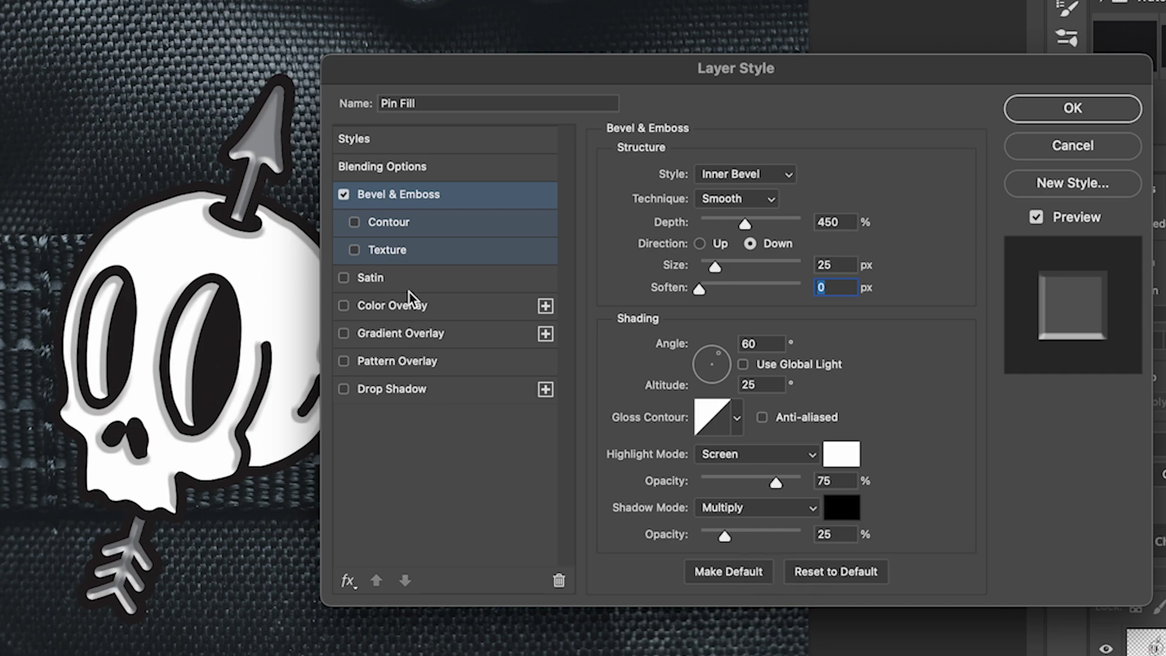
- Add a black Multiply Satin effect to Pin Fill at 5% opacity, 90° angle, 29 px distance and 50 px size, with Anti-aliased and Invert enabled
{"action": "left_click", "coordinate": [393, 279]}
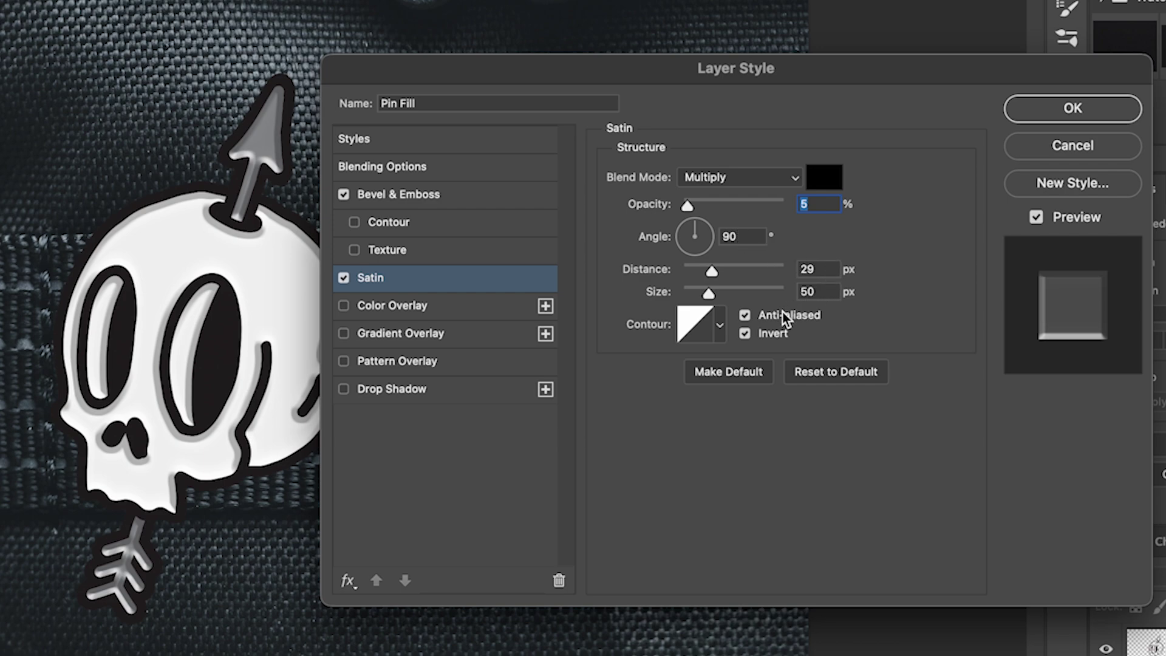
{"action": "left_click", "coordinate": [697, 328]}
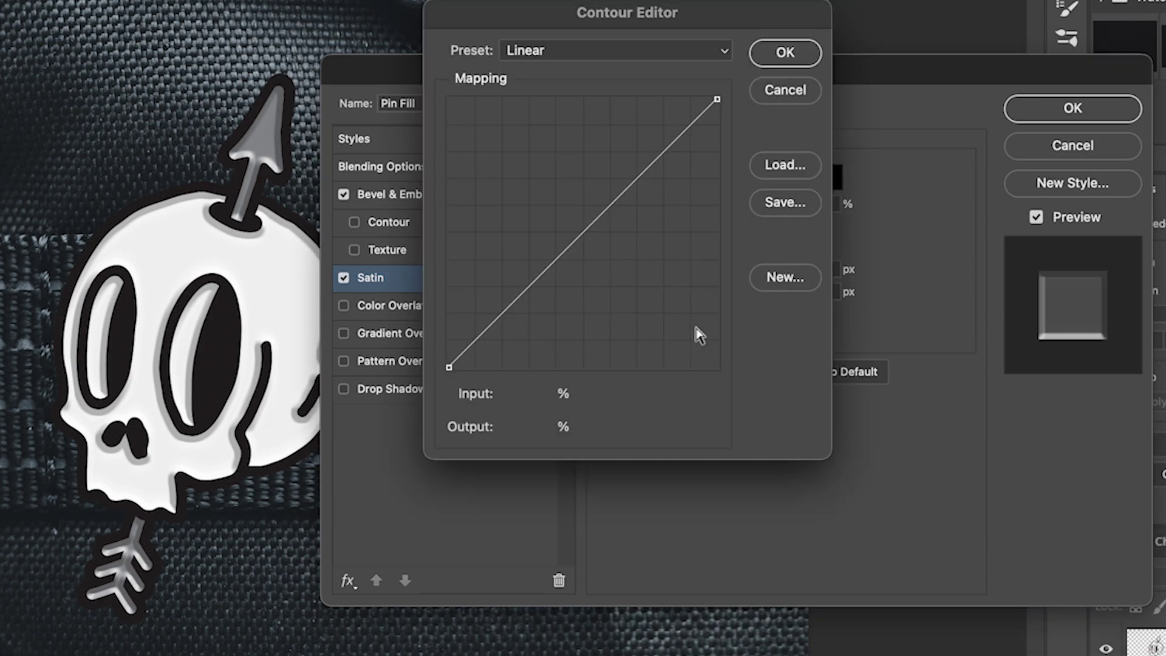
{"action": "left_click", "coordinate": [793, 92]}
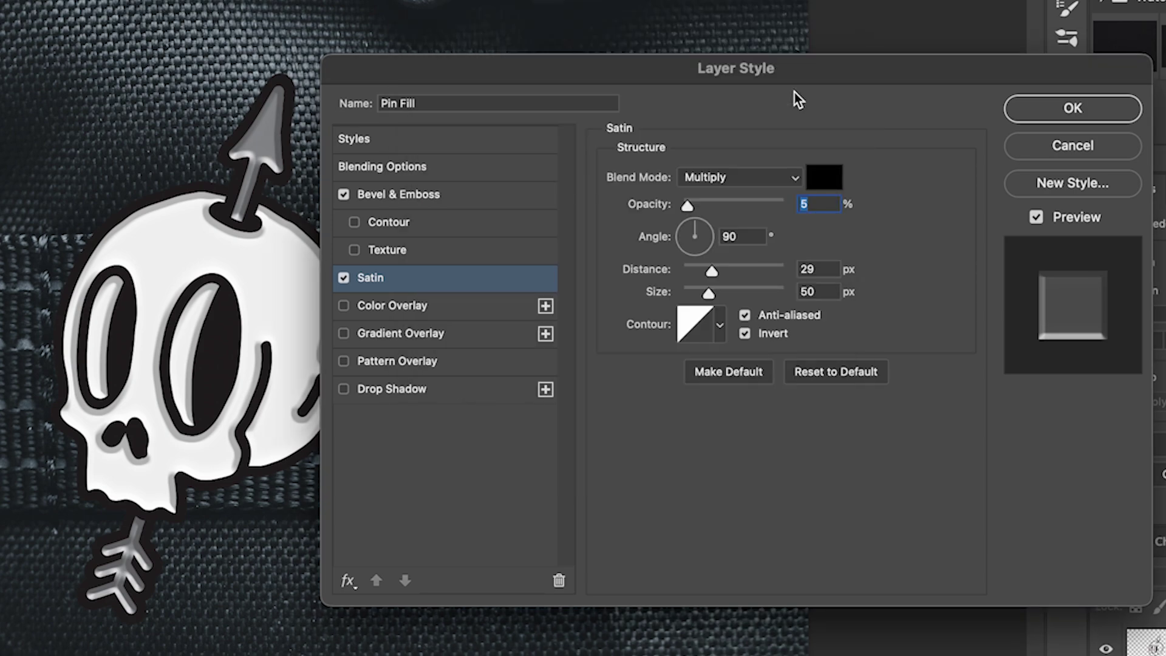
- Add a linear Gradient Overlay to Pin Fill with the silver multi-stop gradient, Normal blending, 80° angle, 100% scale and 6% opacity
{"action": "left_click", "coordinate": [424, 338]}
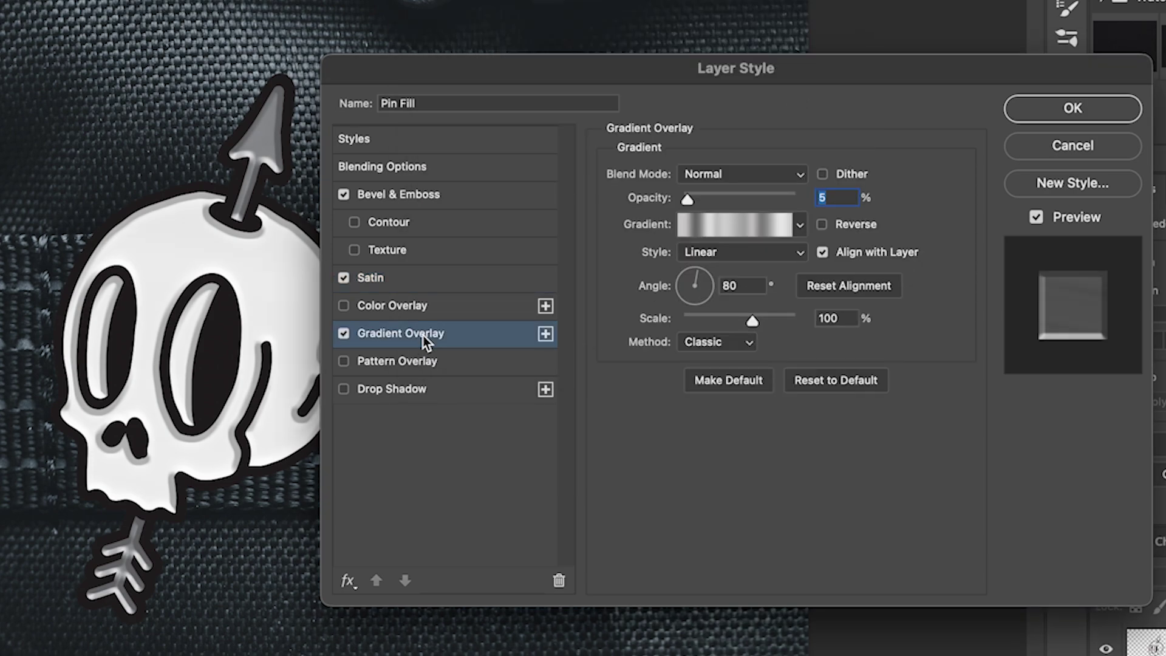
{"action": "left_click", "coordinate": [740, 220]}
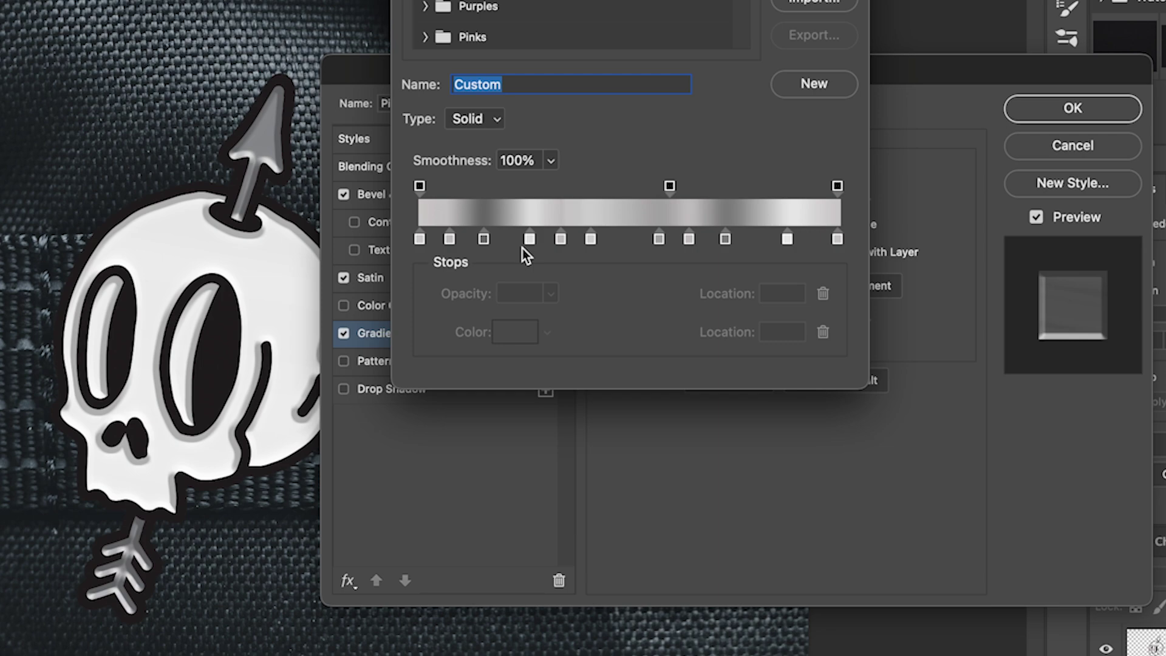
{"action": "key", "text": "Return"}
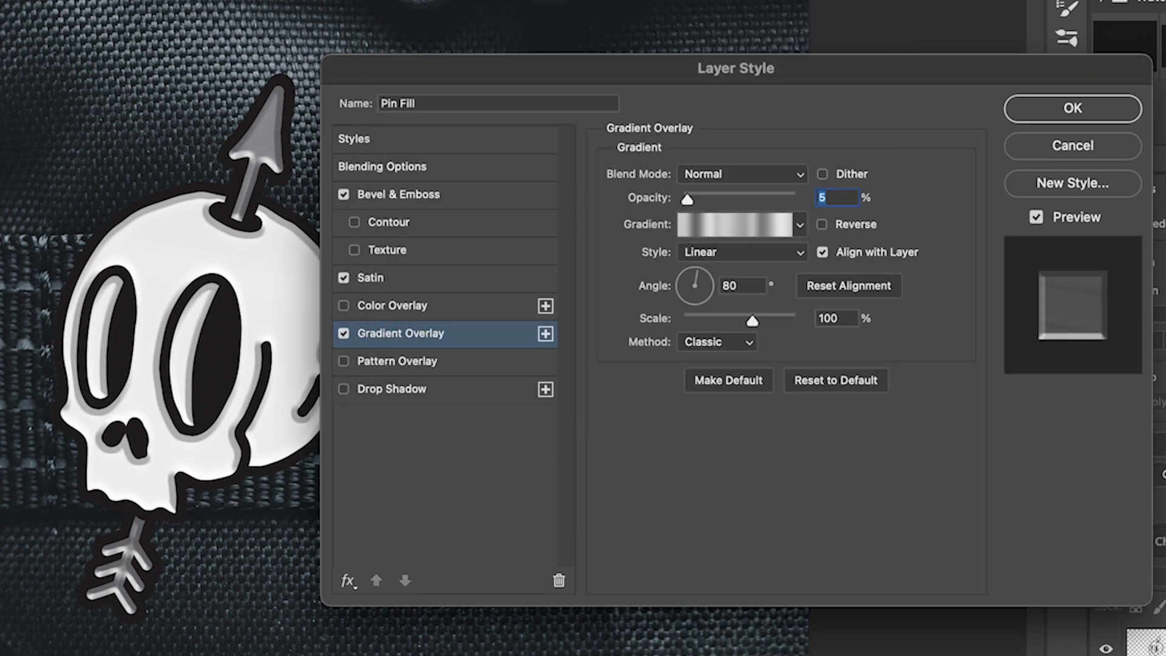
{"action": "mouse_move", "coordinate": [687, 198]}
{"action": "left_mouse_down"}
{"action": "mouse_move", "coordinate": [810, 199]}
{"action": "mouse_move", "coordinate": [698, 198]}
{"action": "left_mouse_up"}
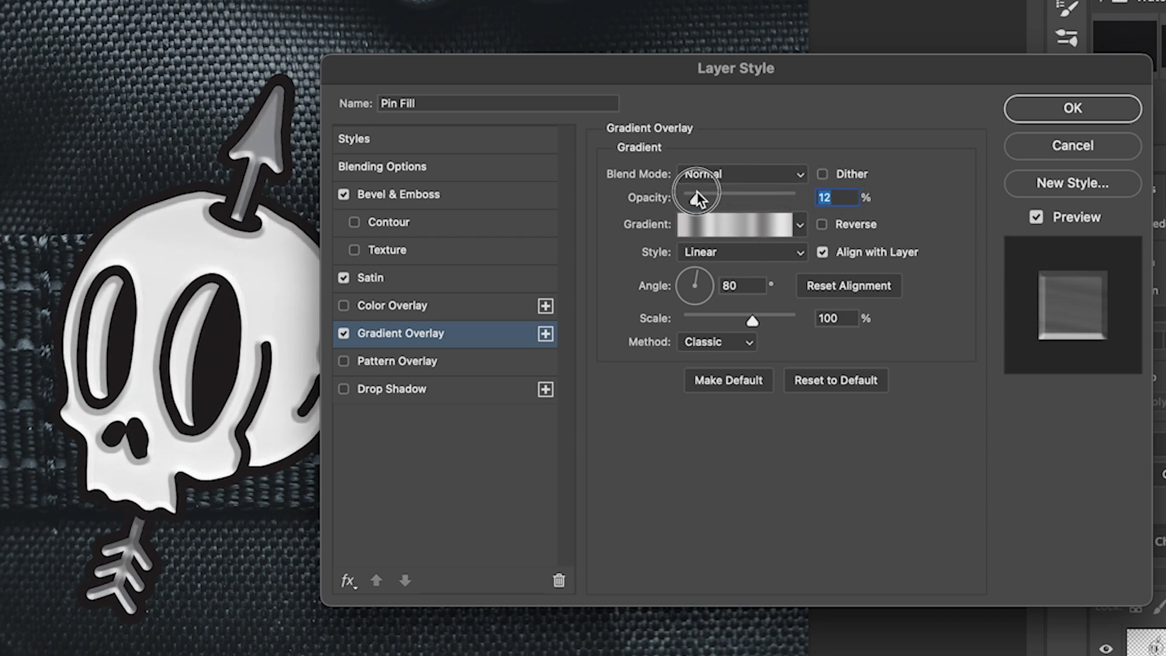
{"action": "key", "text": "Down"}
{"action": "key", "text": "Down"}
{"action": "key", "text": "Down"}
{"action": "key", "text": "Down"}
{"action": "key", "text": "Down"}
{"action": "key", "text": "Down"}
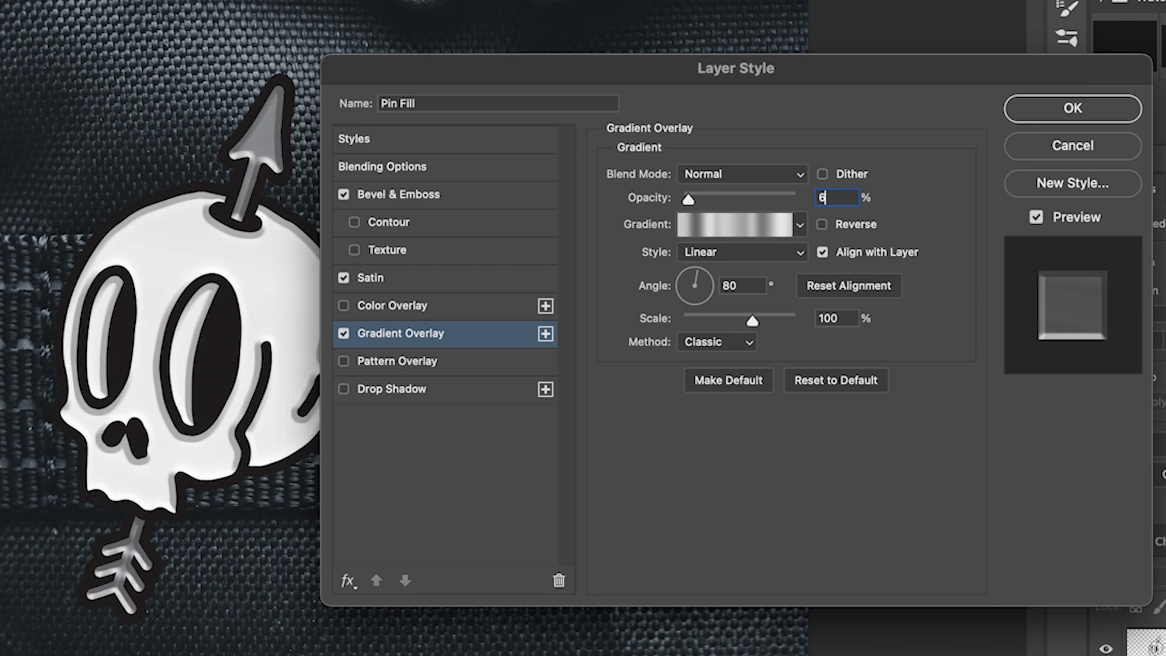
- Add a Multiply Drop Shadow to Pin Fill at 80% opacity, 18° angle, 127 px distance and 79 px size, and apply the layer style
{"action": "left_click", "coordinate": [382, 166]}
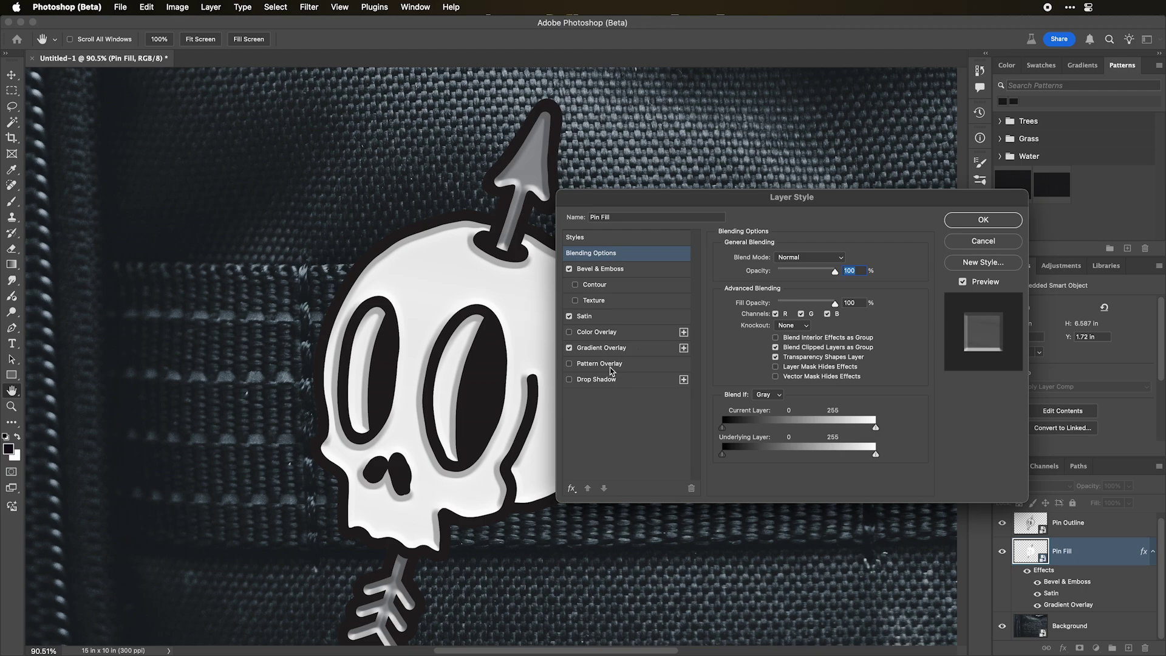
{"action": "left_click", "coordinate": [595, 379]}
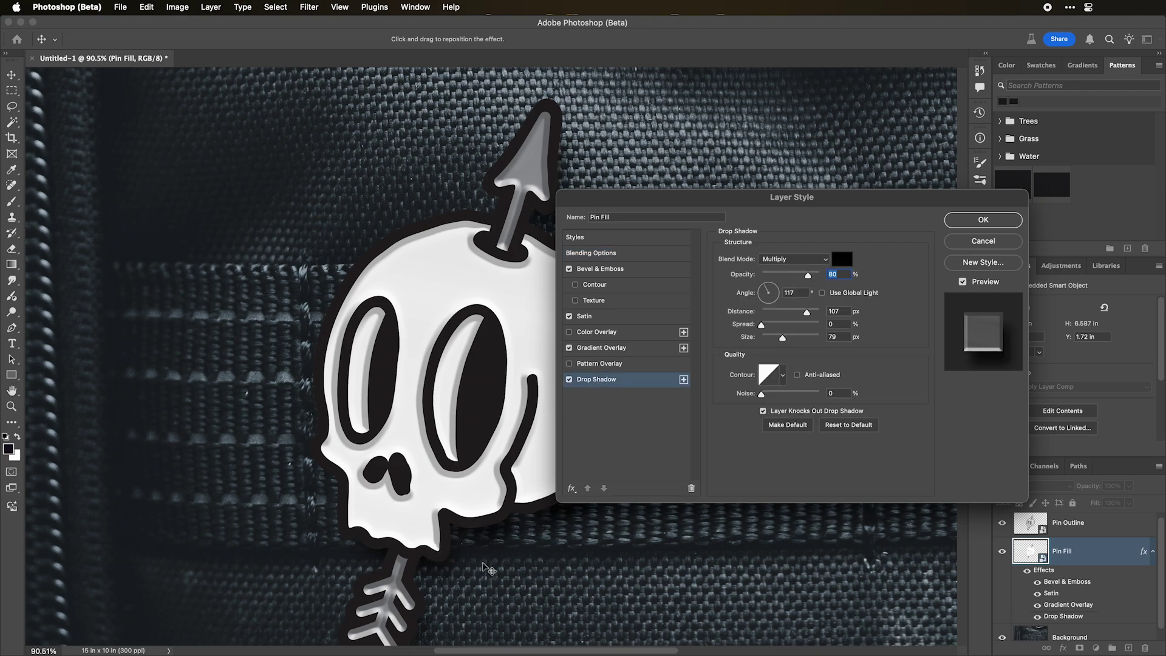
{"action": "left_click_drag", "start_coordinate": [476, 553], "coordinate": [440, 528]}
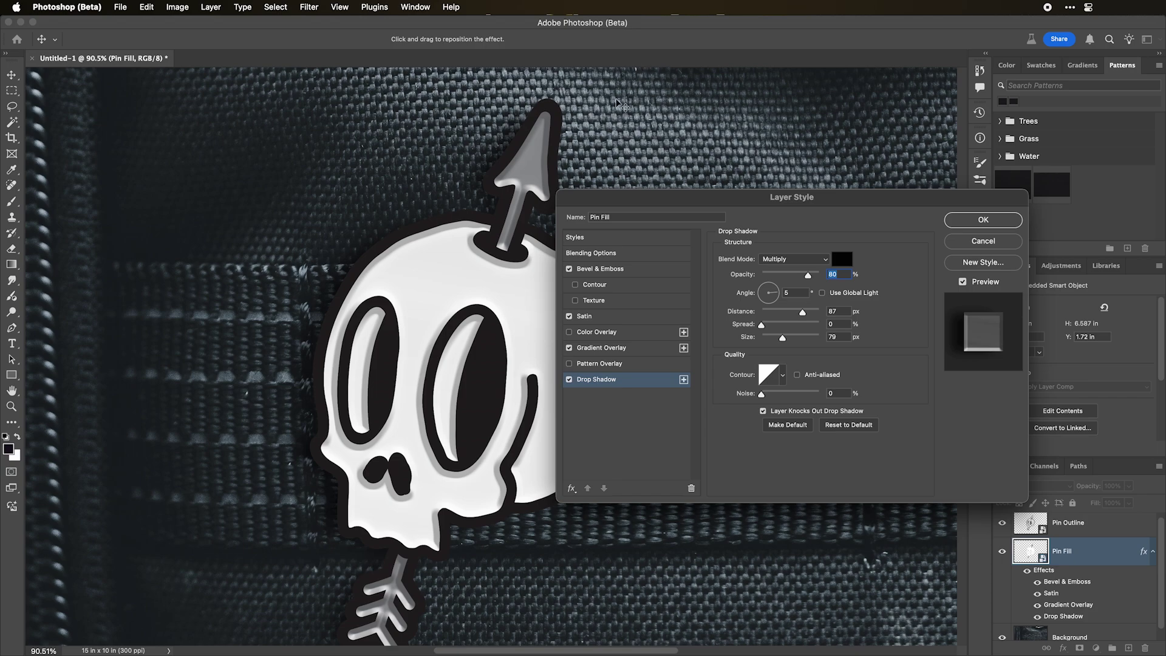
{"action": "left_click_drag", "start_coordinate": [410, 416], "coordinate": [396, 425]}
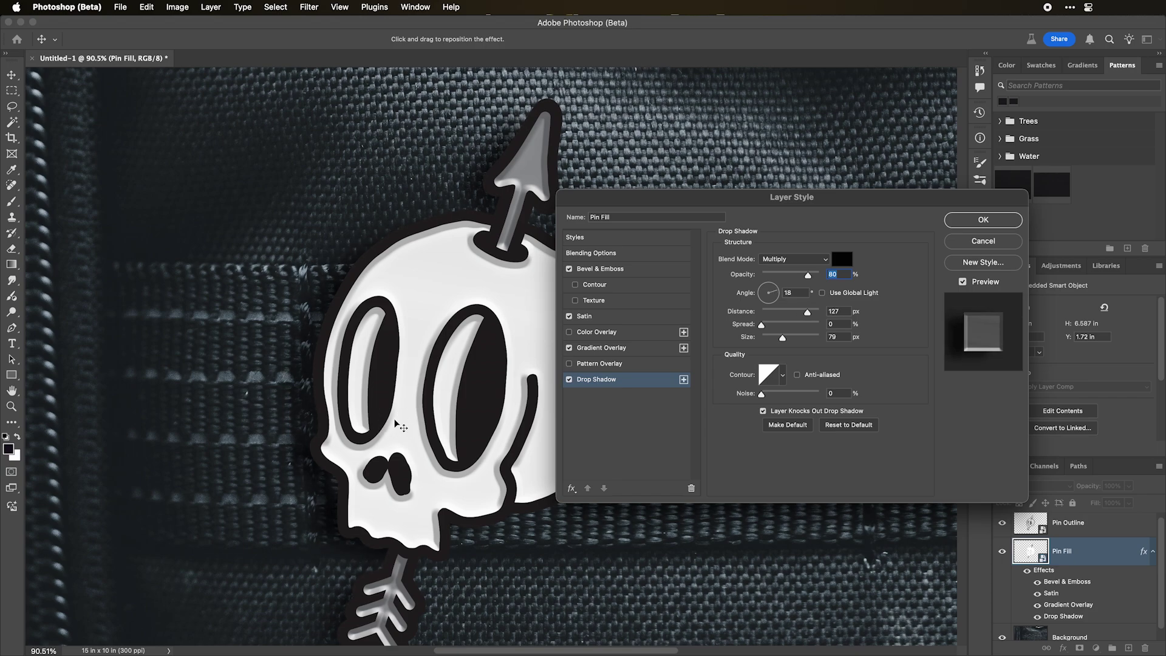
{"action": "left_click", "coordinate": [962, 223]}
{"action": "key", "text": "super+minus"}
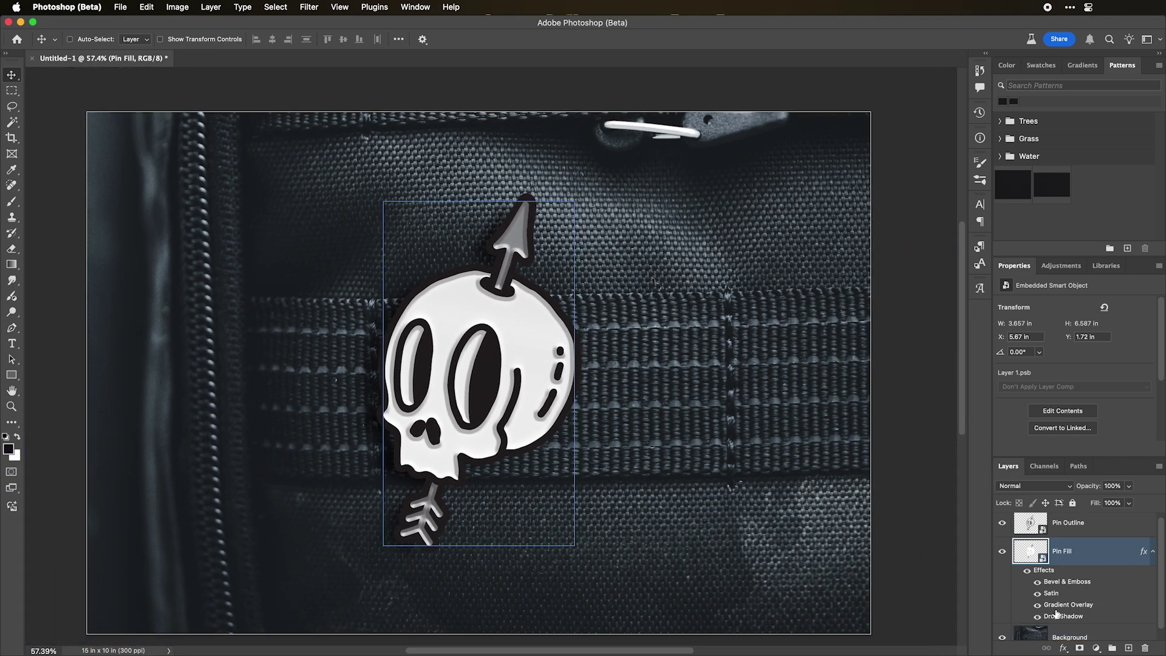
- Hide Pin Fill's Drop Shadow effect and add a white-filled layer directly above Background
{"action": "left_click", "coordinate": [1038, 616]}
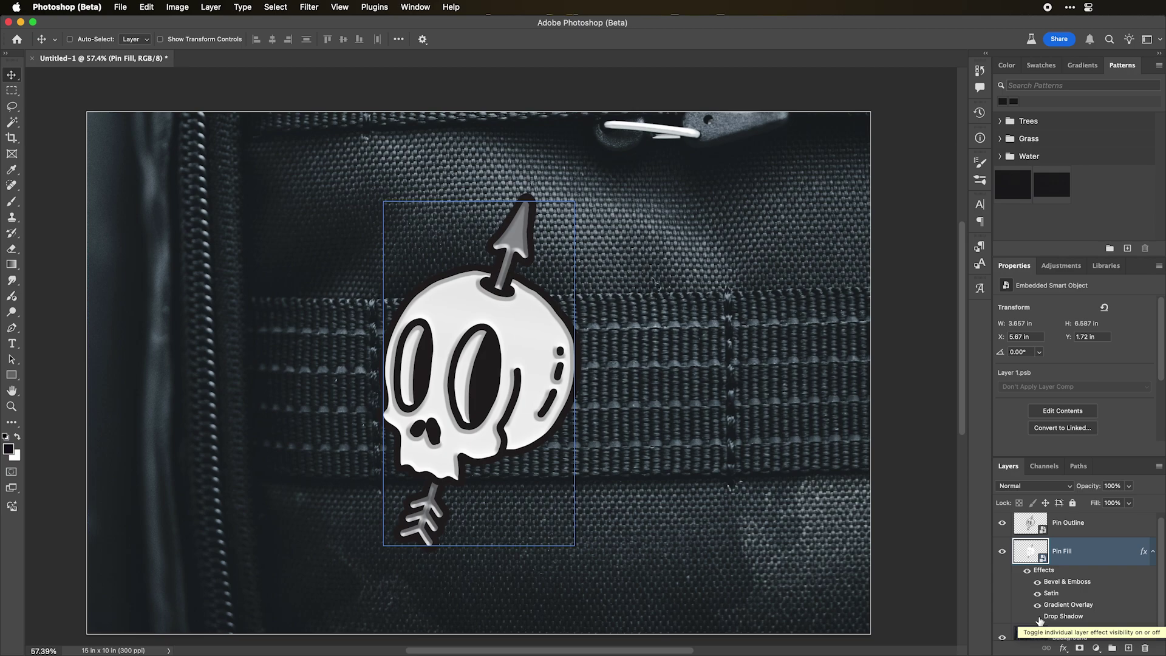
{"action": "left_click", "coordinate": [1081, 637]}
{"action": "left_click", "coordinate": [1128, 648]}
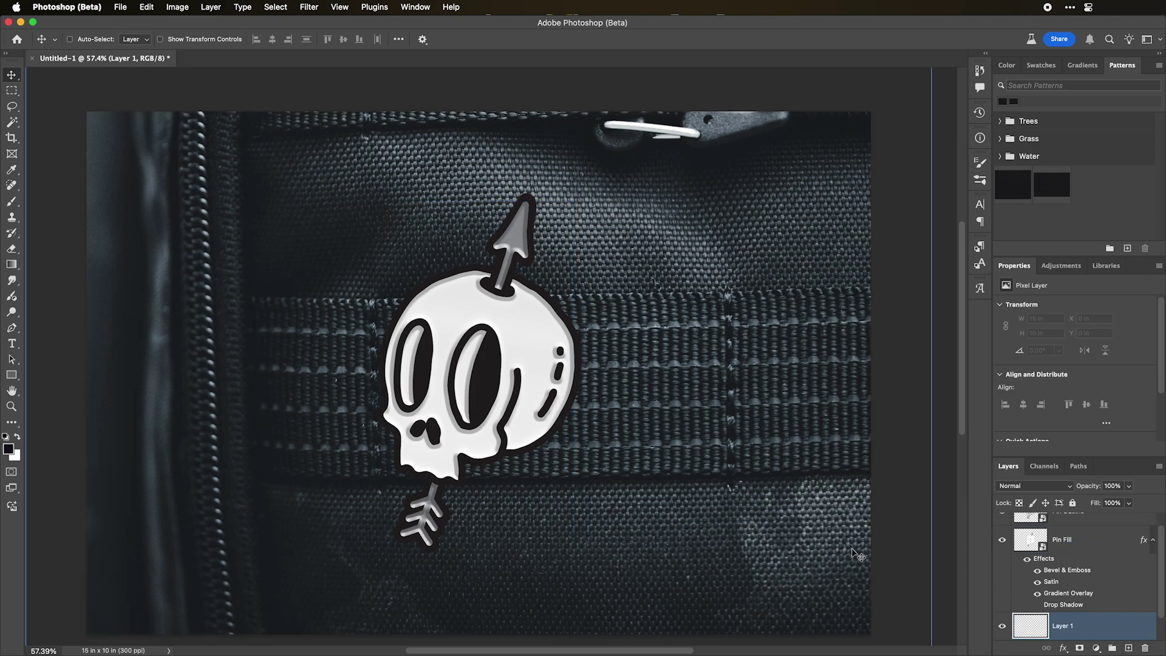
{"action": "scroll", "coordinate": [1069, 578], "scroll_direction": "down", "scroll_amount": 1}
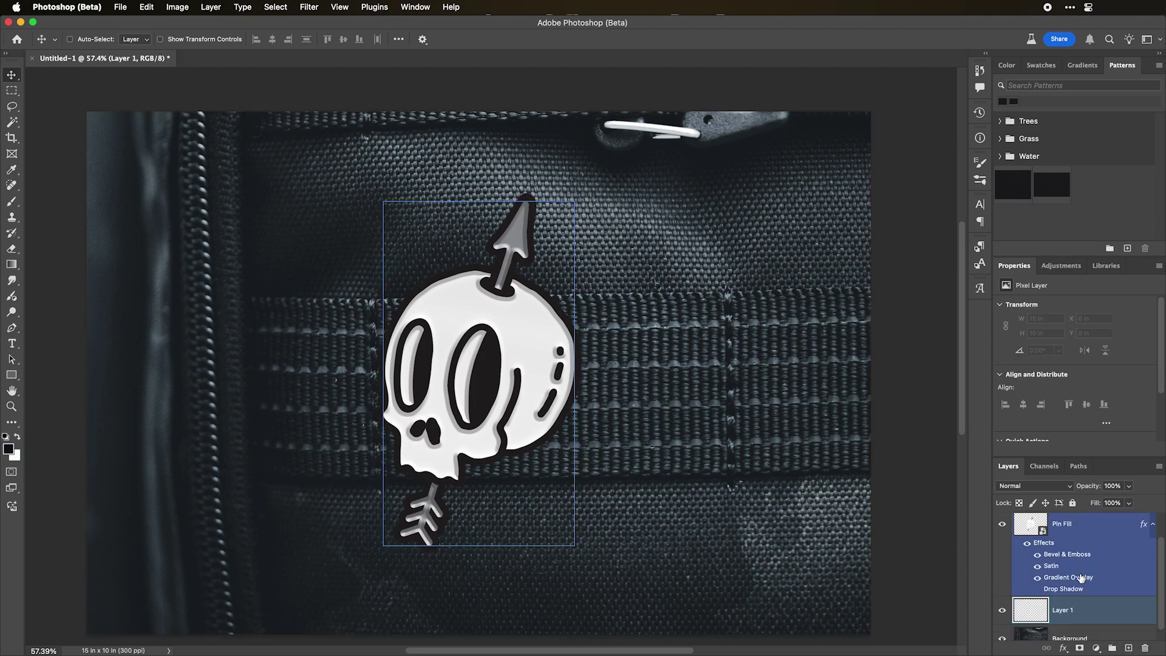
{"action": "key", "text": "super+BackSpace"}
{"action": "scroll", "coordinate": [1114, 612], "scroll_direction": "up", "scroll_amount": 2}
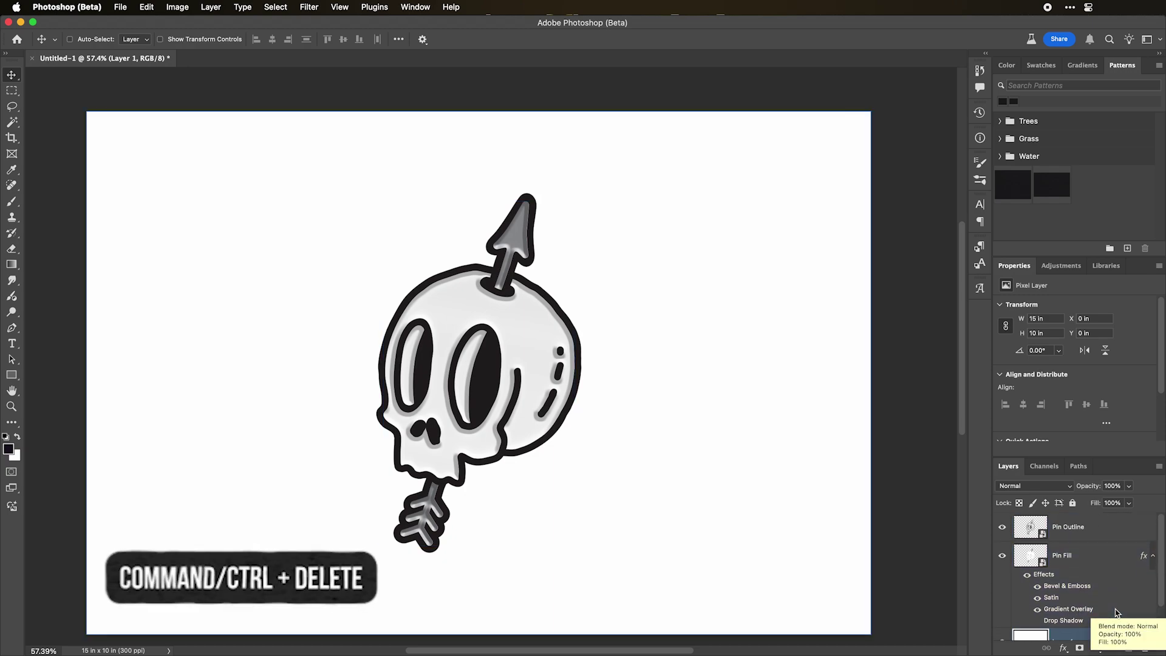
- Duplicate the Pin Fill layer, move the copy beneath the original, and rename it Shadow
{"action": "left_click", "coordinate": [1100, 557]}
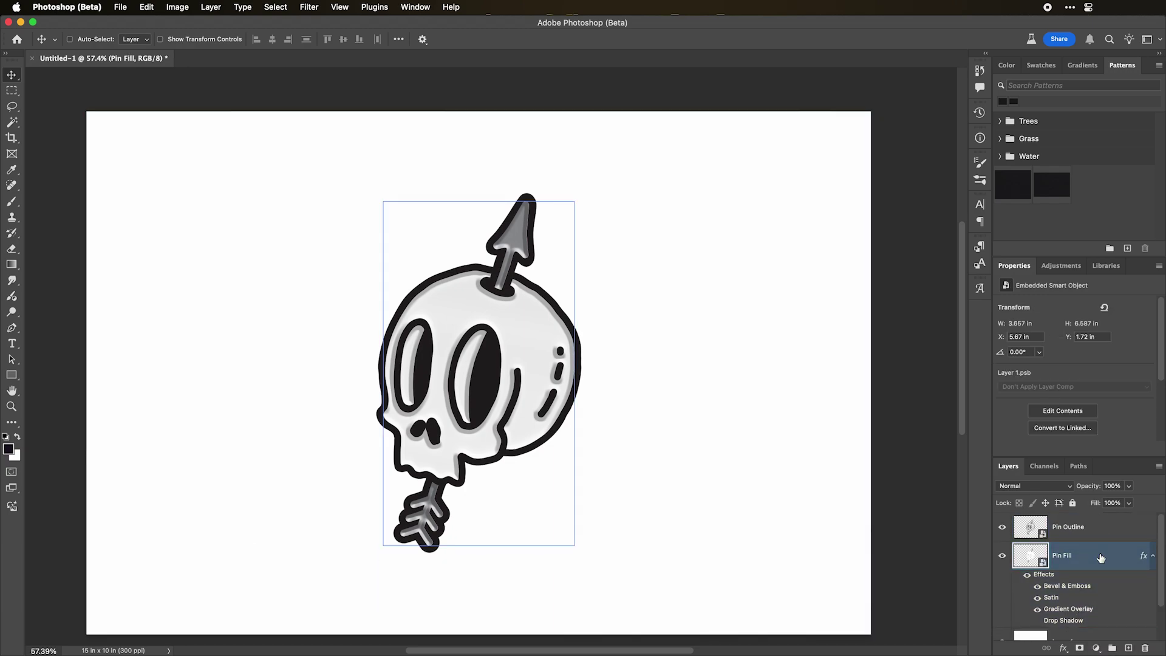
{"action": "key", "text": "super+j"}
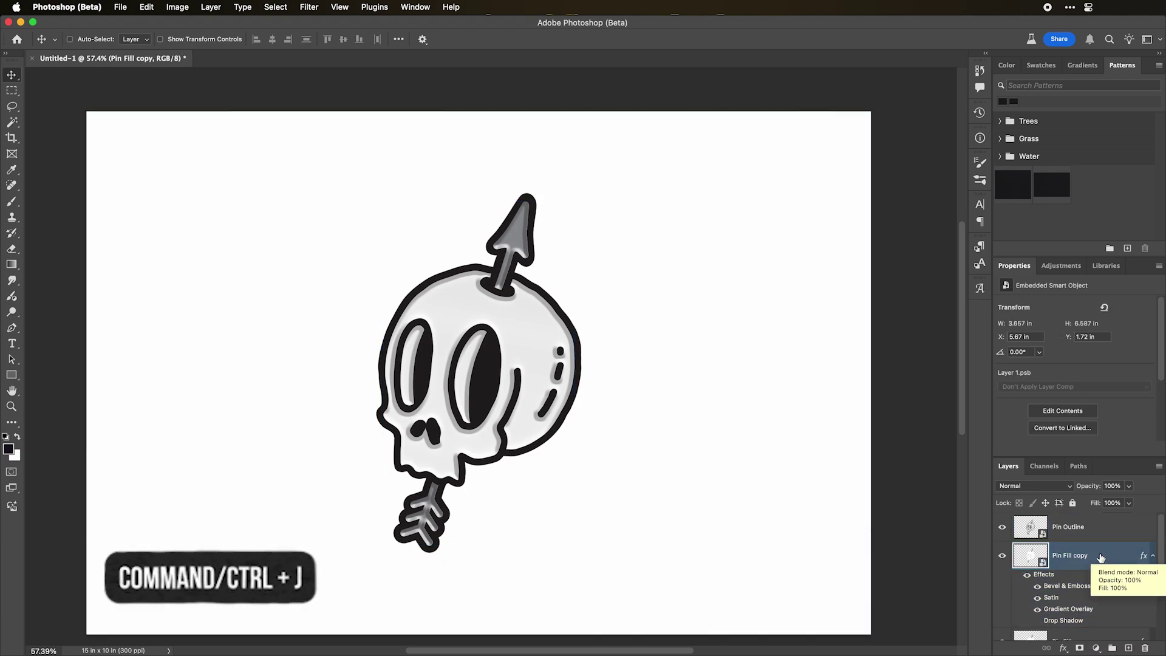
{"action": "left_click_drag", "start_coordinate": [1100, 557], "coordinate": [1080, 604]}
{"action": "double_click", "coordinate": [1073, 534]}
{"action": "type", "text": "S"}
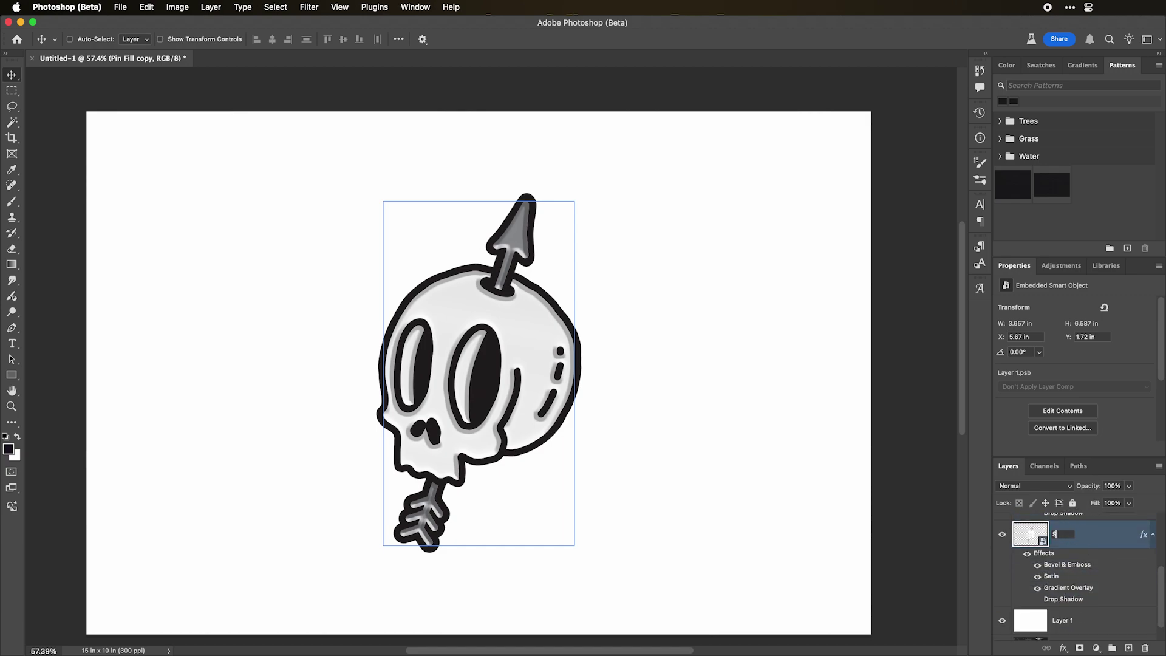
{"action": "type", "text": "hadow"}
{"action": "key", "text": "Return"}
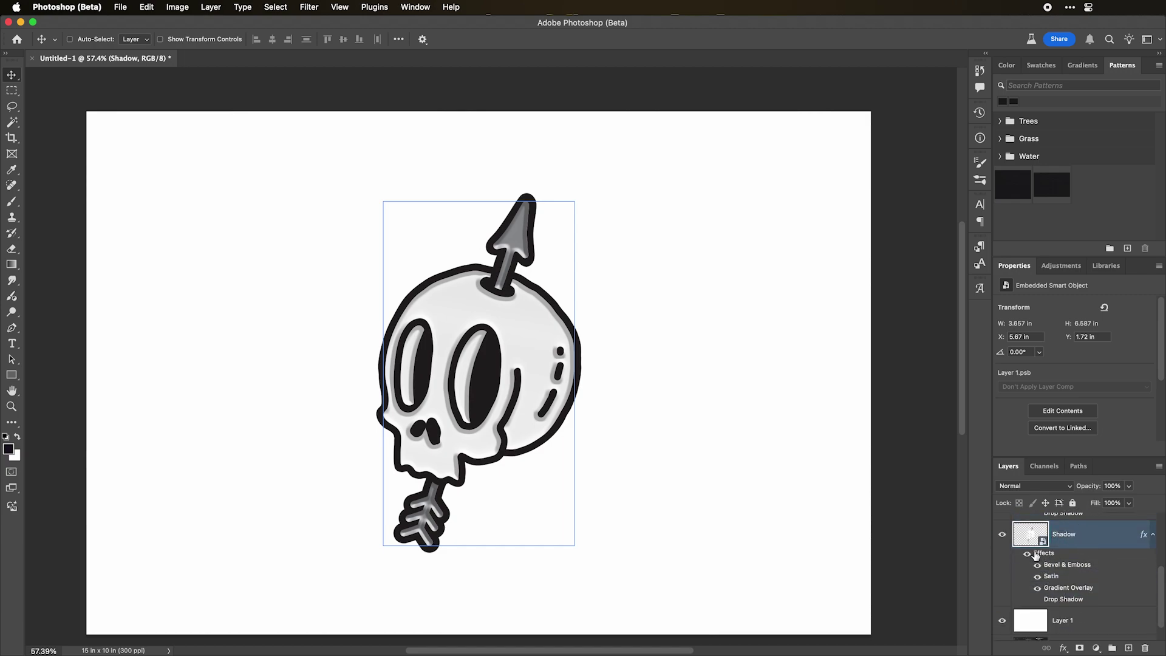
- Replace the Shadow layer's Bevel & Emboss, Satin and Gradient Overlay with a black Color Overlay in Normal mode at 100% opacity
{"action": "double_click", "coordinate": [1072, 554]}
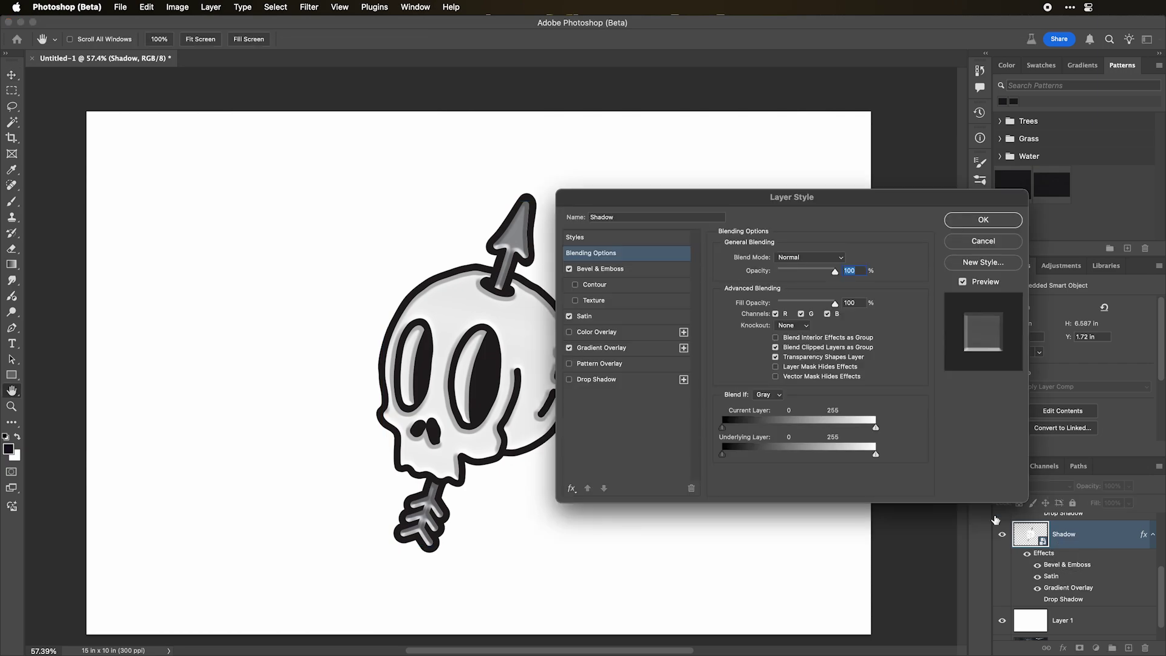
{"action": "left_click", "coordinate": [570, 269]}
{"action": "left_click", "coordinate": [569, 348]}
{"action": "left_click", "coordinate": [569, 332]}
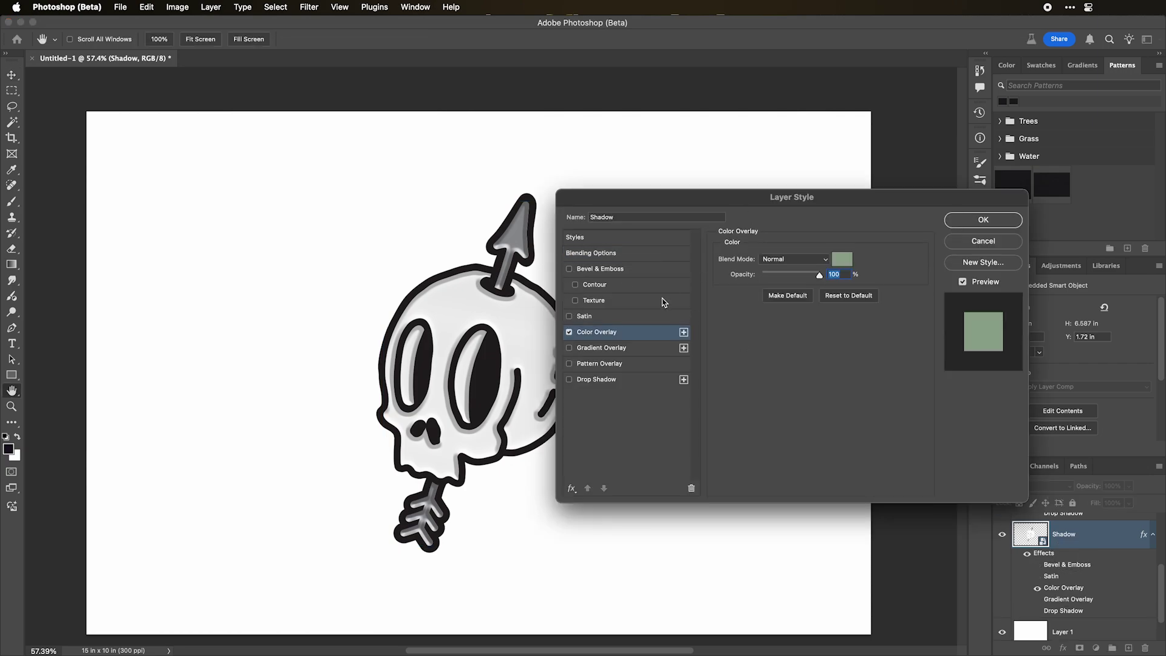
{"action": "left_click", "coordinate": [837, 257]}
{"action": "left_click", "coordinate": [538, 247]}
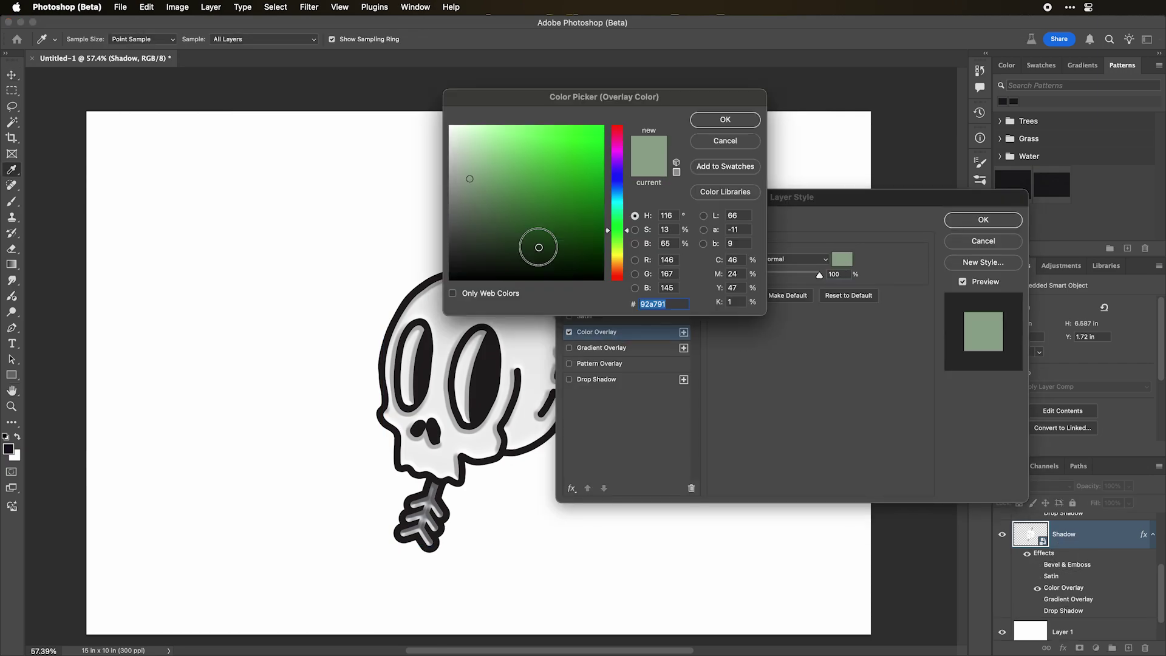
{"action": "left_click", "coordinate": [393, 329]}
{"action": "key", "text": "Return"}
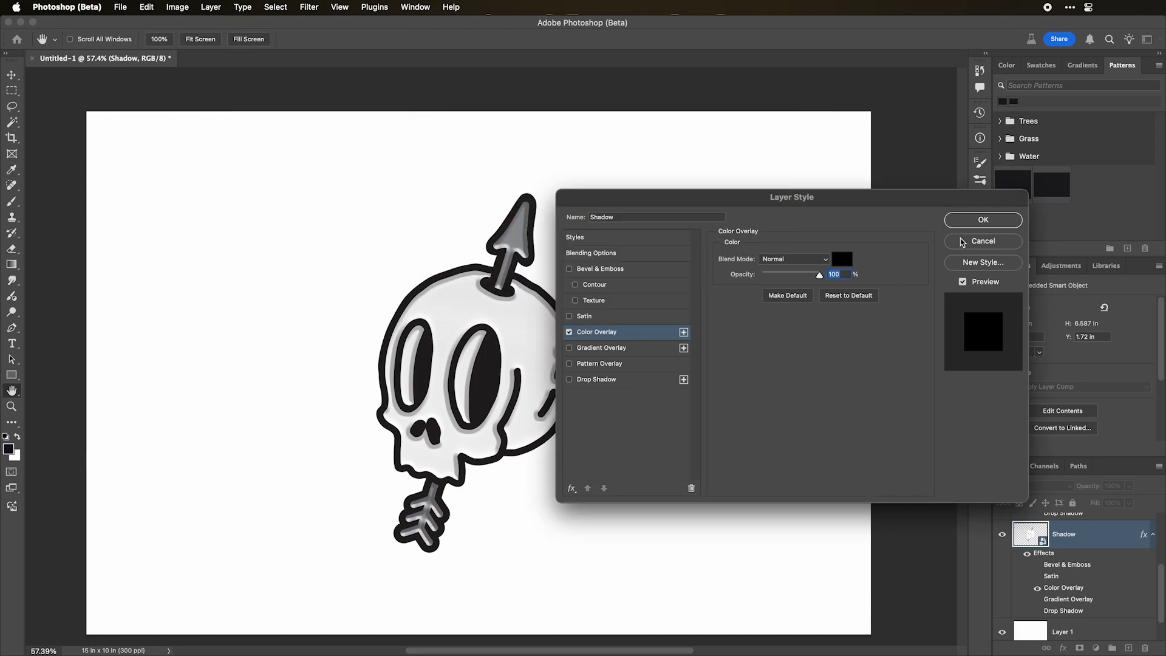
{"action": "left_click", "coordinate": [991, 226]}
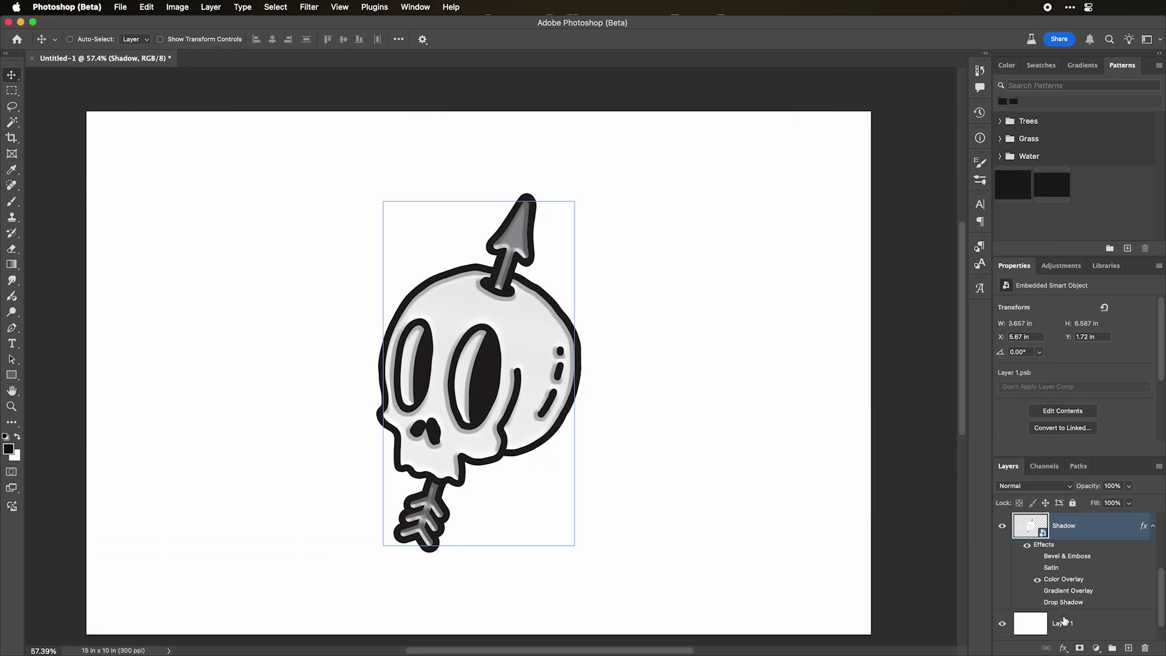
- Squash and skew the Shadow layer to about 4.21 by 1.24 in, leaning away from the skull, and move it against the arrow's fletching
{"action": "key", "text": "super"}
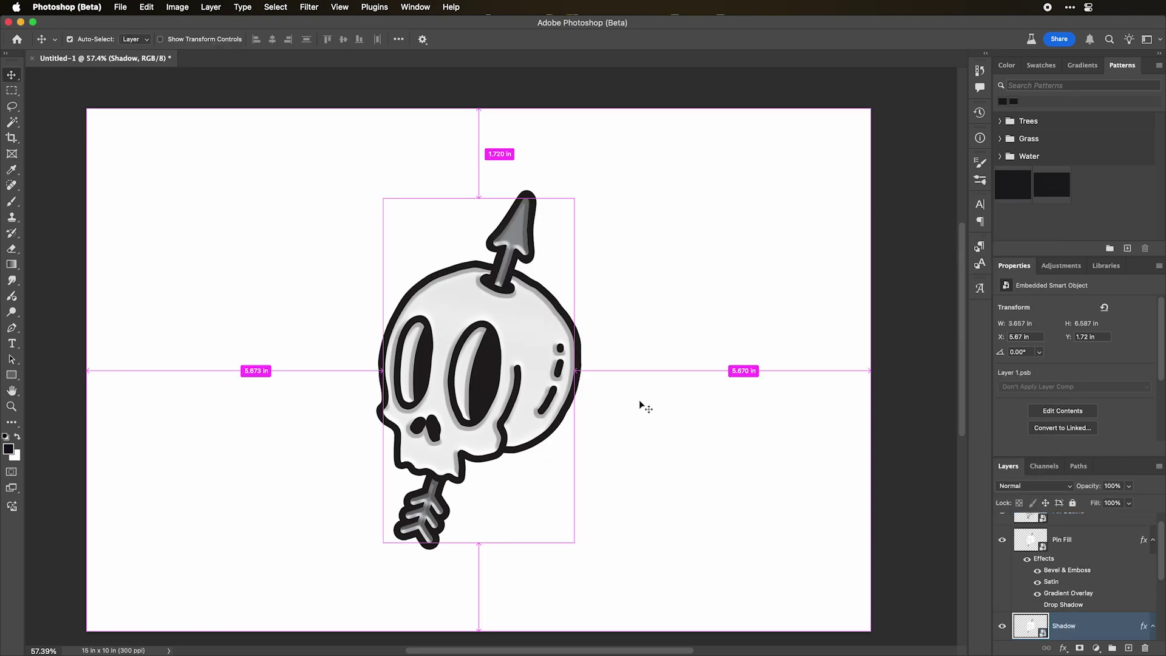
{"action": "key", "text": "super+t"}
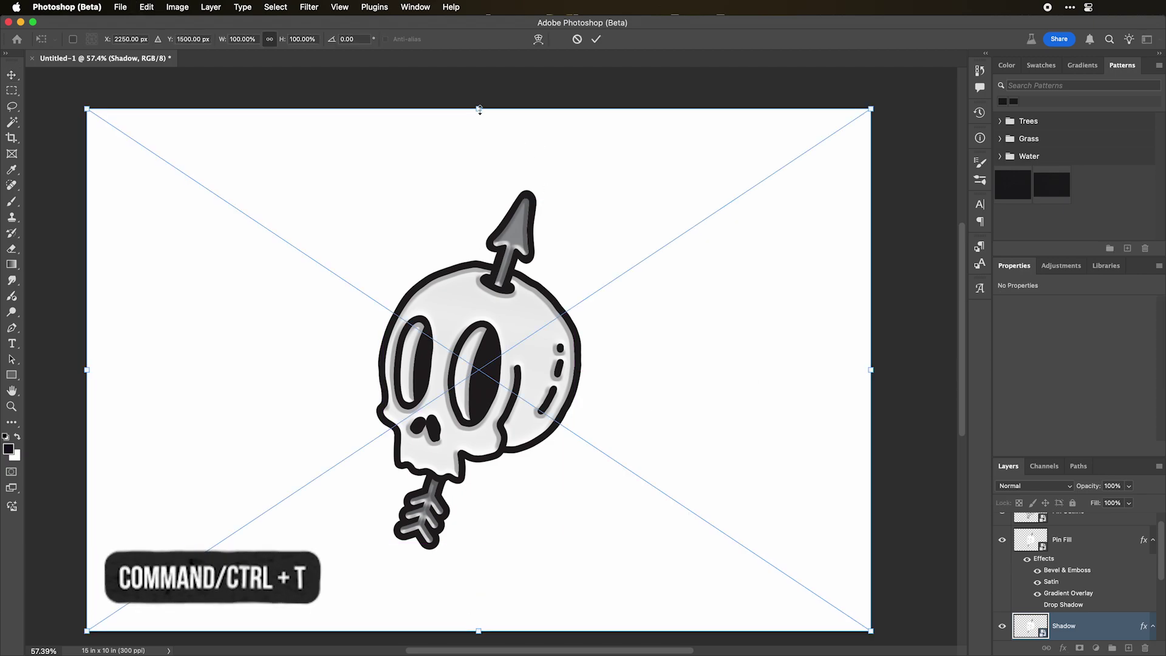
{"action": "key", "text": "Escape"}
{"action": "key", "text": "super+t"}
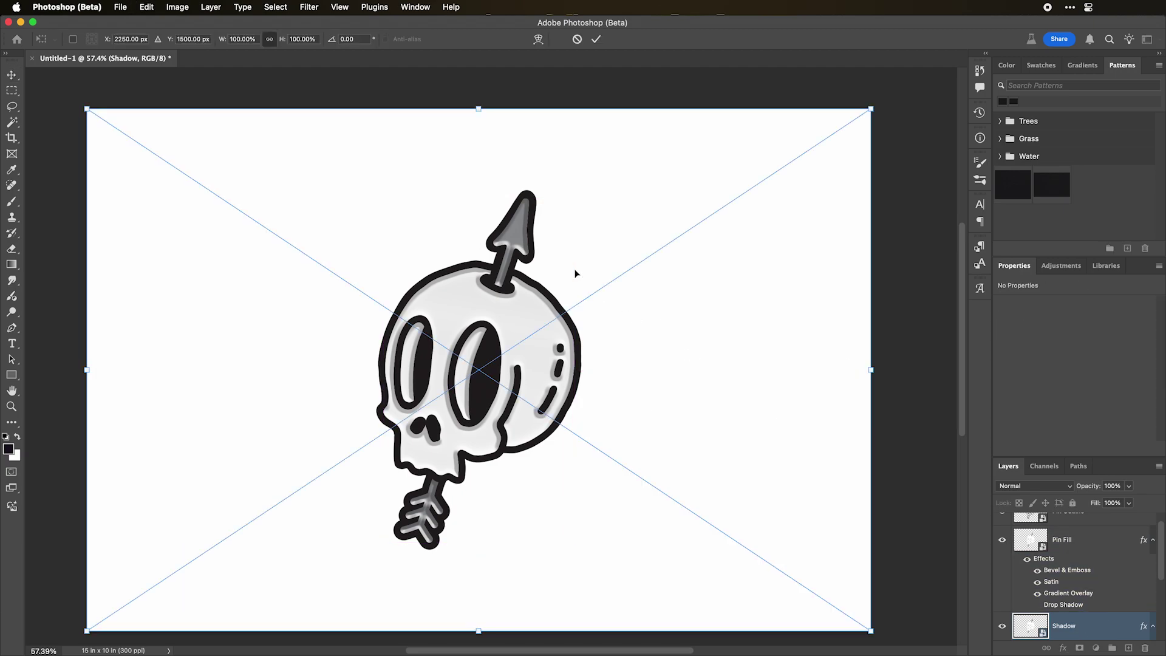
{"action": "left_click_drag", "start_coordinate": [478, 109], "coordinate": [605, 532]}
{"action": "key", "text": "Return"}
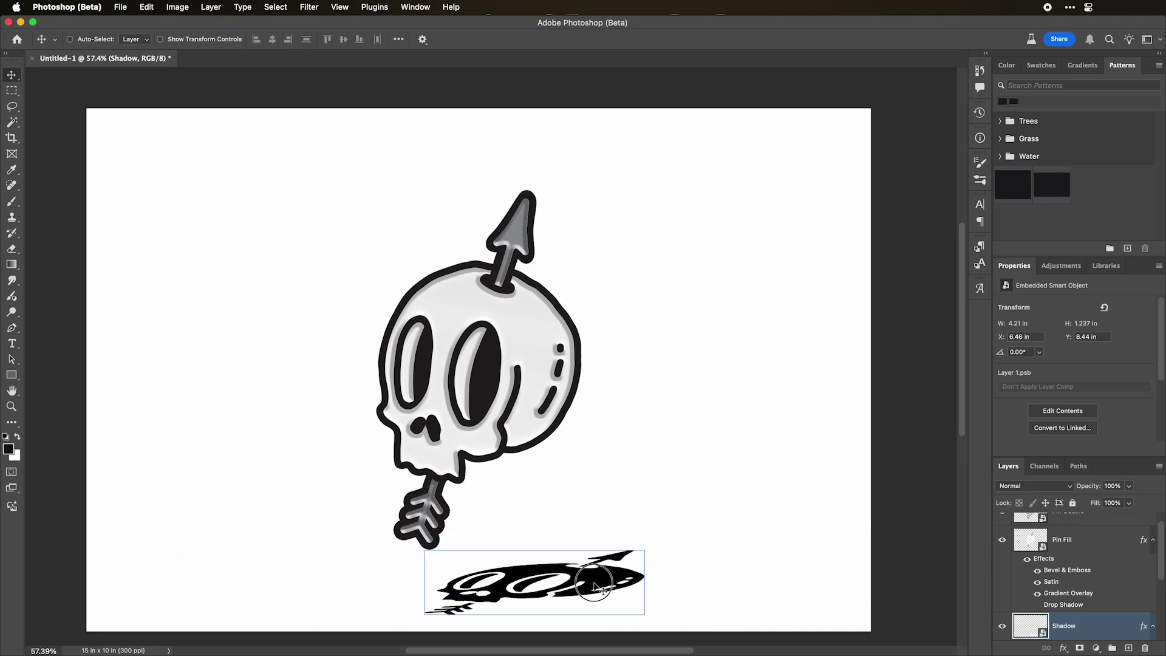
{"action": "left_click_drag", "start_coordinate": [594, 586], "coordinate": [578, 515]}
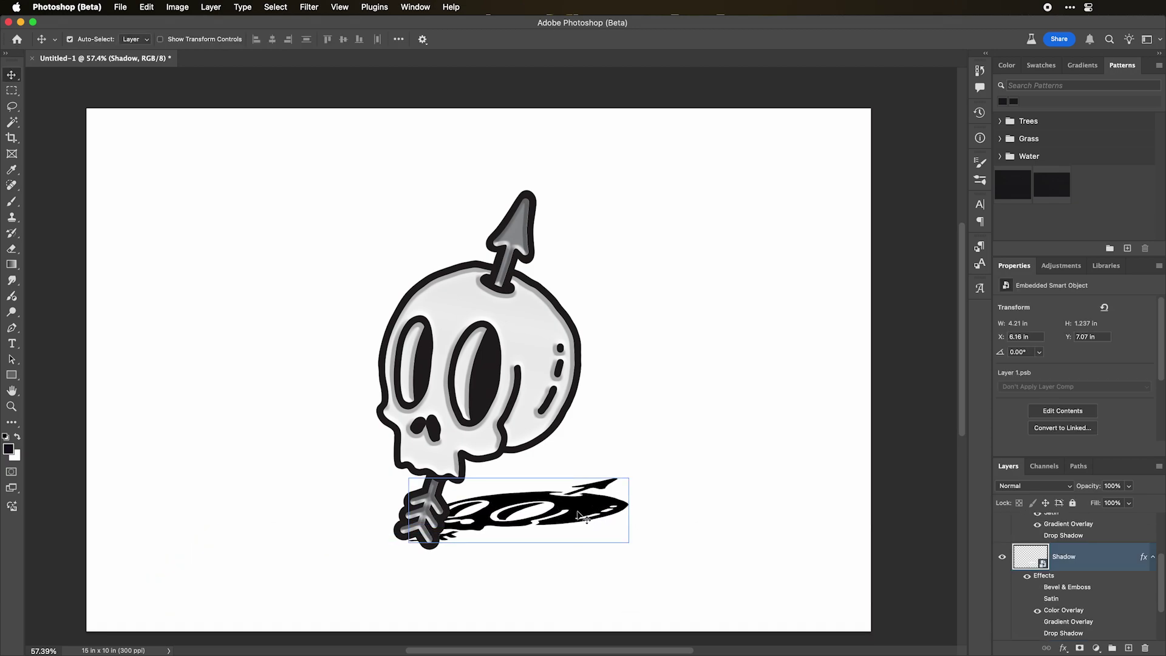
- Stretch the Shadow layer upward to about 2.46 in high and reposition it against the base of the skull's arrow
{"action": "key", "text": "ctrl+t"}
{"action": "left_click_drag", "start_coordinate": [590, 461], "coordinate": [589, 366]}
{"action": "key", "text": "Return"}
{"action": "left_click_drag", "start_coordinate": [588, 413], "coordinate": [589, 428]}
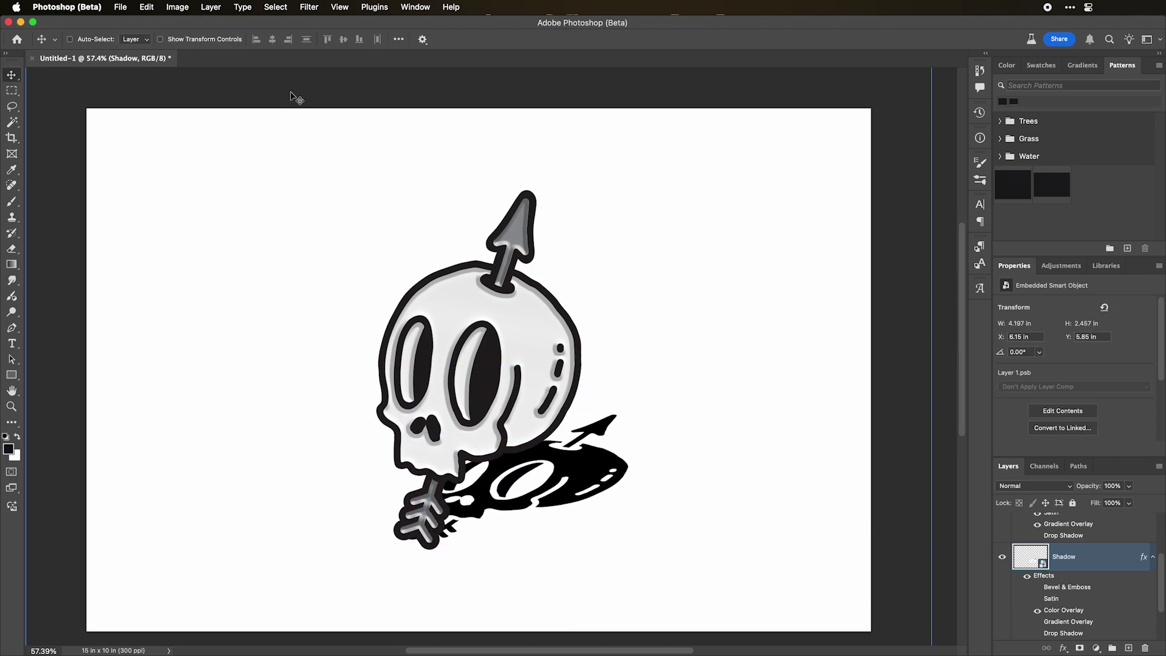
- Apply a Gaussian Blur with a radius of 47.2 pixels to the Shadow layer
{"action": "left_click", "coordinate": [310, 7]}
{"action": "mouse_move", "coordinate": [349, 188]}
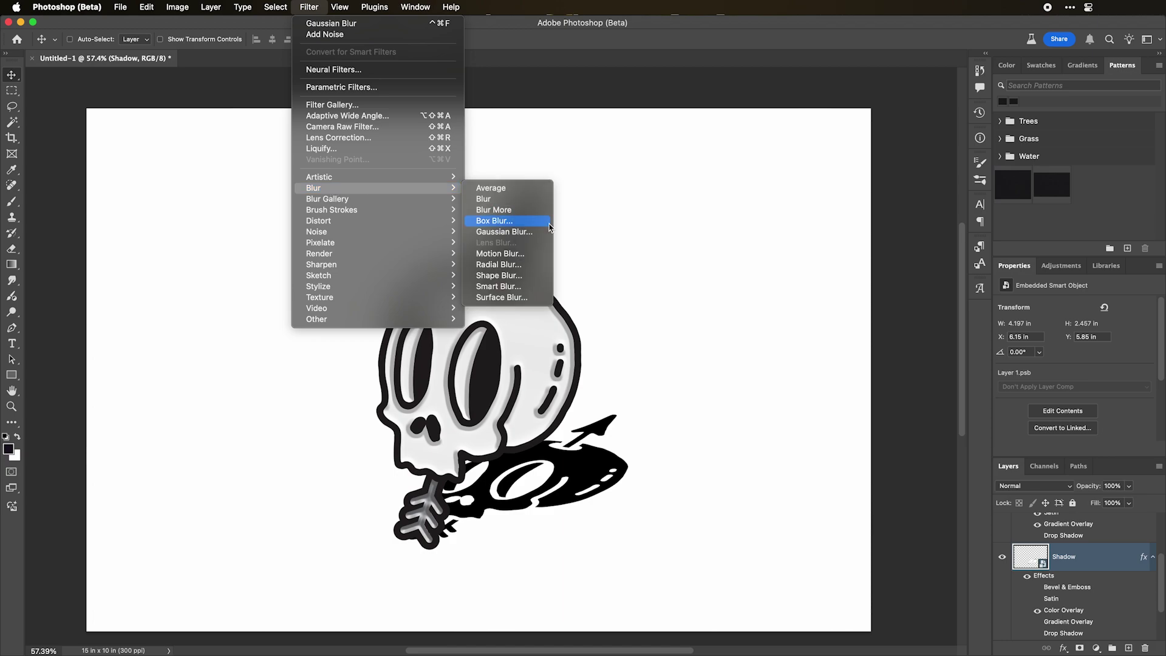
{"action": "left_click", "coordinate": [546, 232]}
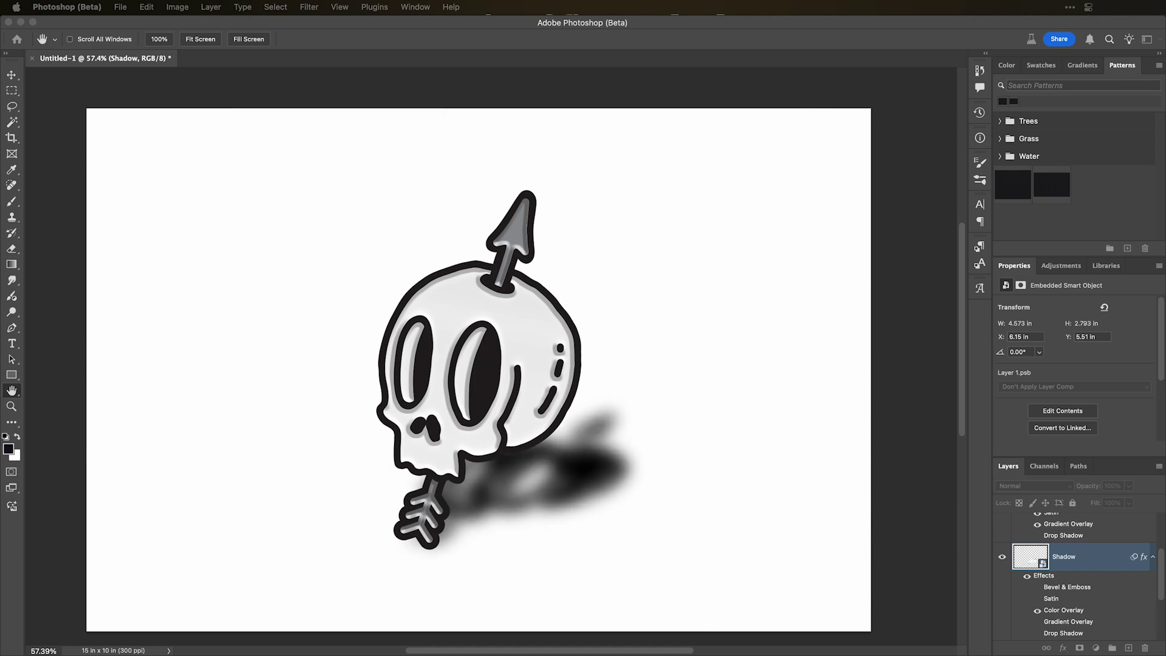
- Set the Shadow layer's blend mode to Multiply and nudge the shadow slightly upward toward the skull
{"action": "key", "text": "v"}
{"action": "left_click", "coordinate": [1032, 485]}
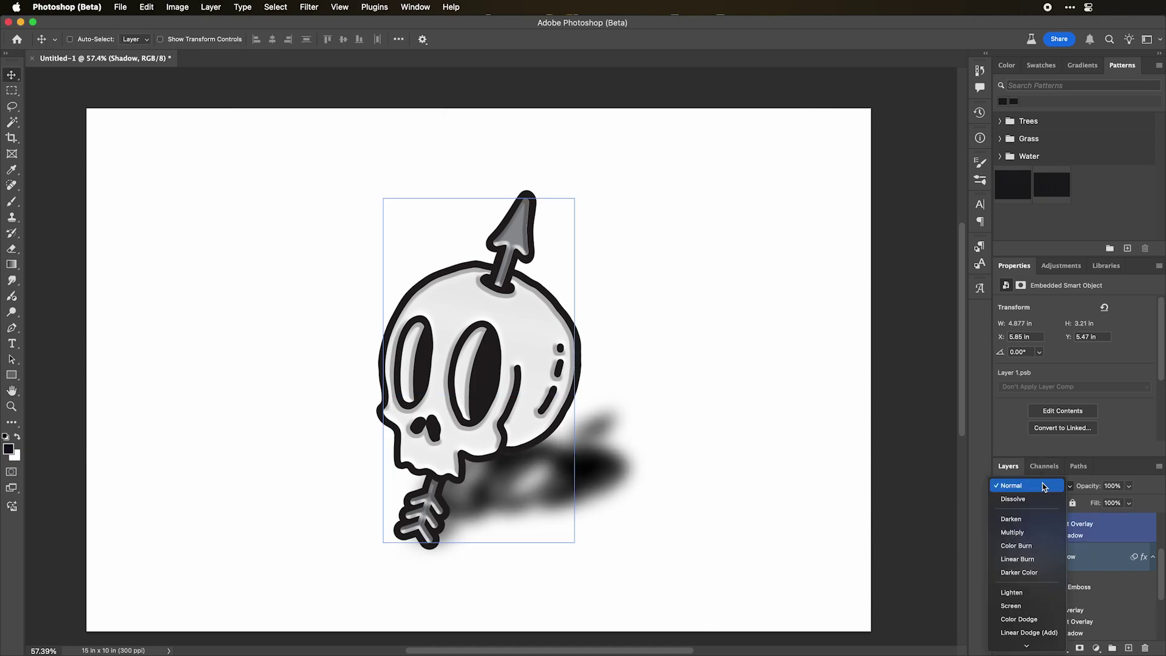
{"action": "left_click", "coordinate": [1020, 526]}
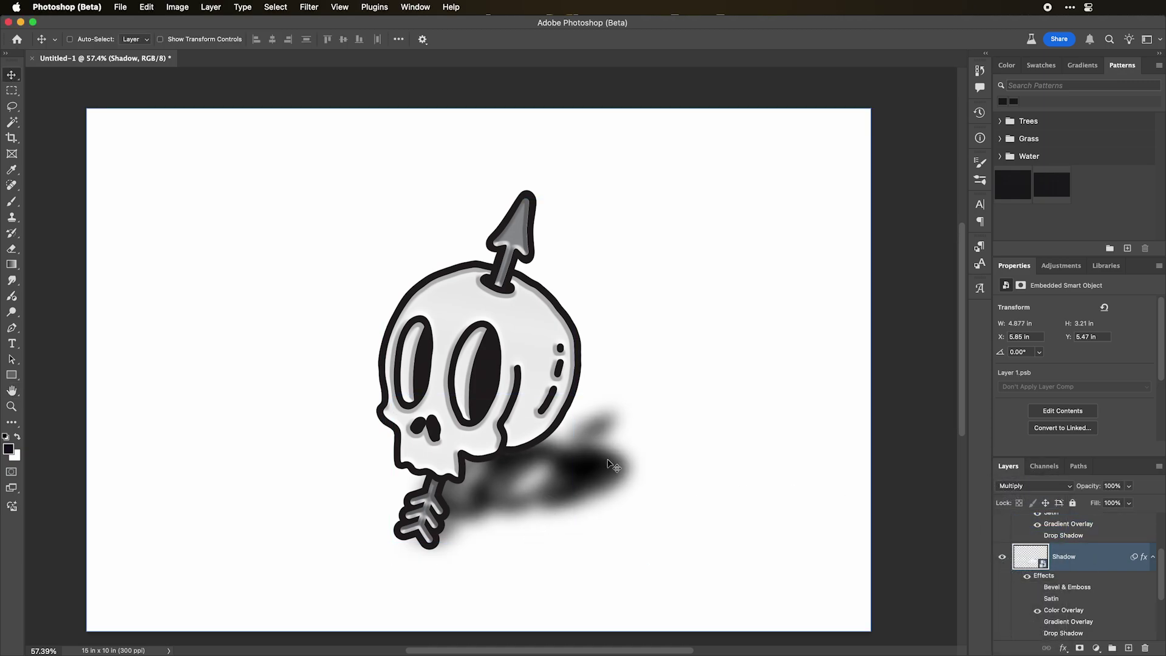
{"action": "left_click_drag", "start_coordinate": [578, 502], "coordinate": [573, 490]}
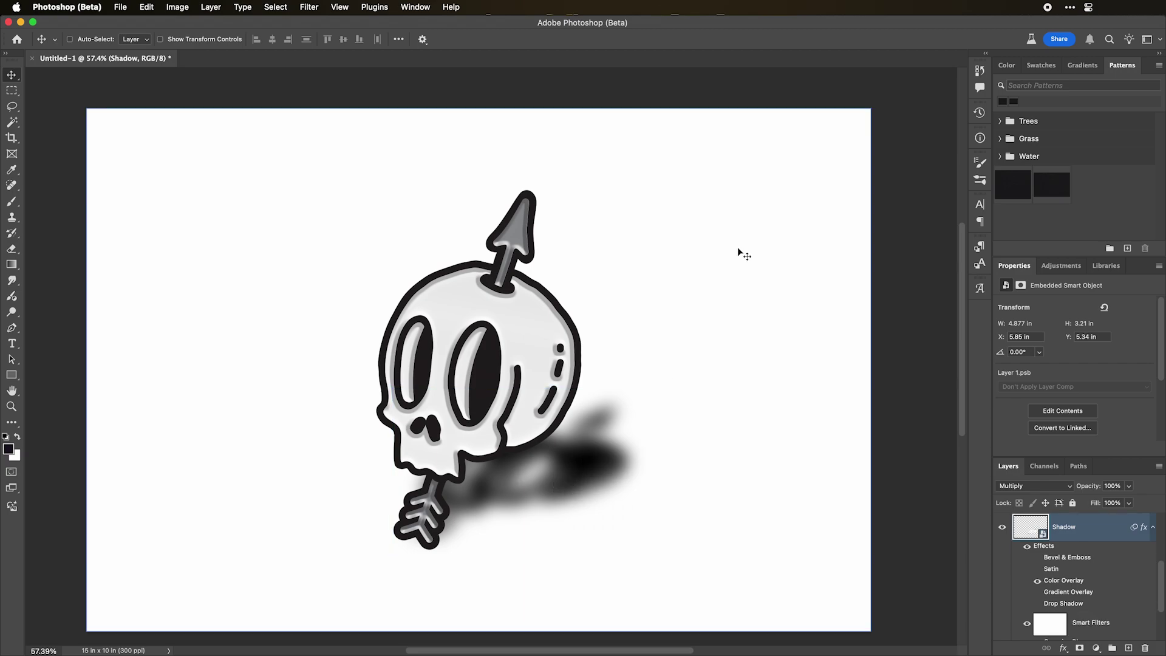
- Lower the Shadow layer's opacity to 68% and raise its Gaussian Blur radius to about 103.1 pixels
{"action": "scroll", "coordinate": [736, 250], "scroll_direction": "down", "scroll_amount": 5}
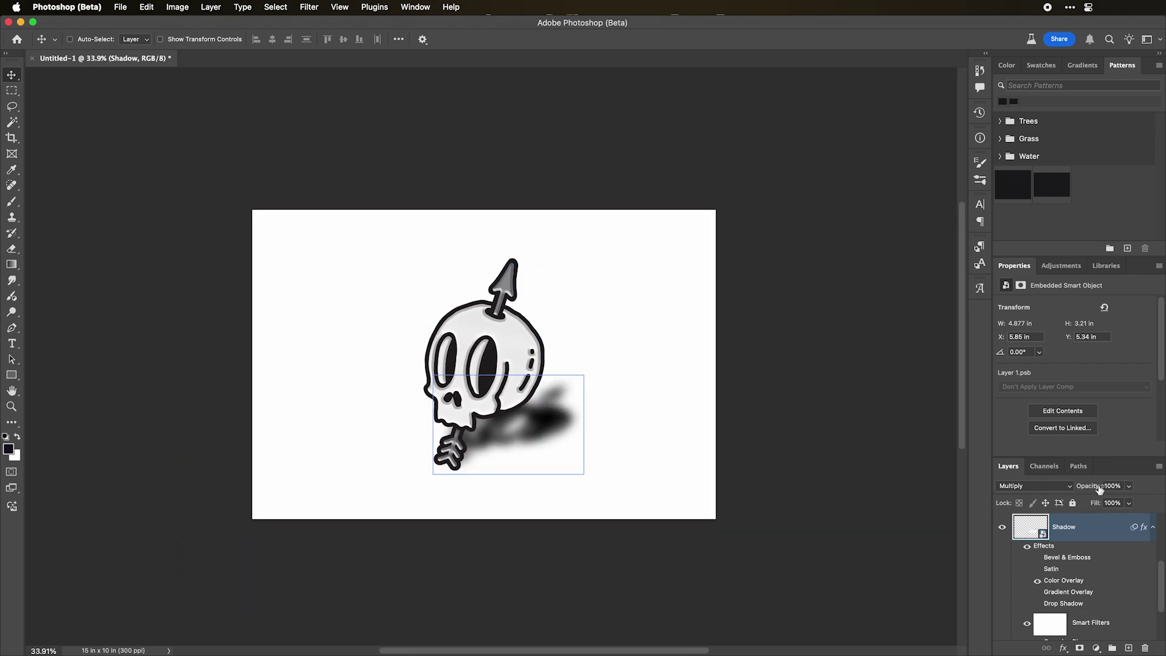
{"action": "mouse_move", "coordinate": [1087, 486]}
{"action": "left_mouse_down"}
{"action": "mouse_move", "coordinate": [1040, 486]}
{"action": "mouse_move", "coordinate": [1069, 487]}
{"action": "left_mouse_up"}
{"action": "double_click", "coordinate": [1063, 576]}
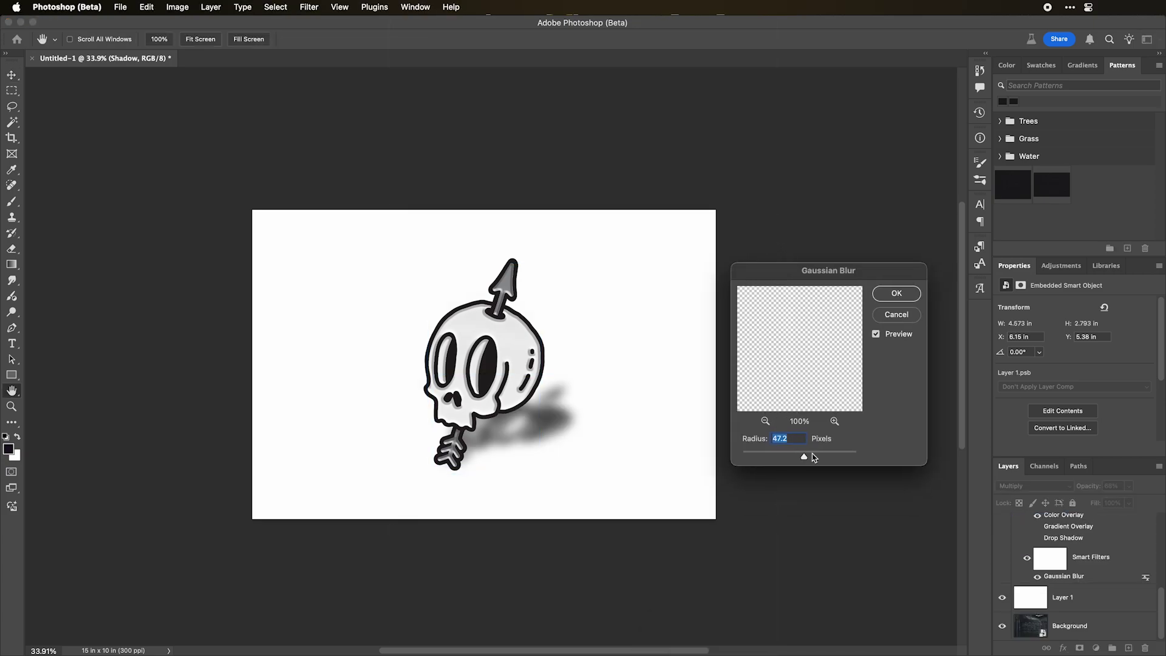
{"action": "mouse_move", "coordinate": [814, 457]}
{"action": "left_mouse_down"}
{"action": "mouse_move", "coordinate": [771, 456]}
{"action": "mouse_move", "coordinate": [817, 456]}
{"action": "left_mouse_up"}
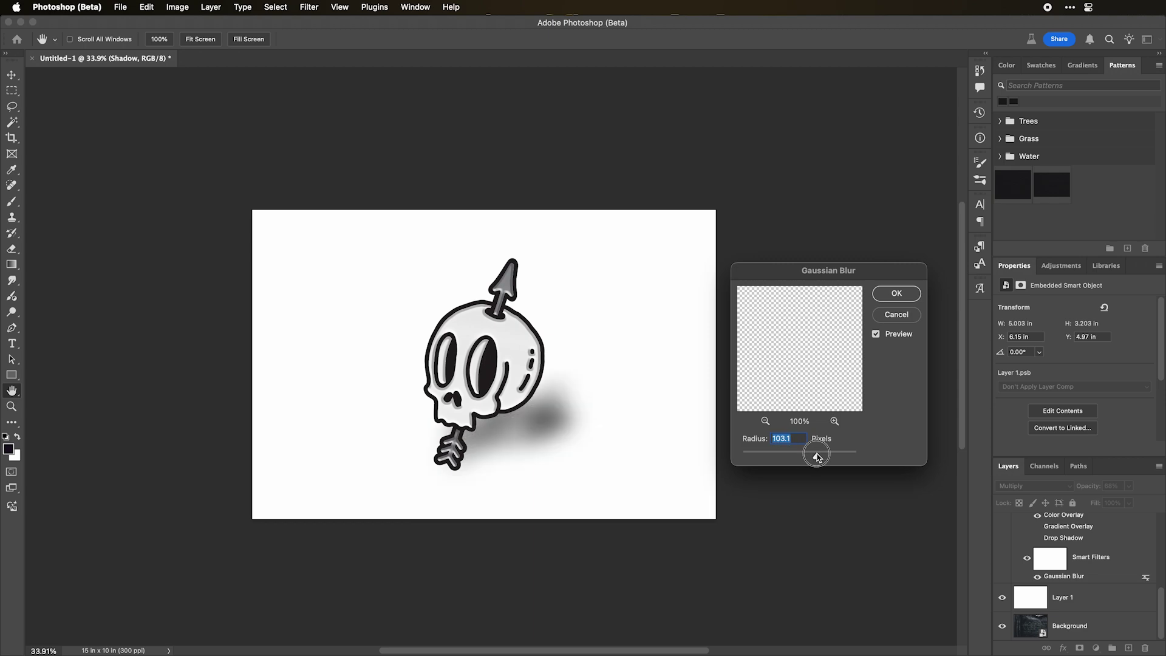
{"action": "key", "text": "Return"}
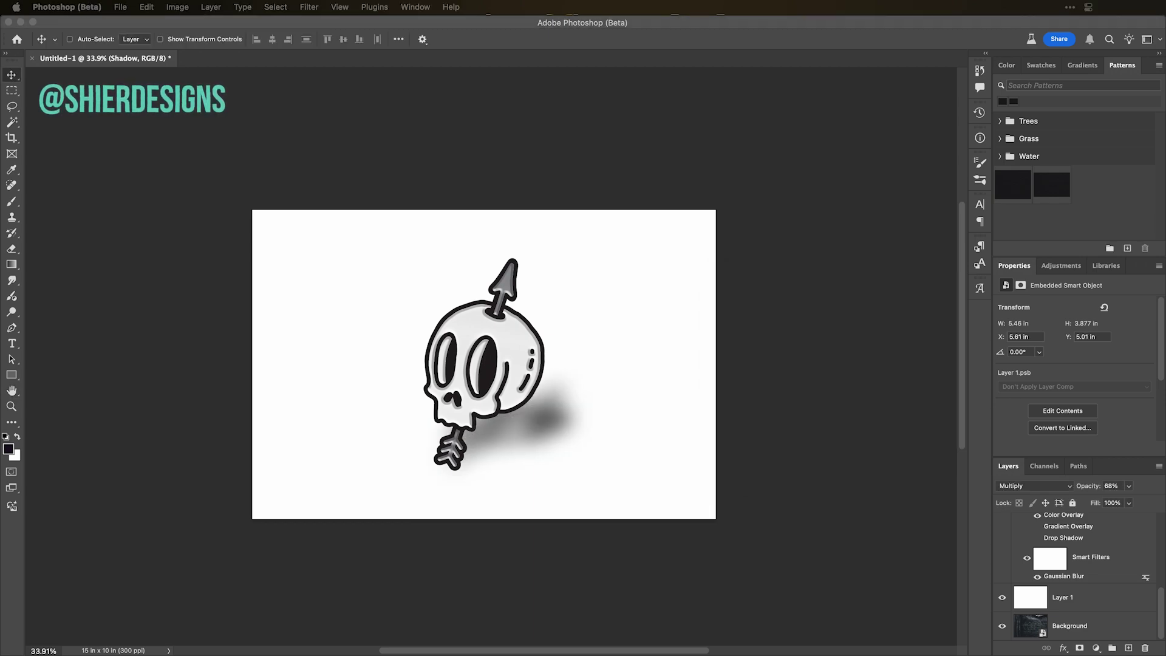
- Place the Sand.jpg photo into the document to fill the canvas and move its layer directly beneath Shadow
{"action": "left_click_drag", "start_coordinate": [638, 438], "coordinate": [542, 395]}
{"action": "key", "text": "Return"}
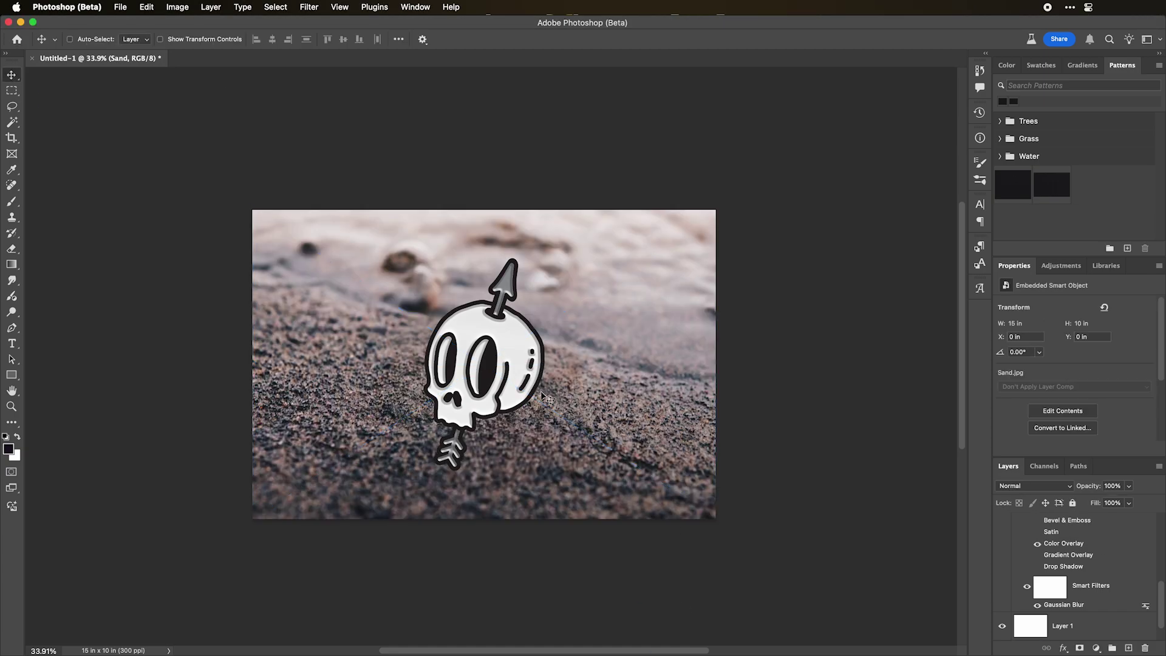
{"action": "scroll", "coordinate": [1111, 578], "scroll_direction": "up", "scroll_amount": 3}
{"action": "left_click_drag", "start_coordinate": [1111, 578], "coordinate": [1048, 602]}
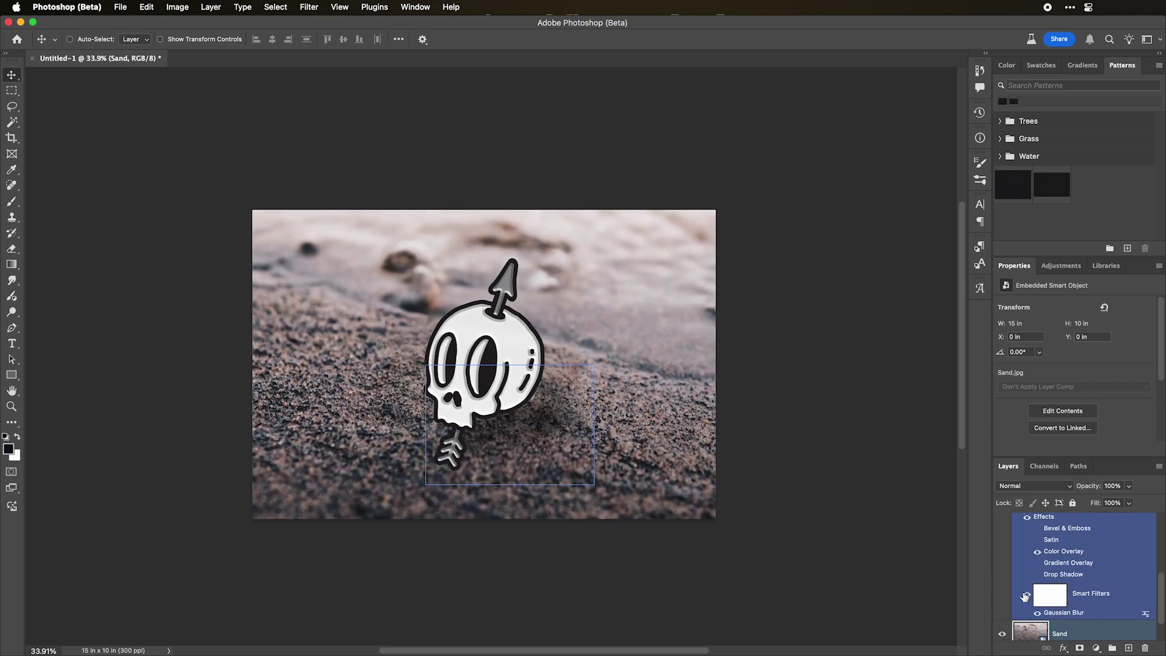
- Hide the Shadow layer and show Pin Fill's Drop Shadow effect to preview the flat shadow on the sand
{"action": "scroll", "coordinate": [1049, 602], "scroll_direction": "up", "scroll_amount": 2}
{"action": "left_click", "coordinate": [1002, 586]}
{"action": "scroll", "coordinate": [1062, 604], "scroll_direction": "up", "scroll_amount": 2}
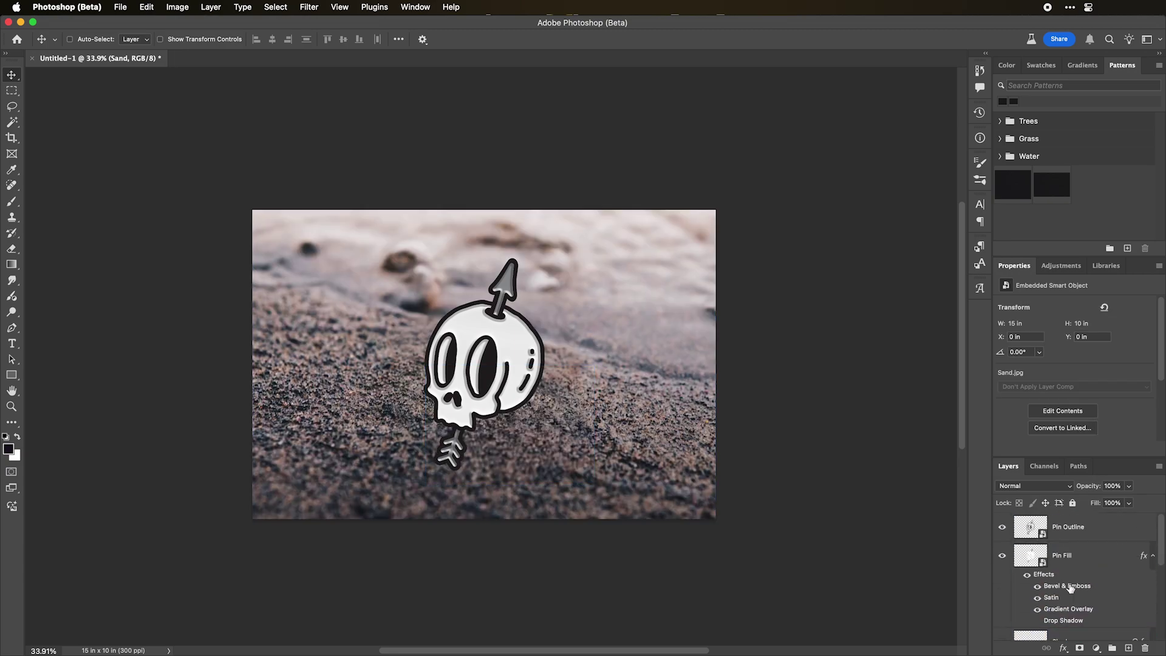
{"action": "left_click", "coordinate": [1093, 555]}
{"action": "left_click", "coordinate": [1037, 621]}
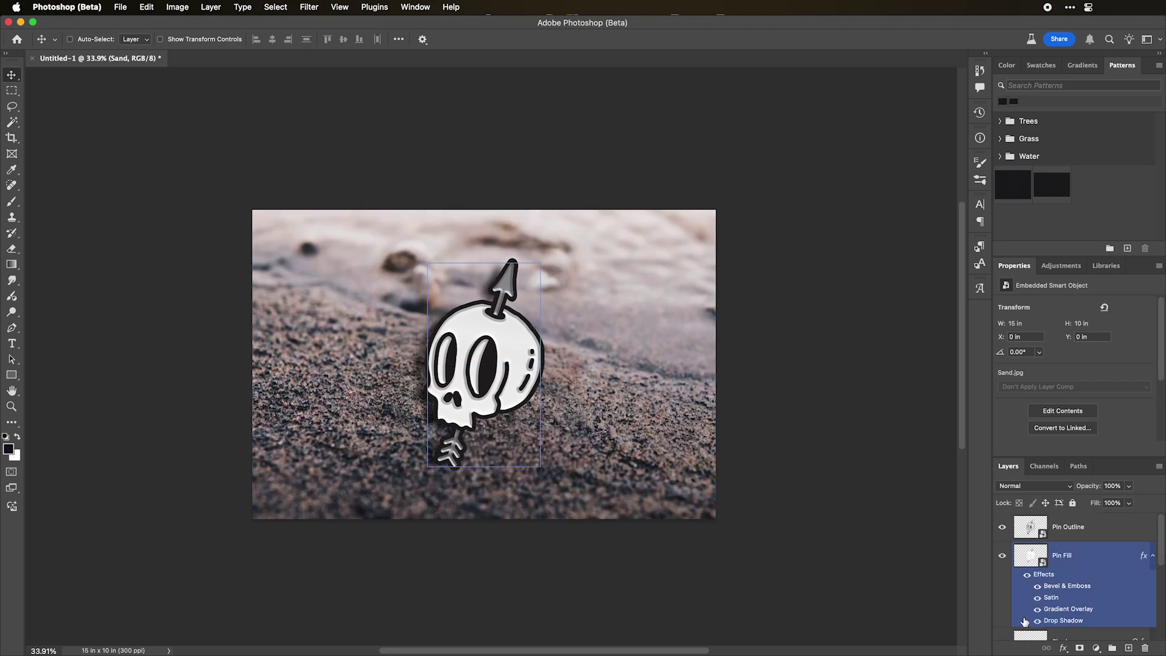
{"action": "left_click", "coordinate": [485, 268], "text": "super"}
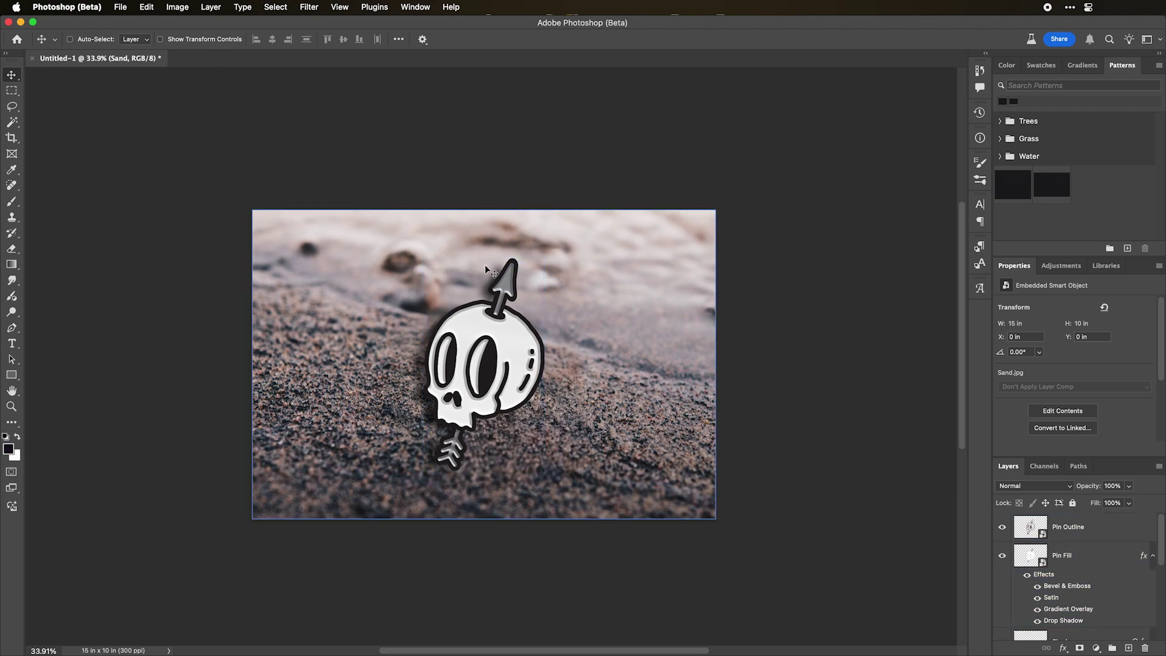
{"action": "left_click", "coordinate": [479, 286], "text": "super"}
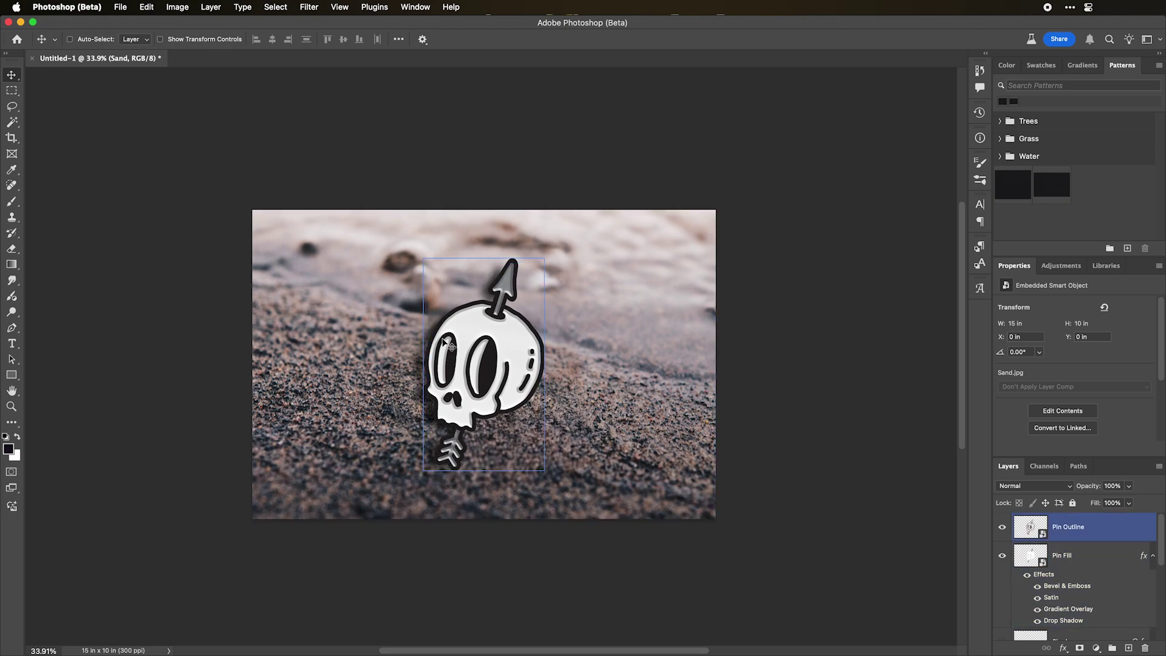
{"action": "left_click", "coordinate": [565, 333], "text": "super"}
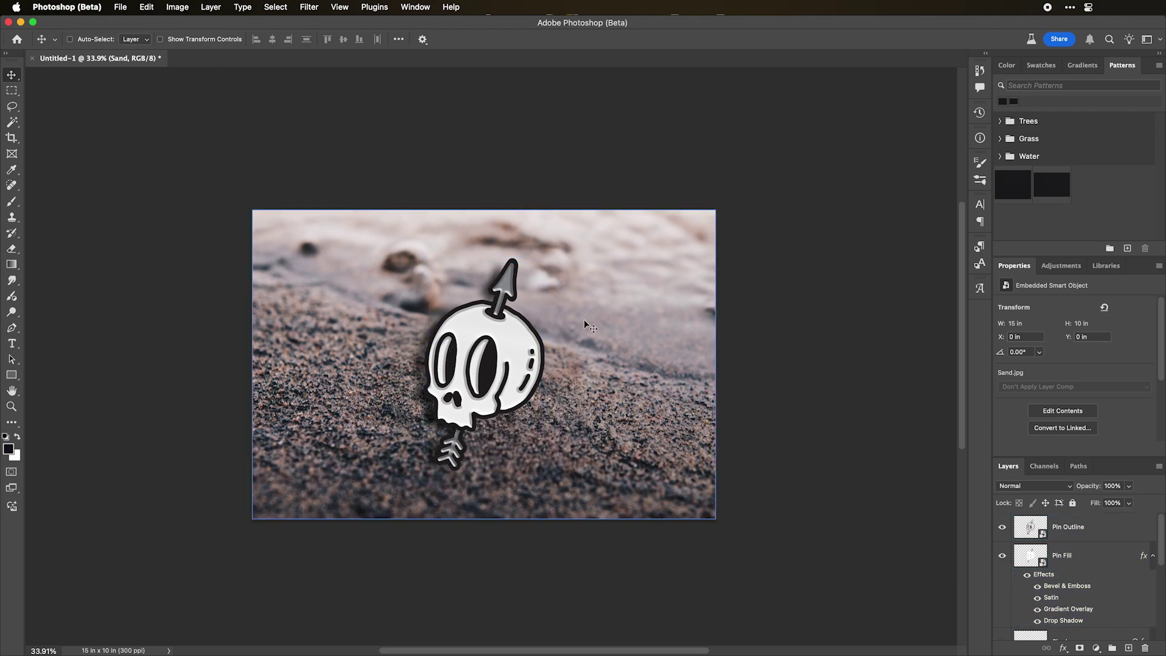
- Hide Pin Fill's Drop Shadow effect, and show and select the Shadow layer
{"action": "left_click", "coordinate": [1000, 574]}
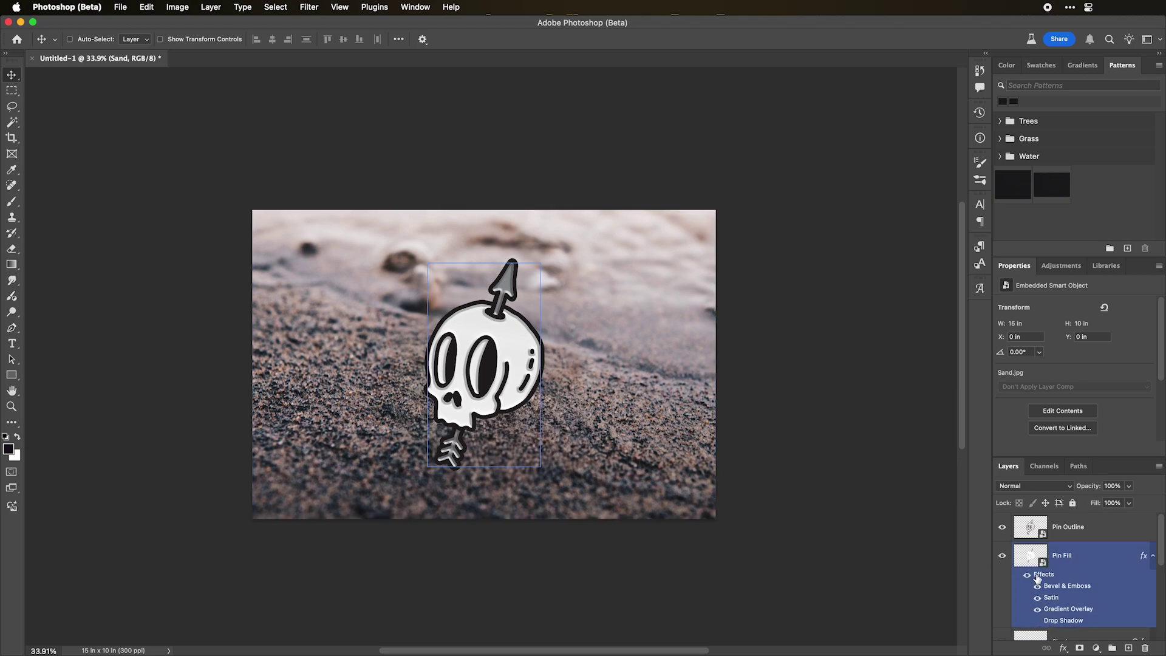
{"action": "scroll", "coordinate": [1038, 607], "scroll_direction": "down", "scroll_amount": 5}
{"action": "scroll", "coordinate": [1037, 578], "scroll_direction": "up", "scroll_amount": 2}
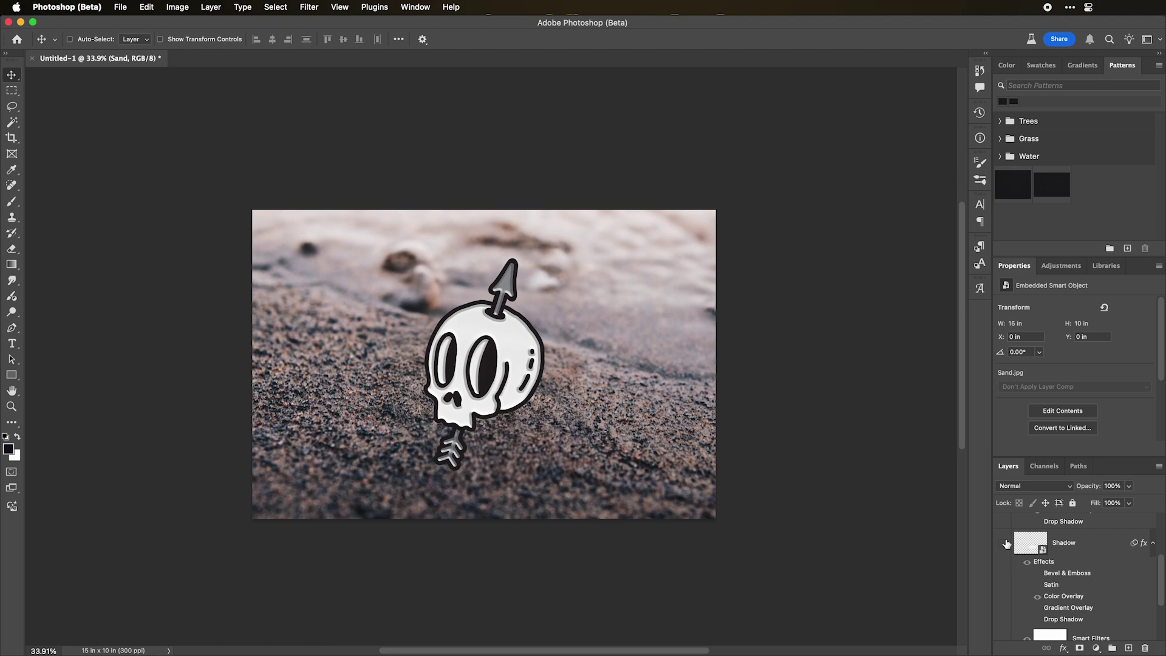
{"action": "left_click", "coordinate": [528, 413], "text": "super"}
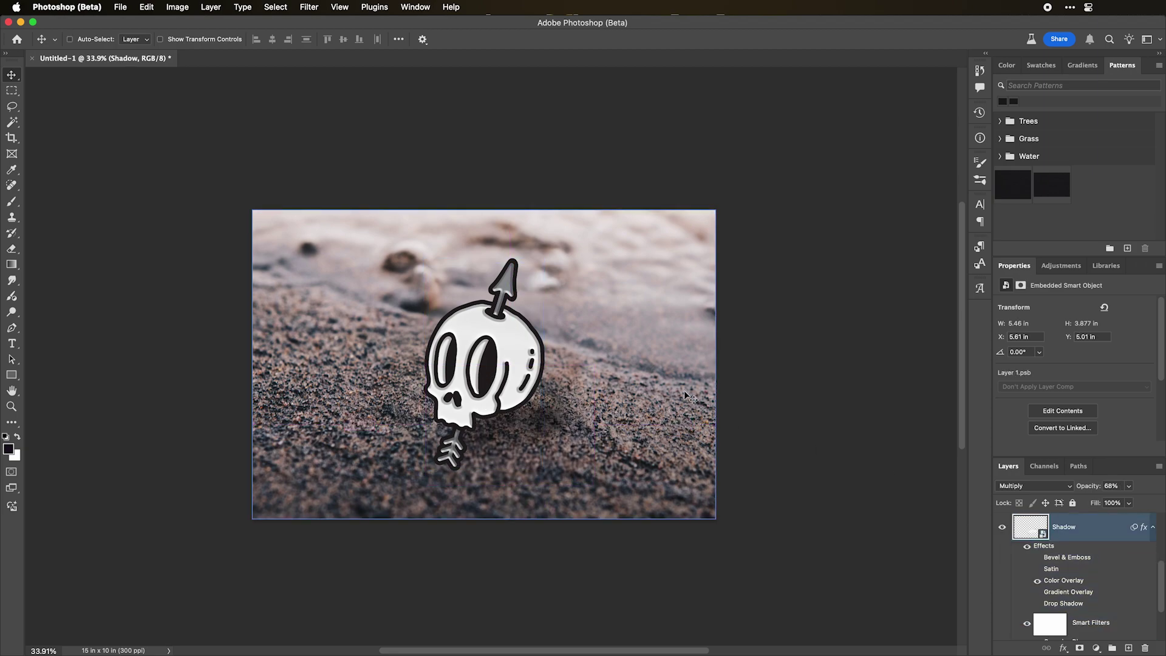
- Flip and skew the Shadow layer to about 6.69 by 3.11 in so it falls toward the photo's lower left in front of the skull
{"action": "key", "text": "super+t"}
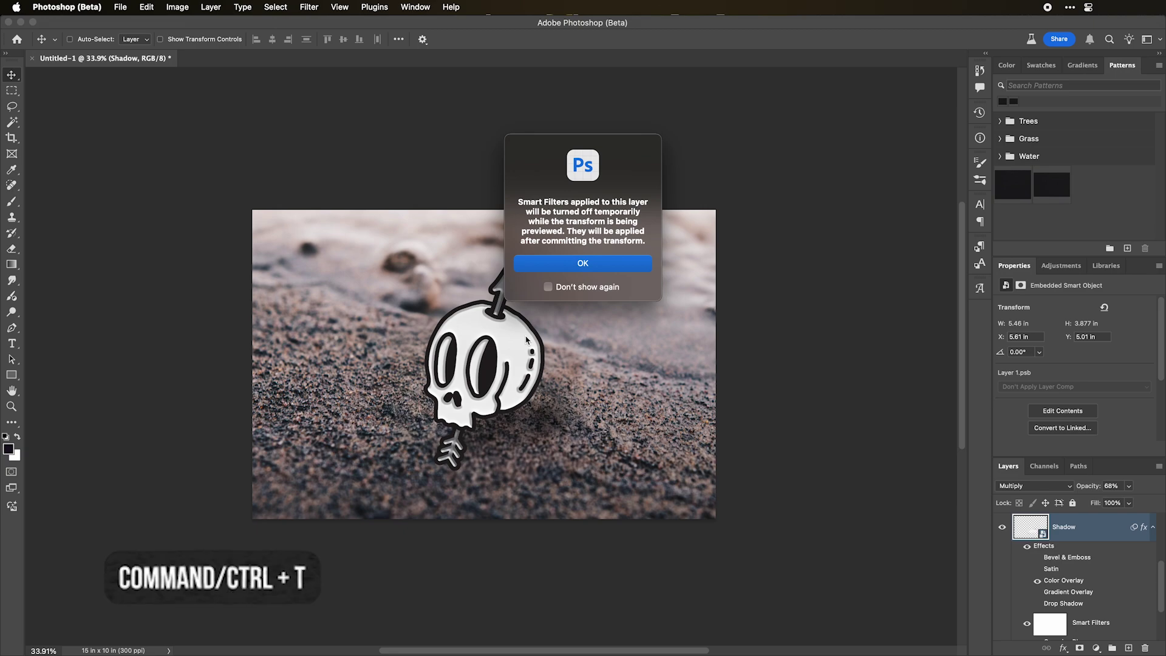
{"action": "key", "text": "Return"}
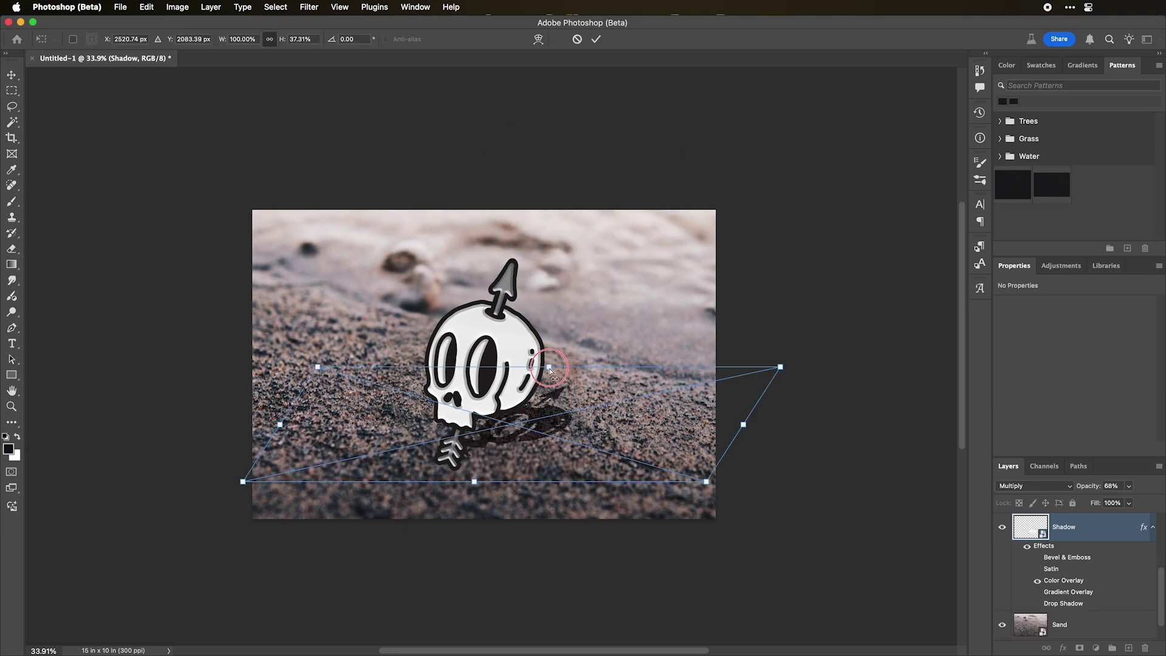
{"action": "left_click_drag", "start_coordinate": [549, 369], "coordinate": [140, 594]}
{"action": "left_click_drag", "start_coordinate": [424, 536], "coordinate": [508, 501]}
{"action": "key", "text": "Return"}
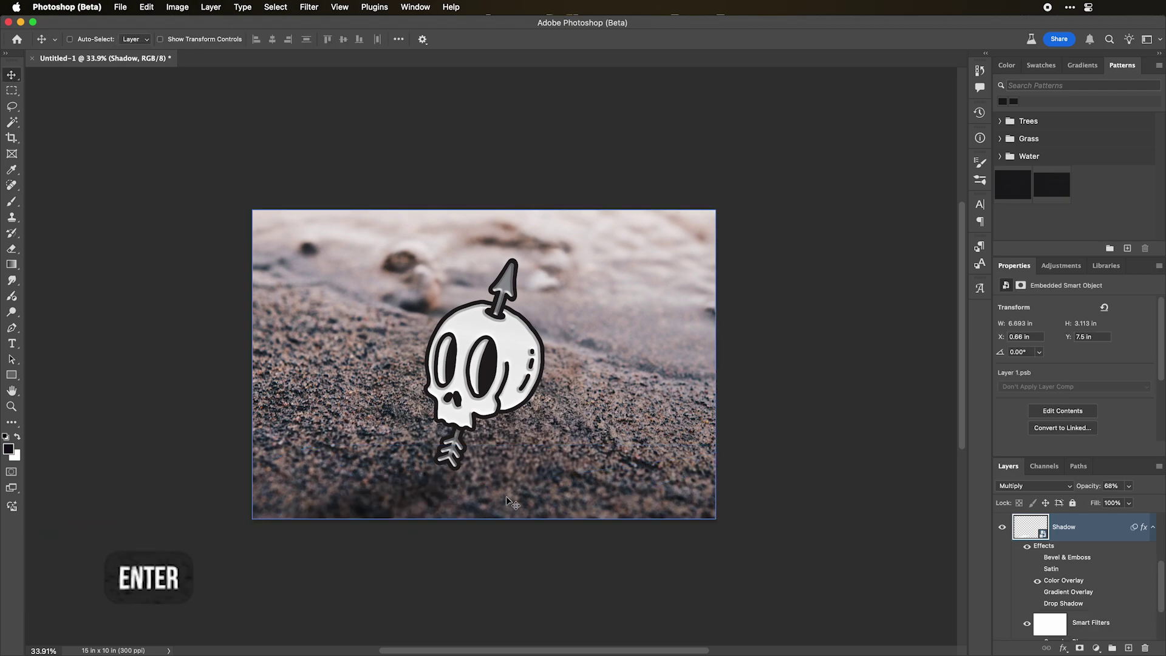
- Undo the last transform of the Shadow layer
{"action": "key", "text": "super+z"}
{"action": "key", "text": "super+z"}
{"action": "key", "text": "super+z"}
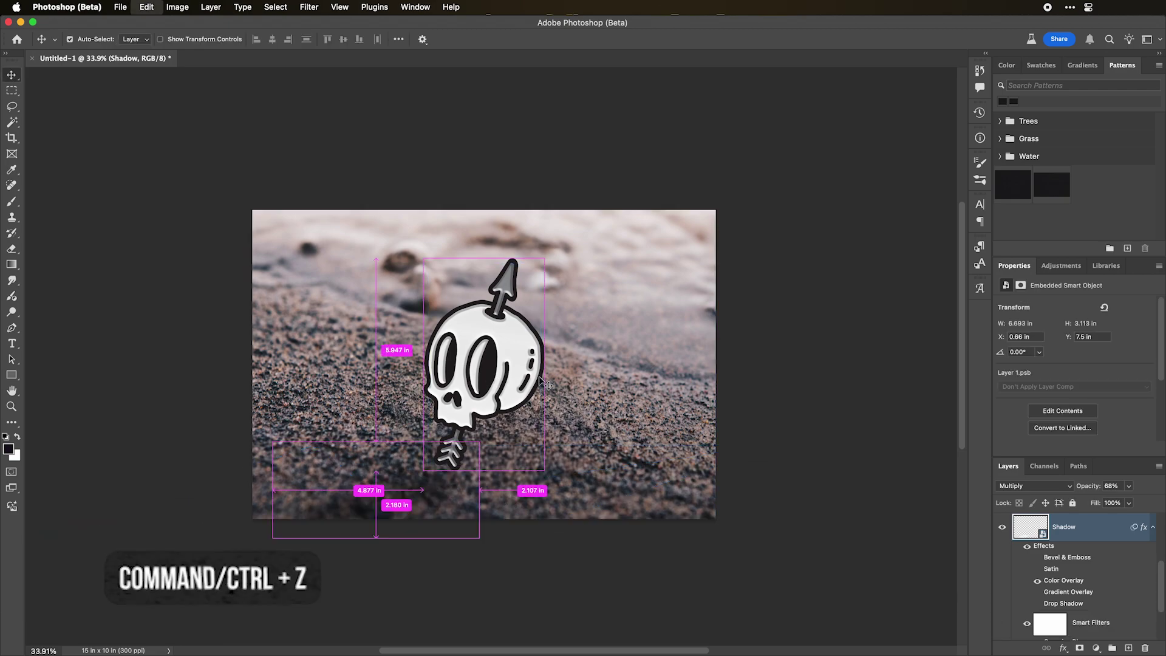
- Stretch and skew the Shadow layer upward to about 5.46 by 4.31 in behind the skull
{"action": "key", "text": "Return"}
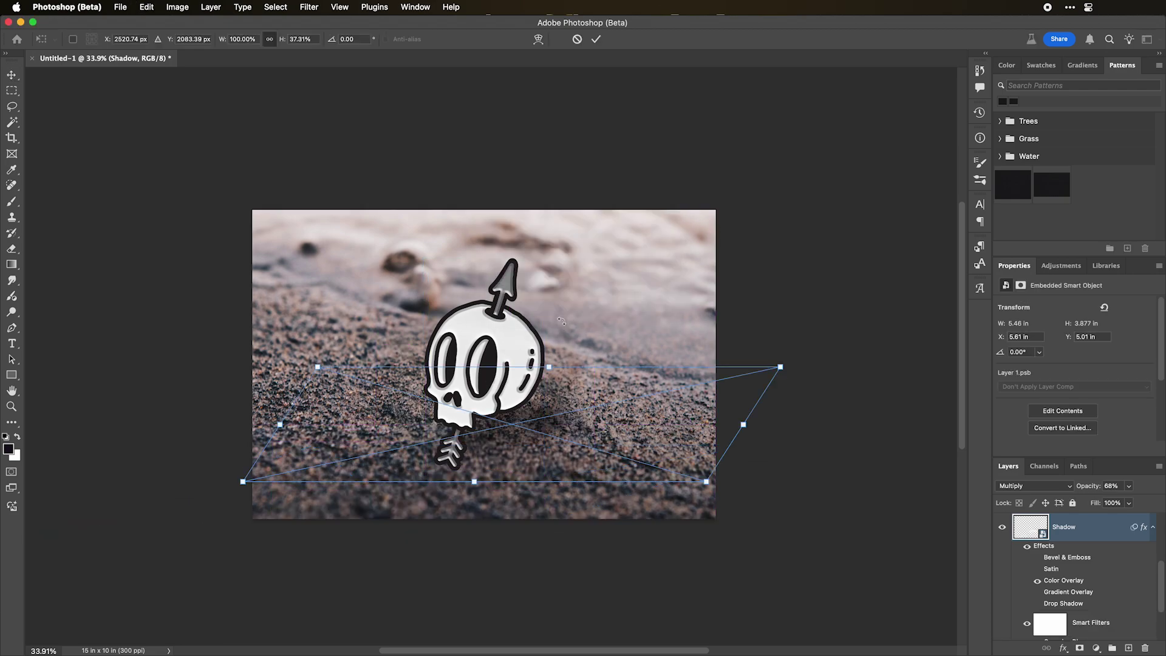
{"action": "left_click_drag", "start_coordinate": [550, 366], "coordinate": [550, 328]}
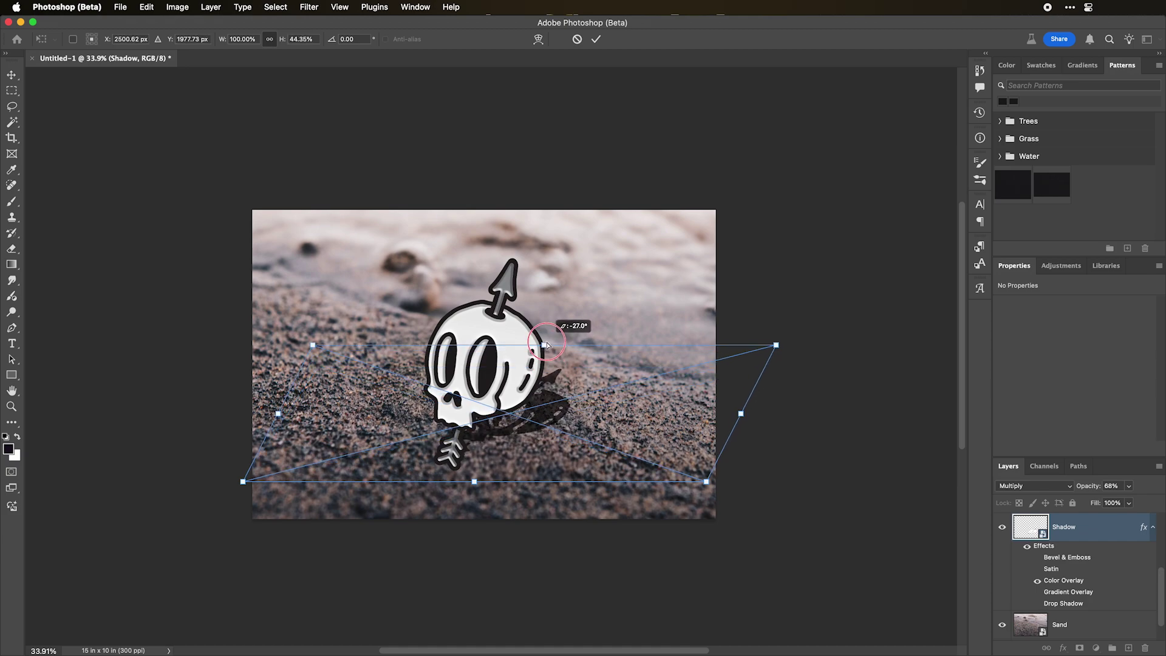
{"action": "key", "text": "Return"}
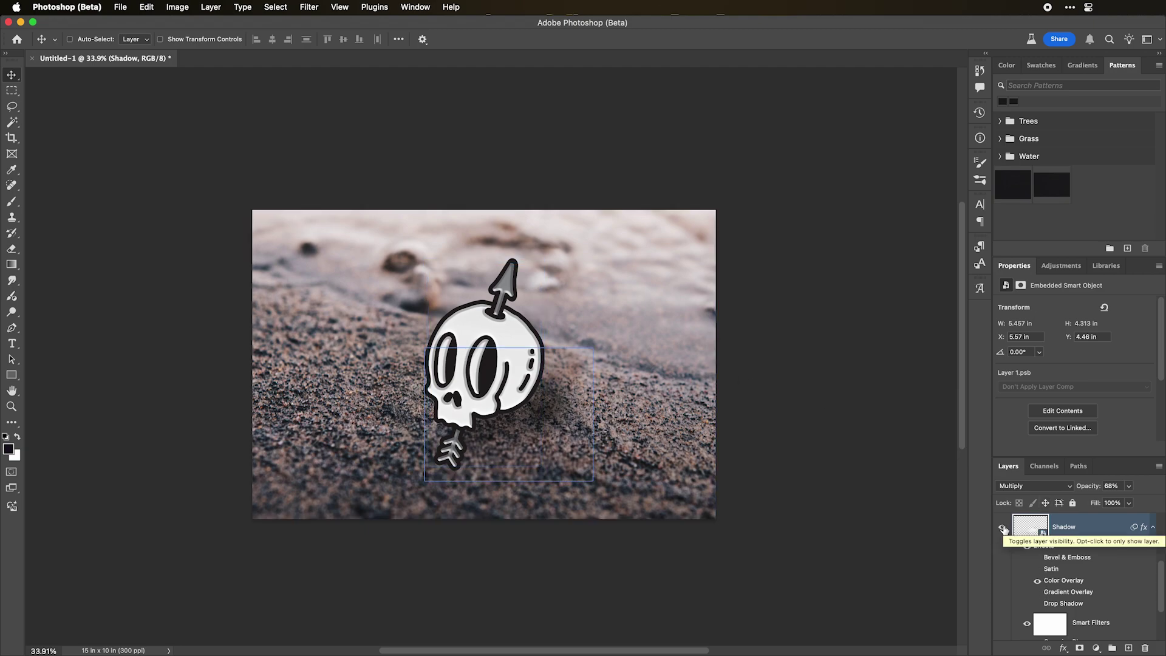
- Hide the Shadow and Sand layers and show Pin Fill's Drop Shadow effect over the fabric background
{"action": "left_click", "coordinate": [1003, 530]}
{"action": "left_click", "coordinate": [1153, 527]}
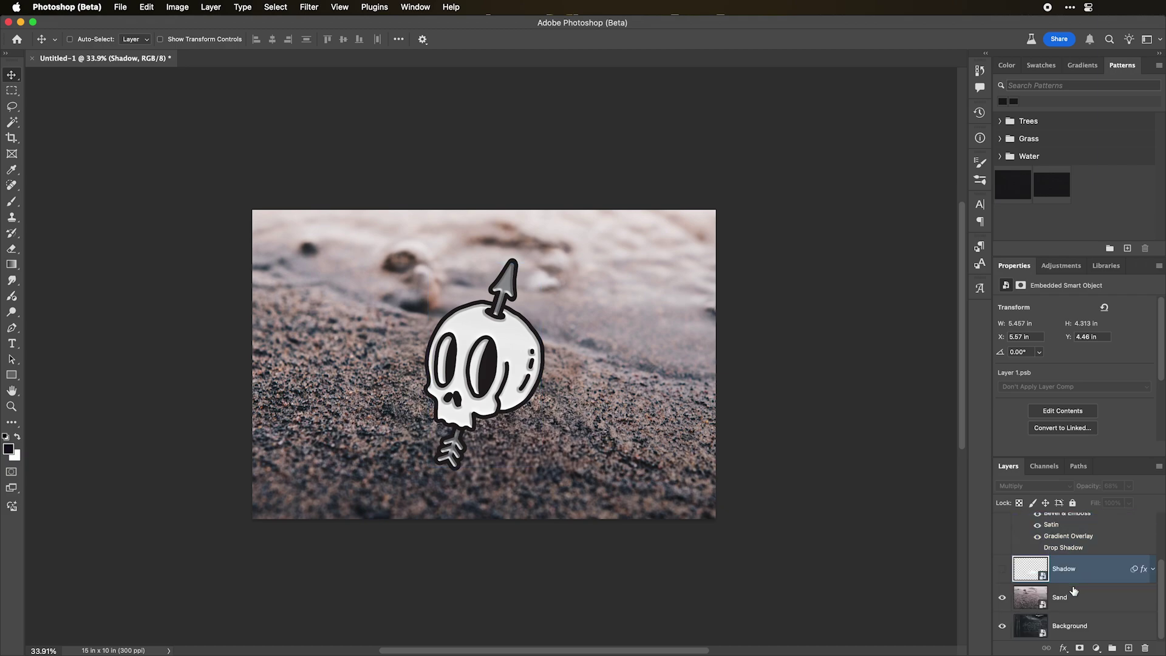
{"action": "left_click", "coordinate": [1001, 597]}
{"action": "scroll", "coordinate": [1042, 607], "scroll_direction": "up", "scroll_amount": 3}
{"action": "left_click", "coordinate": [1042, 621]}
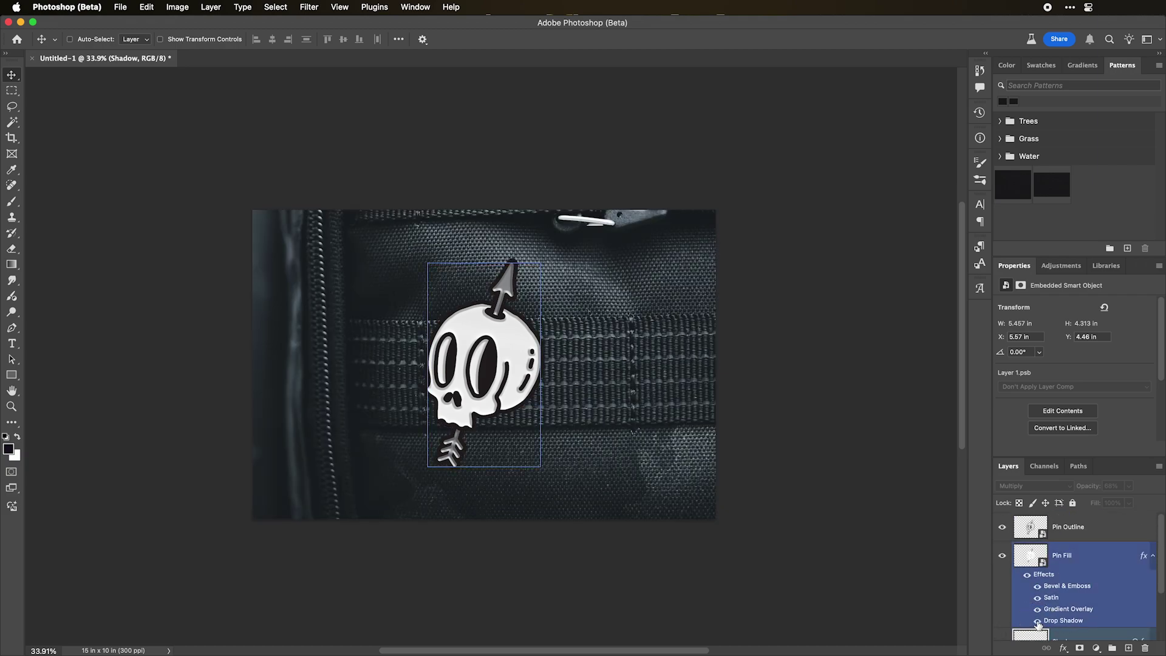
{"action": "left_click", "coordinate": [1038, 620]}
- Lower the opacity of Pin Fill's Drop Shadow to about 49%
{"action": "double_click", "coordinate": [1104, 566]}
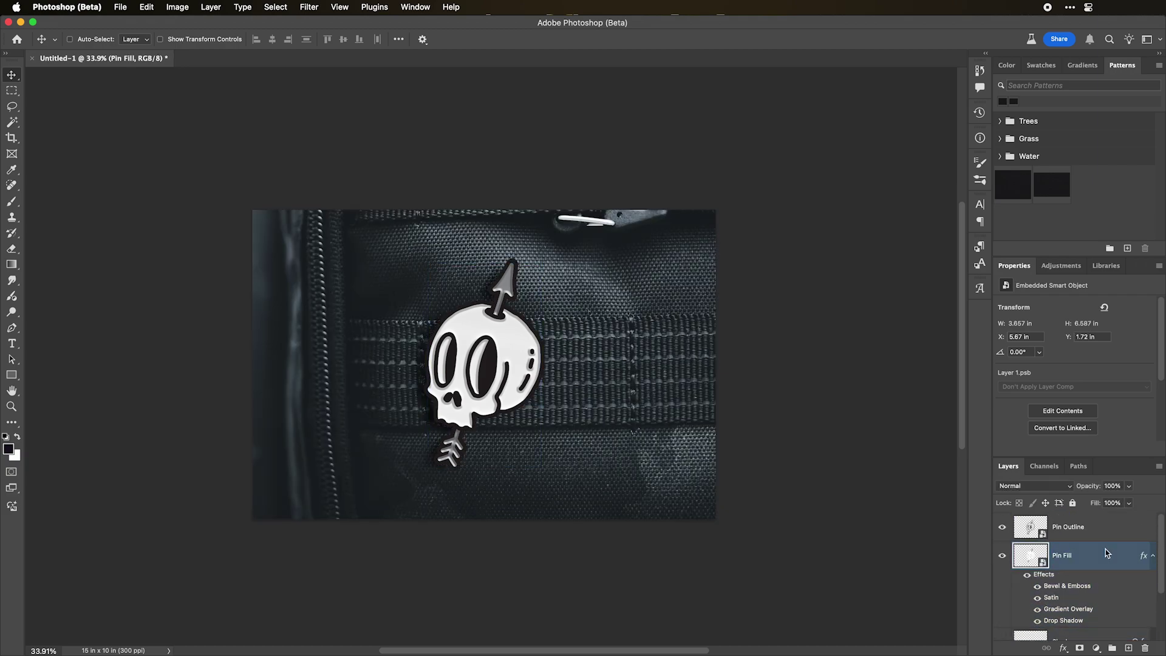
{"action": "left_click", "coordinate": [607, 380]}
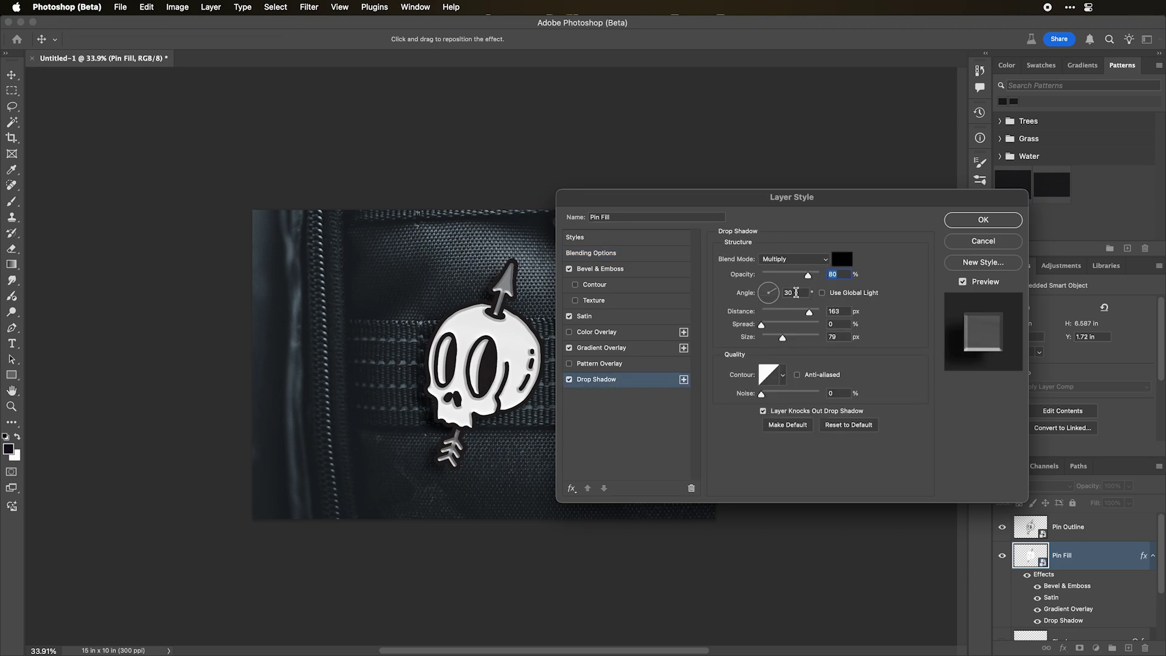
{"action": "mouse_move", "coordinate": [807, 274]}
{"action": "left_mouse_down"}
{"action": "mouse_move", "coordinate": [780, 277]}
{"action": "mouse_move", "coordinate": [790, 279]}
{"action": "left_mouse_up"}
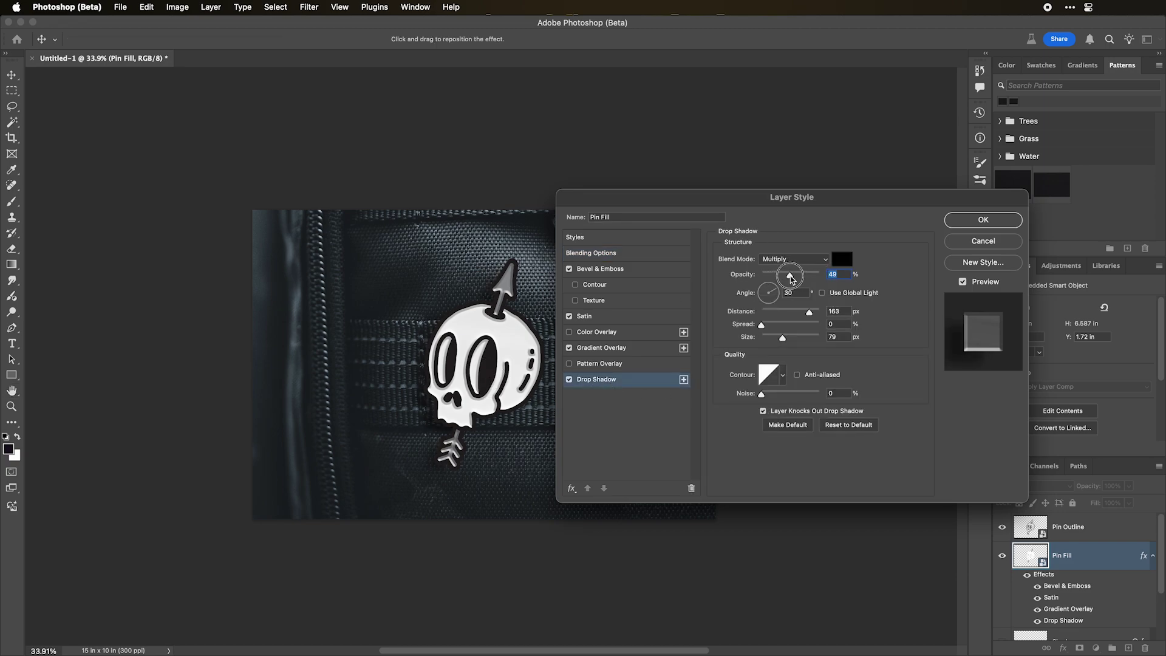
{"action": "key", "text": "Return"}
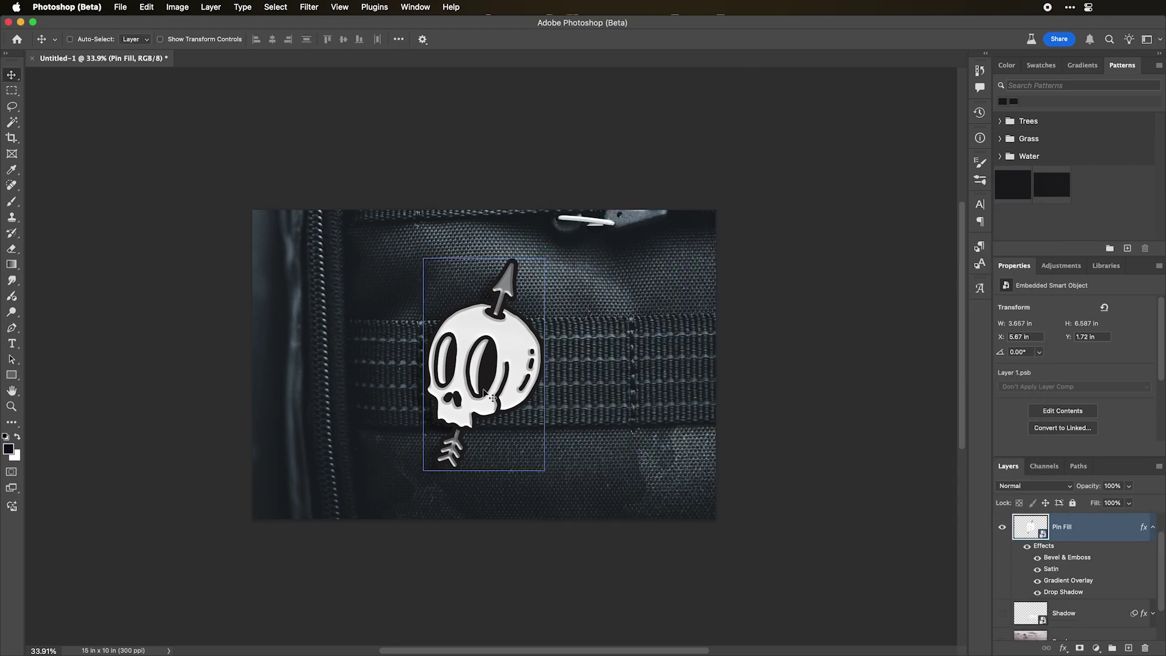
- Apply an Add Noise filter to the Pin Fill layer with a 4% amount, Uniform distribution and Monochromatic
{"action": "scroll", "coordinate": [490, 395], "scroll_direction": "up", "scroll_amount": 6}
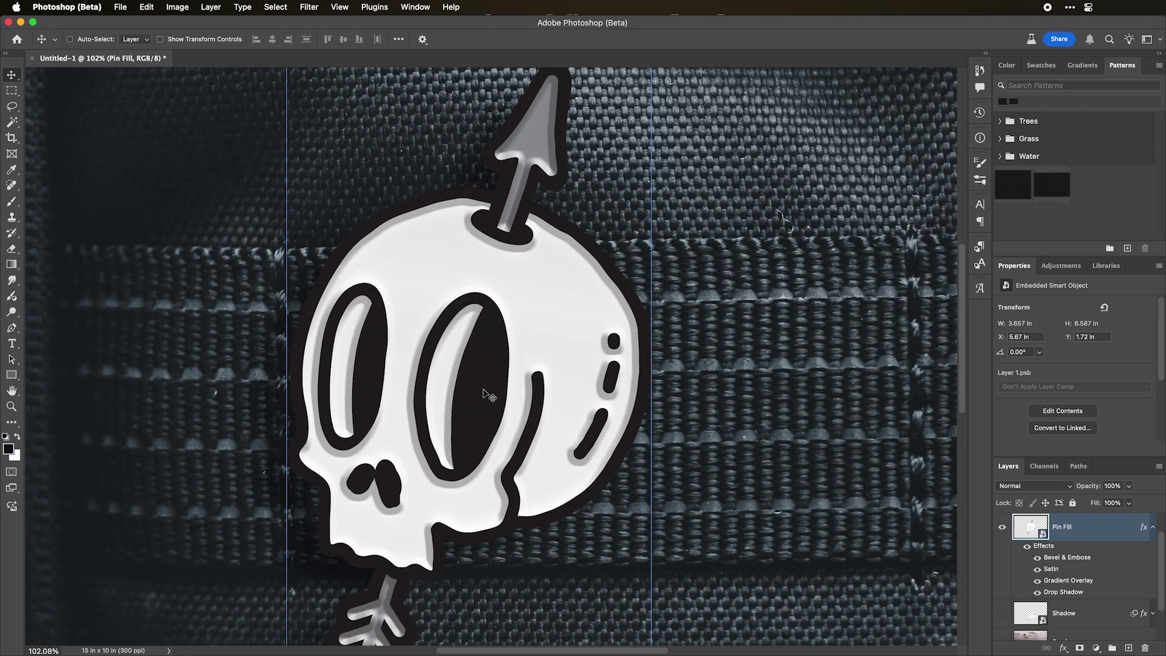
{"action": "scroll", "coordinate": [484, 390], "scroll_direction": "up", "scroll_amount": 4}
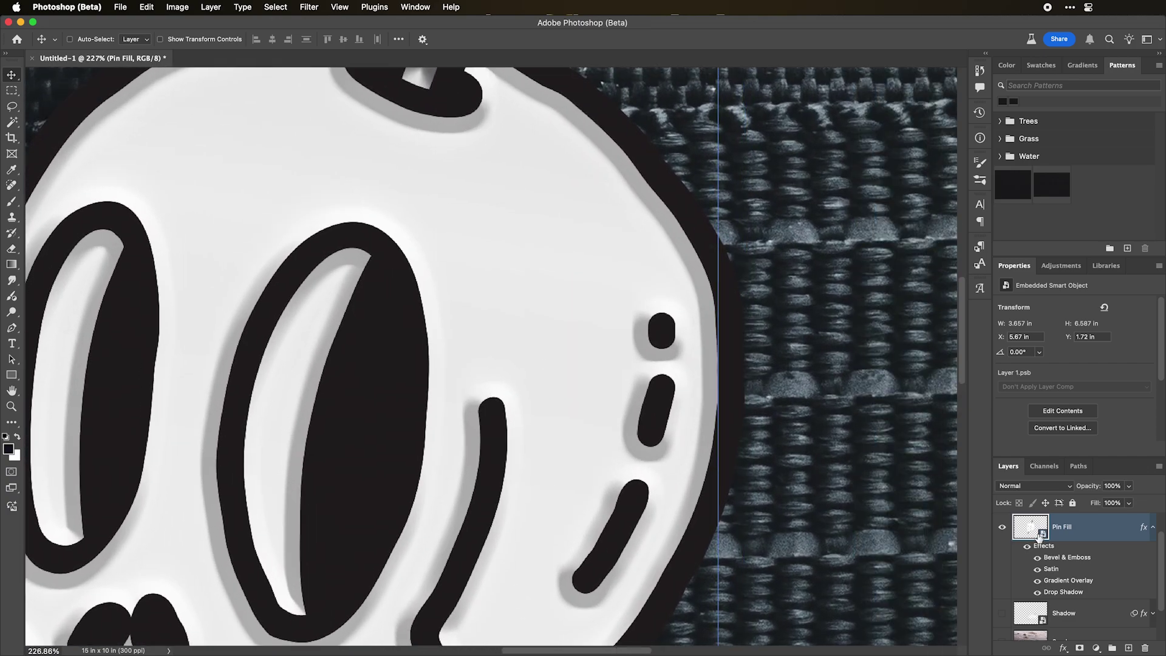
{"action": "left_click", "coordinate": [310, 7]}
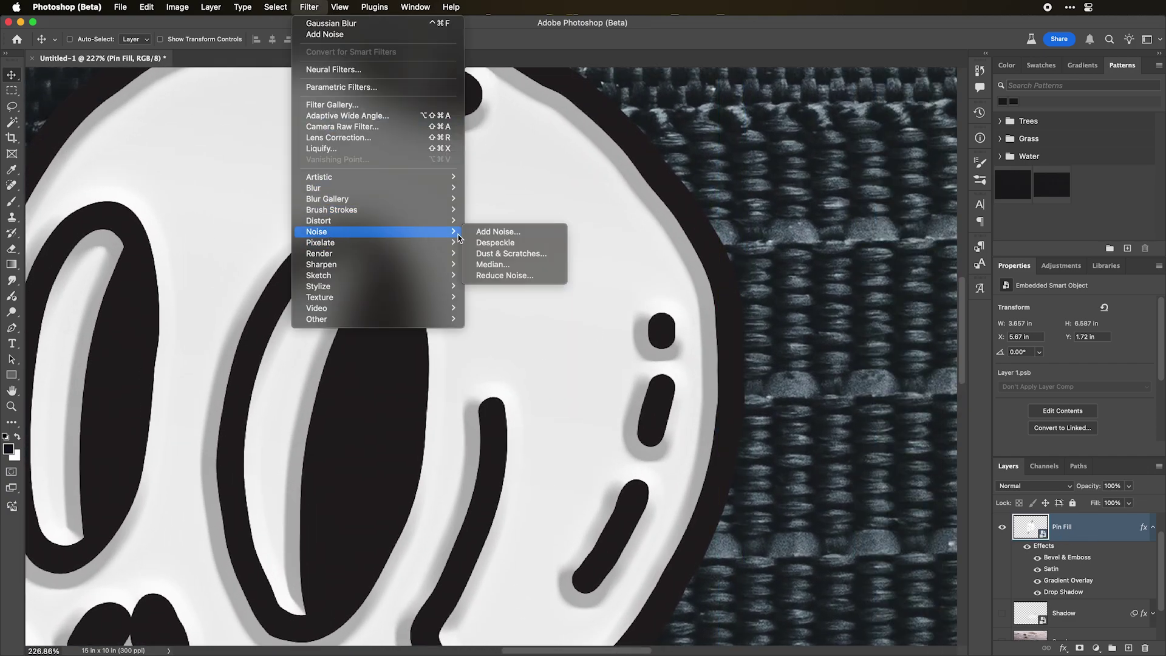
{"action": "left_click", "coordinate": [478, 236]}
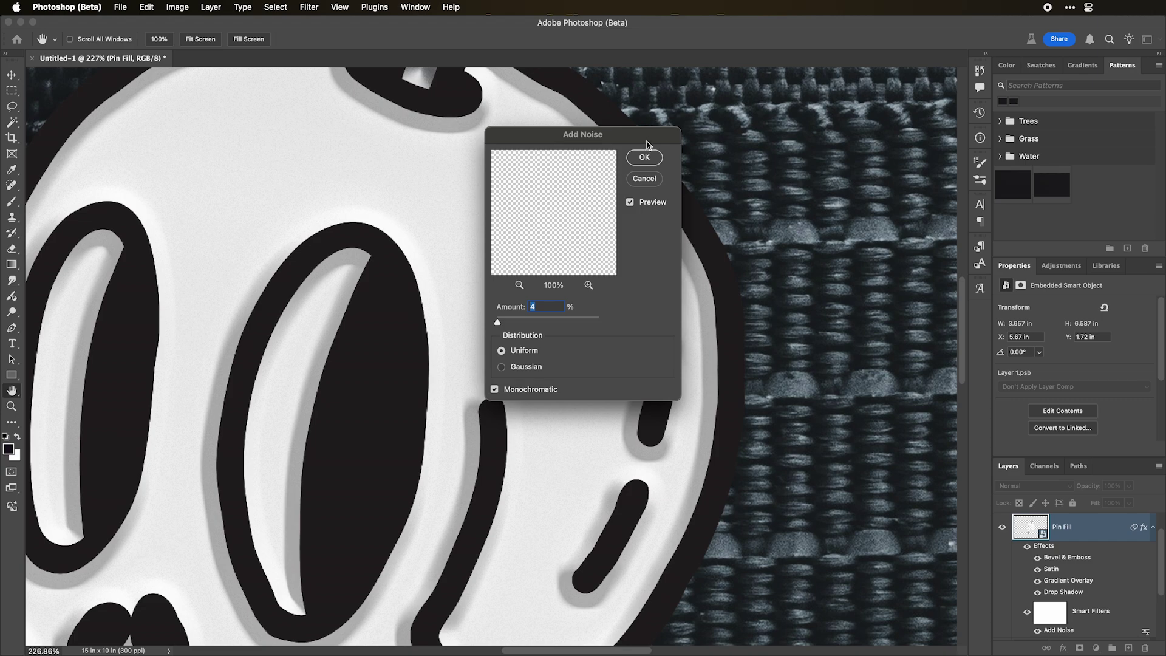
{"action": "left_click", "coordinate": [645, 159]}
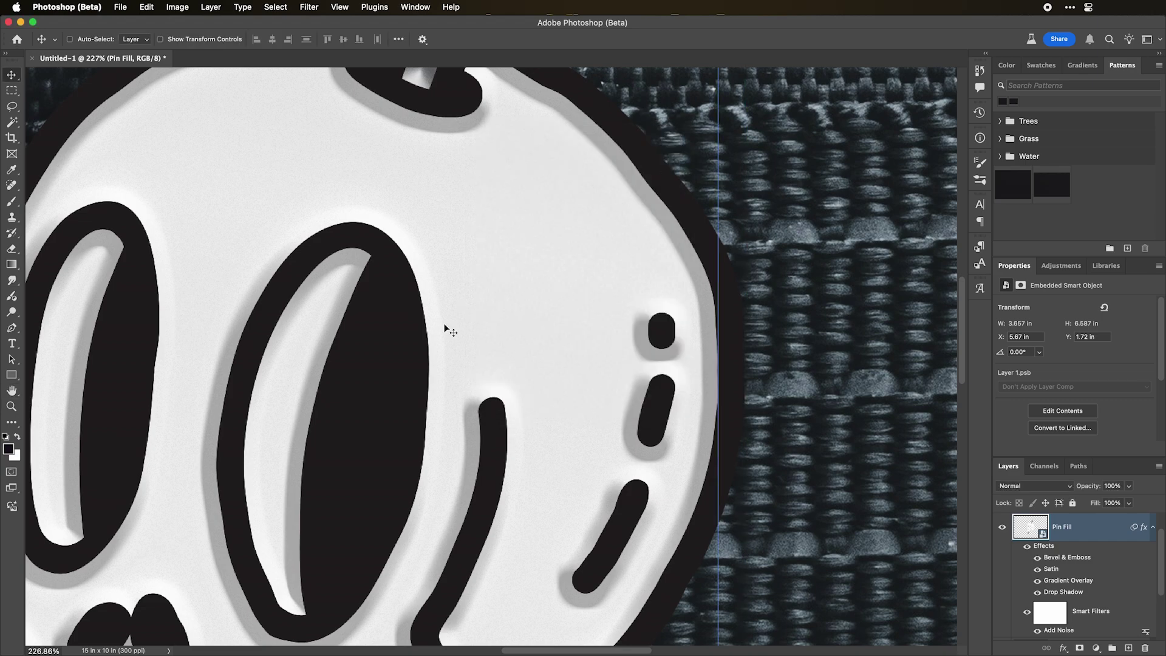
{"action": "scroll", "coordinate": [448, 328], "scroll_direction": "down", "scroll_amount": 5}
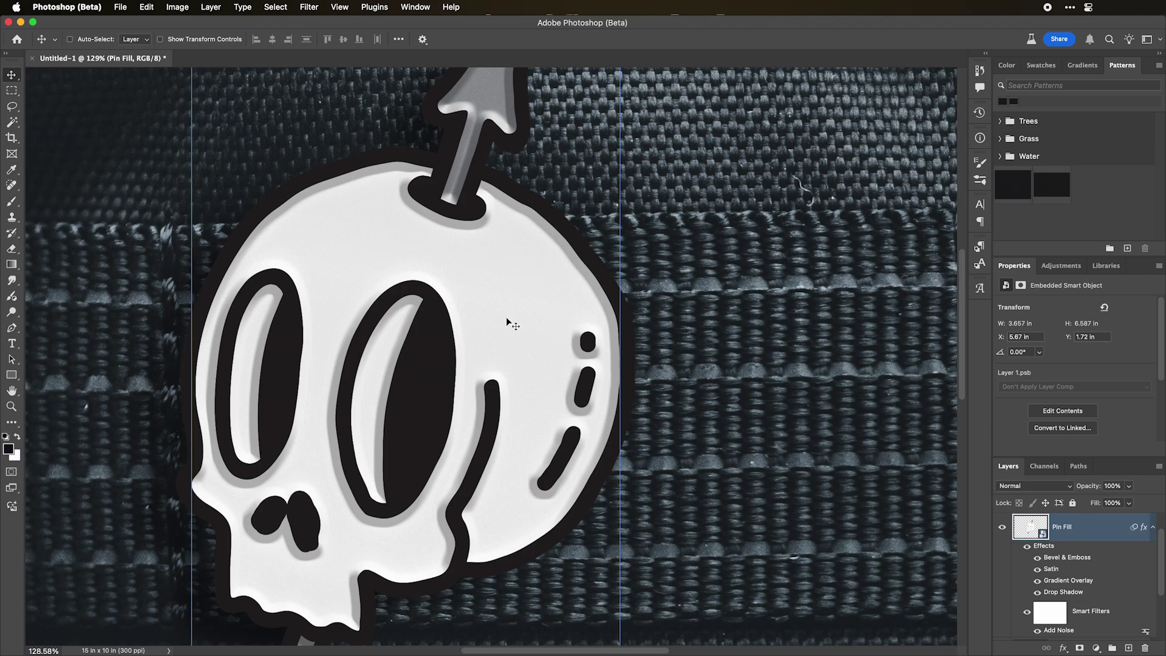
{"action": "scroll", "coordinate": [506, 320], "scroll_direction": "down", "scroll_amount": 4}
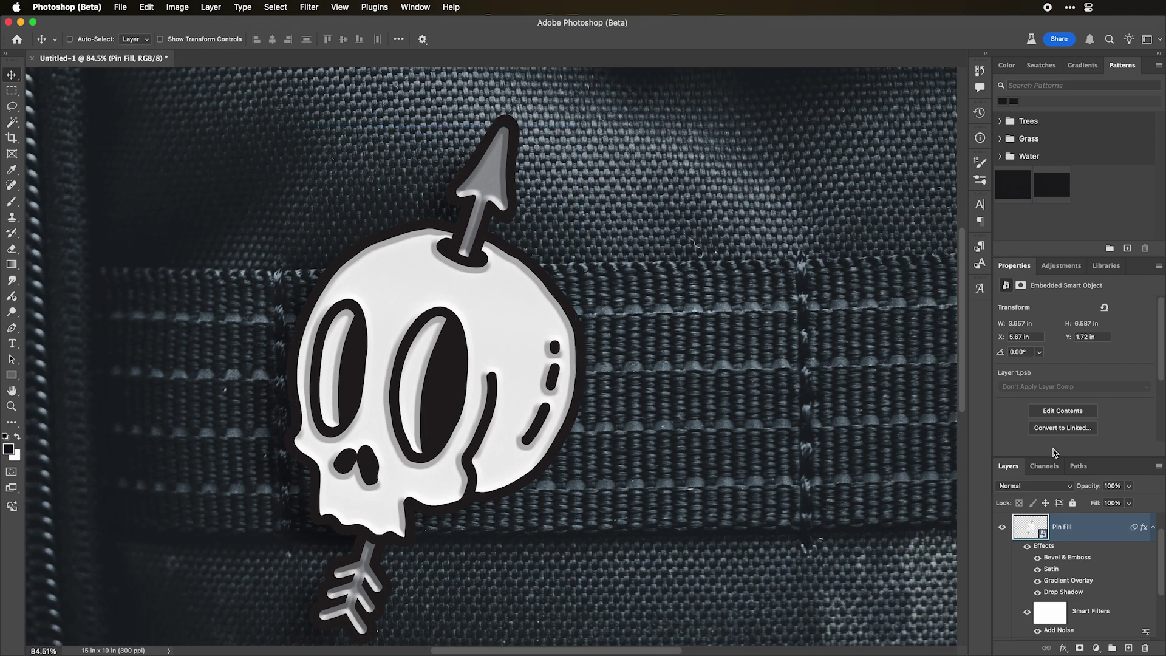
- Collapse Pin Fill's effects and add a Bevel & Emboss effect to the Pin Outline layer
{"action": "left_click", "coordinate": [1152, 528]}
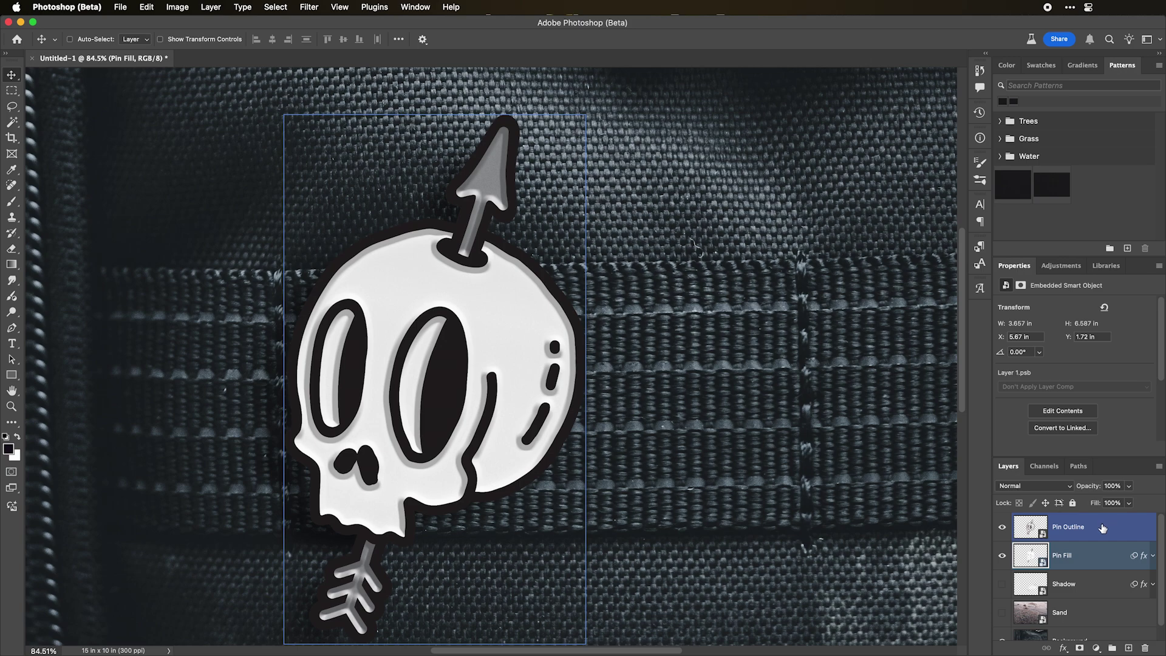
{"action": "left_click", "coordinate": [1090, 529]}
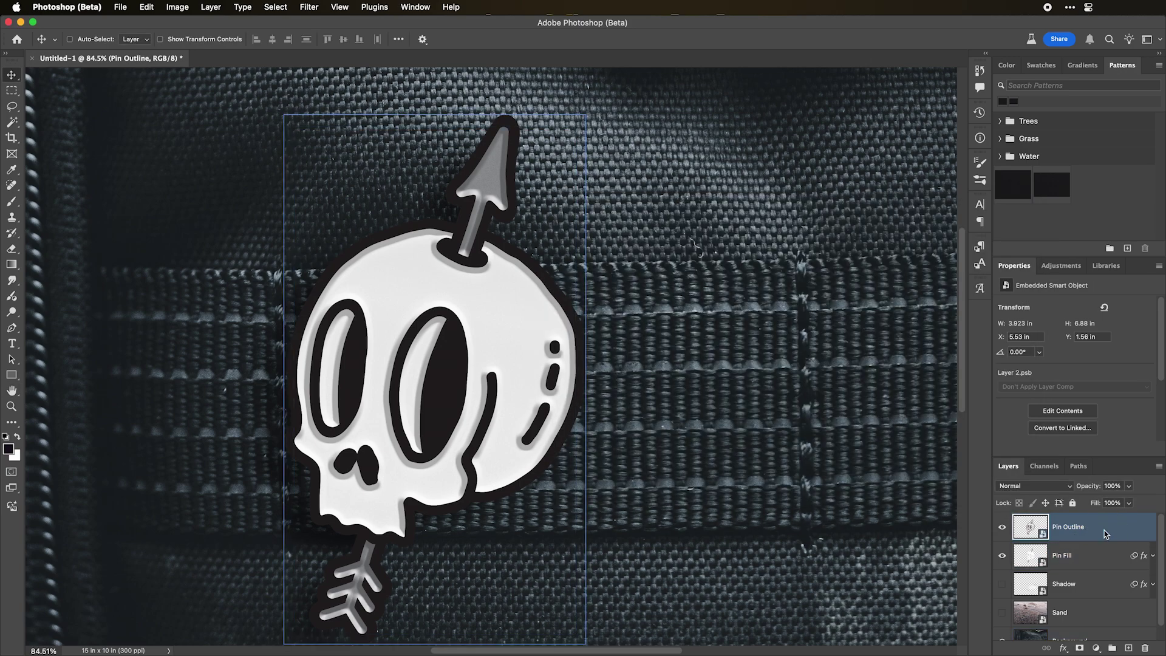
{"action": "double_click", "coordinate": [1105, 534]}
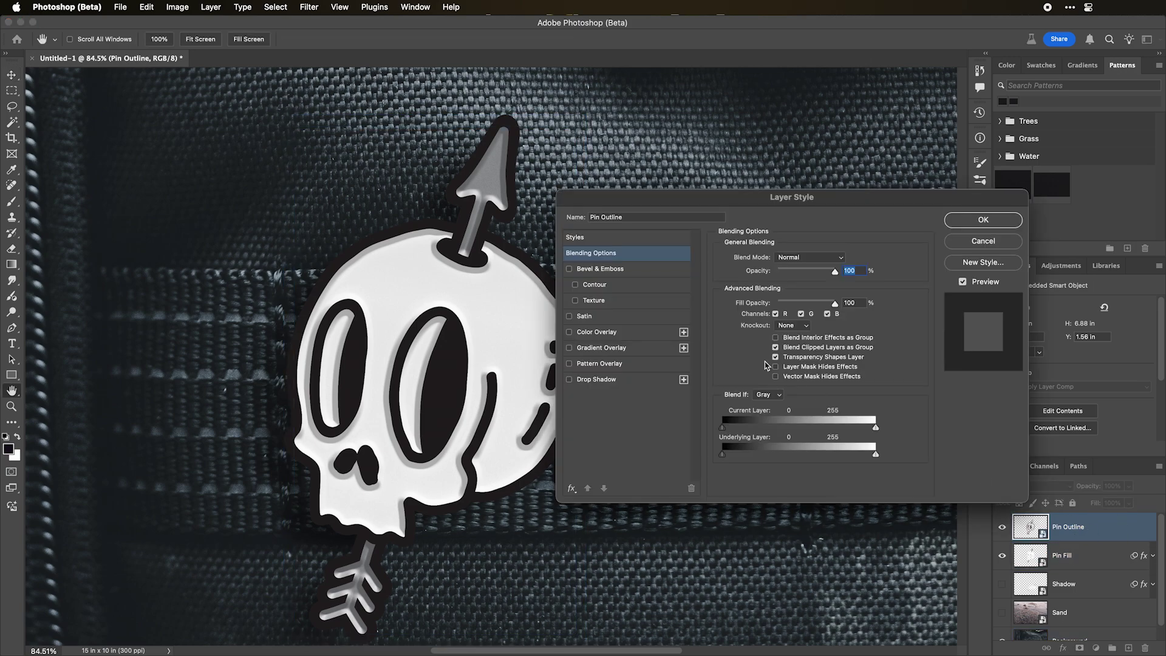
{"action": "left_click", "coordinate": [588, 271]}
{"action": "left_click_drag", "start_coordinate": [626, 205], "coordinate": [670, 164]}
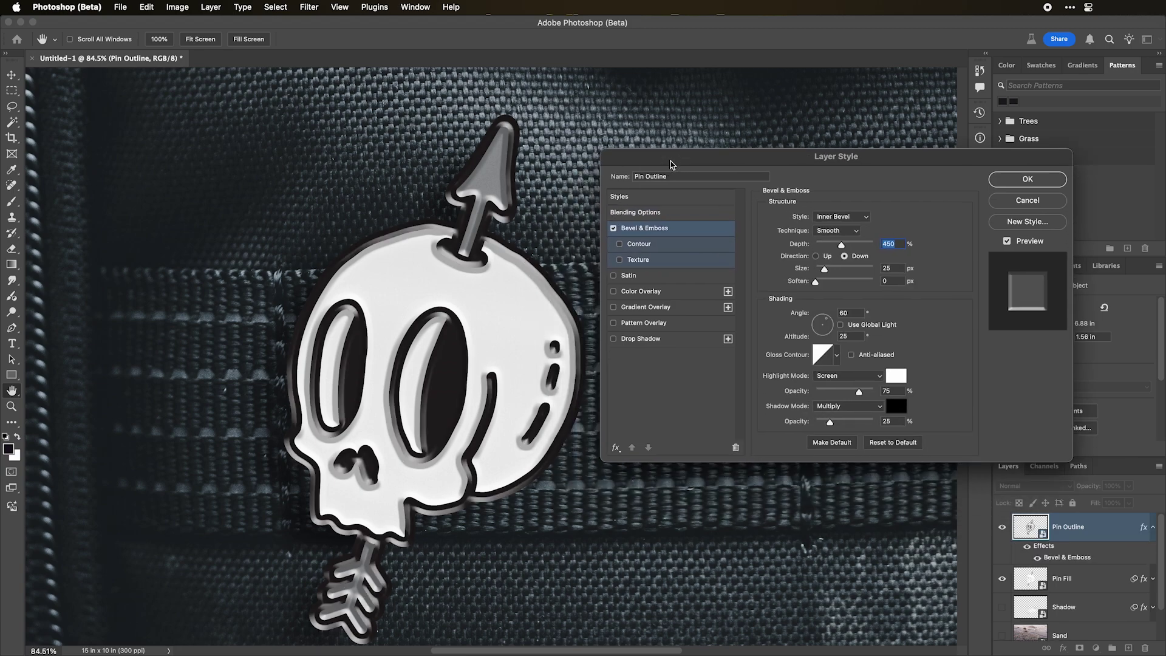
- Set Pin Outline's bevel style to Outer Bevel and its technique to Chisel Hard
{"action": "left_click", "coordinate": [849, 220]}
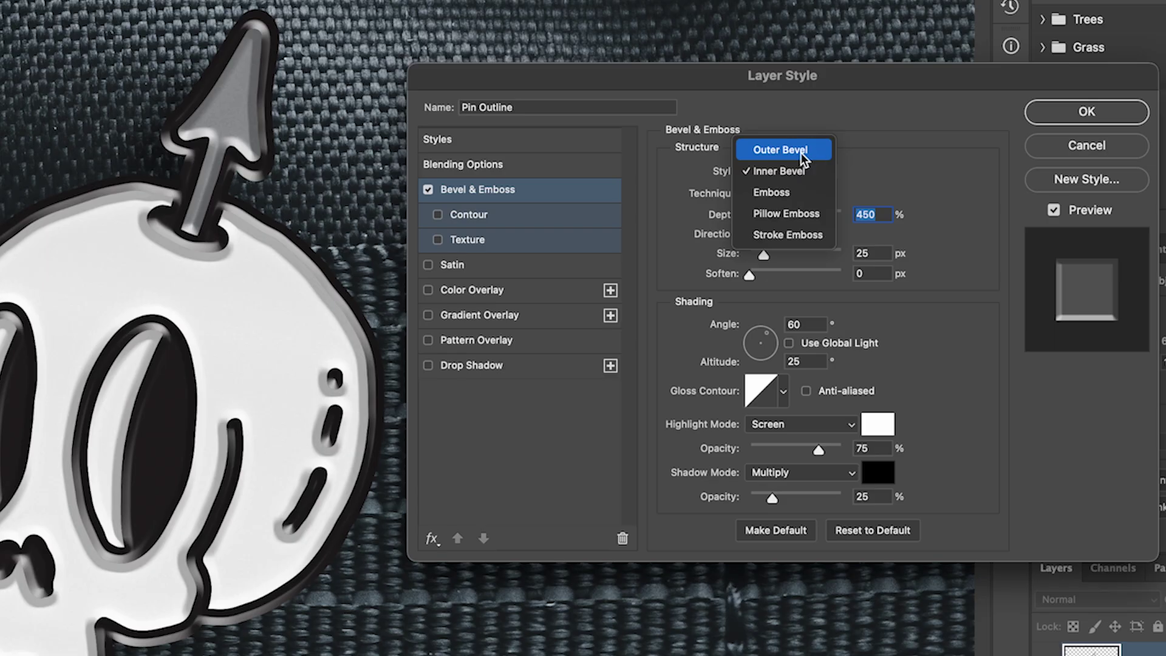
{"action": "left_click", "coordinate": [841, 203]}
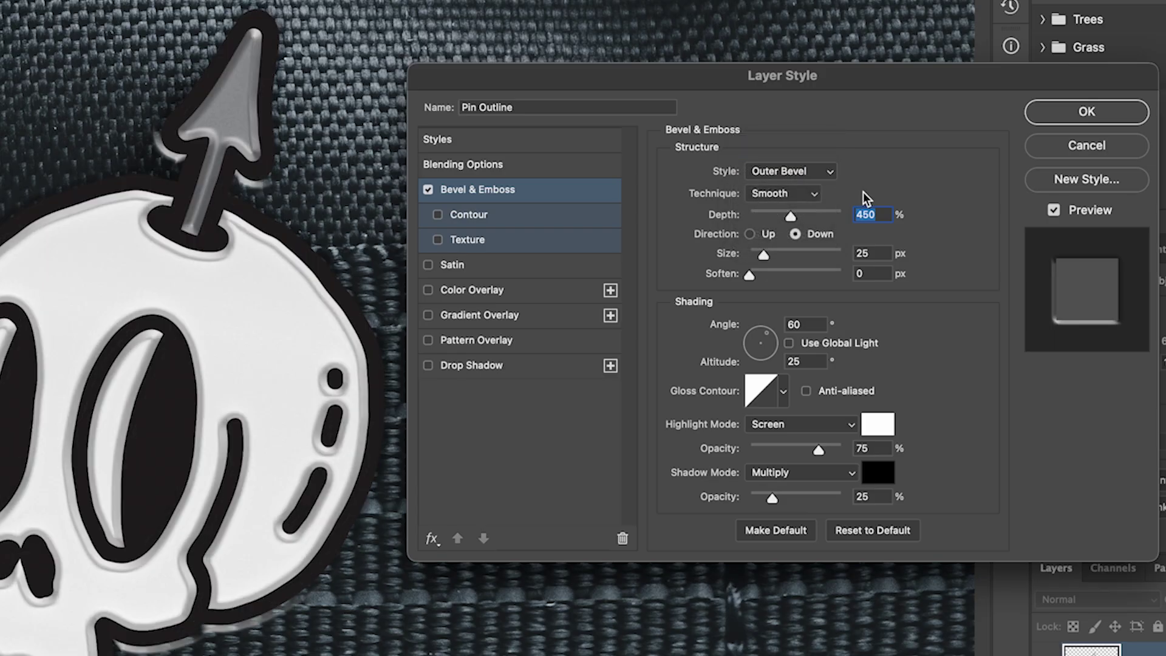
{"action": "left_click", "coordinate": [800, 193]}
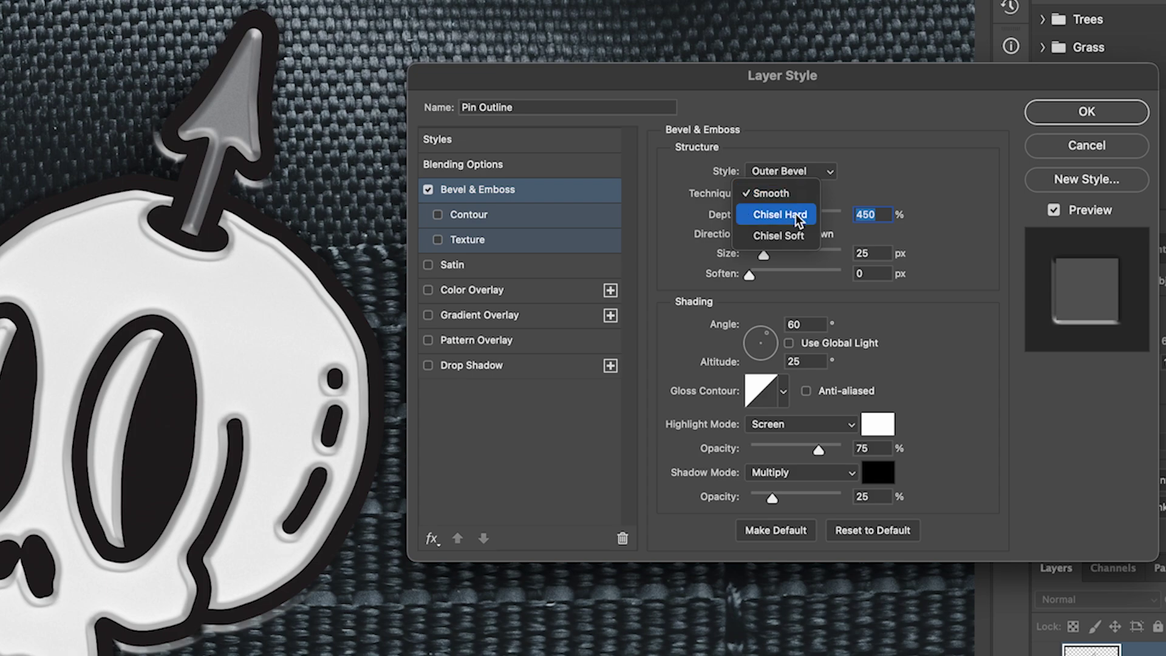
{"action": "left_click", "coordinate": [796, 214]}
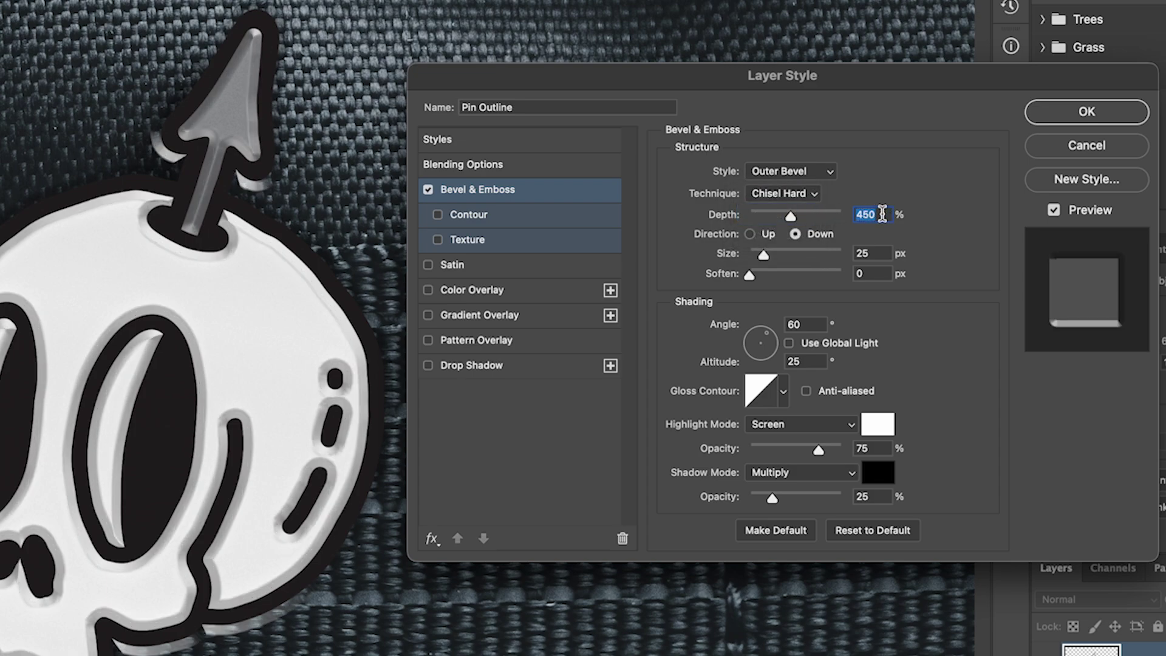
- Set the bevel's depth to 170%, size to 5 px and soften to 4 px
{"action": "type", "text": "170"}
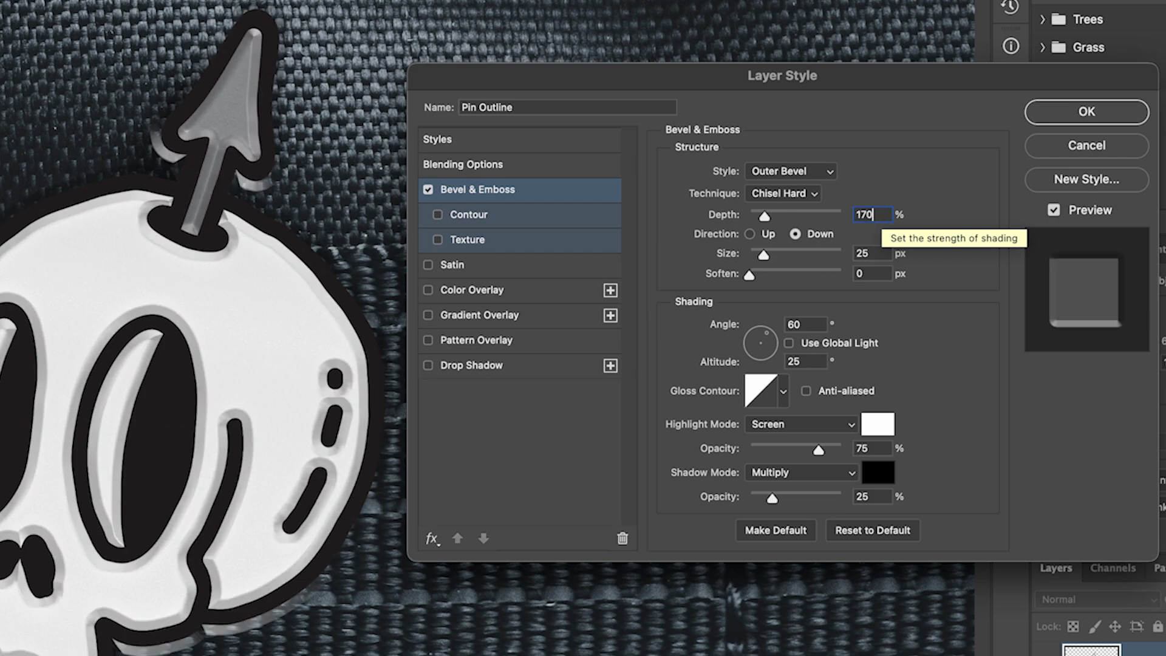
{"action": "left_click", "coordinate": [875, 253]}
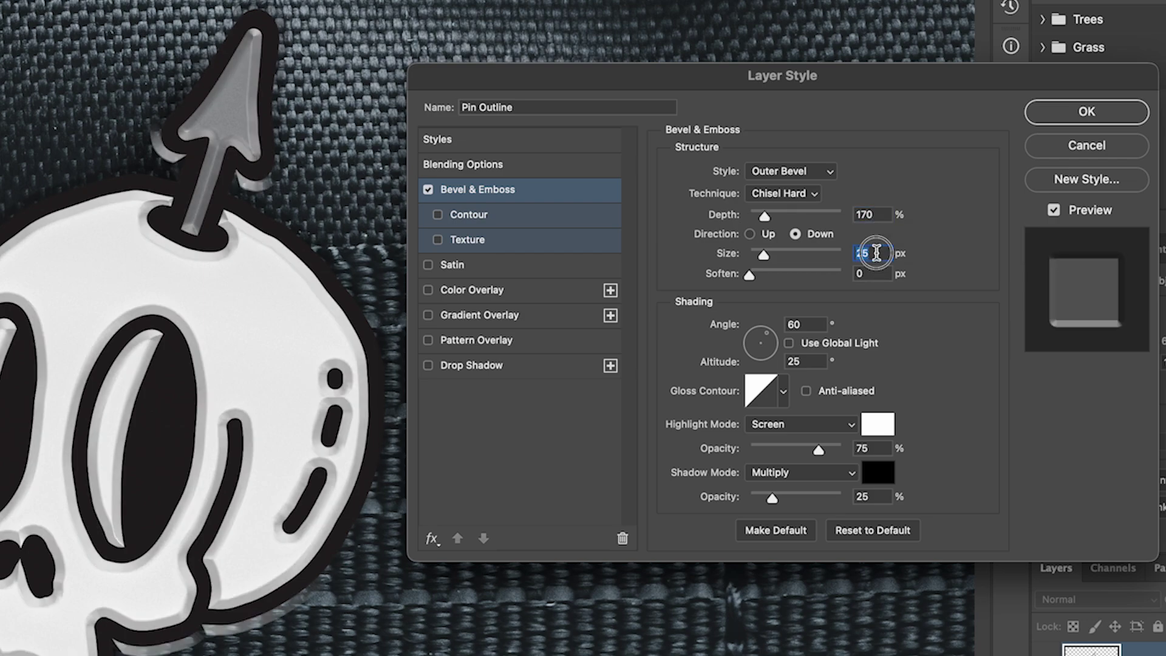
{"action": "type", "text": "5"}
{"action": "left_click", "coordinate": [875, 272]}
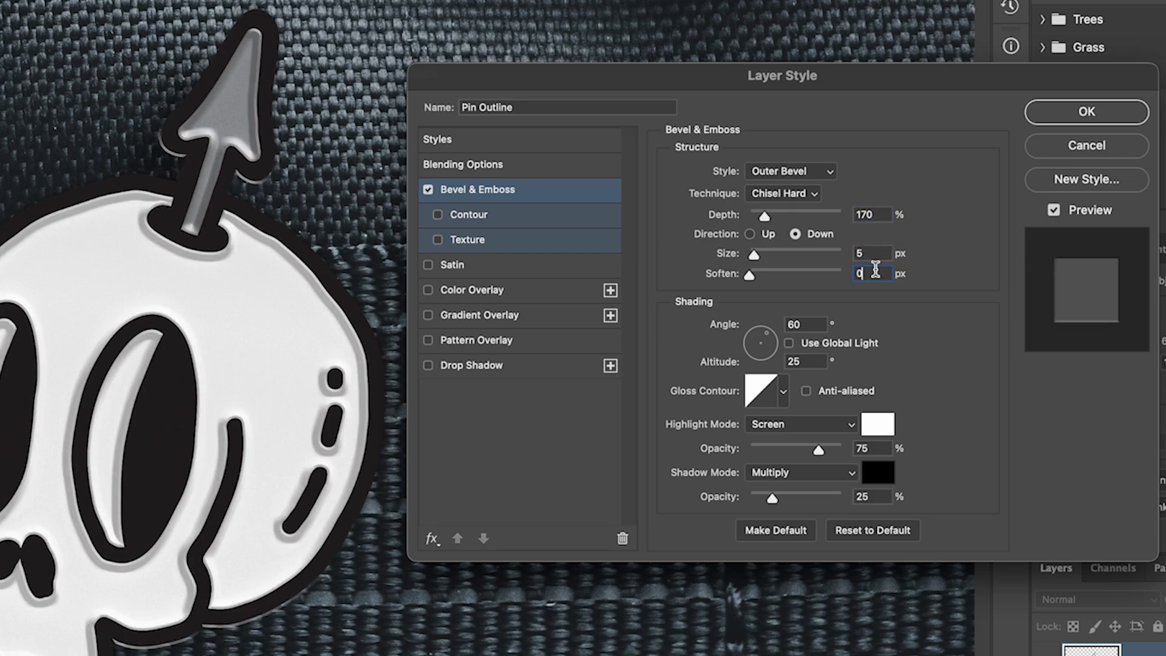
{"action": "type", "text": "4"}
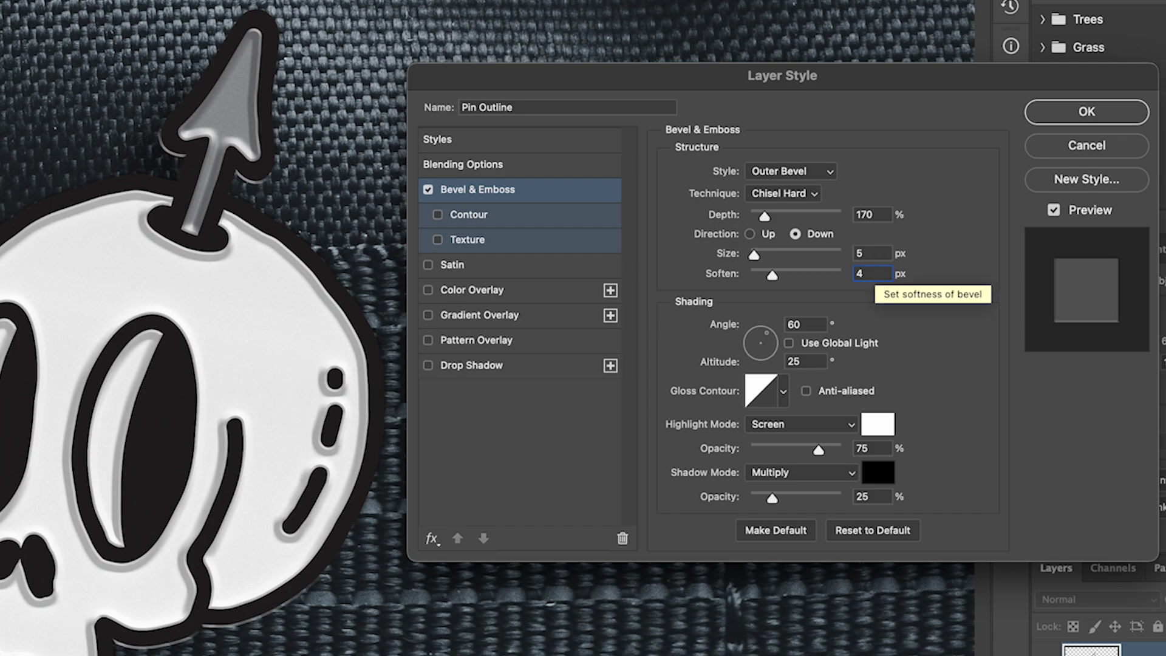
- Set the bevel's shading angle to -50° and its altitude to 20°
{"action": "left_click", "coordinate": [814, 330]}
{"action": "type", "text": "-50"}
{"action": "key", "text": "Tab"}
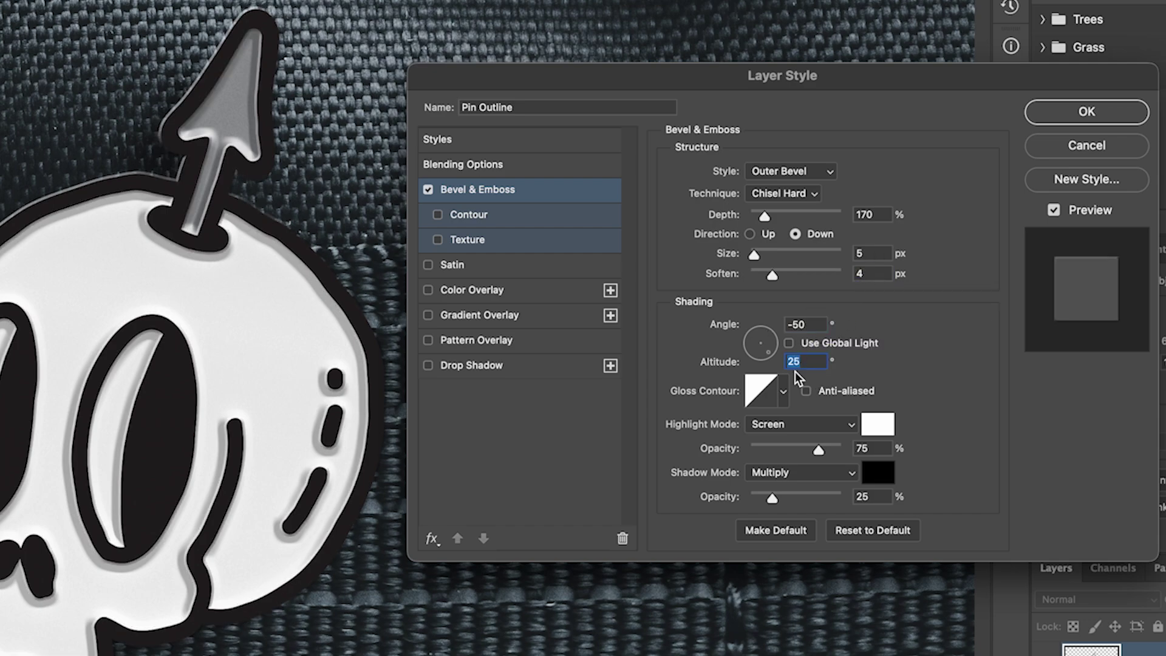
{"action": "type", "text": "20"}
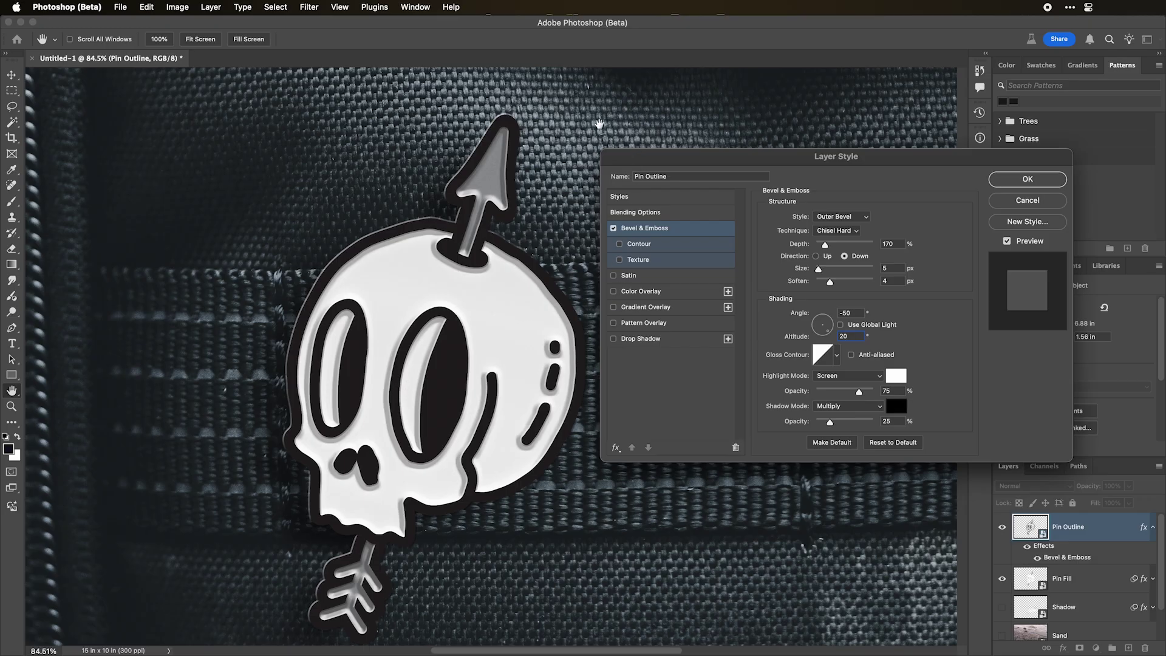
- Turn on Global Light for the bevel's shading and adjust the light to about a -123° angle and 37° altitude
{"action": "left_click", "coordinate": [840, 324]}
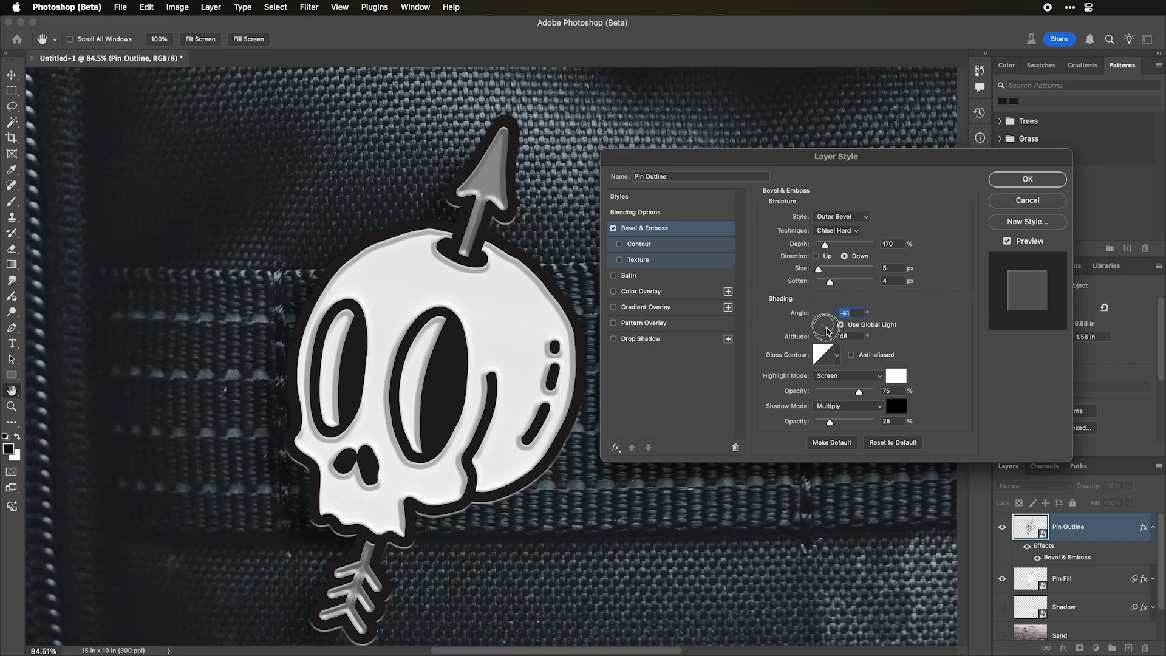
{"action": "left_click_drag", "start_coordinate": [823, 325], "coordinate": [821, 334]}
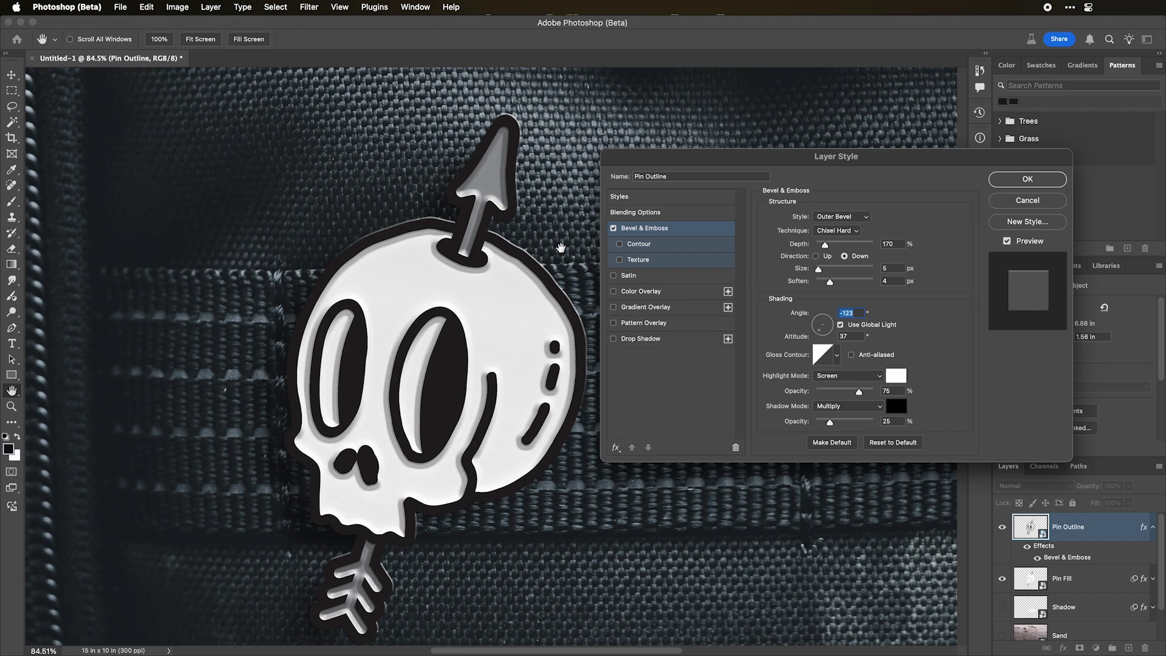
- Set the bevel's highlight opacity to 50% and its shadow opacity to 60%
{"action": "left_click", "coordinate": [901, 394]}
{"action": "type", "text": "50"}
{"action": "key", "text": "Tab"}
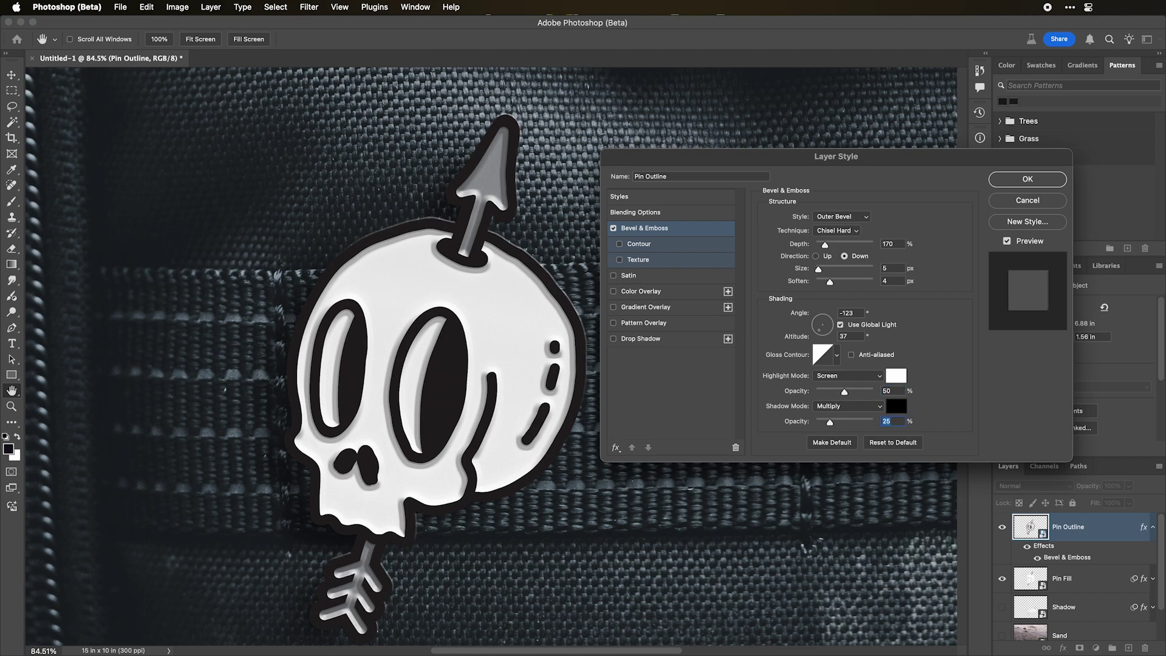
{"action": "type", "text": "60"}
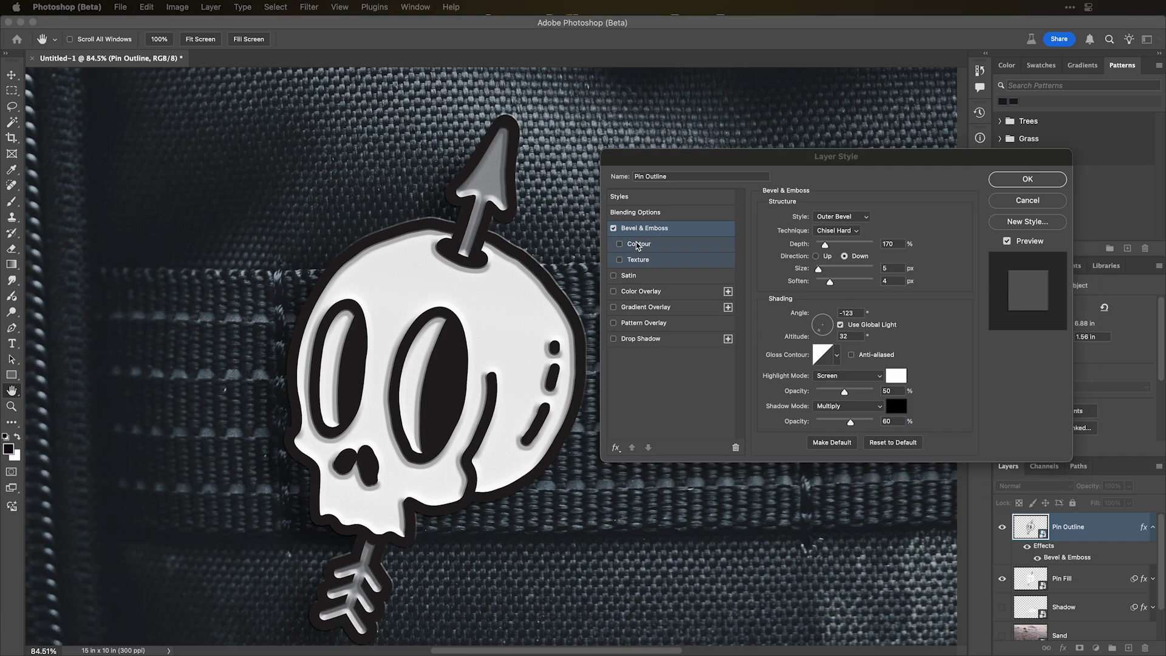
- Turn on the Contour option for the Pin Outline's bevel and check its curve
{"action": "left_click", "coordinate": [636, 245]}
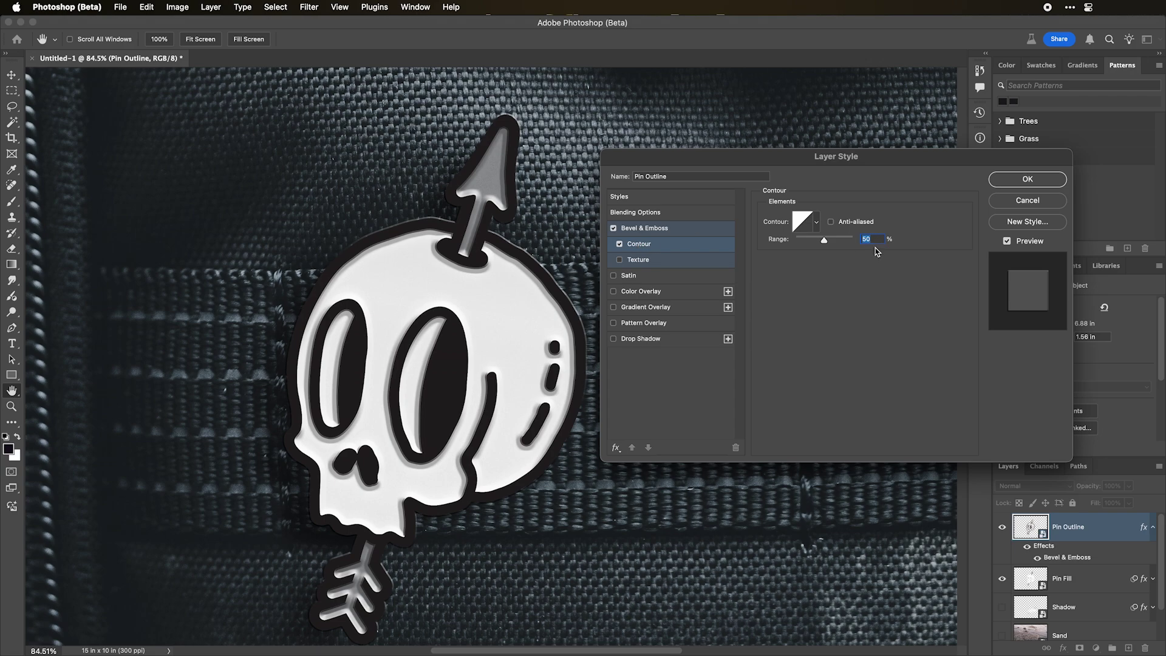
{"action": "left_click", "coordinate": [801, 220]}
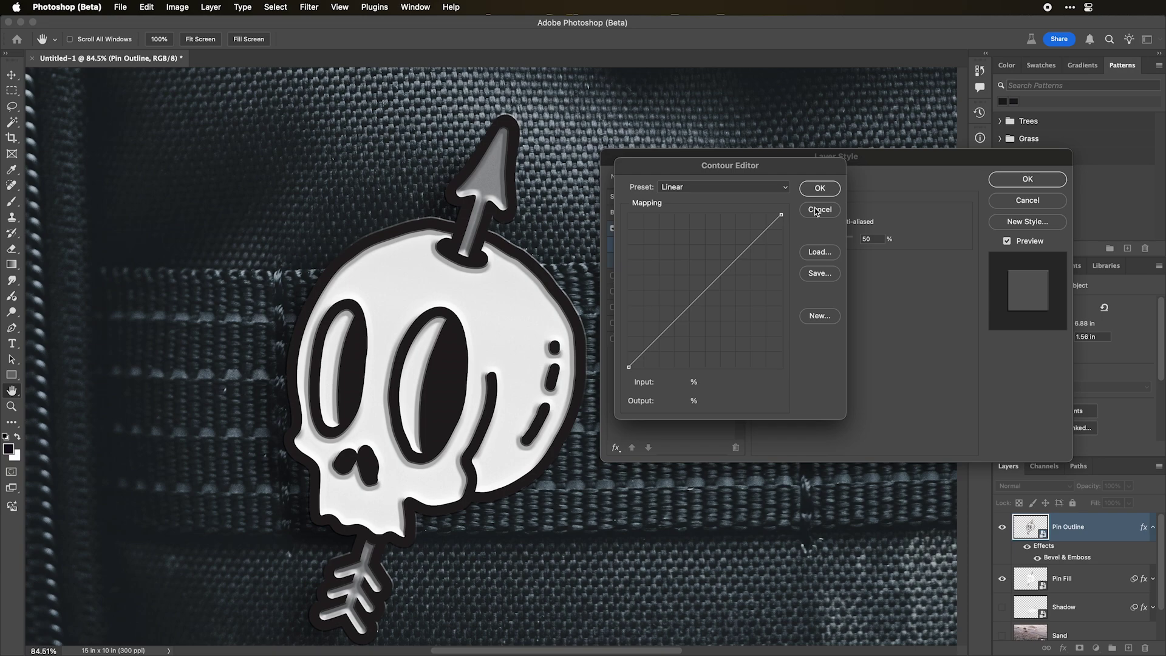
{"action": "left_click", "coordinate": [819, 209]}
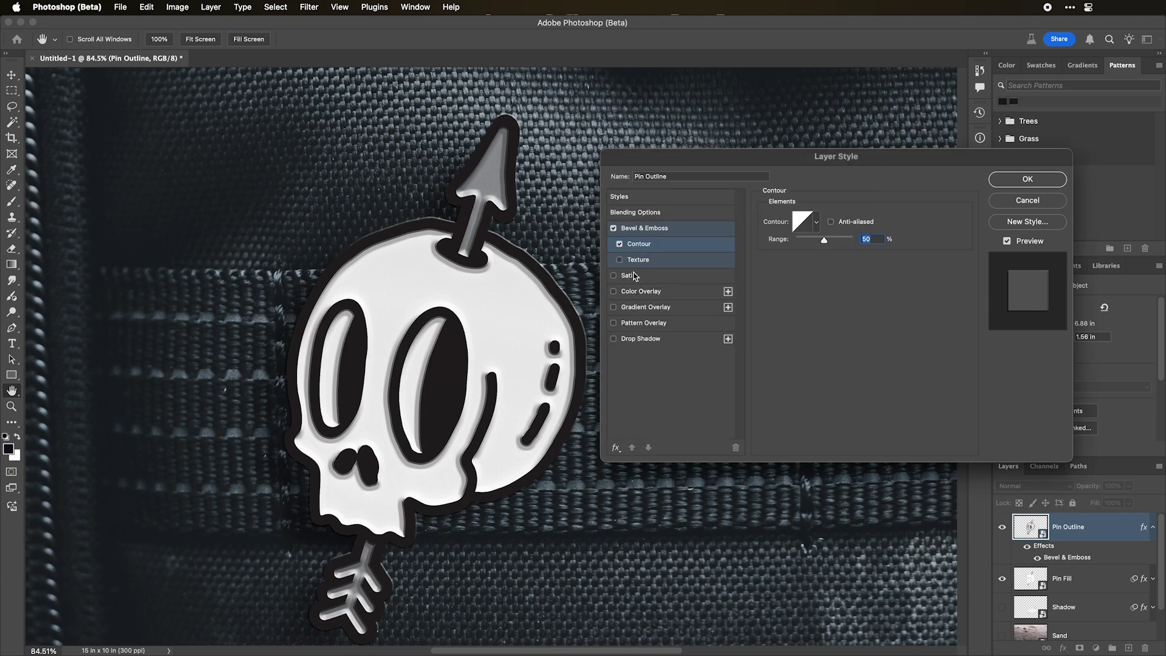
- Add a Stroke effect to the Pin Outline, positioned Outside with 40% opacity
{"action": "left_click", "coordinate": [616, 449]}
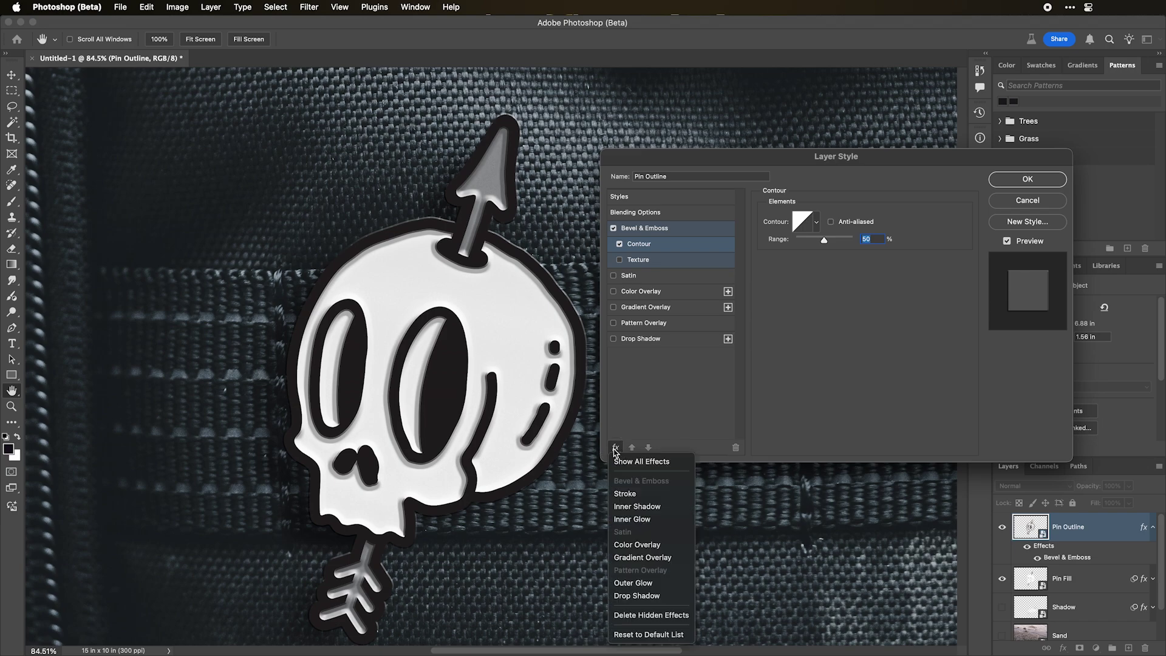
{"action": "left_click", "coordinate": [624, 494]}
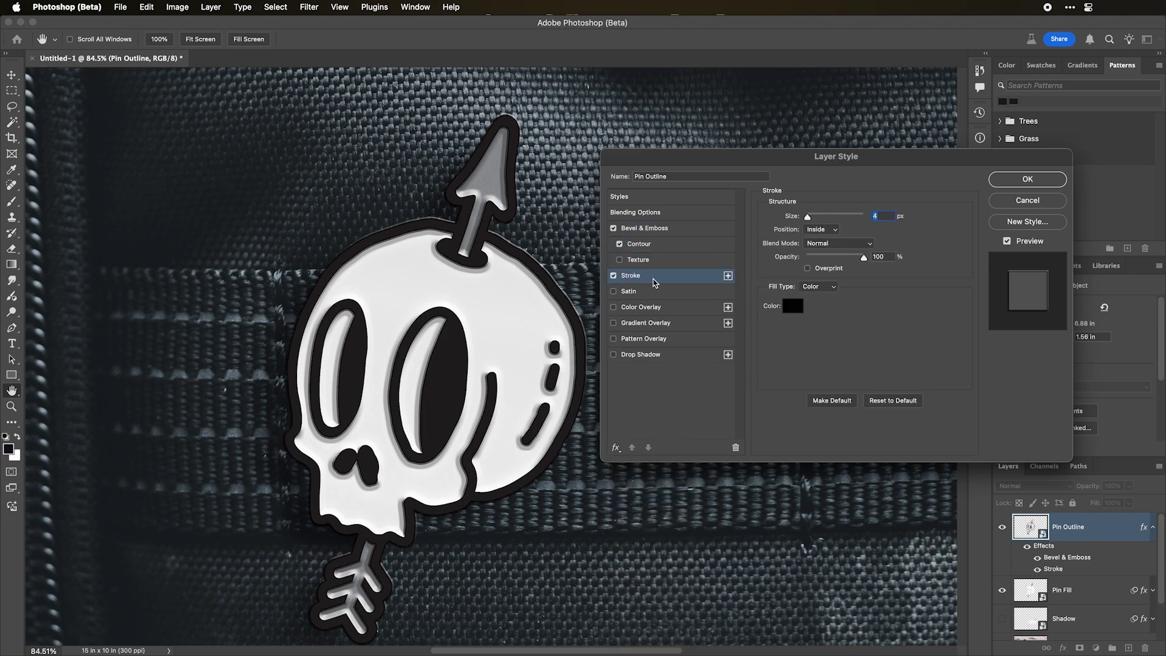
{"action": "left_click", "coordinate": [827, 230]}
{"action": "left_click", "coordinate": [821, 217]}
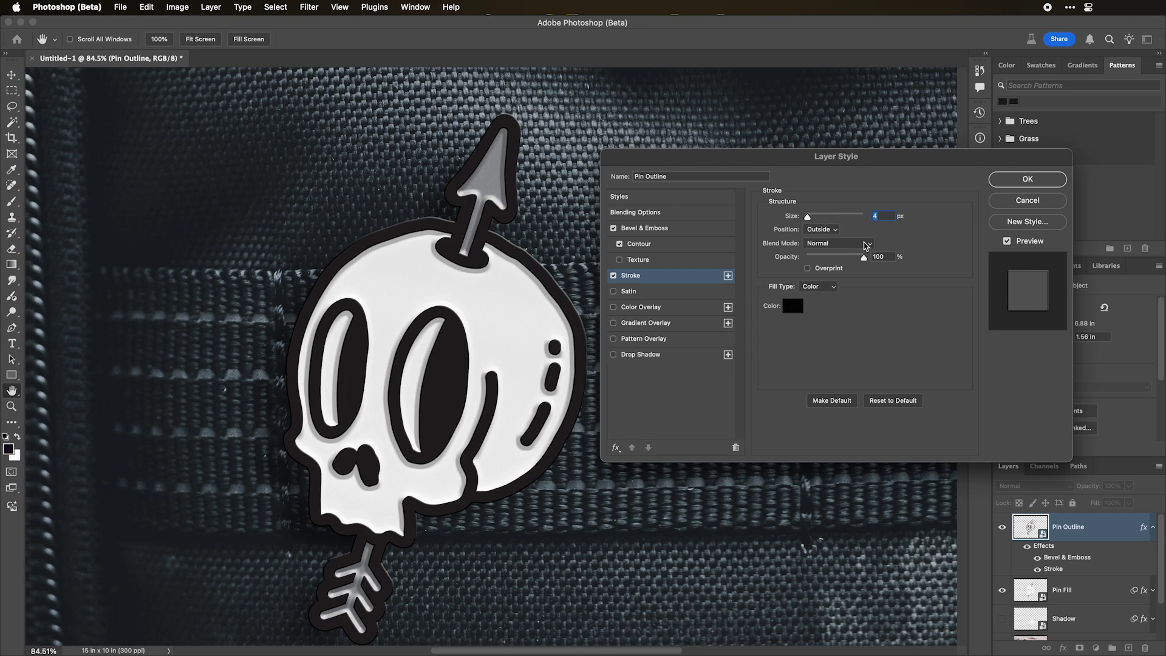
{"action": "double_click", "coordinate": [881, 256]}
{"action": "type", "text": "40"}
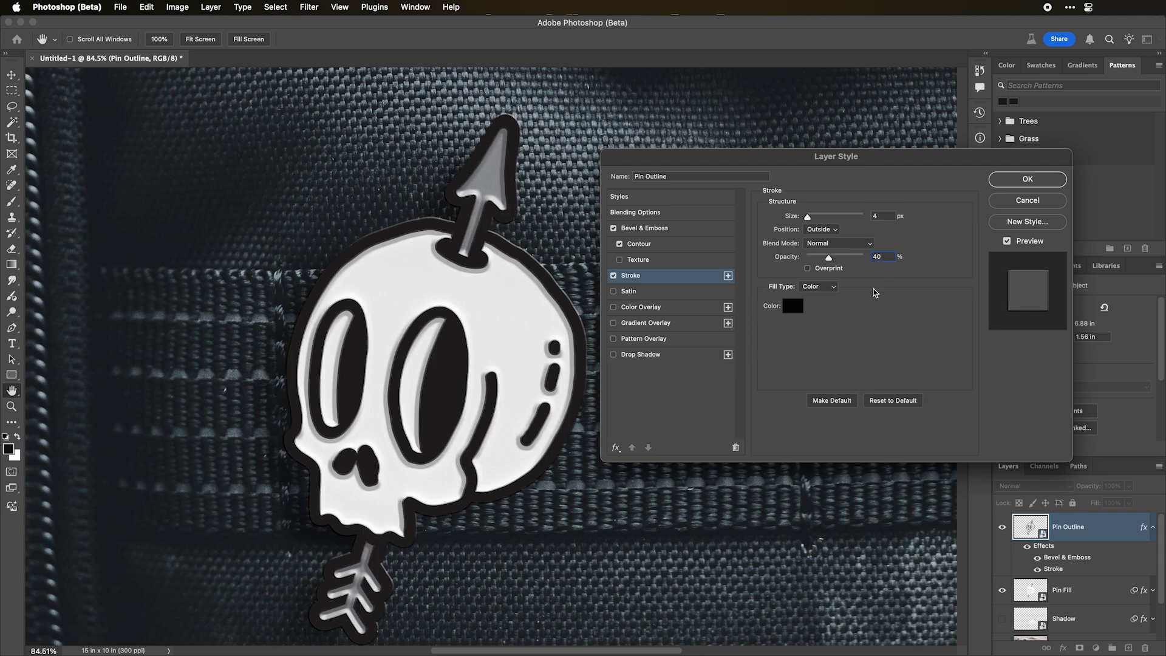
- Set the stroke's color to white (#ffffff)
{"action": "left_click", "coordinate": [793, 306]}
{"action": "left_click_drag", "start_coordinate": [534, 198], "coordinate": [430, 96]}
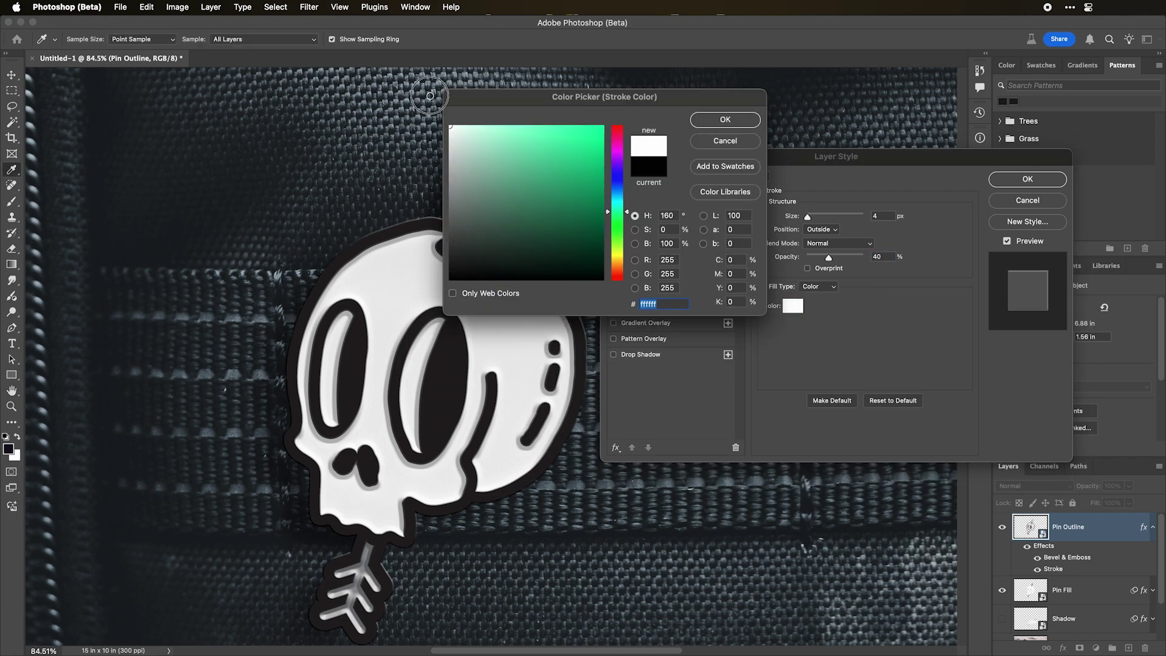
{"action": "key", "text": "Return"}
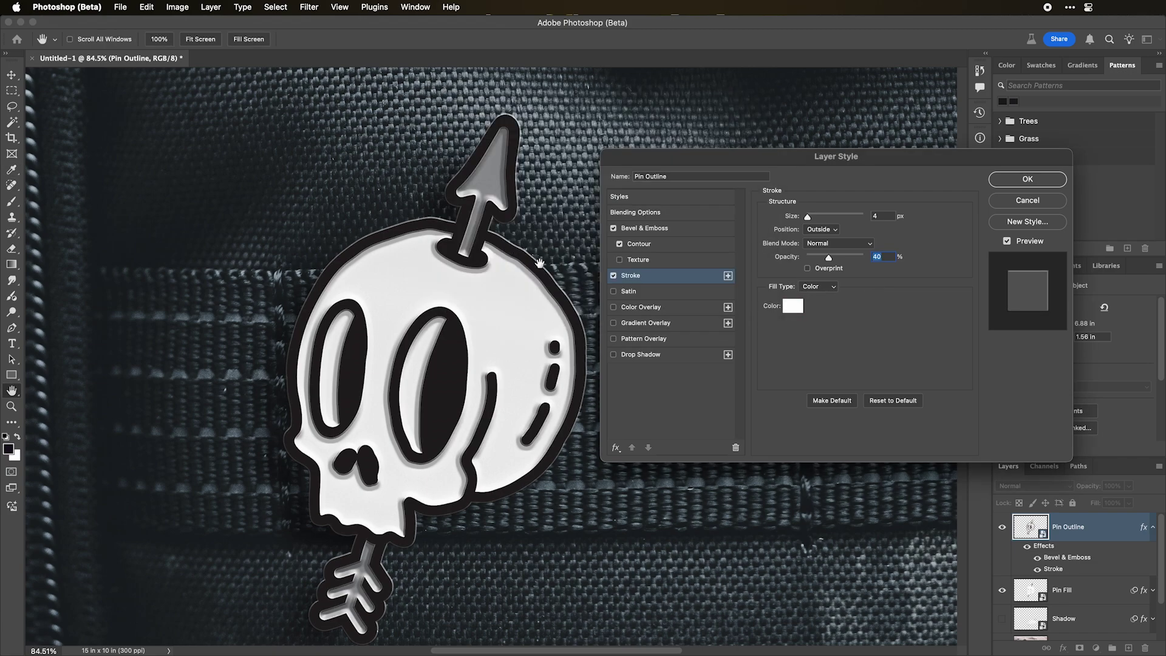
- Add a Color Overlay in black (#000000) to the Pin Outline
{"action": "left_click", "coordinate": [638, 308]}
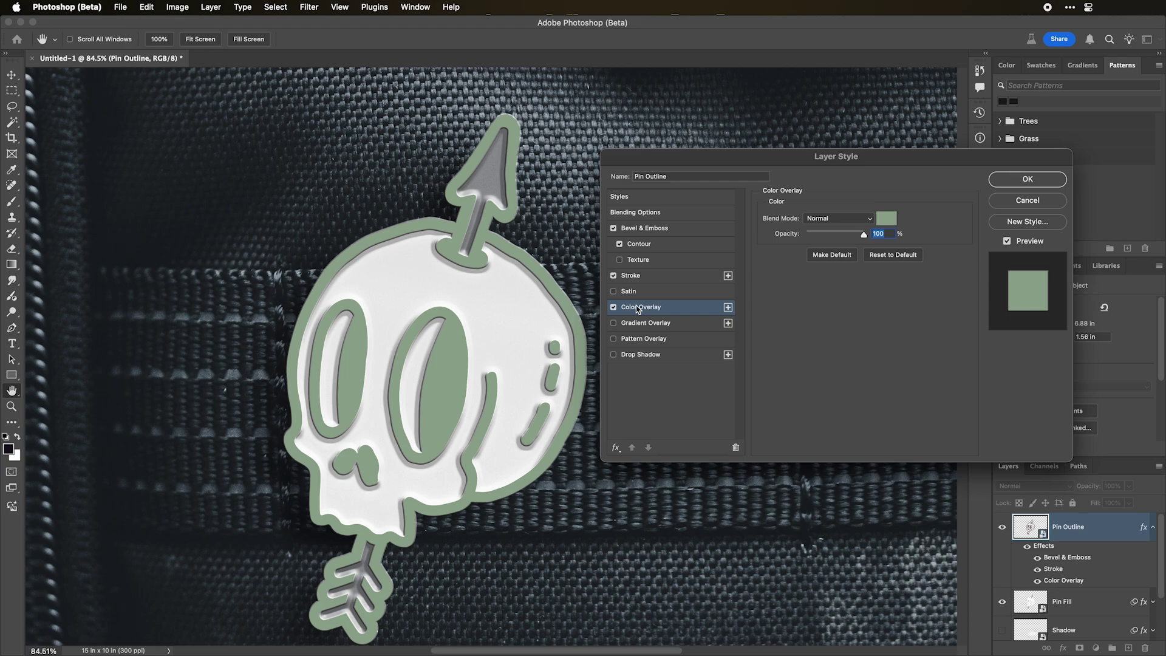
{"action": "left_click", "coordinate": [886, 219]}
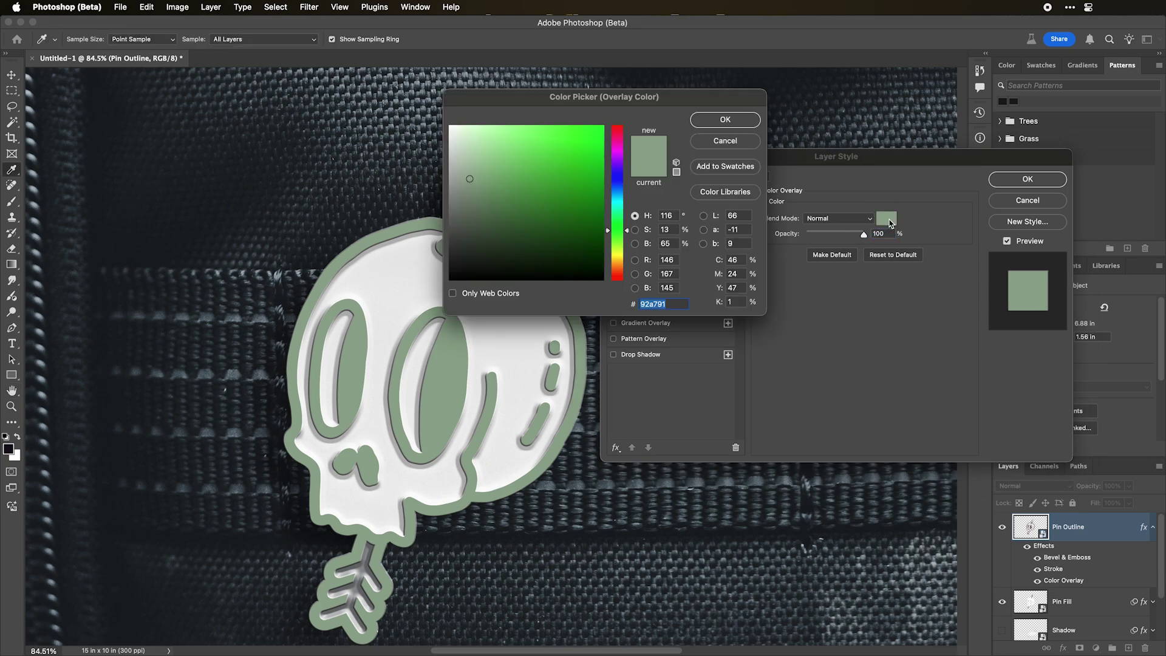
{"action": "left_click_drag", "start_coordinate": [516, 260], "coordinate": [409, 289]}
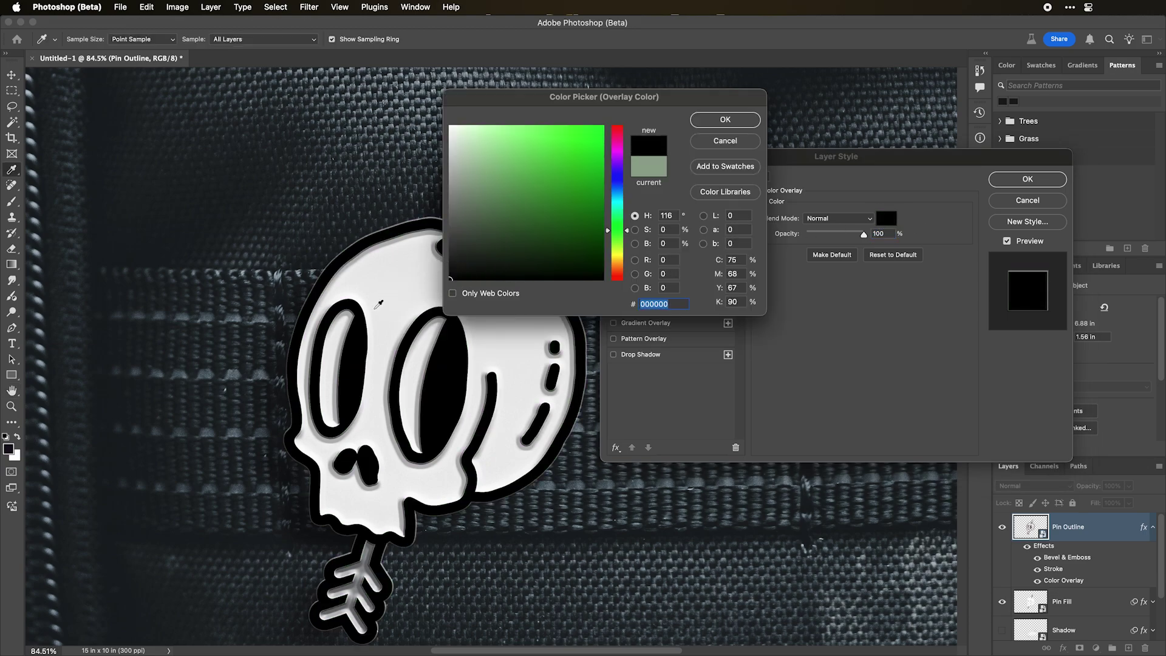
{"action": "key", "text": "Return"}
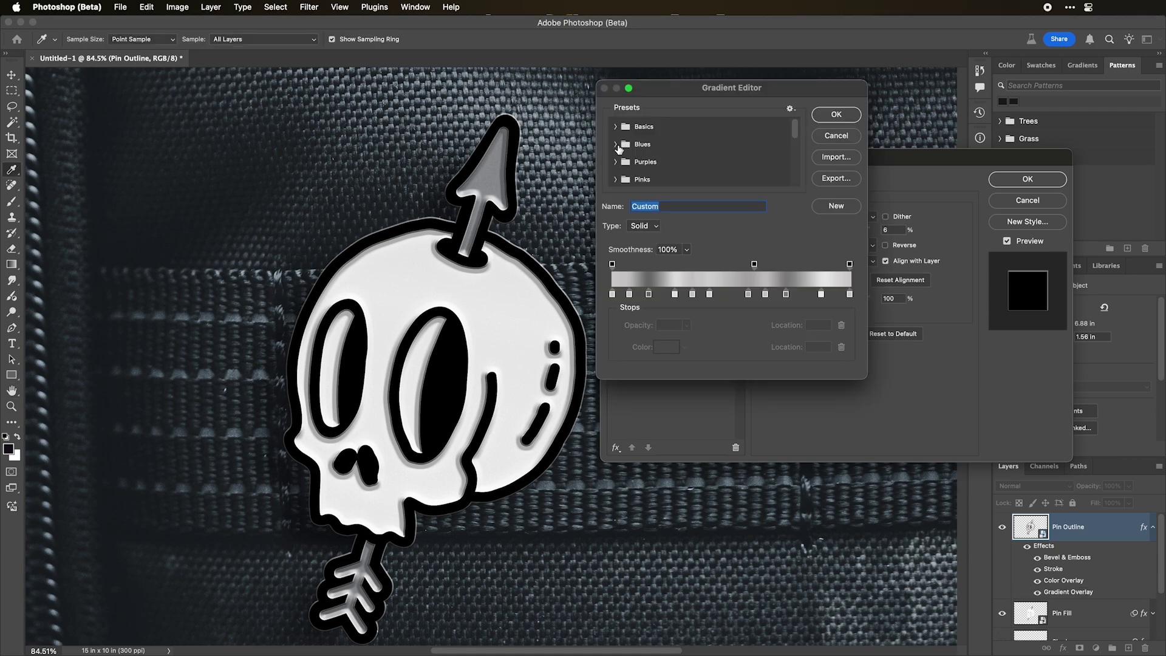
- Base the gradient overlay on the Black, White preset and add a white stop at 5%
{"action": "left_click", "coordinate": [615, 126]}
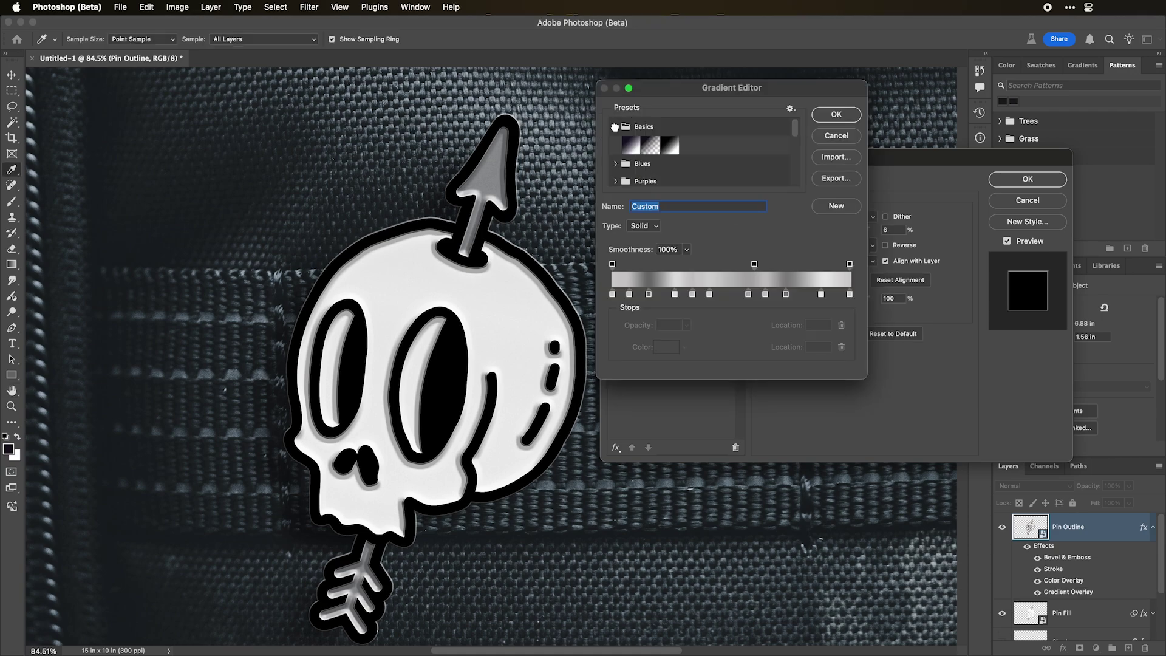
{"action": "left_click", "coordinate": [671, 146]}
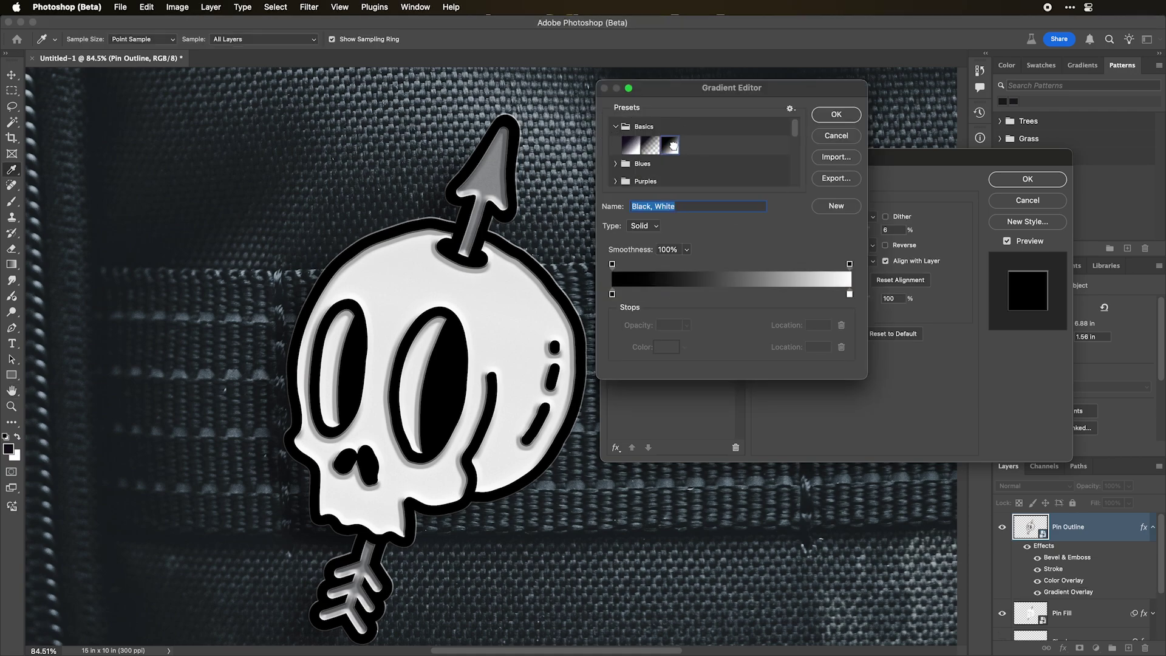
{"action": "left_click", "coordinate": [626, 294]}
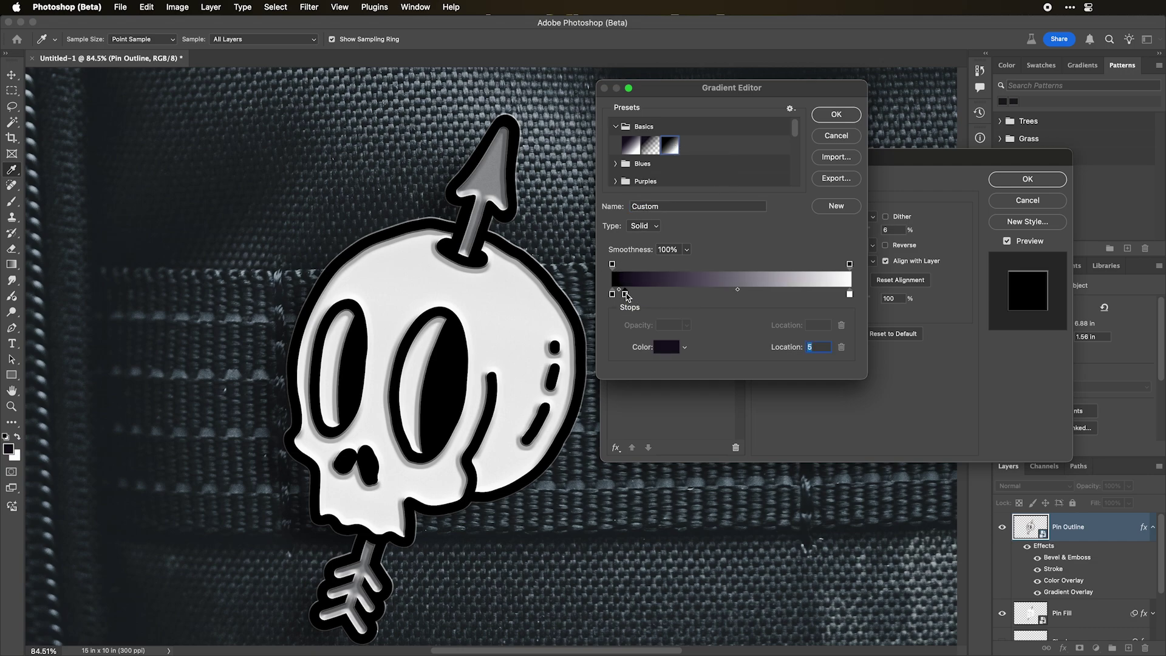
{"action": "double_click", "coordinate": [626, 294]}
{"action": "left_click_drag", "start_coordinate": [562, 255], "coordinate": [446, 121]}
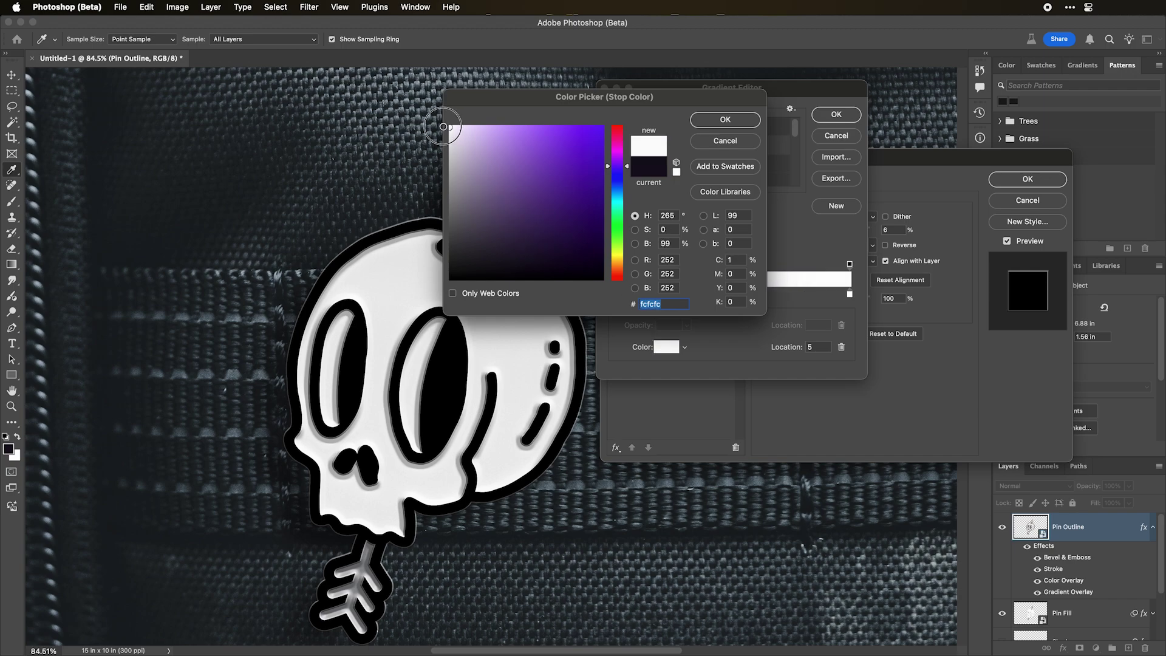
{"action": "key", "text": "Return"}
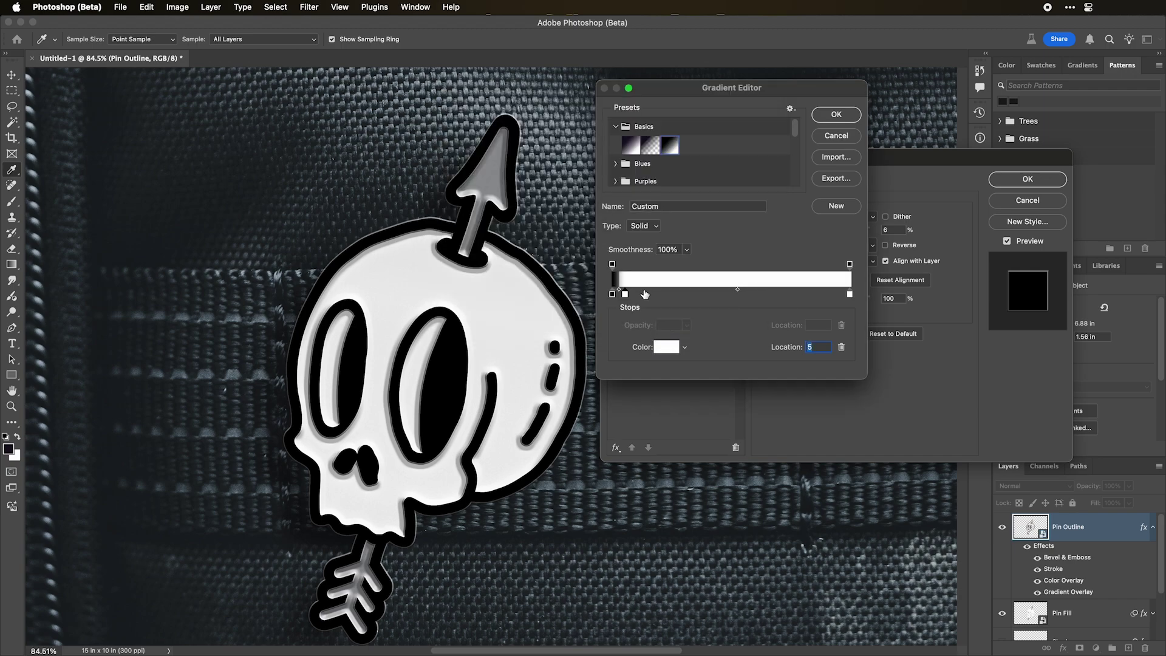
- Add a black stop at 12% to the overlay gradient
{"action": "left_click", "coordinate": [642, 295]}
{"action": "double_click", "coordinate": [642, 294]}
{"action": "left_click_drag", "start_coordinate": [544, 240], "coordinate": [451, 280]}
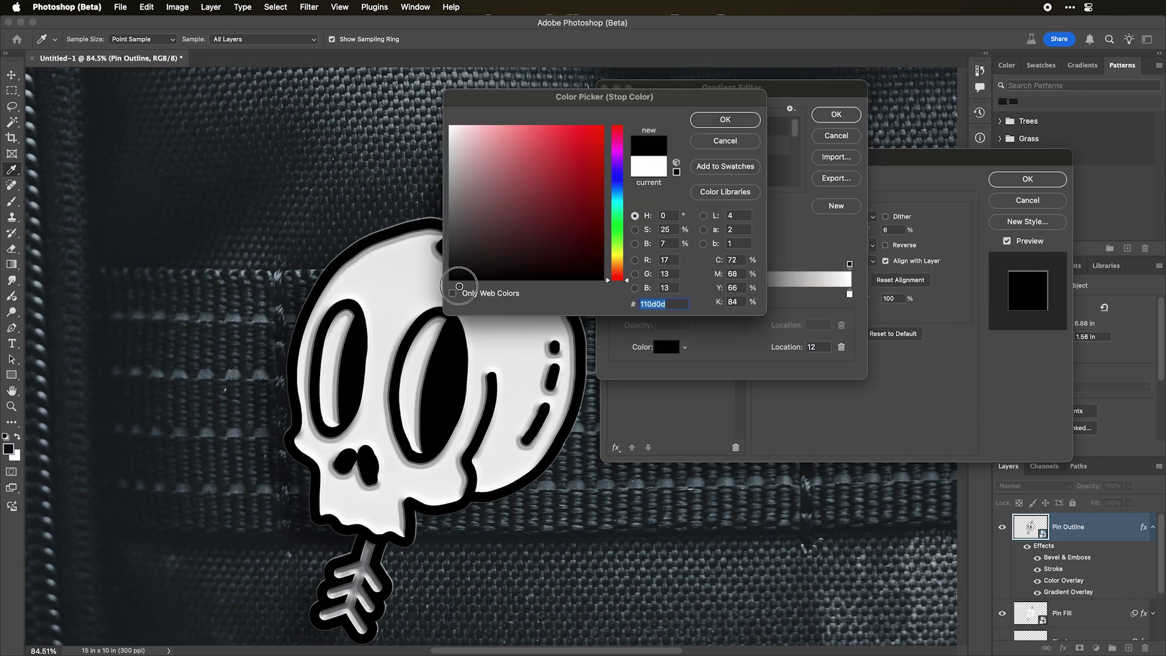
{"action": "key", "text": "Return"}
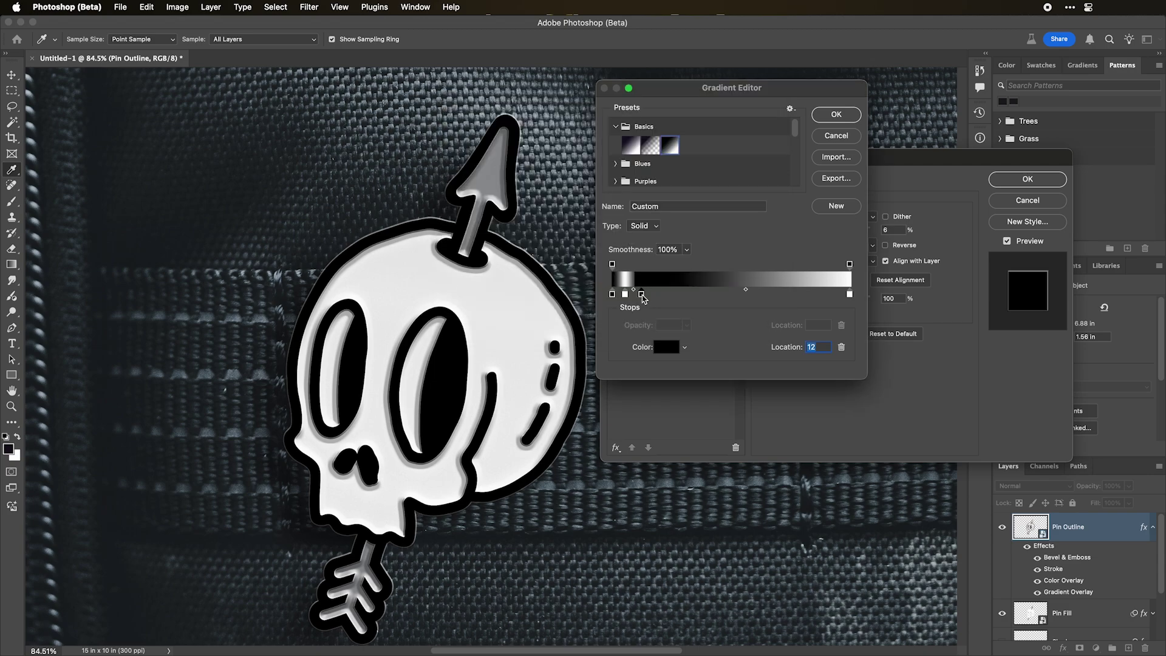
- Add alternating gray, black and white stops along the rest of the gradient, ending with black at 96%, and accept the gradient
{"action": "left_click_drag", "start_coordinate": [642, 295], "coordinate": [645, 297]}
{"action": "left_click", "coordinate": [662, 294]}
{"action": "double_click", "coordinate": [662, 294]}
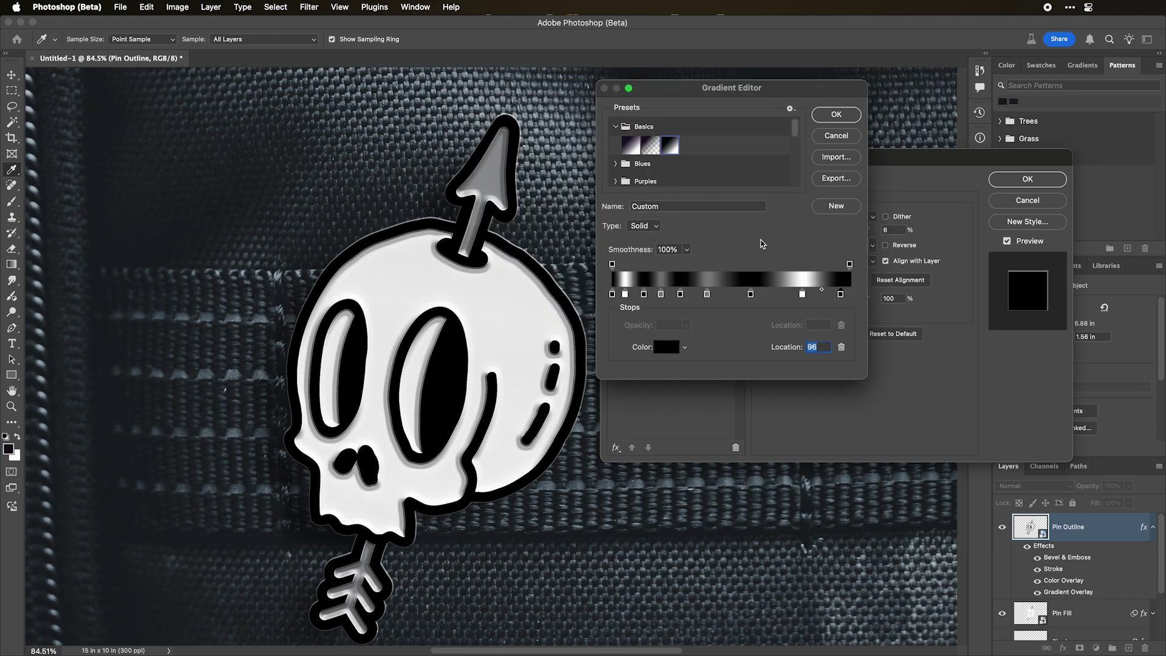
{"action": "key", "text": "Return"}
- Set the gradient overlay's opacity to 33% and the color overlay's blend mode to Color
{"action": "mouse_move", "coordinate": [810, 229]}
{"action": "left_mouse_down"}
{"action": "mouse_move", "coordinate": [847, 229]}
{"action": "mouse_move", "coordinate": [827, 230]}
{"action": "left_mouse_up"}
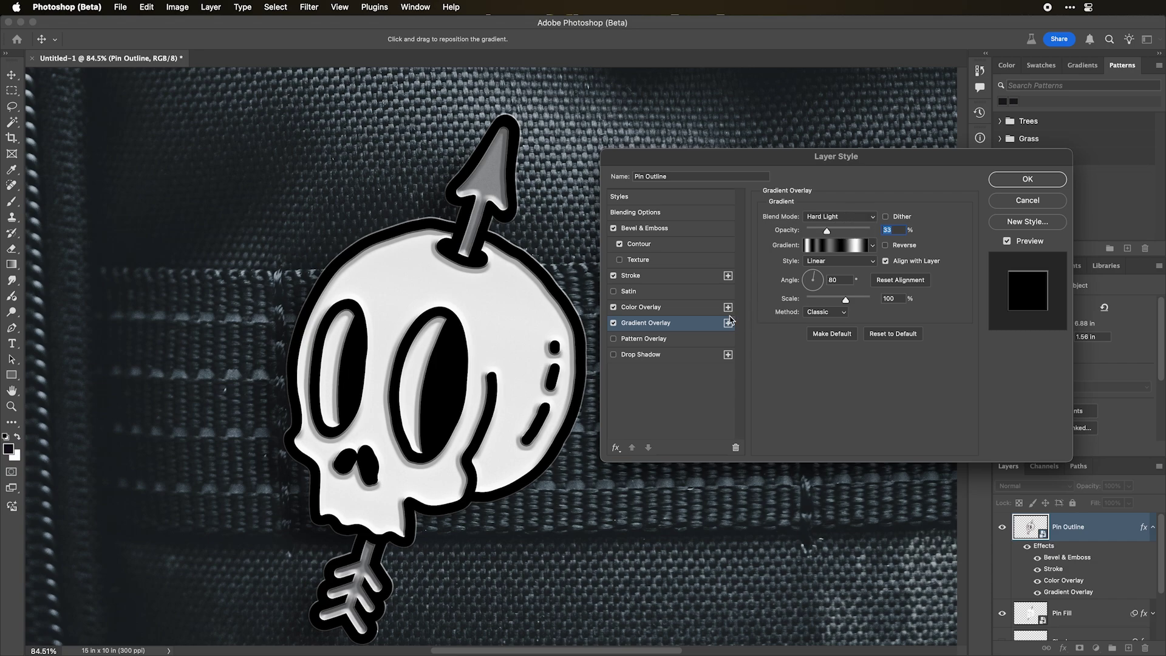
{"action": "left_click", "coordinate": [673, 311]}
{"action": "left_click", "coordinate": [826, 220]}
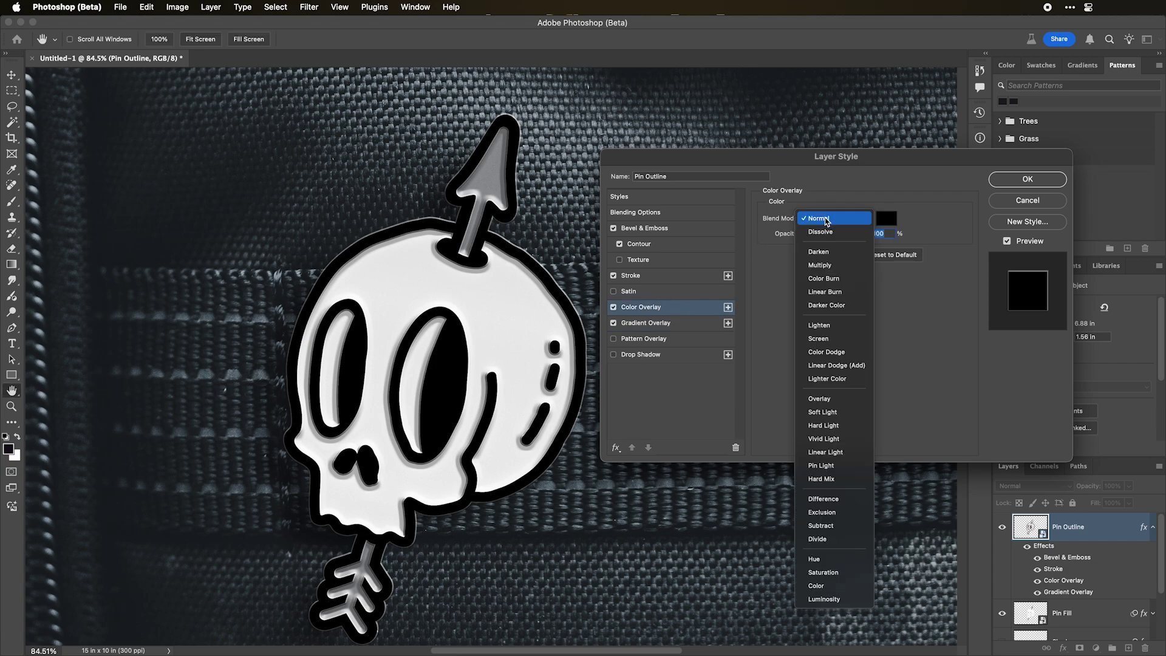
{"action": "left_click", "coordinate": [816, 585]}
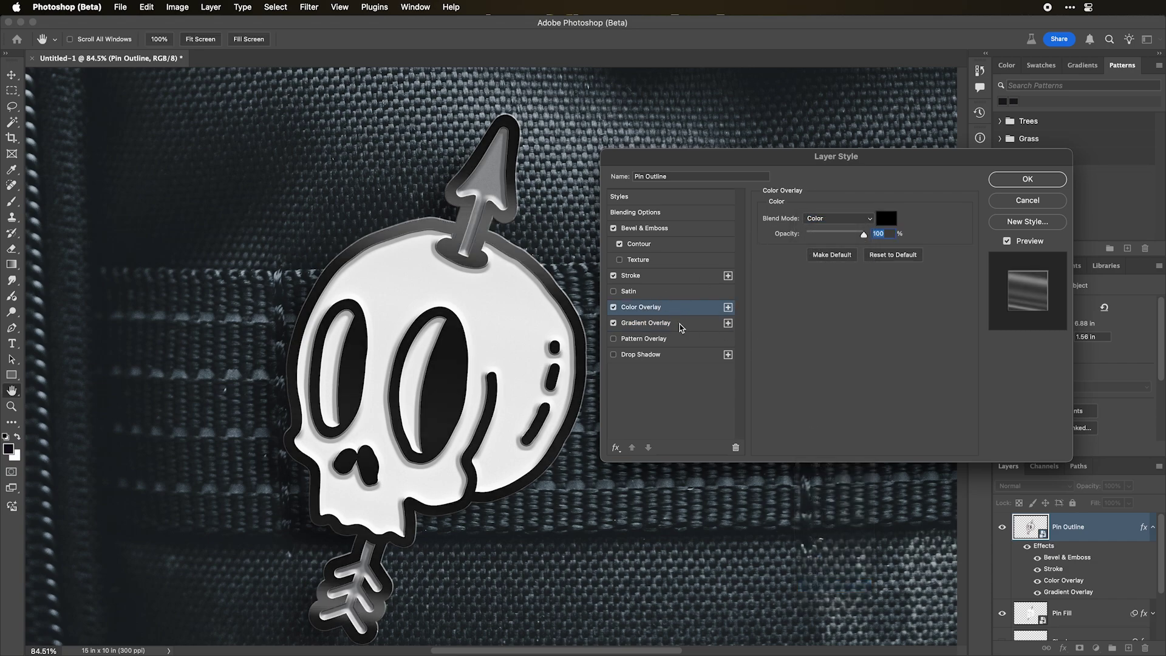
- Set the gradient overlay's angle to 38° and its opacity to 59%, and apply the layer style
{"action": "left_click", "coordinate": [680, 324]}
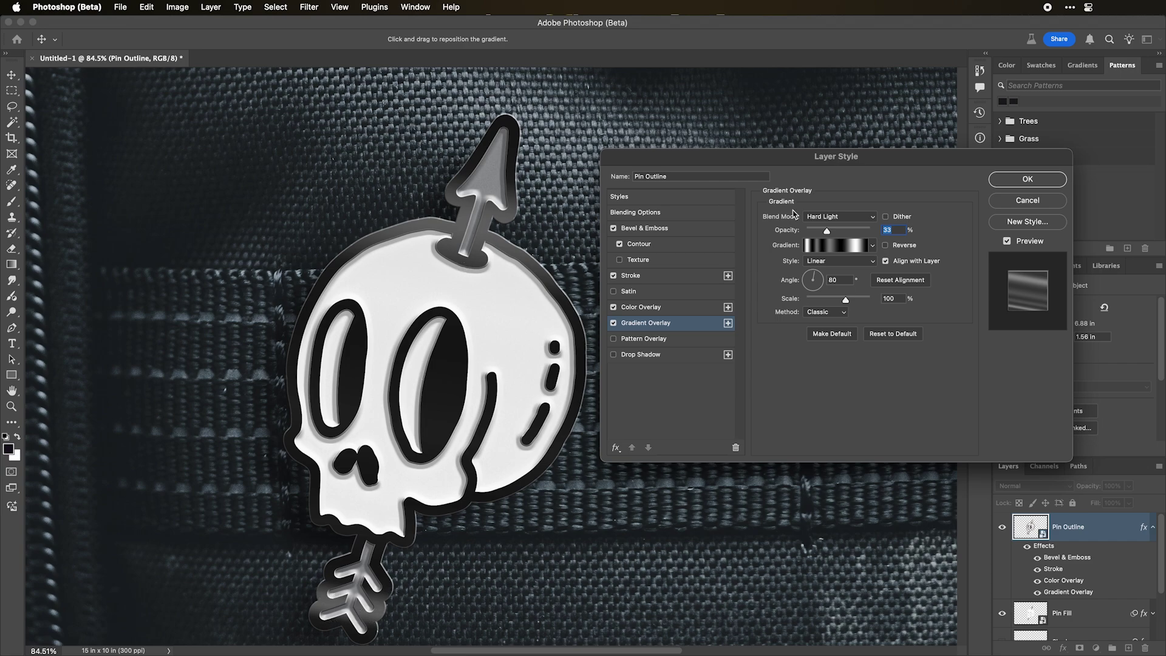
{"action": "left_click", "coordinate": [815, 278]}
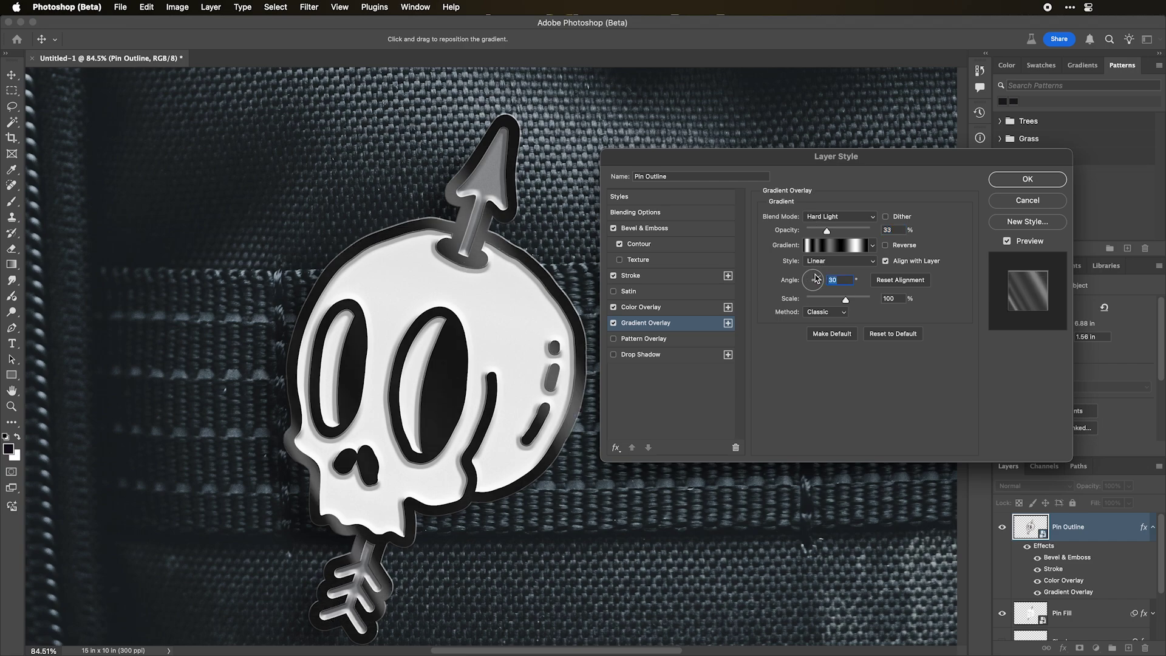
{"action": "left_click_drag", "start_coordinate": [817, 279], "coordinate": [838, 265]}
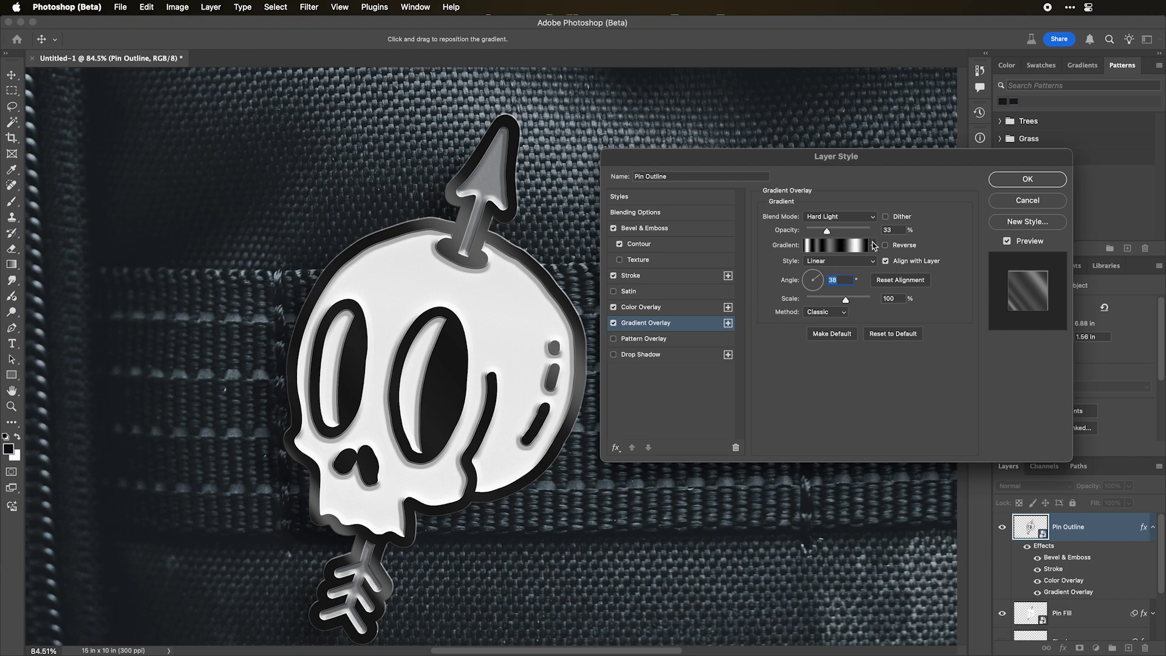
{"action": "mouse_move", "coordinate": [827, 232]}
{"action": "left_mouse_down"}
{"action": "mouse_move", "coordinate": [867, 230]}
{"action": "mouse_move", "coordinate": [849, 230]}
{"action": "left_mouse_up"}
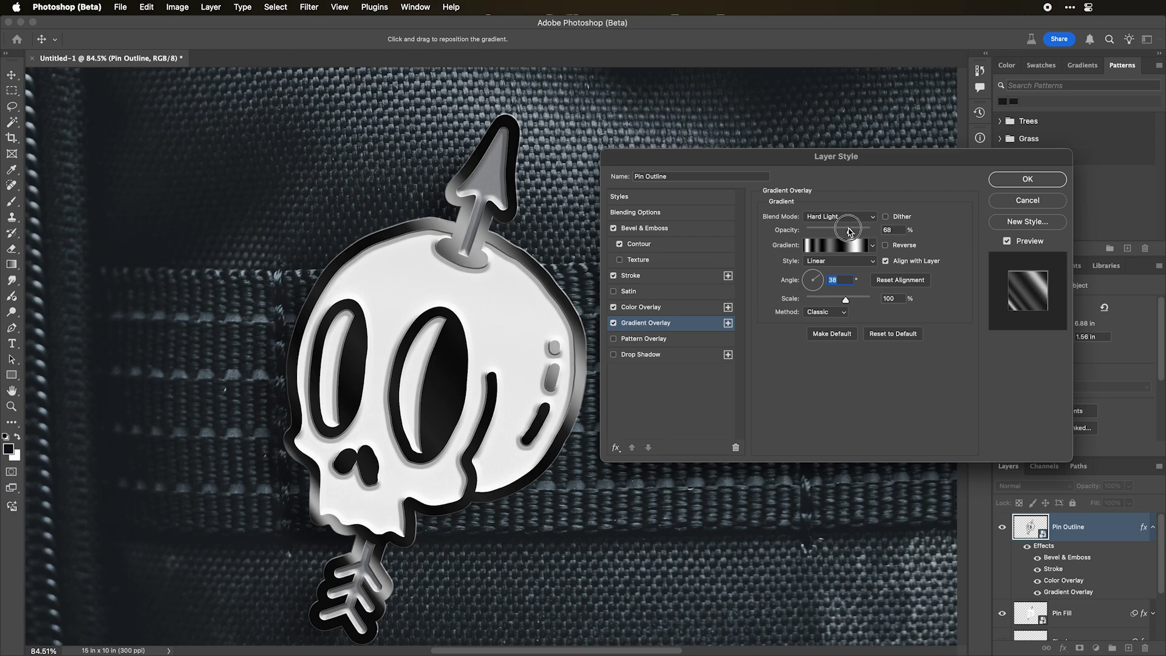
{"action": "key", "text": "Return"}
{"action": "scroll", "coordinate": [461, 420], "scroll_direction": "down", "scroll_amount": 5}
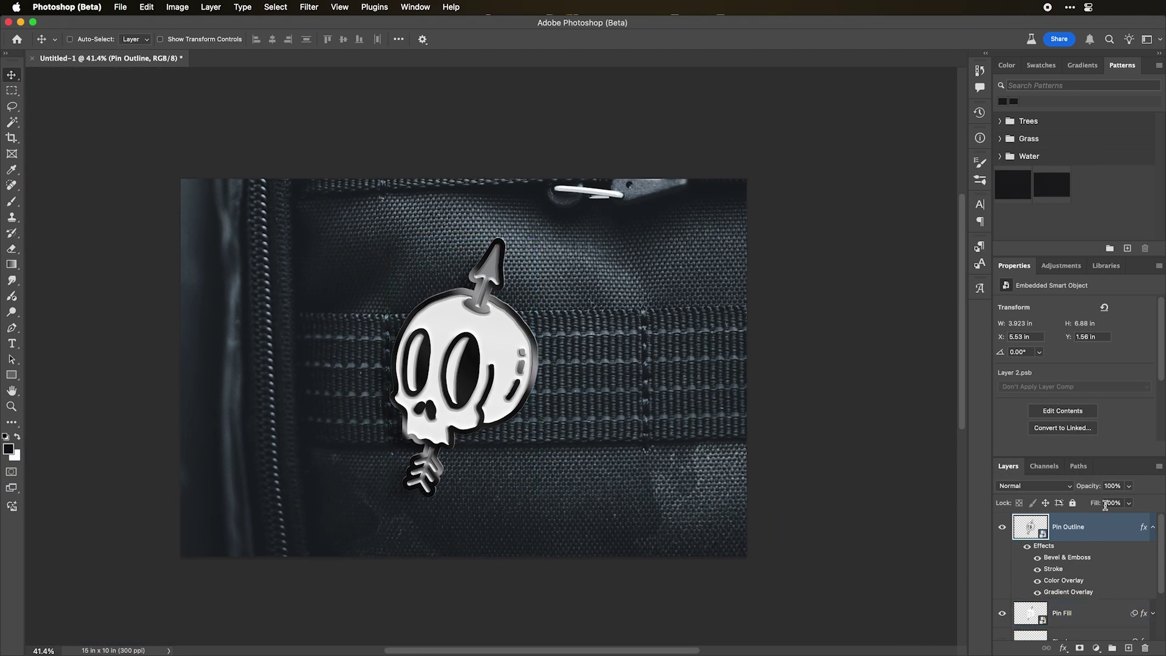
- Reopen the Pin Outline's layer style, lower the gradient overlay's opacity and readjust its angle for a subtler sheen
{"action": "double_click", "coordinate": [1105, 527]}
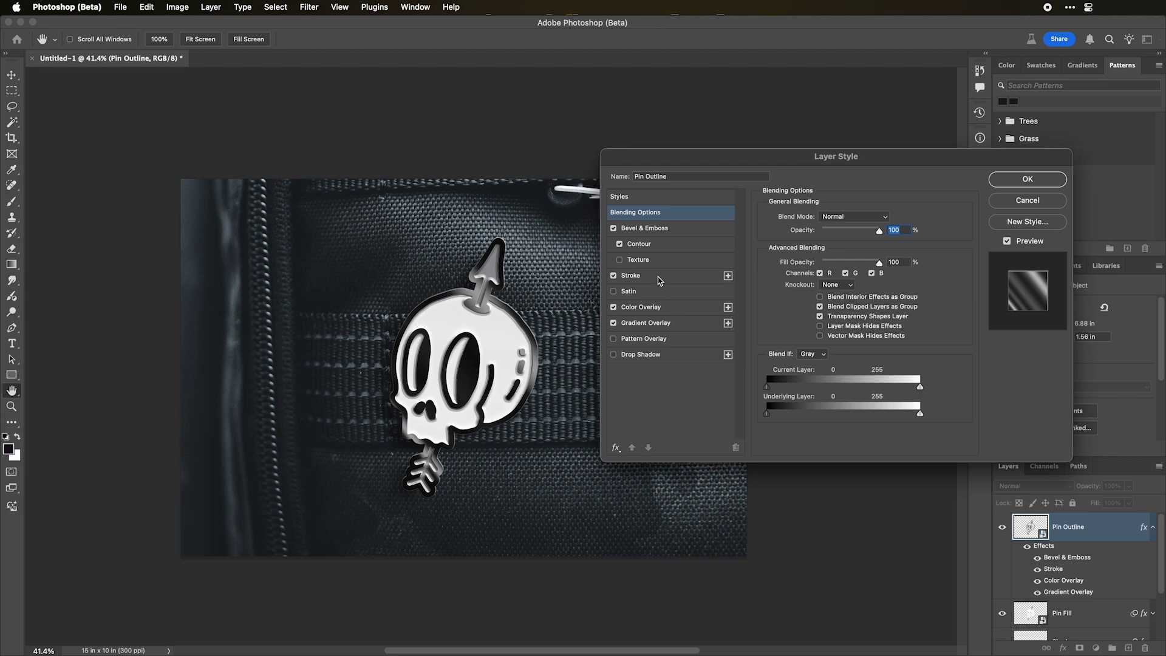
{"action": "left_click", "coordinate": [646, 323]}
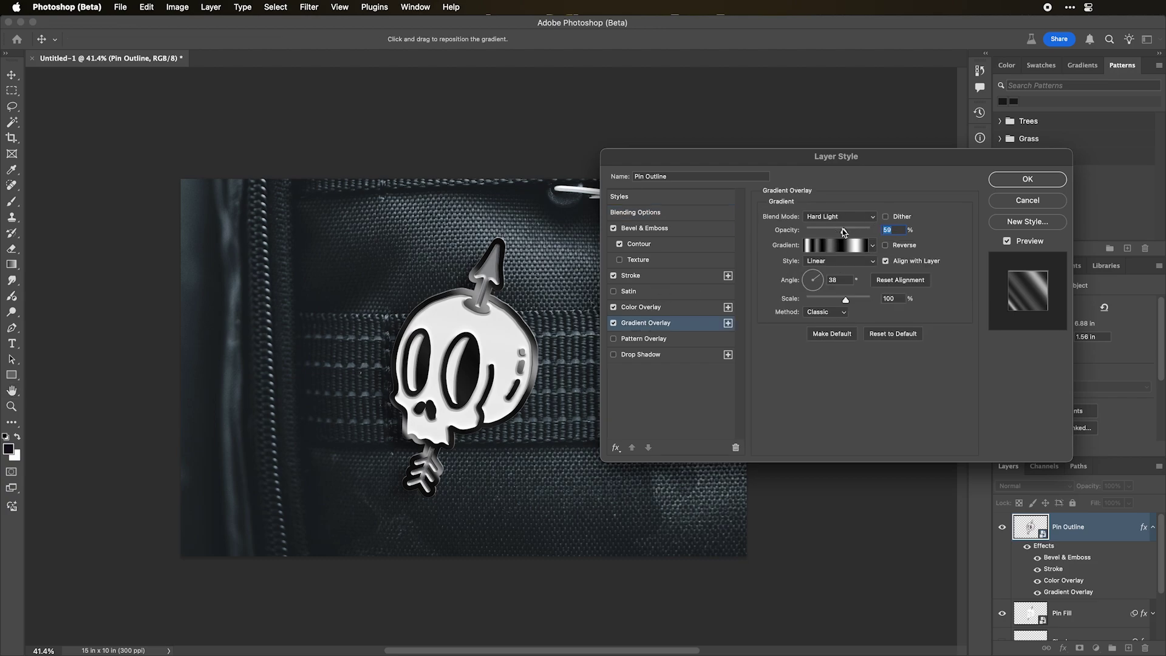
{"action": "left_click_drag", "start_coordinate": [878, 230], "coordinate": [847, 242]}
{"action": "mouse_move", "coordinate": [813, 281]}
{"action": "left_mouse_down"}
{"action": "mouse_move", "coordinate": [811, 290]}
{"action": "mouse_move", "coordinate": [824, 281]}
{"action": "left_mouse_up"}
{"action": "mouse_move", "coordinate": [822, 231]}
{"action": "left_mouse_down"}
{"action": "mouse_move", "coordinate": [788, 233]}
{"action": "mouse_move", "coordinate": [816, 233]}
{"action": "left_mouse_up"}
{"action": "key", "text": "Return"}
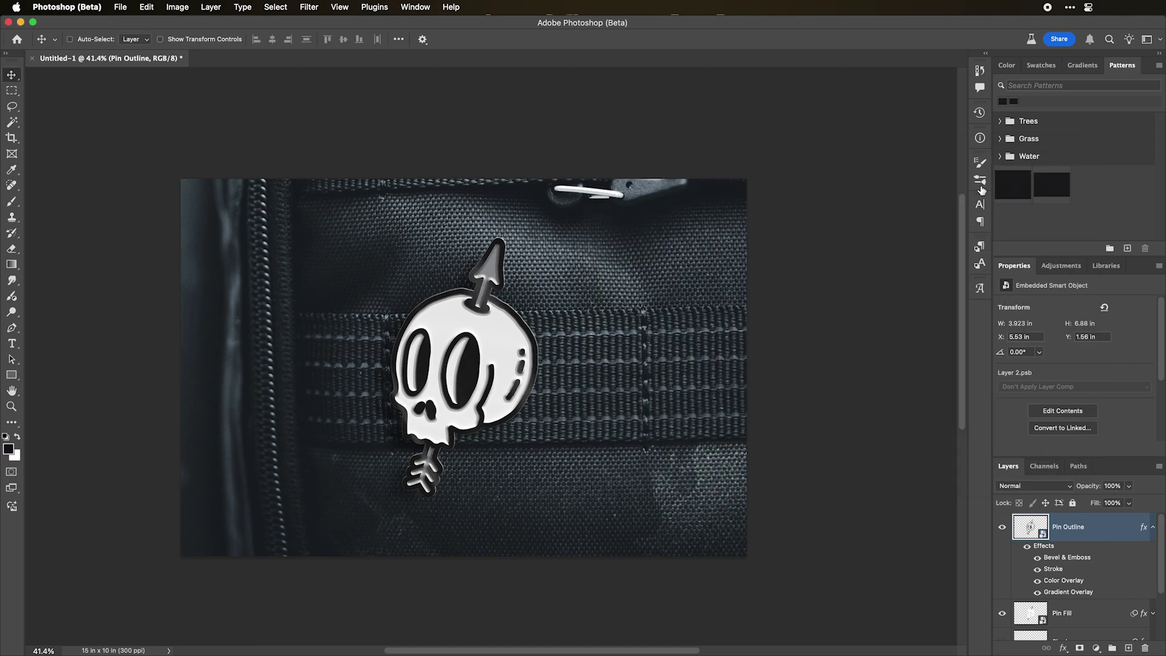
- Add a 10% uniform, monochromatic Add Noise filter to the Pin Outline layer and check the grain on the skull
{"action": "scroll", "coordinate": [499, 414], "scroll_direction": "up", "scroll_amount": 2}
{"action": "scroll", "coordinate": [499, 414], "scroll_direction": "up", "scroll_amount": 4}
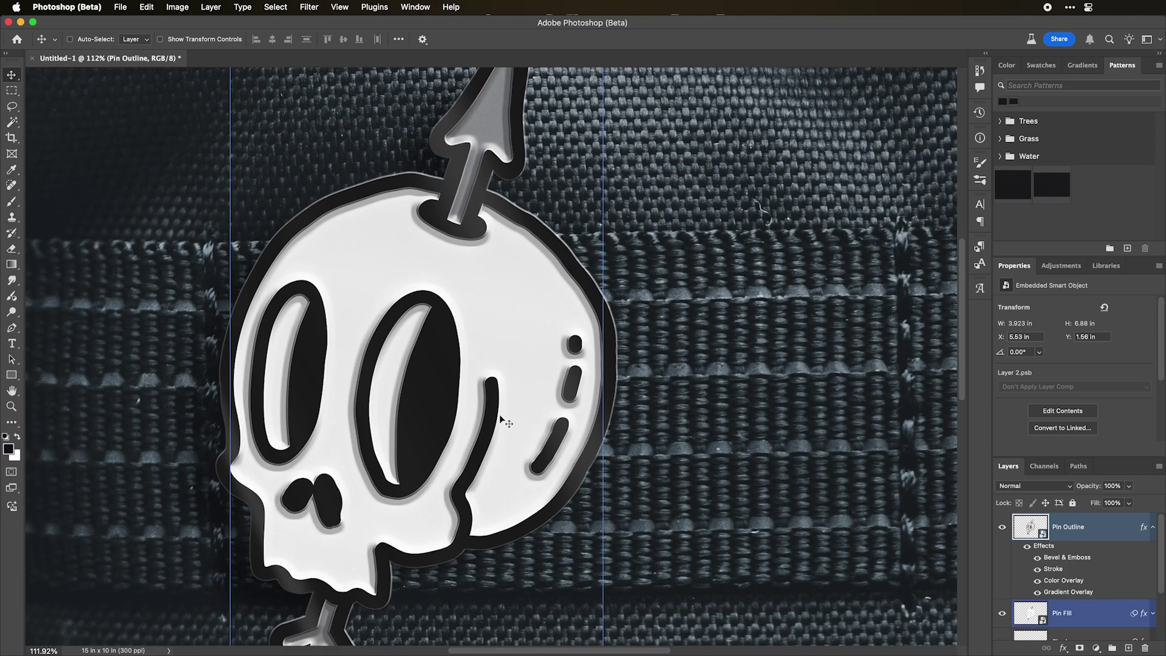
{"action": "scroll", "coordinate": [499, 414], "scroll_direction": "up", "scroll_amount": 3}
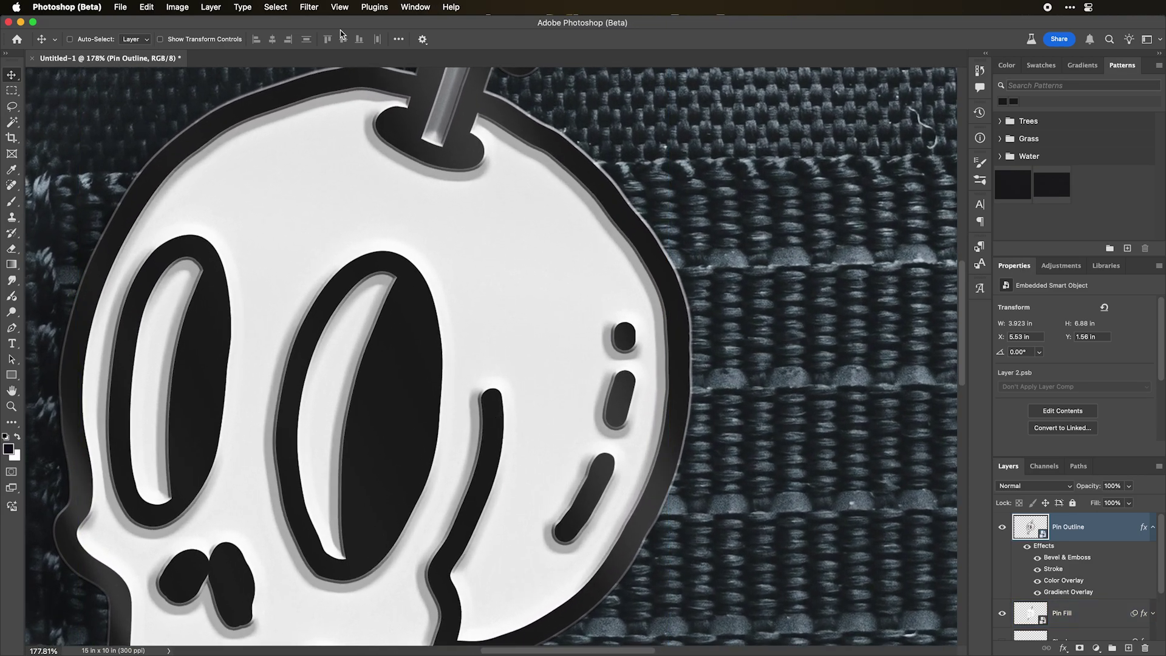
{"action": "left_click", "coordinate": [310, 8]}
{"action": "mouse_move", "coordinate": [347, 232]}
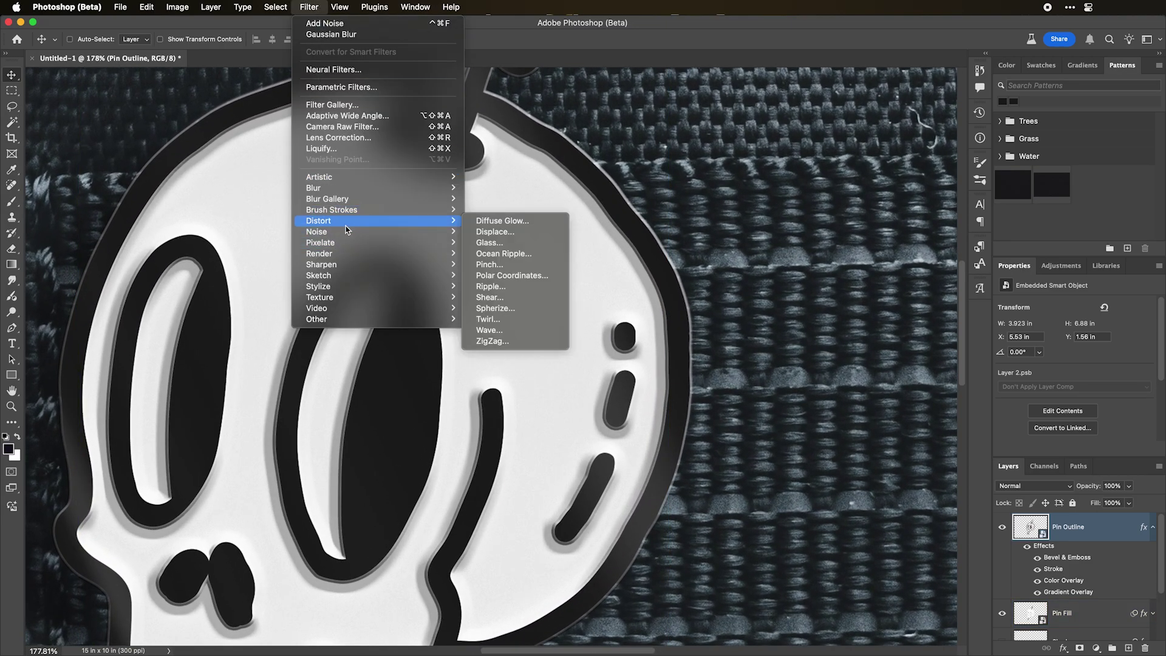
{"action": "left_click", "coordinate": [496, 231]}
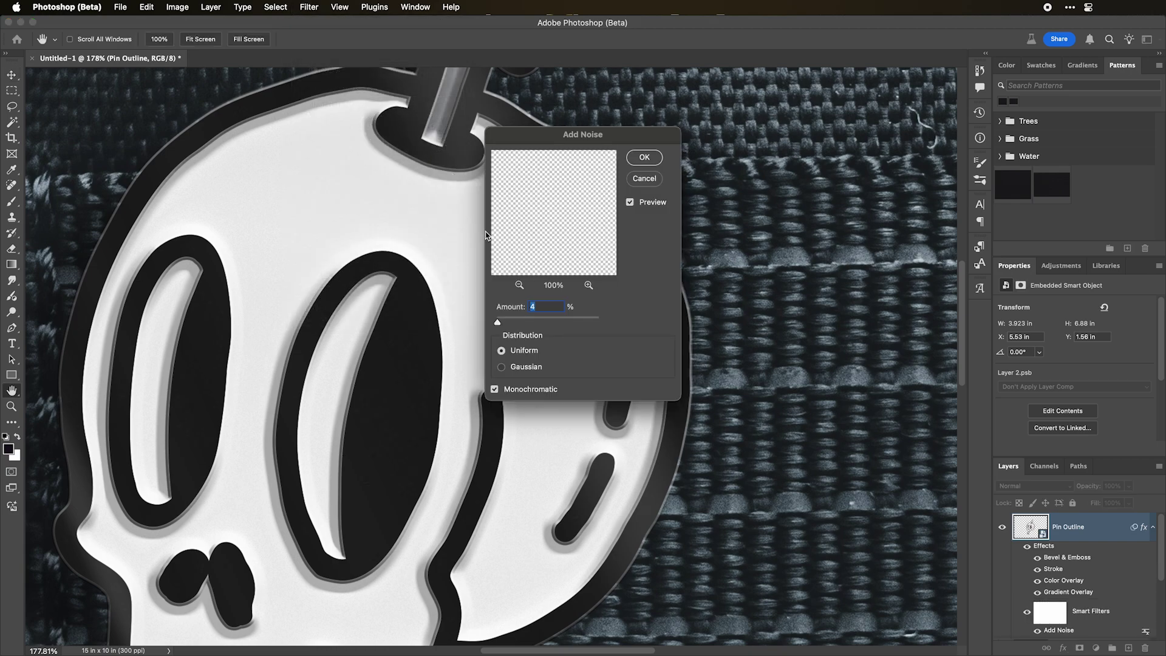
{"action": "left_click_drag", "start_coordinate": [497, 322], "coordinate": [500, 324]}
{"action": "type", "text": "10"}
{"action": "key", "text": "Return"}
{"action": "scroll", "coordinate": [372, 425], "scroll_direction": "up", "scroll_amount": 5}
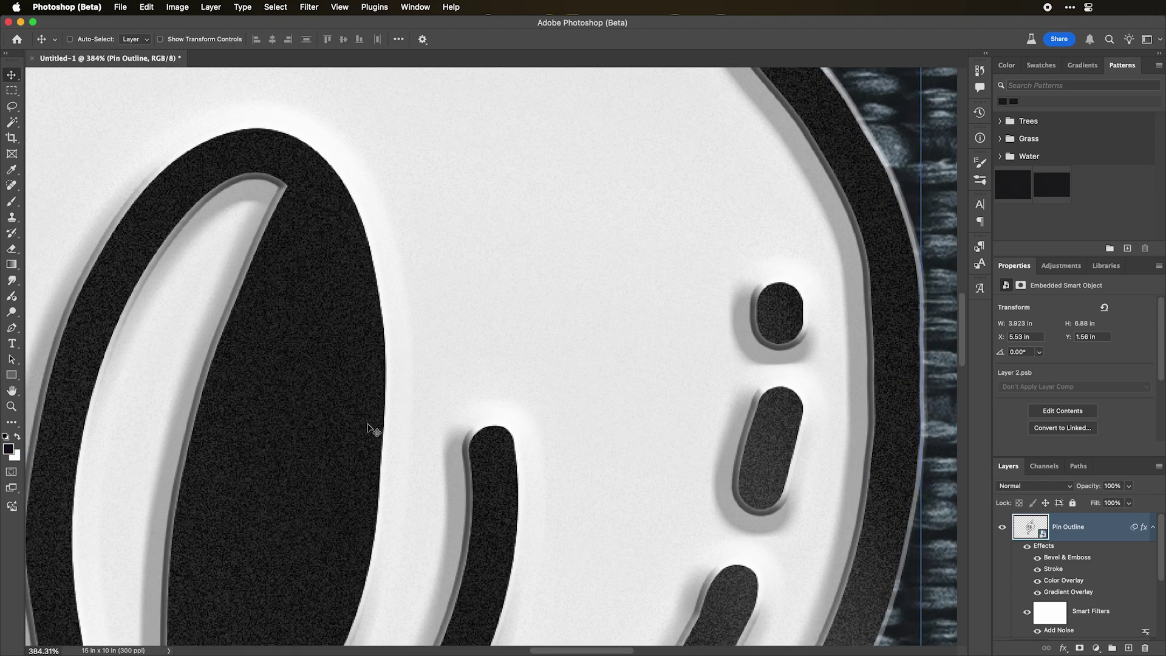
{"action": "scroll", "coordinate": [372, 430], "scroll_direction": "down", "scroll_amount": 8}
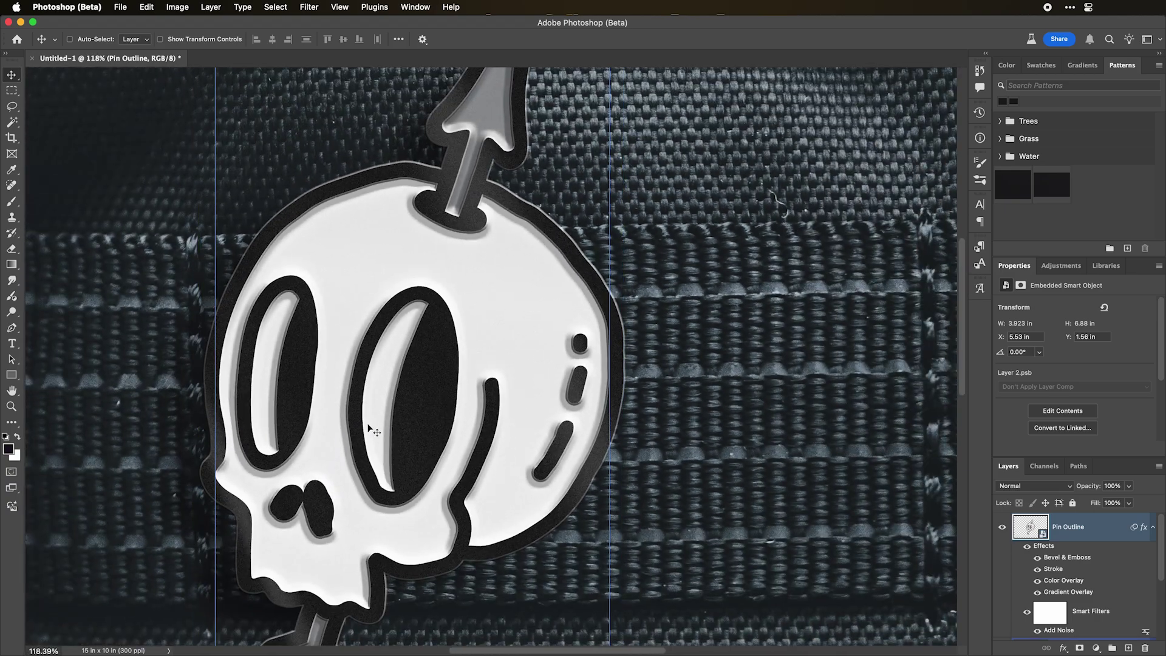
{"action": "scroll", "coordinate": [368, 429], "scroll_direction": "down", "scroll_amount": 3}
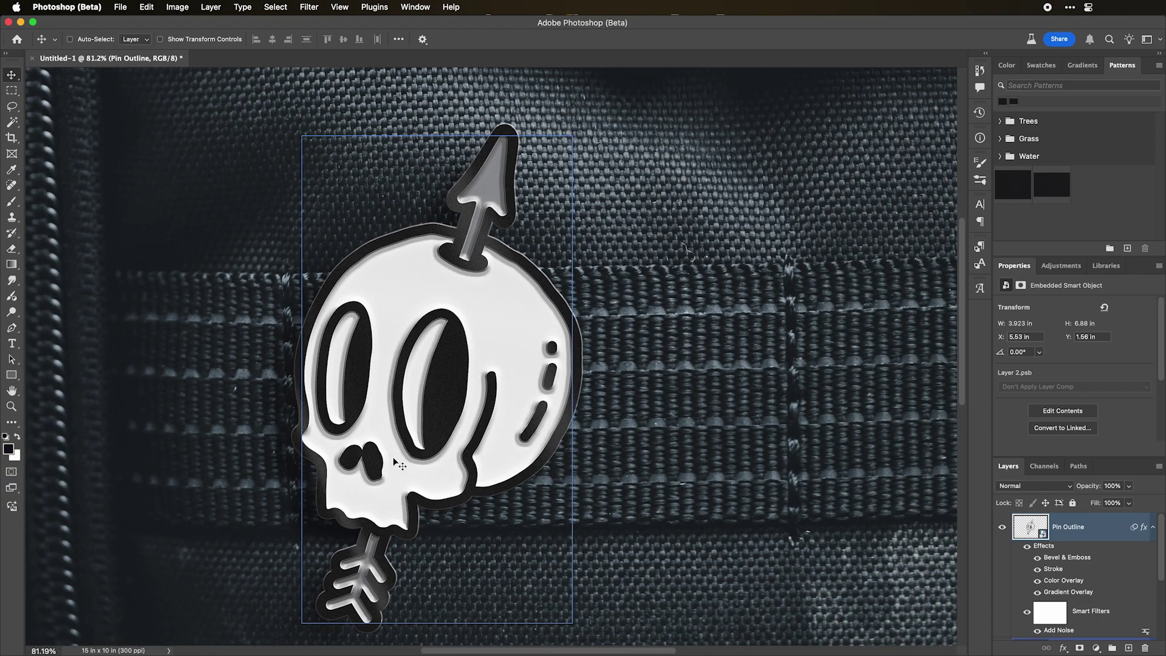
{"action": "scroll", "coordinate": [394, 462], "scroll_direction": "up", "scroll_amount": 4}
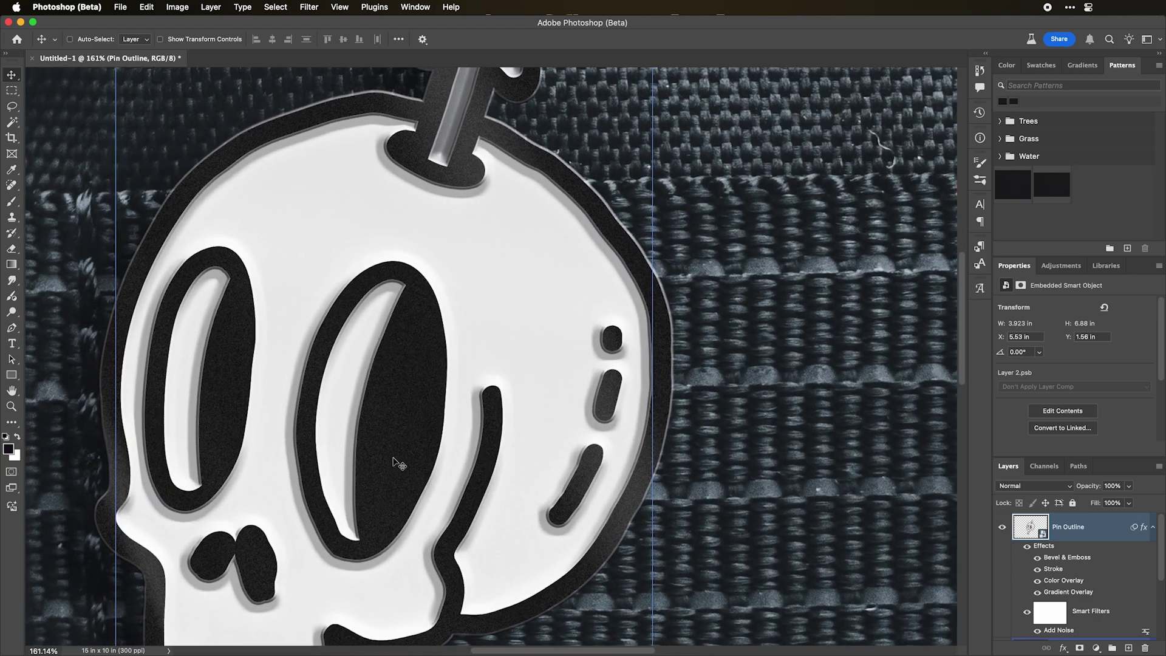
{"action": "scroll", "coordinate": [563, 432], "scroll_direction": "down", "scroll_amount": 6}
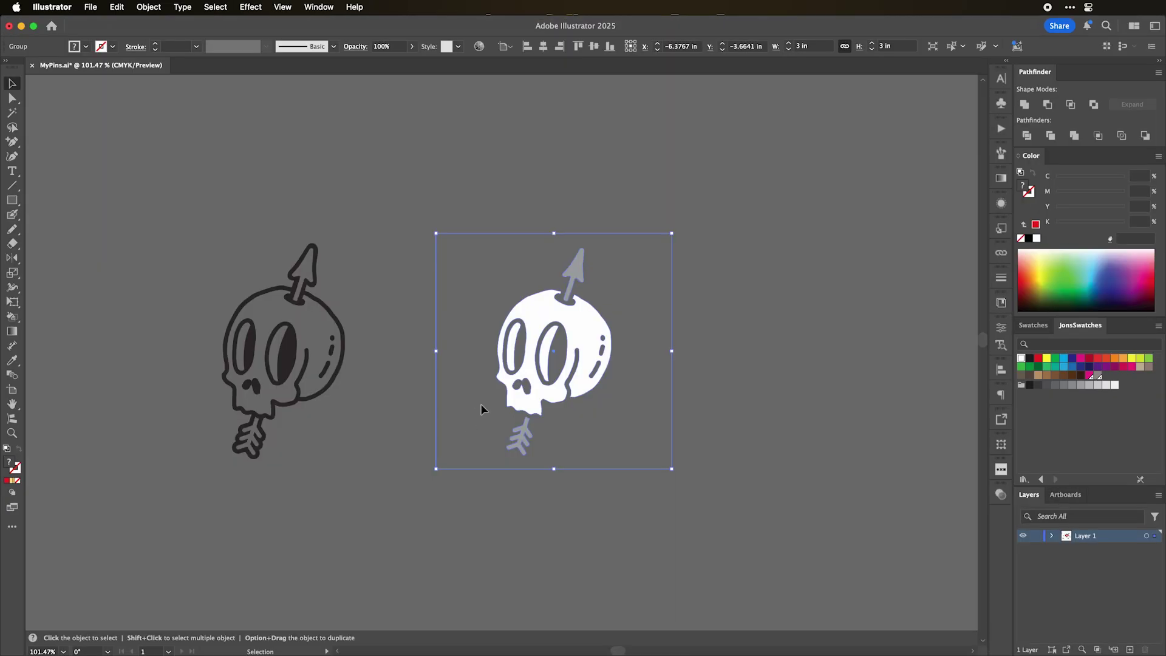
- Switch to Illustrator, find the bear artwork above the artboard, and copy its black outline version
{"action": "scroll", "coordinate": [480, 409], "scroll_direction": "down", "scroll_amount": 5, "text": "alt"}
{"action": "scroll", "coordinate": [483, 404], "scroll_direction": "down", "scroll_amount": 3}
{"action": "scroll", "coordinate": [483, 404], "scroll_direction": "right", "scroll_amount": 4}
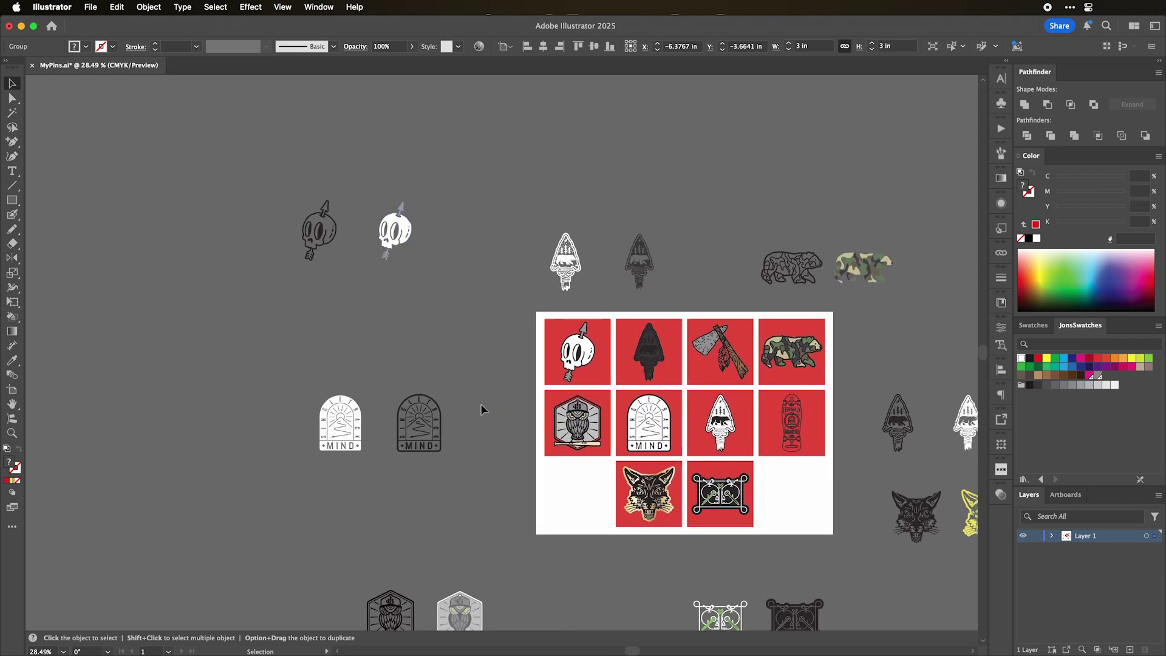
{"action": "scroll", "coordinate": [560, 433], "scroll_direction": "up", "scroll_amount": 3, "text": "alt"}
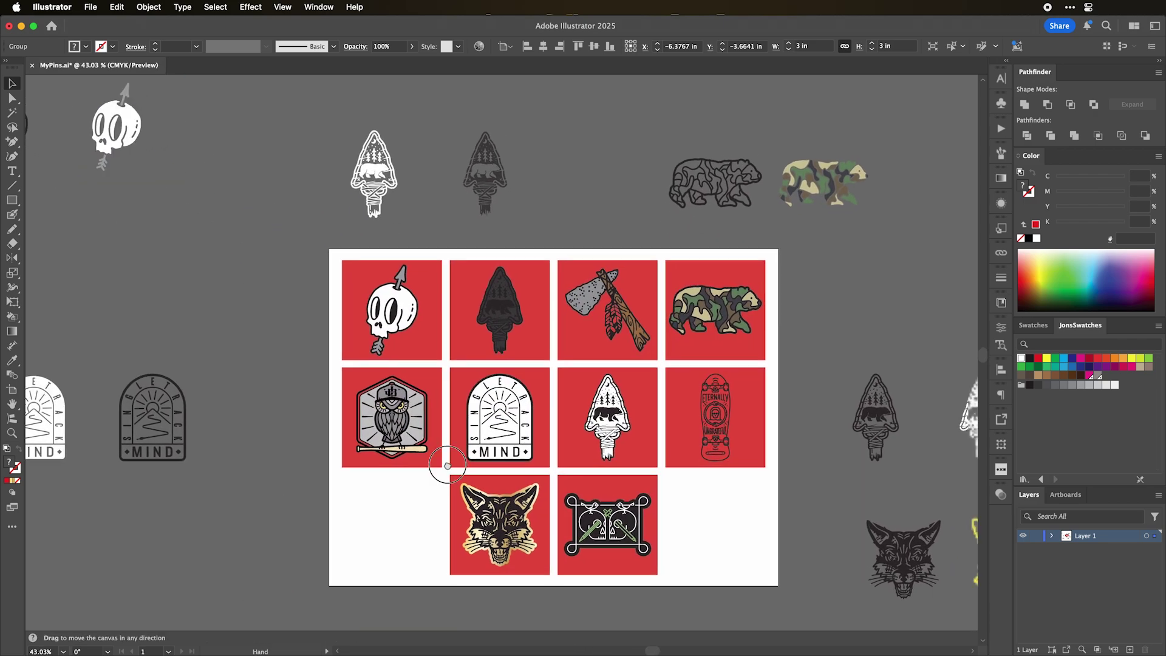
{"action": "scroll", "coordinate": [653, 328], "scroll_direction": "up", "scroll_amount": 3}
{"action": "scroll", "coordinate": [653, 328], "scroll_direction": "right", "scroll_amount": 5}
{"action": "left_click", "coordinate": [449, 307]}
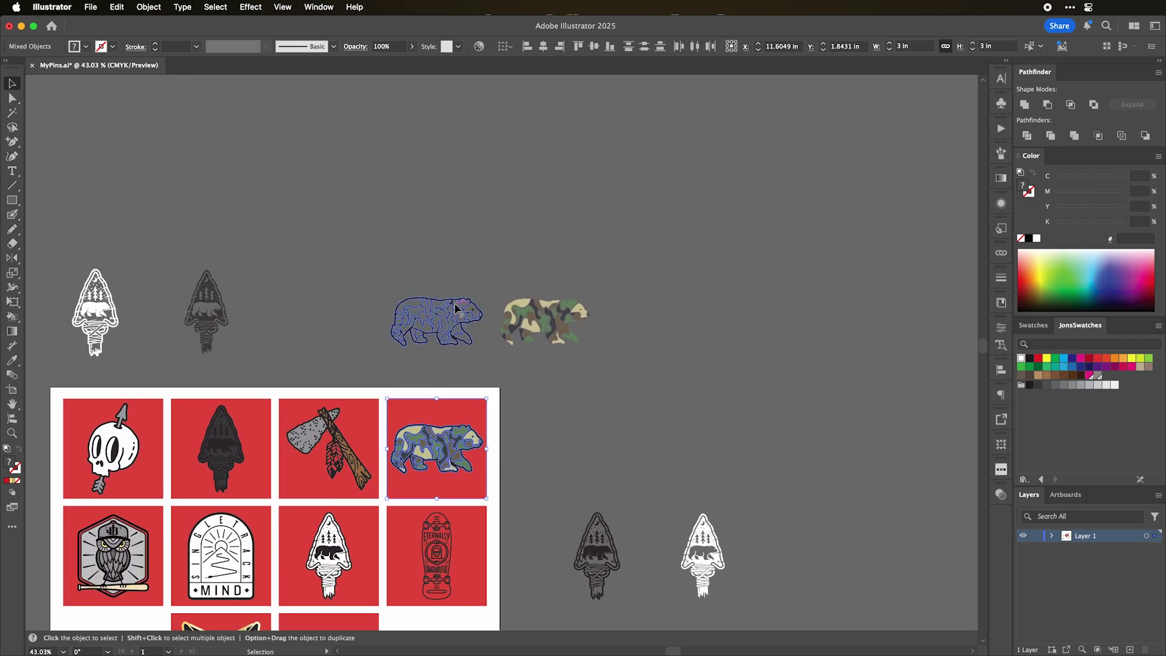
{"action": "scroll", "coordinate": [456, 289], "scroll_direction": "up", "scroll_amount": 2, "text": "alt"}
{"action": "left_click", "coordinate": [577, 322]}
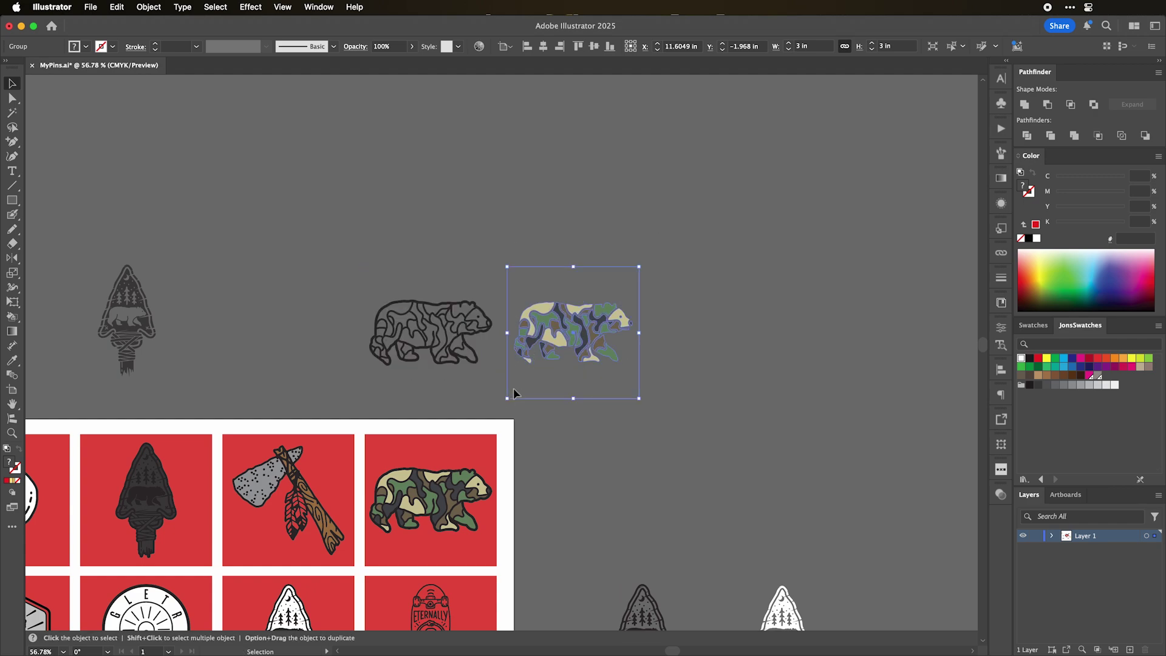
{"action": "left_click", "coordinate": [458, 328]}
{"action": "key", "text": "a"}
{"action": "key", "text": "v"}
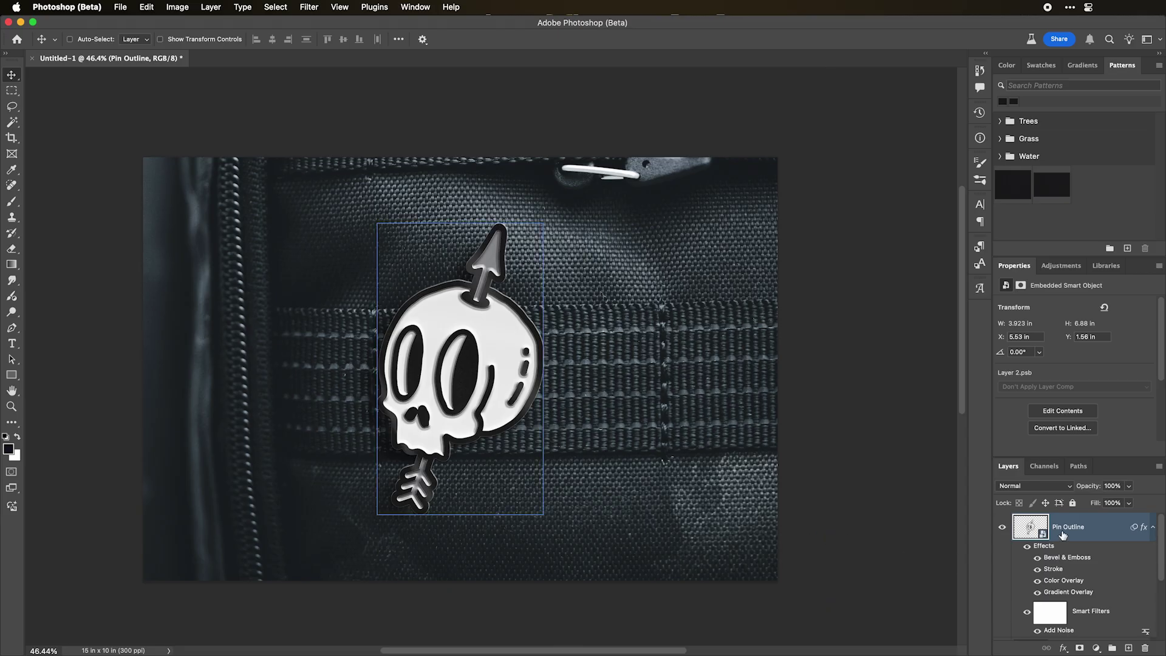
- Back in Photoshop, open the Pin Outline's contents and paste the bear outline as a smart object scaled to 250%
{"action": "double_click", "coordinate": [1030, 527]}
{"action": "key", "text": "super+v"}
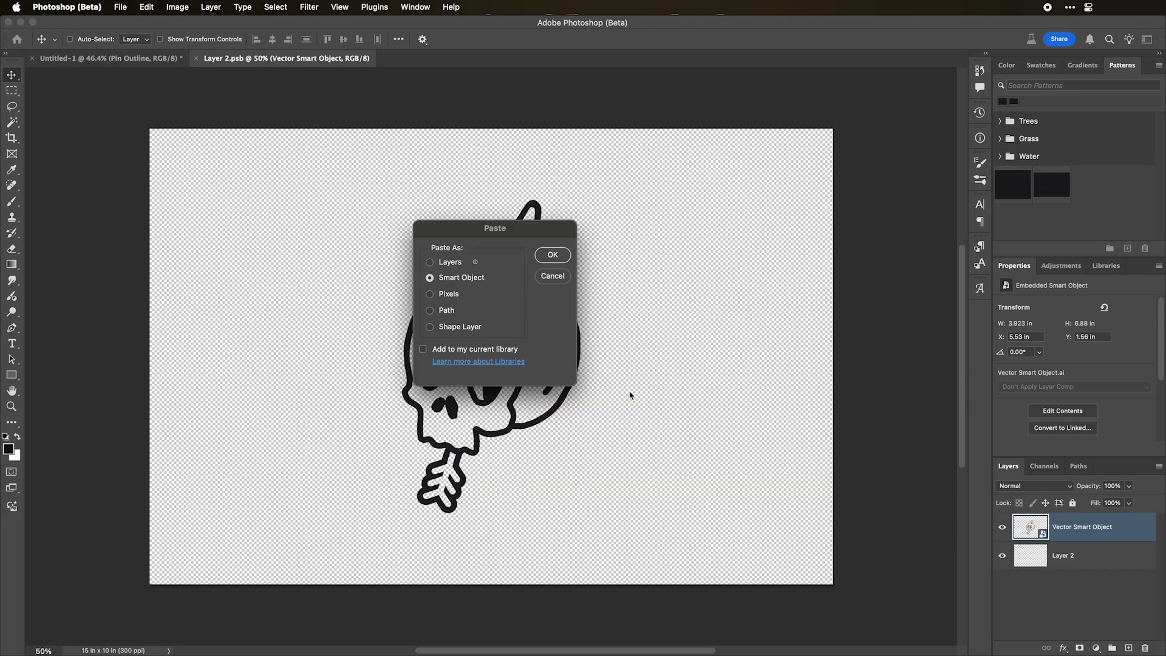
{"action": "key", "text": "Return"}
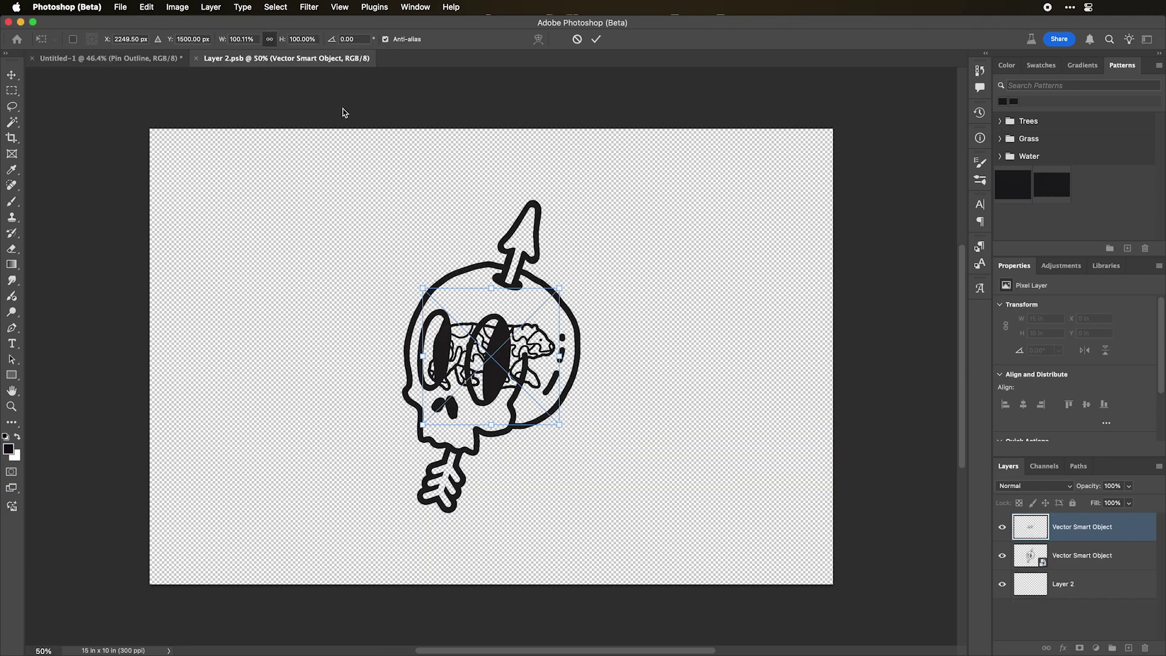
{"action": "left_click", "coordinate": [242, 39]}
{"action": "type", "text": "250"}
{"action": "key", "text": "Return"}
{"action": "key", "text": "Return"}
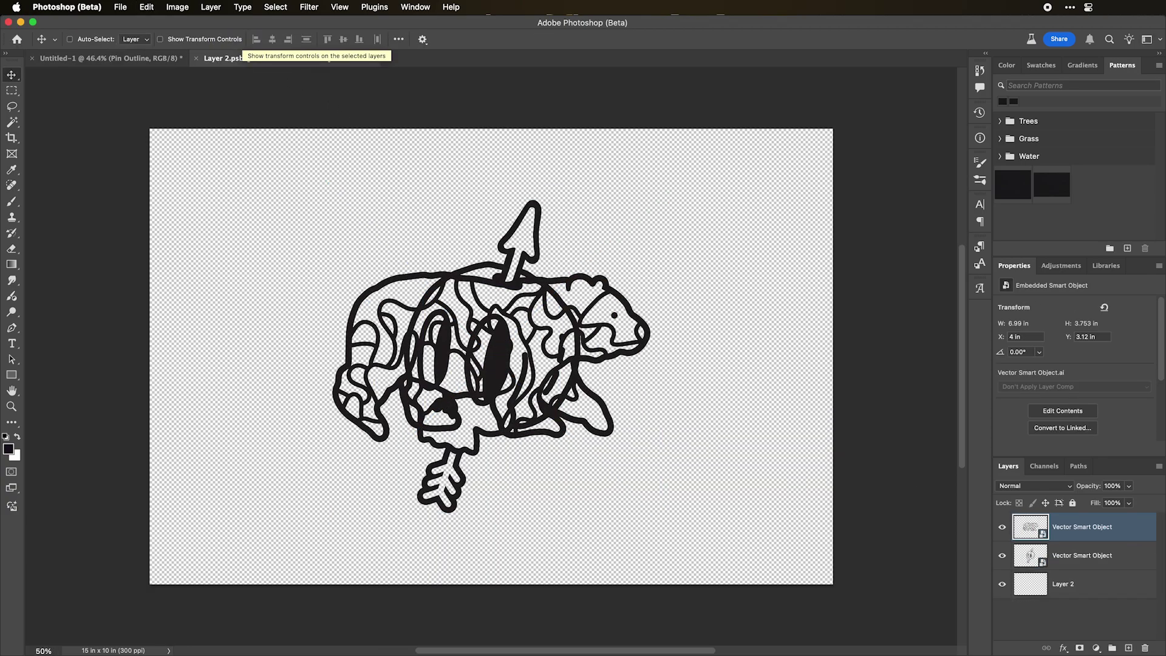
- Hide the skull outline layer, save the smart object contents, and return to the main mockup document
{"action": "left_click", "coordinate": [1032, 584], "text": "super"}
{"action": "left_click", "coordinate": [1002, 555]}
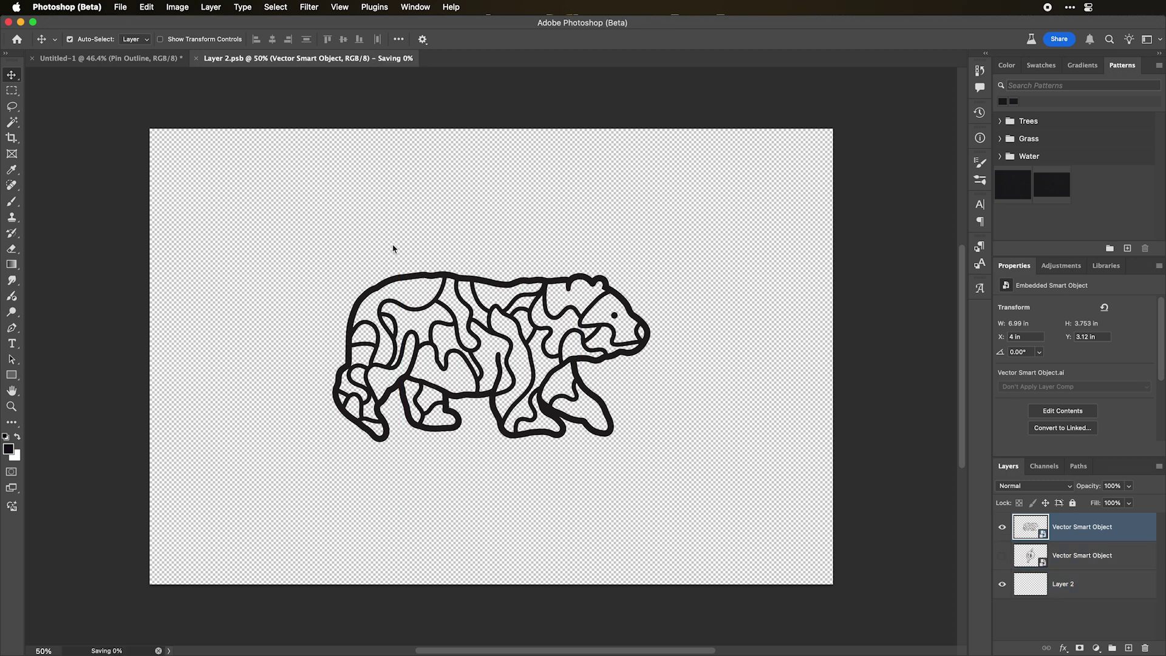
{"action": "left_click", "coordinate": [155, 59]}
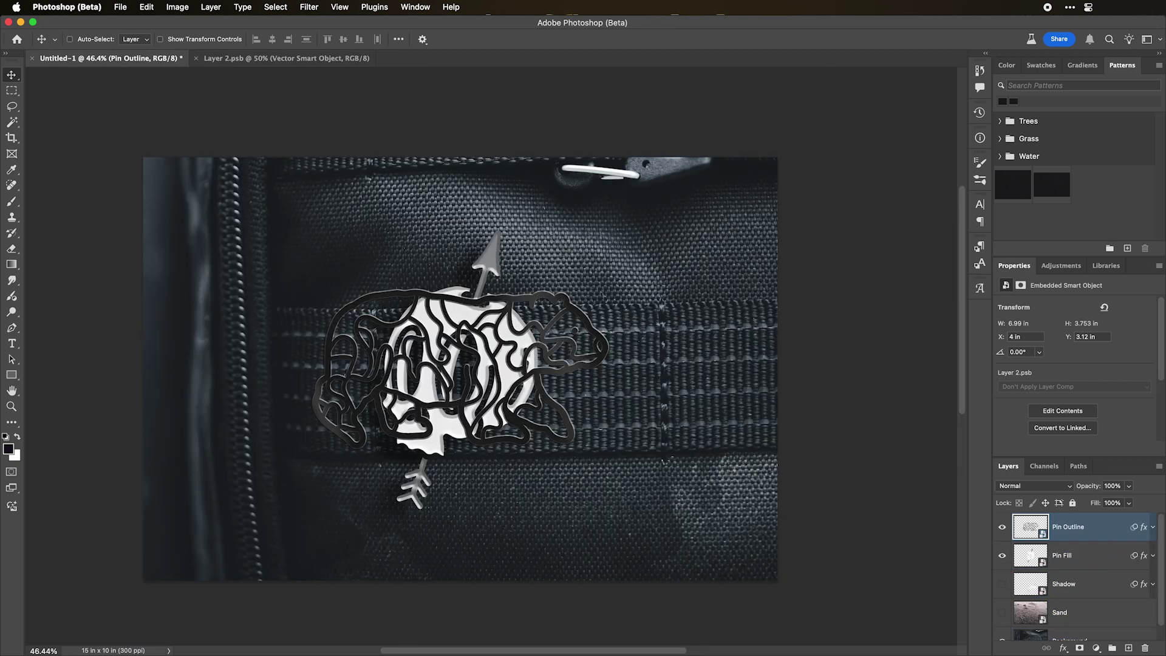
- Copy the camouflage bear fill from Illustrator and paste it into the Pin Fill's contents as a smart object scaled to 250%
{"action": "key", "text": "super+Tab"}
{"action": "left_click", "coordinate": [560, 357]}
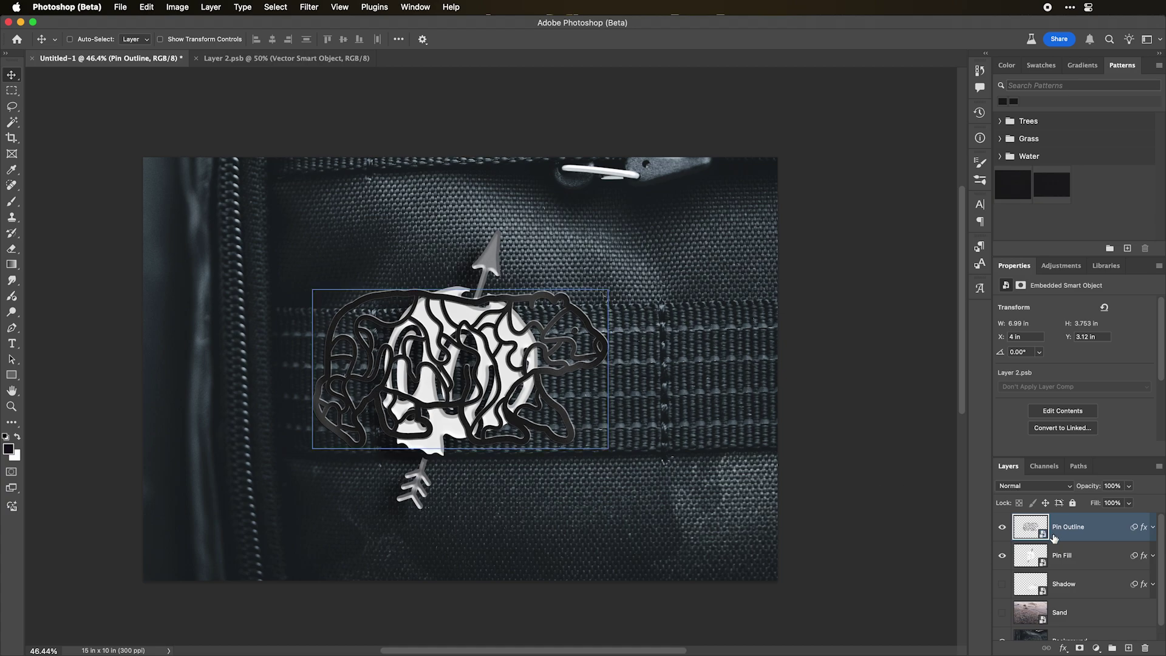
{"action": "double_click", "coordinate": [1105, 554]}
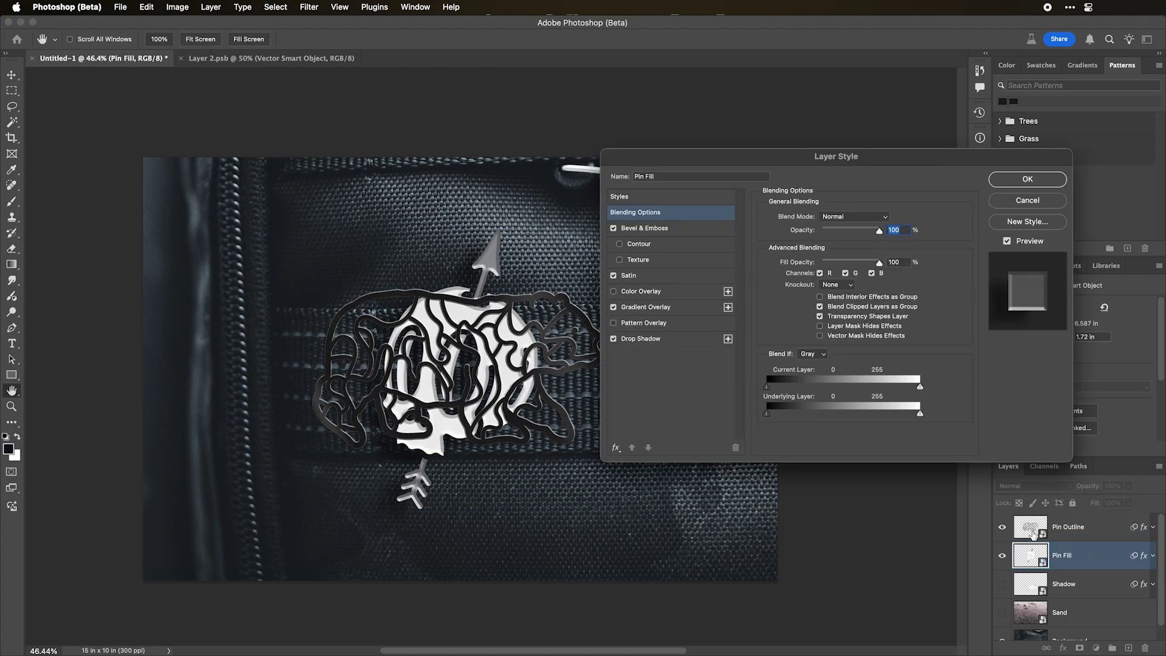
{"action": "key", "text": "Escape"}
{"action": "double_click", "coordinate": [1030, 555]}
{"action": "key", "text": "super+v"}
{"action": "key", "text": "Return"}
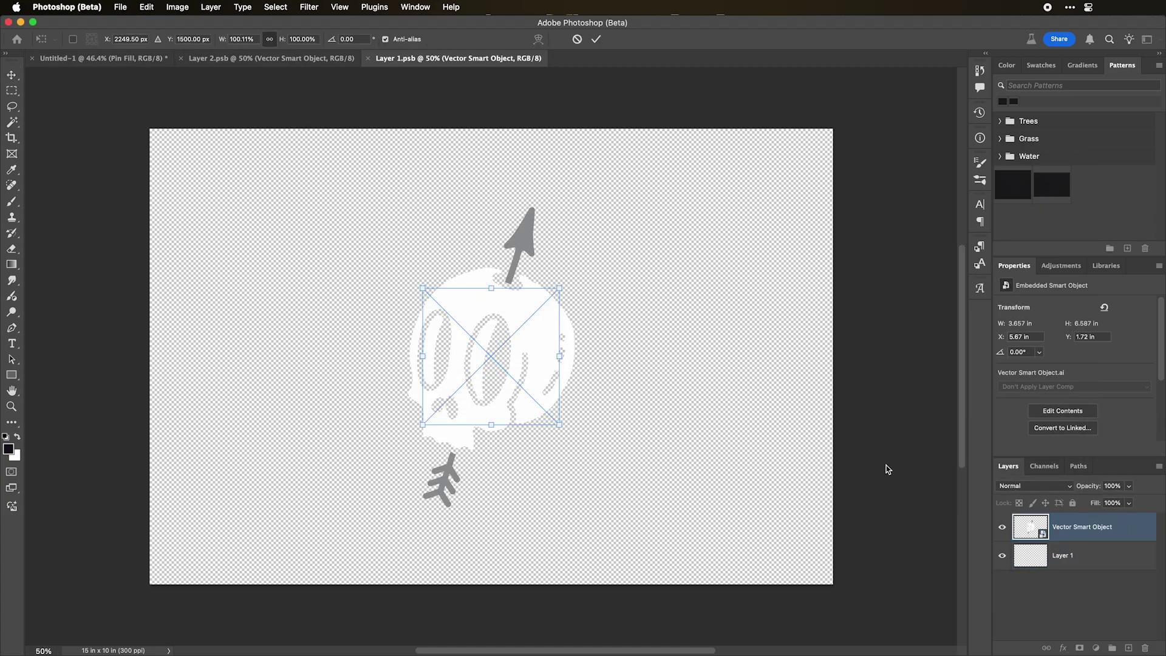
{"action": "type", "text": "250"}
{"action": "key", "text": "Return"}
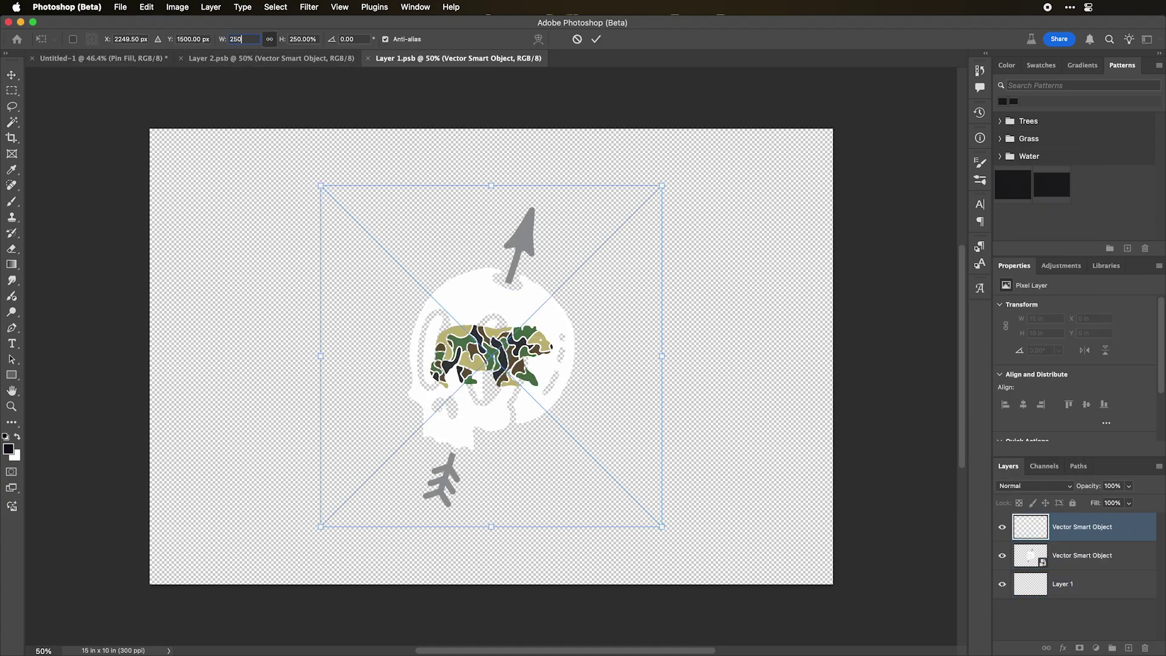
{"action": "key", "text": "Return"}
- Hide the skull fill layer, save the Pin Fill contents, and return to the main mockup document
{"action": "left_click", "coordinate": [1019, 554]}
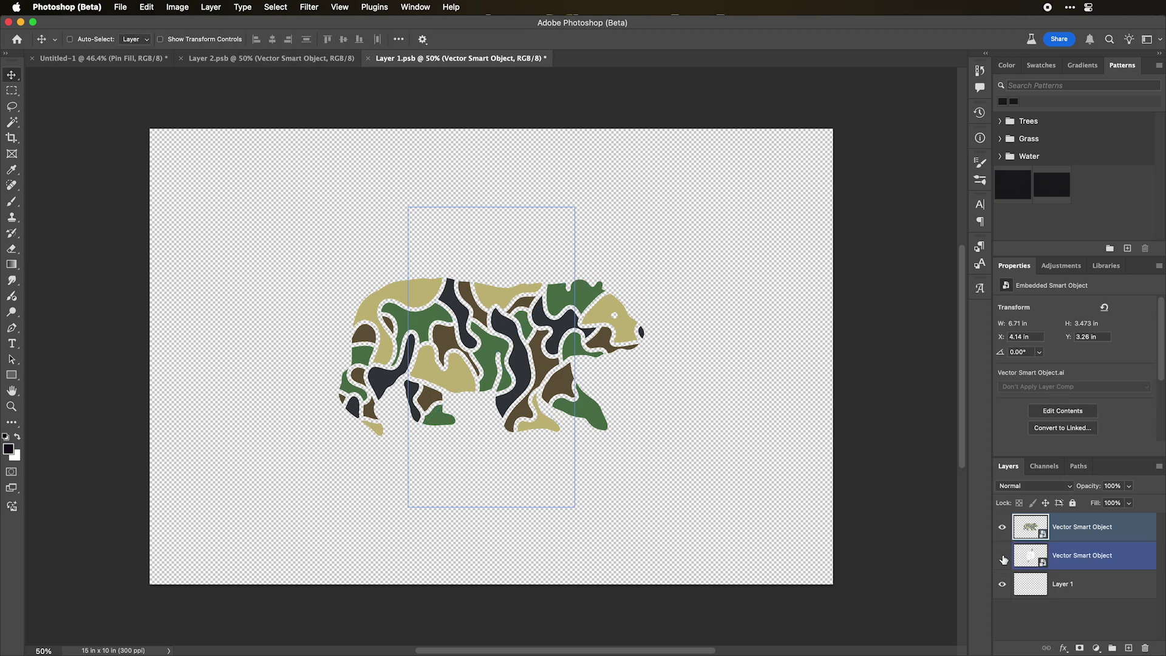
{"action": "key", "text": "Delete"}
{"action": "key", "text": "super+s"}
{"action": "left_click", "coordinate": [100, 57]}
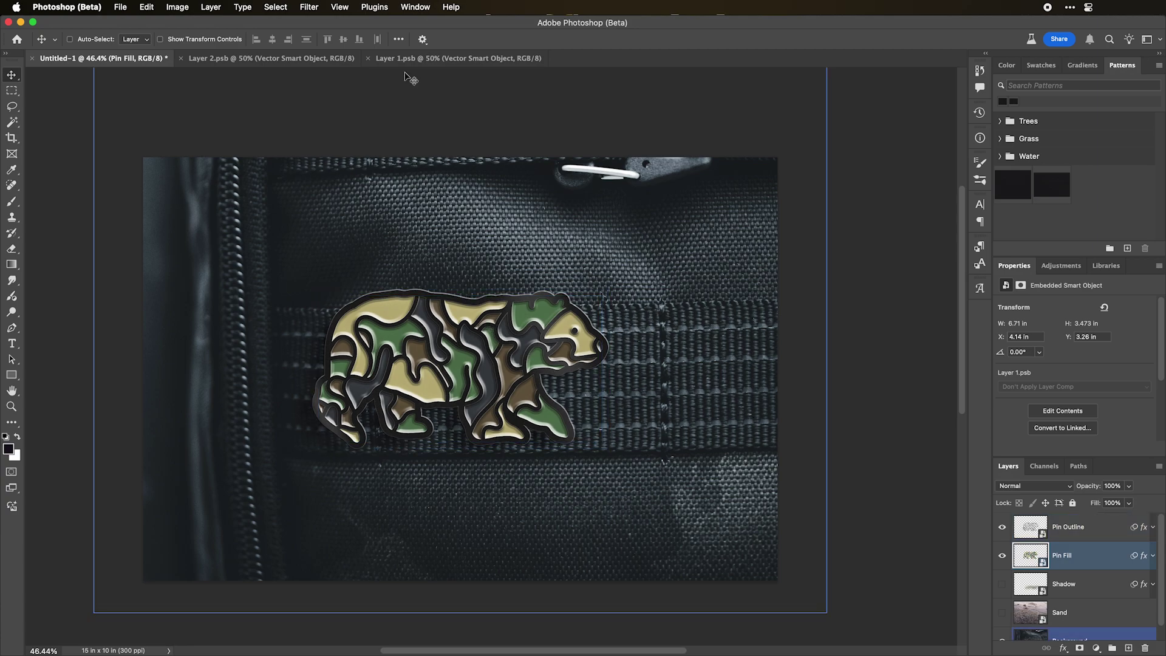
{"action": "left_click", "coordinate": [309, 58]}
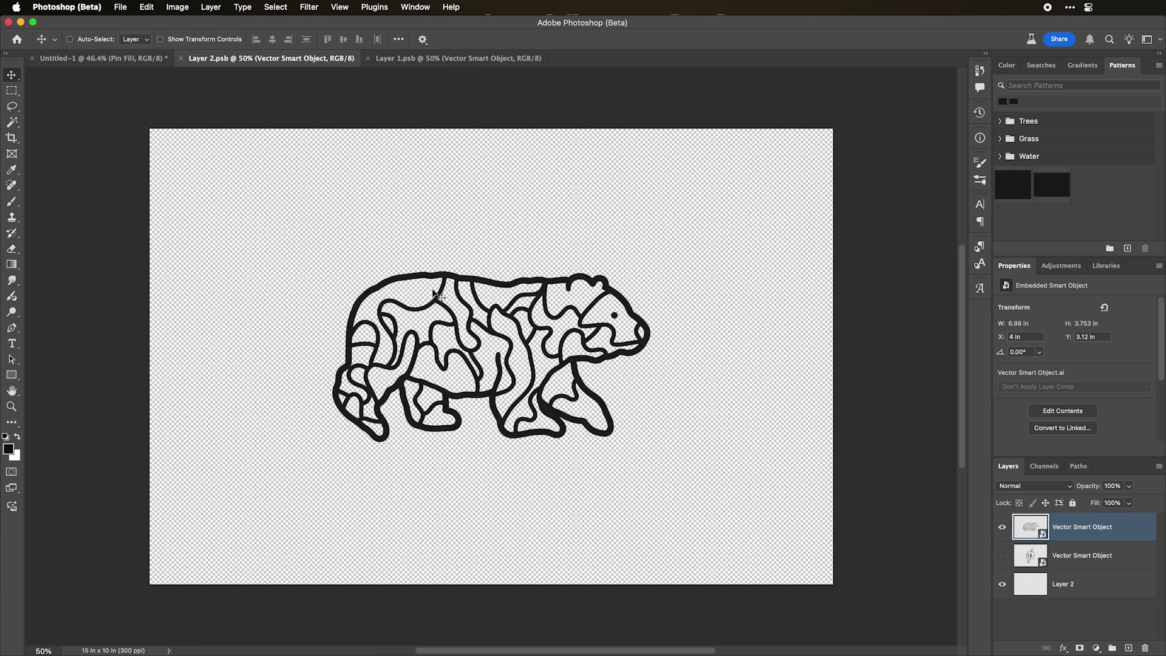
{"action": "left_click", "coordinate": [79, 58]}
- Select the Pin Outline, Pin Fill and Shadow layers together and scale the bear pin down slightly
{"action": "left_click", "coordinate": [1083, 535], "text": "shift"}
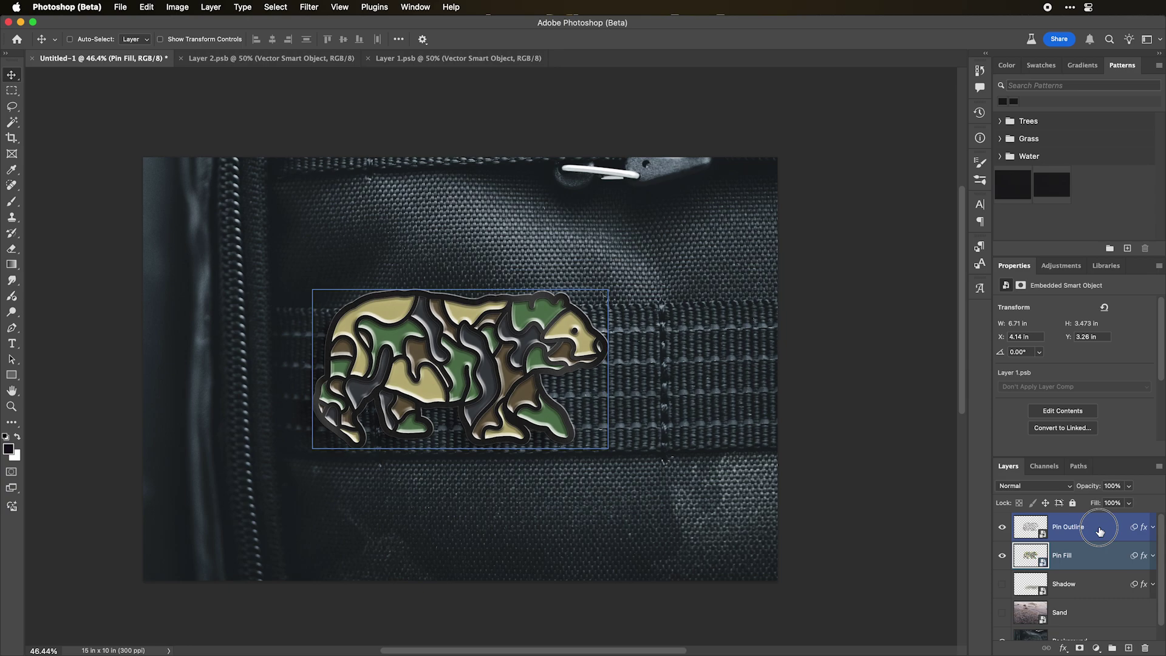
{"action": "key", "text": "alt+shift+bracketleft"}
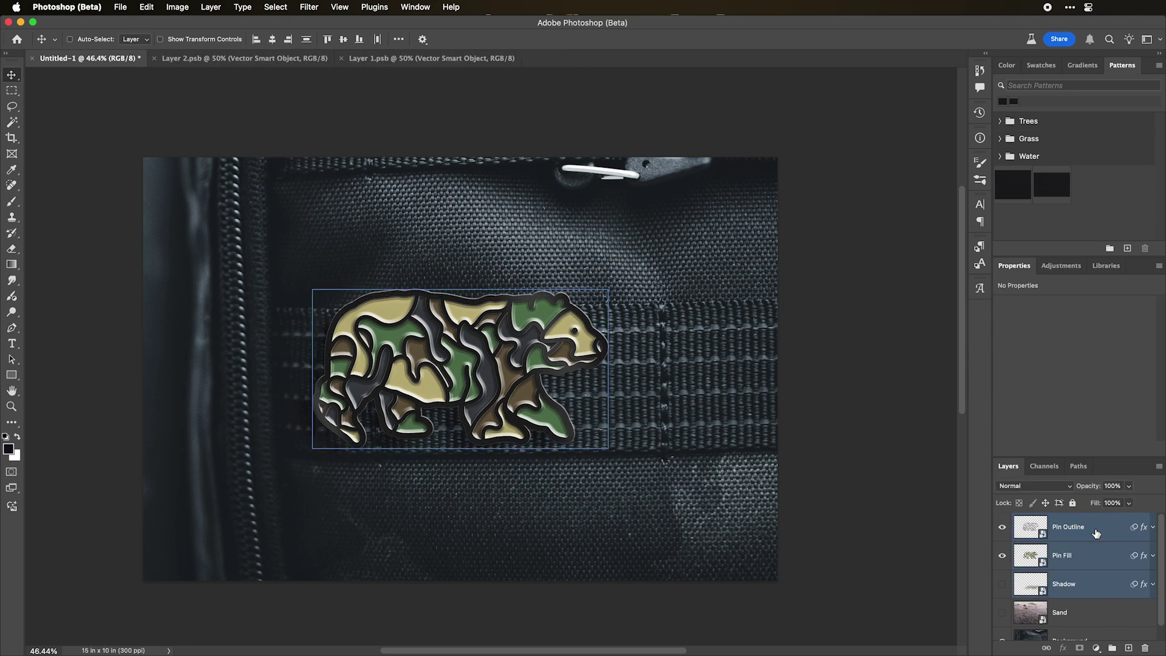
{"action": "key", "text": "super+t"}
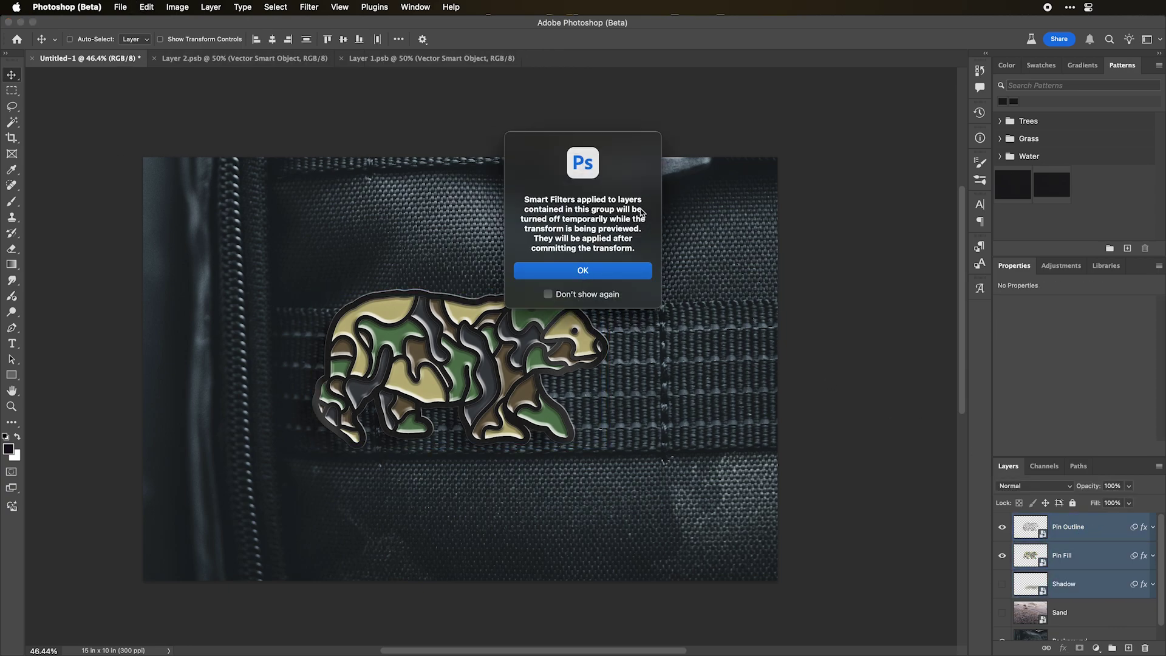
{"action": "key", "text": "Return"}
{"action": "left_click_drag", "start_coordinate": [669, 289], "coordinate": [703, 308]}
{"action": "key", "text": "Escape"}
{"action": "key", "text": "ctrl+t"}
{"action": "key", "text": "Return"}
{"action": "key", "text": "Return"}
{"action": "scroll", "coordinate": [704, 319], "scroll_direction": "down", "scroll_amount": 2}
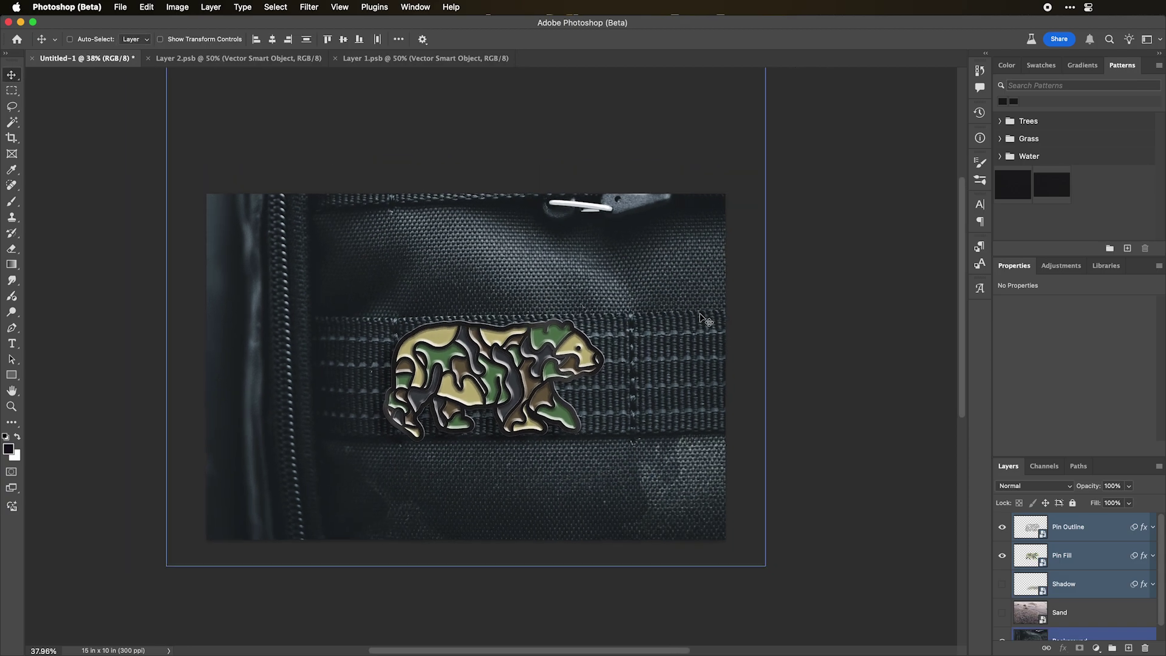
{"action": "scroll", "coordinate": [786, 297], "scroll_direction": "down", "scroll_amount": 1}
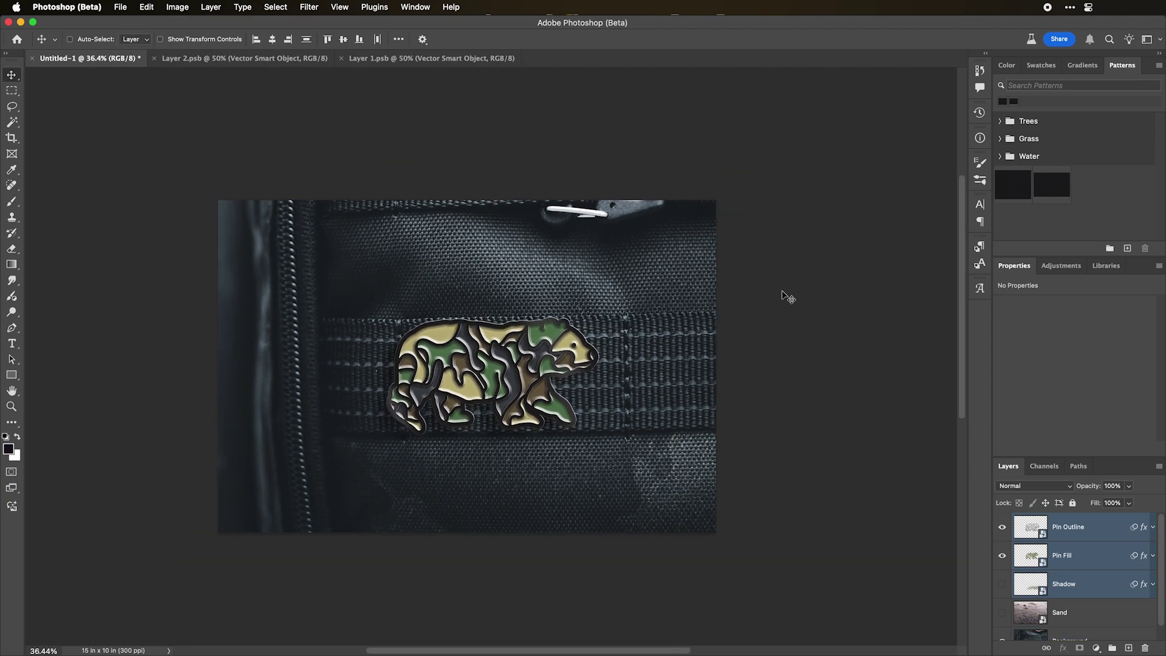
{"action": "key", "text": "z"}
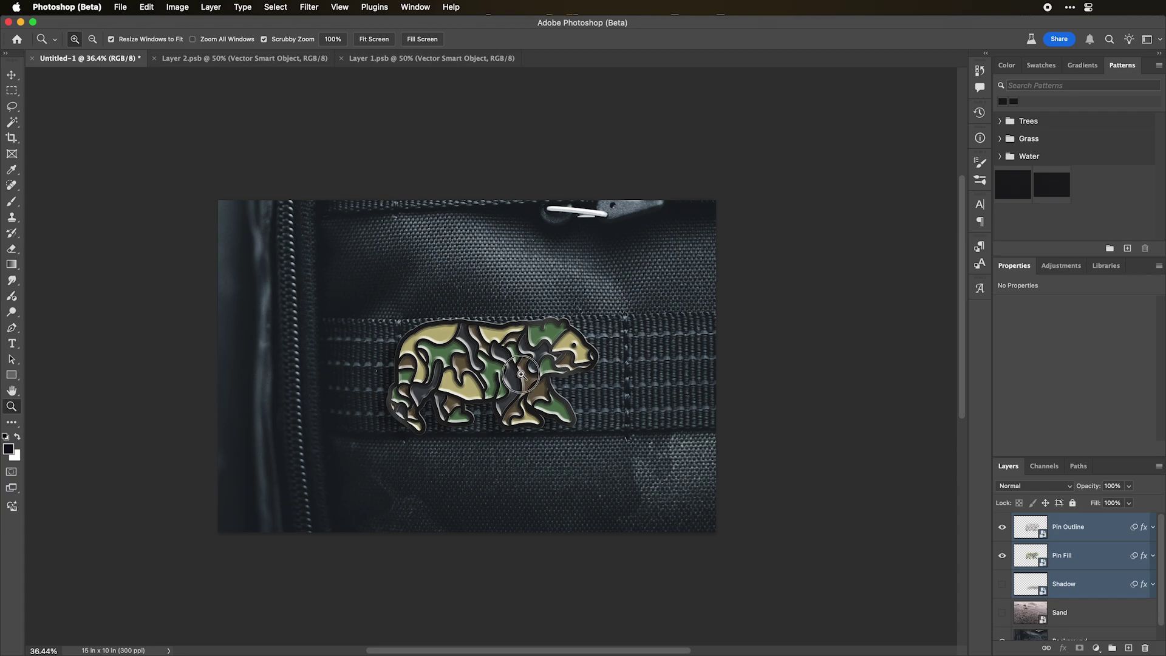
{"action": "left_click_drag", "start_coordinate": [521, 374], "coordinate": [575, 359]}
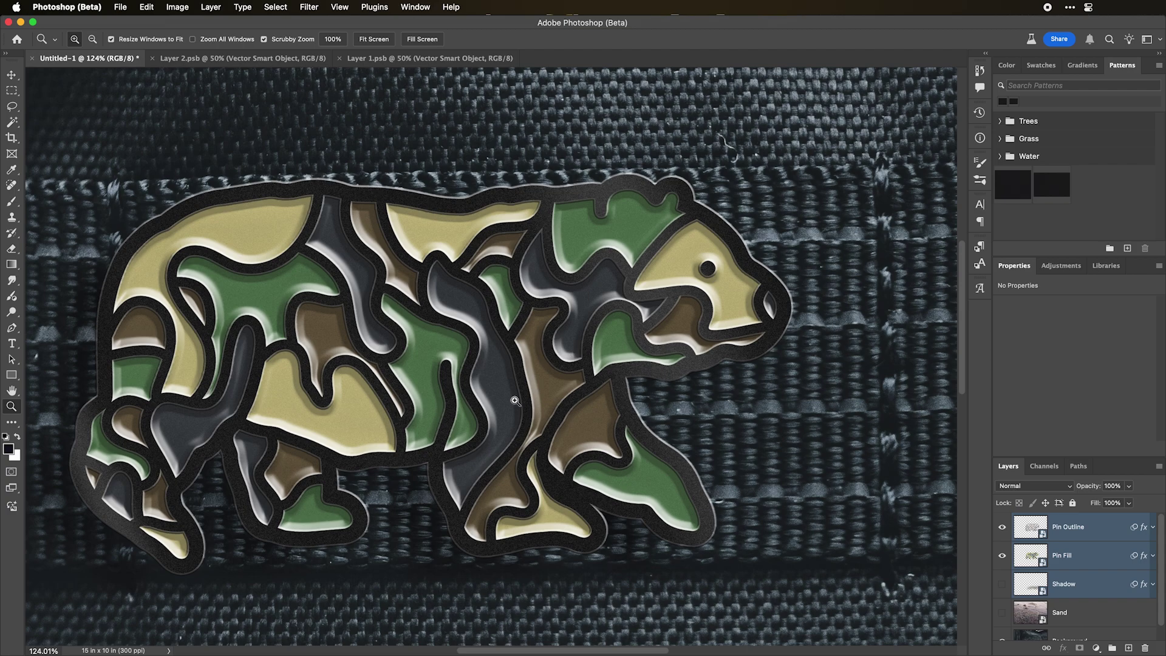
{"action": "scroll", "coordinate": [515, 401], "scroll_direction": "down", "scroll_amount": 10}
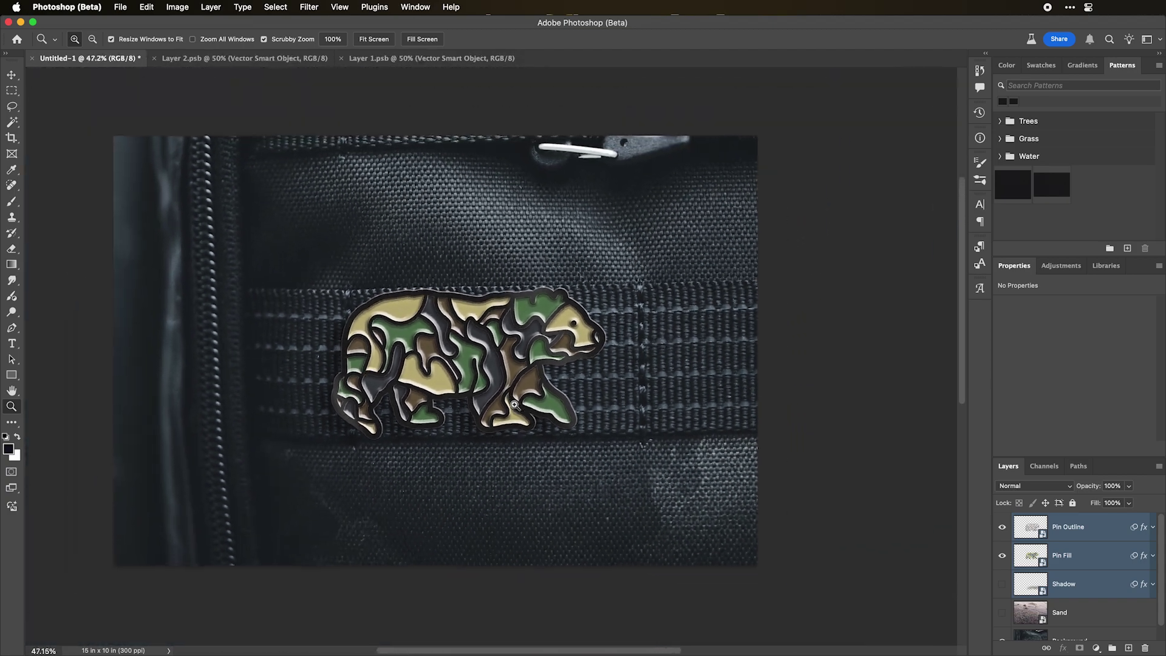
{"action": "key", "text": "v"}
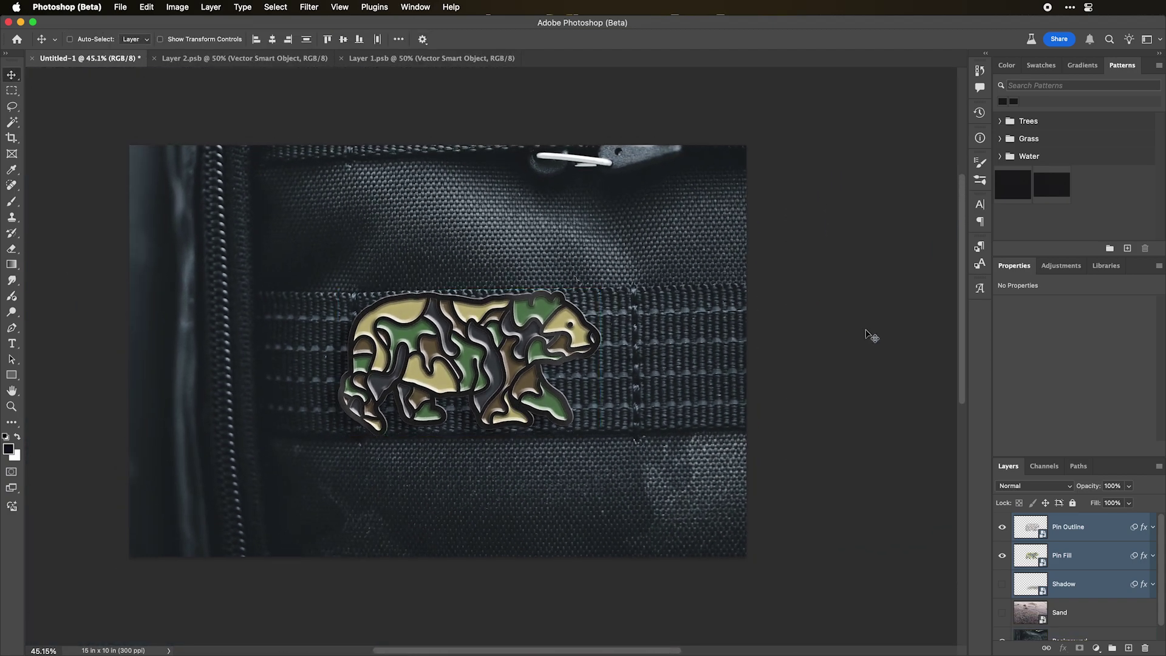